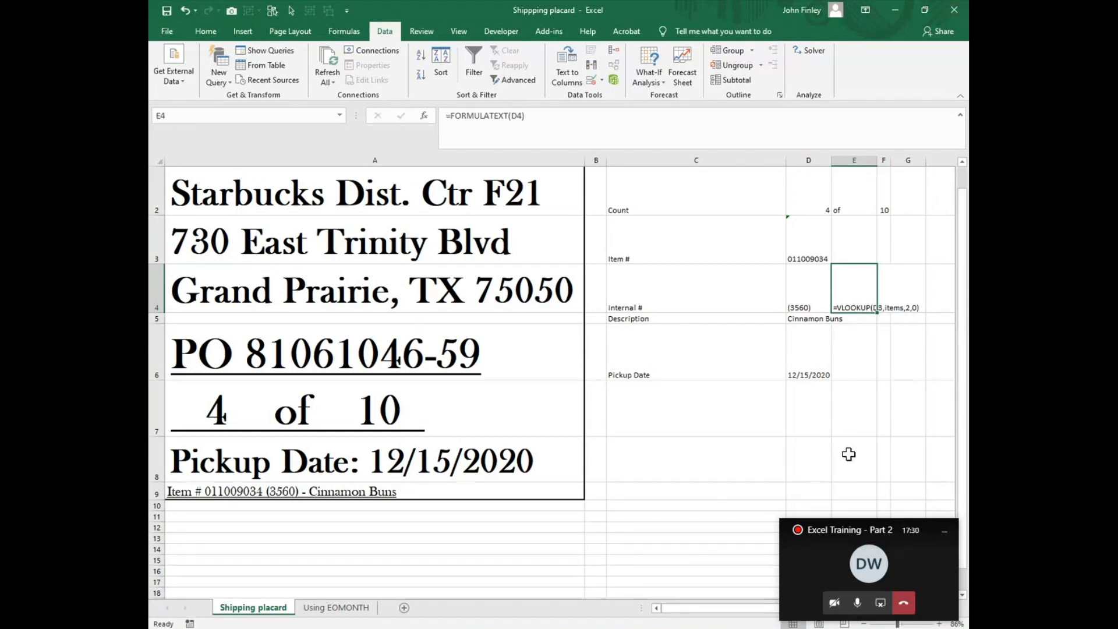
Step: Fill the FORMULATEXT formula from E4 down into the Description row, and clear the extra copy from E6
{"action": "left_click", "coordinate": [866, 394]}
{"action": "left_click", "coordinate": [868, 311]}
{"action": "left_click_drag", "start_coordinate": [878, 317], "coordinate": [862, 376]}
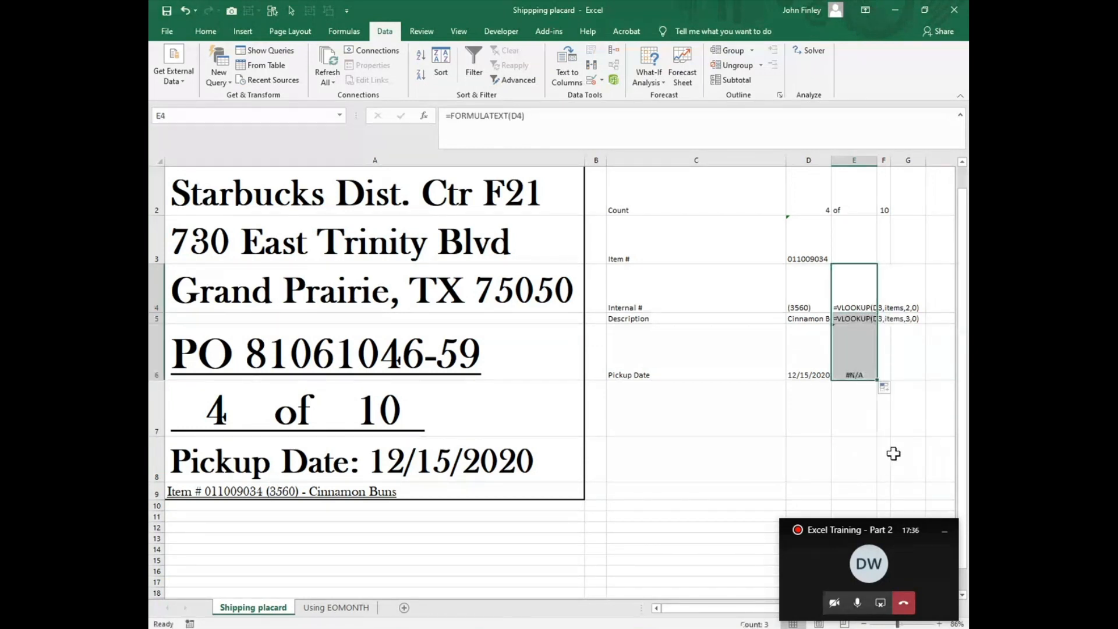
{"action": "left_click", "coordinate": [856, 372]}
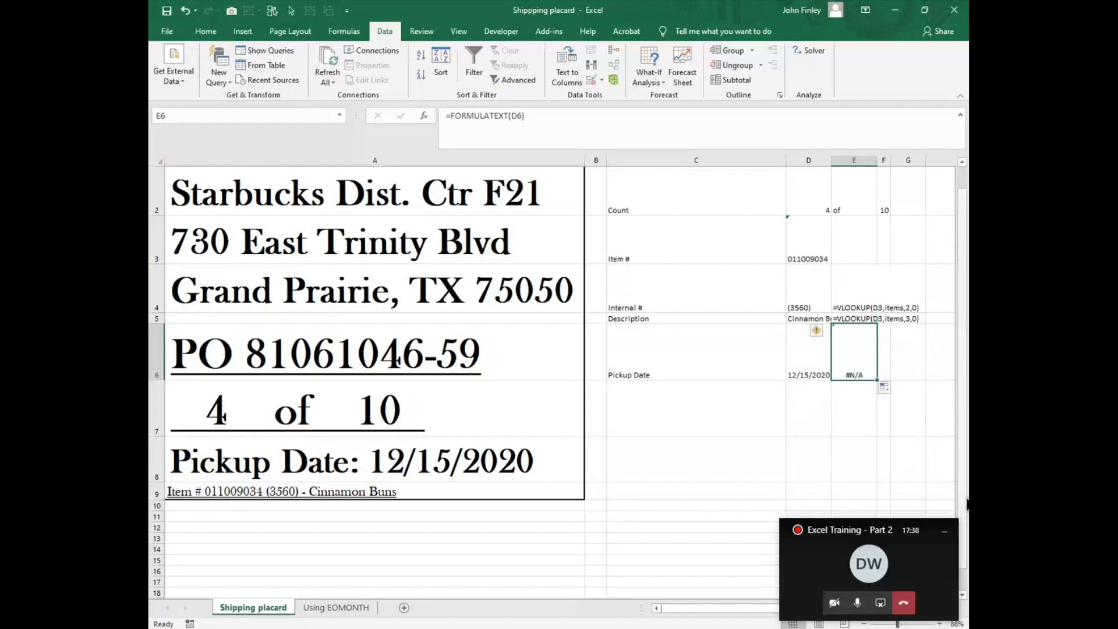
{"action": "key", "text": "End"}
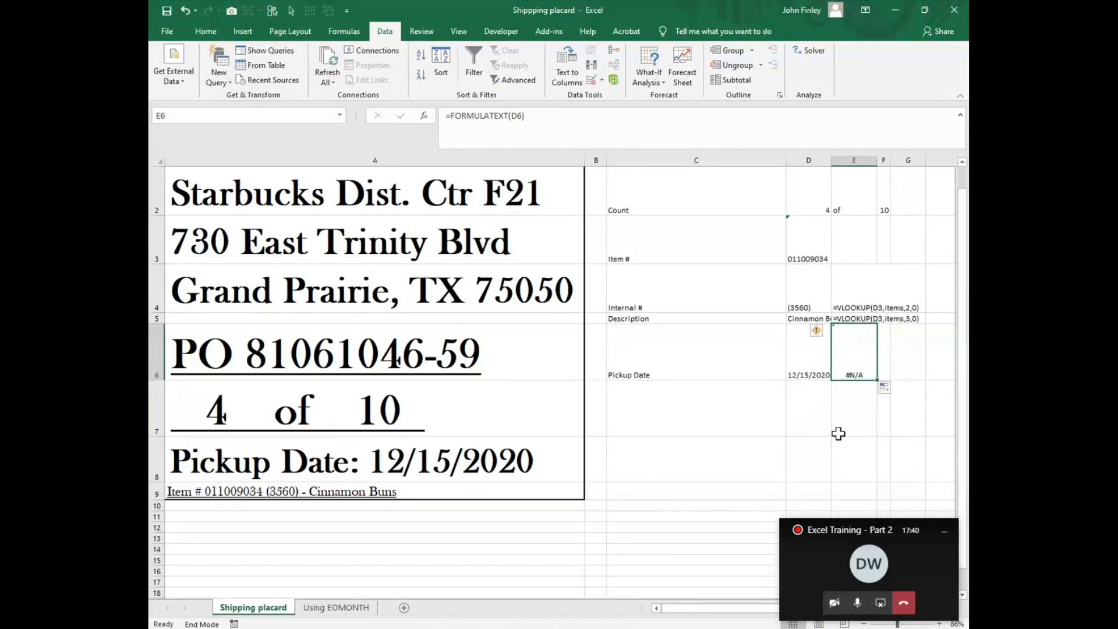
{"action": "key", "text": "Delete"}
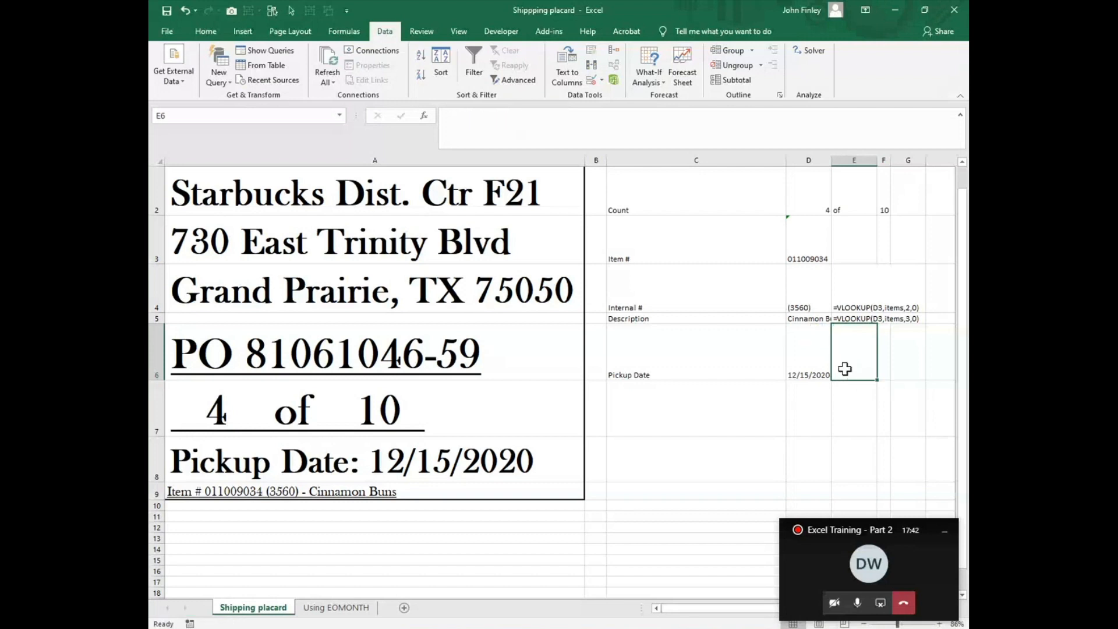
Step: Examine the VLOOKUP formulas for Internal # and Description and the Item # cell they reference
{"action": "left_click", "coordinate": [868, 306]}
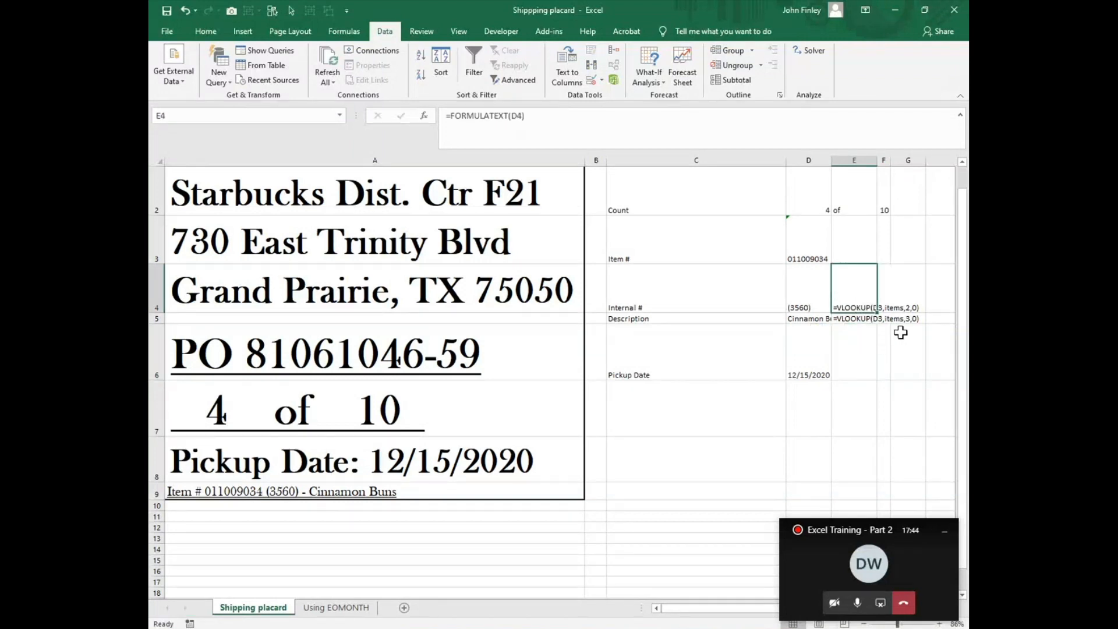
{"action": "left_click", "coordinate": [802, 304]}
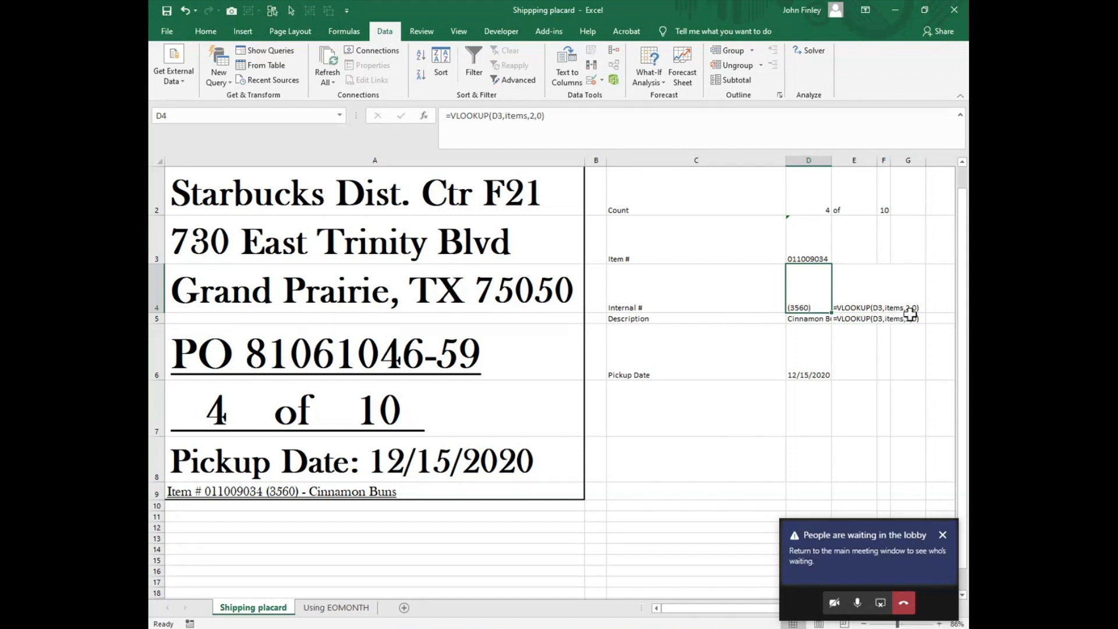
{"action": "left_click", "coordinate": [809, 249]}
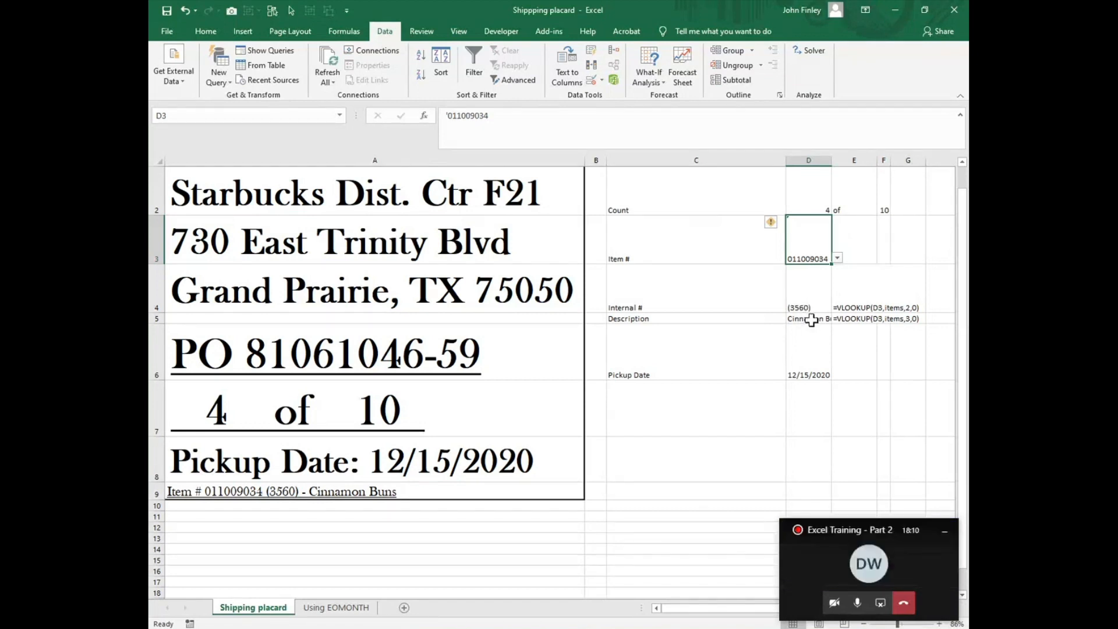
{"action": "left_click", "coordinate": [808, 320]}
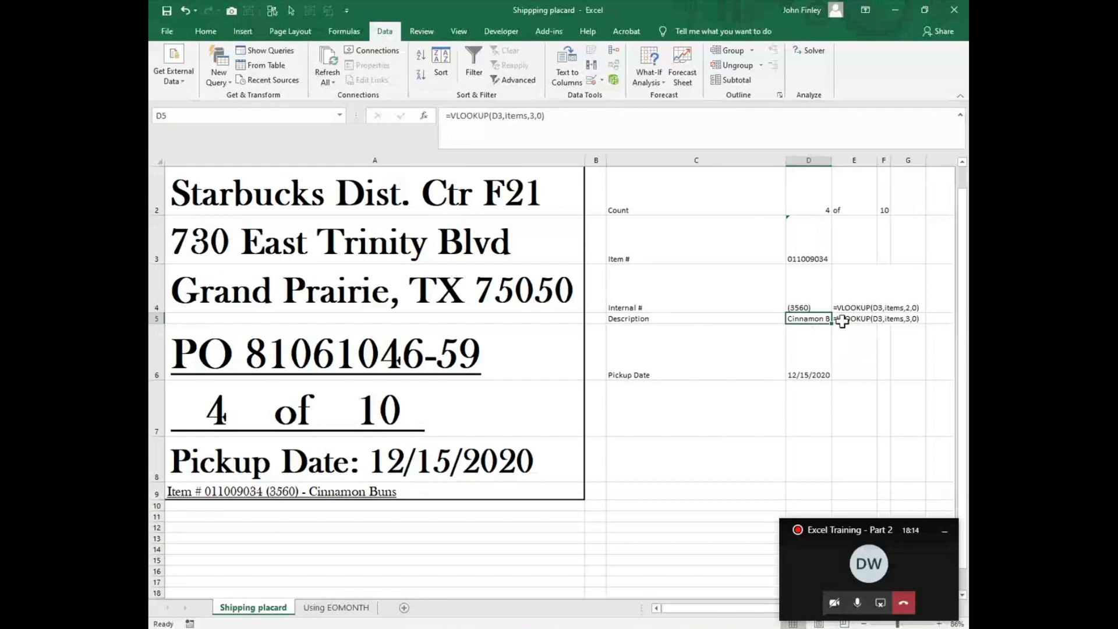
{"action": "left_click", "coordinate": [811, 254]}
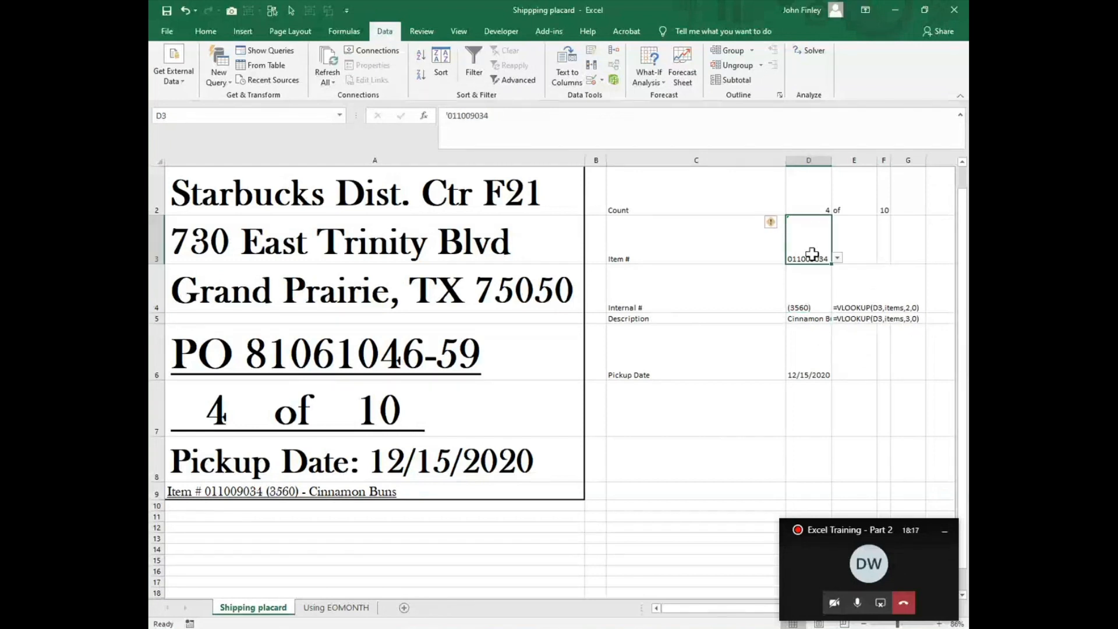
{"action": "left_click", "coordinate": [892, 319]}
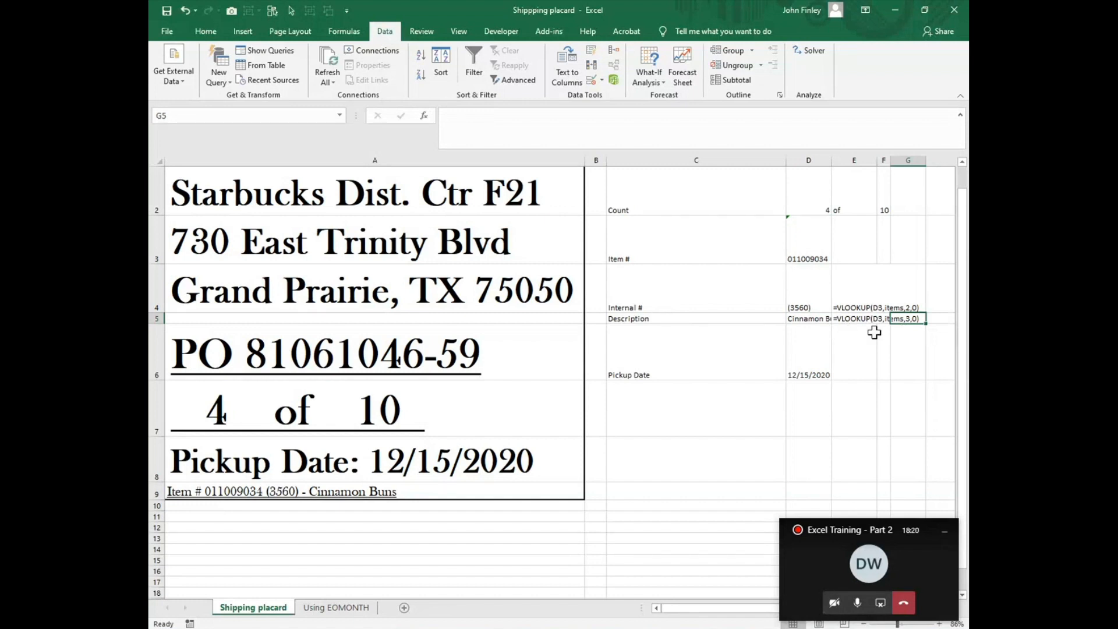
{"action": "left_click", "coordinate": [795, 310]}
{"action": "left_click", "coordinate": [834, 319]}
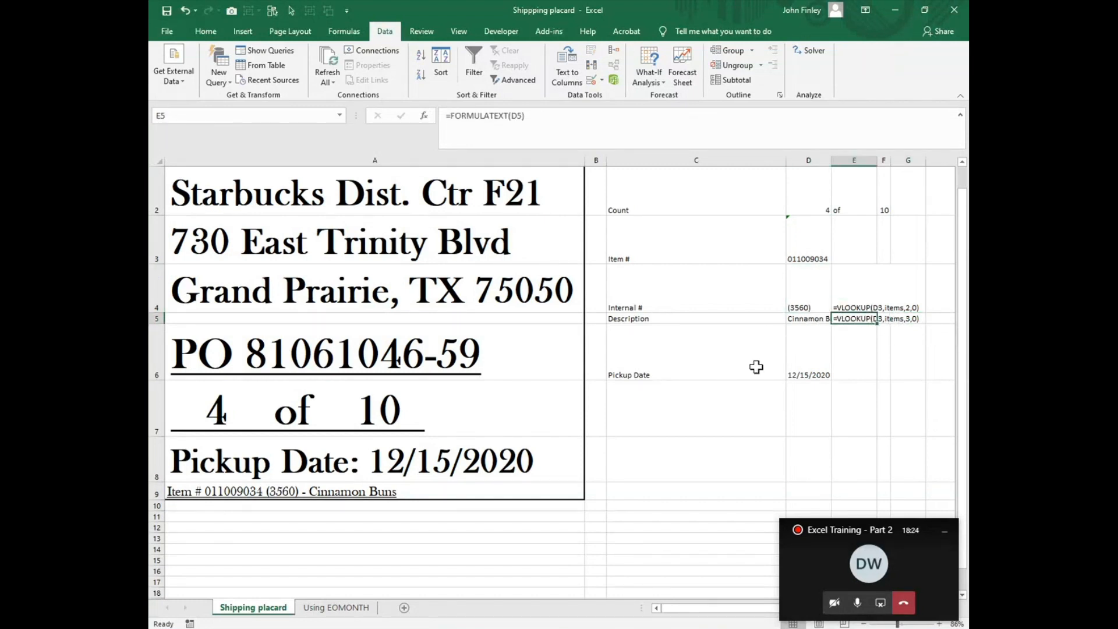
Step: Examine the internal number and description for Cinnamon Buns in the Items lookup table around column AA
{"action": "left_click_drag", "start_coordinate": [696, 610], "coordinate": [898, 619]}
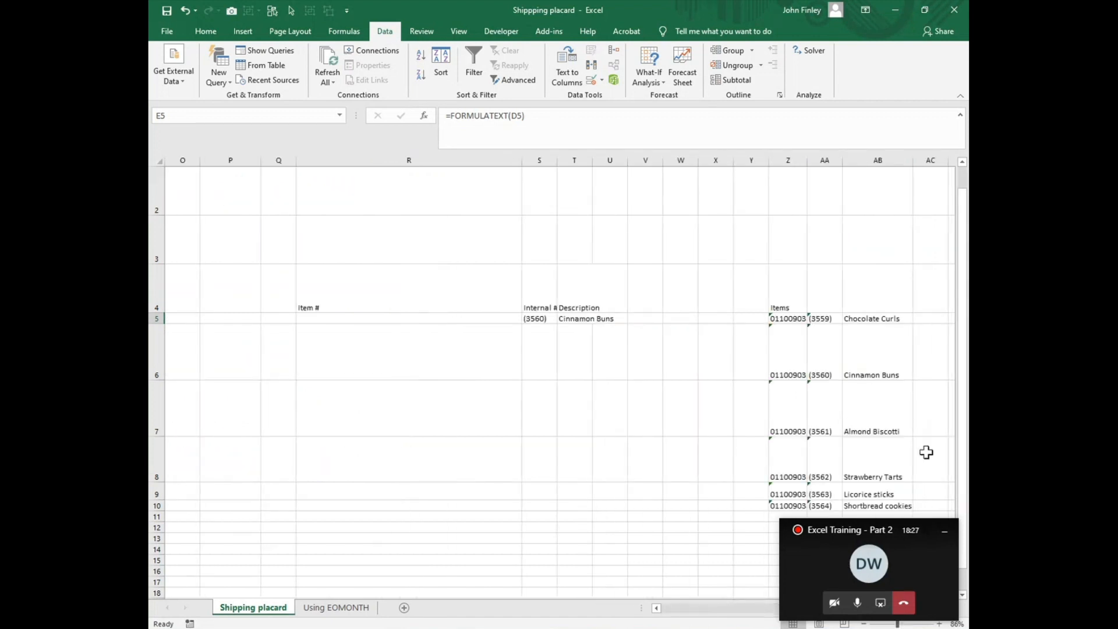
{"action": "left_click", "coordinate": [814, 371]}
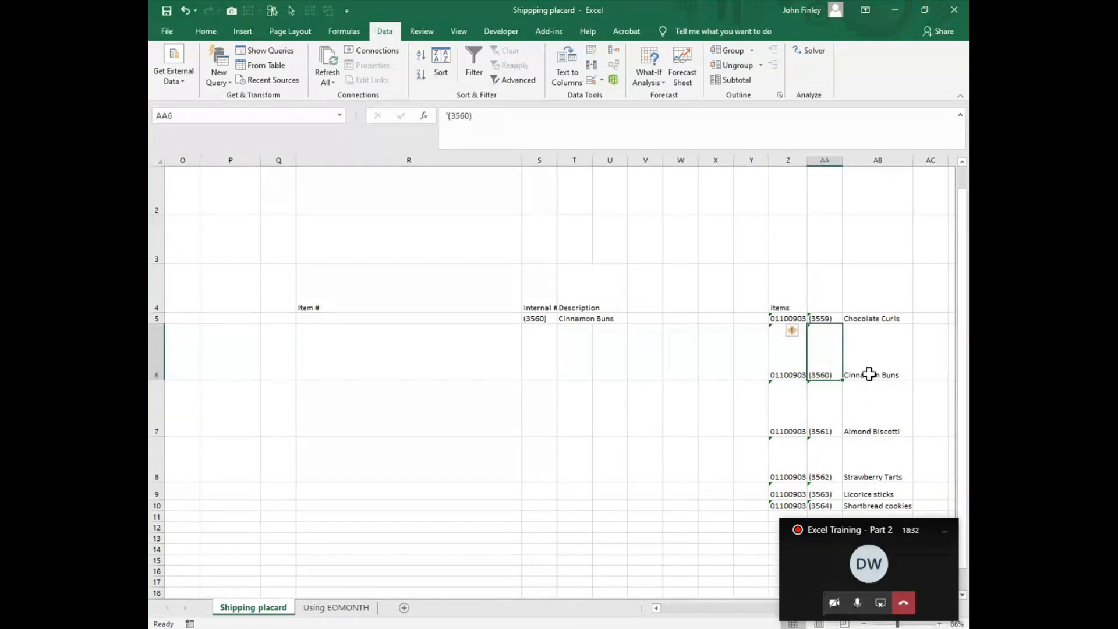
{"action": "left_click", "coordinate": [870, 375]}
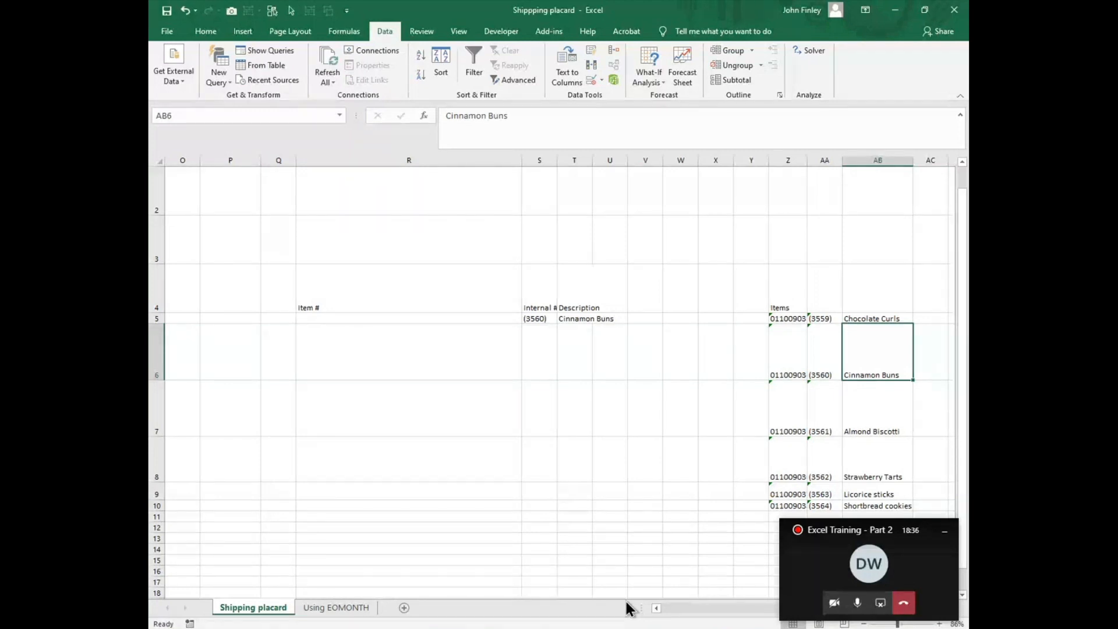
Step: Return to cell A1 and autofit the width of column D to its contents
{"action": "key", "text": "ctrl+Home"}
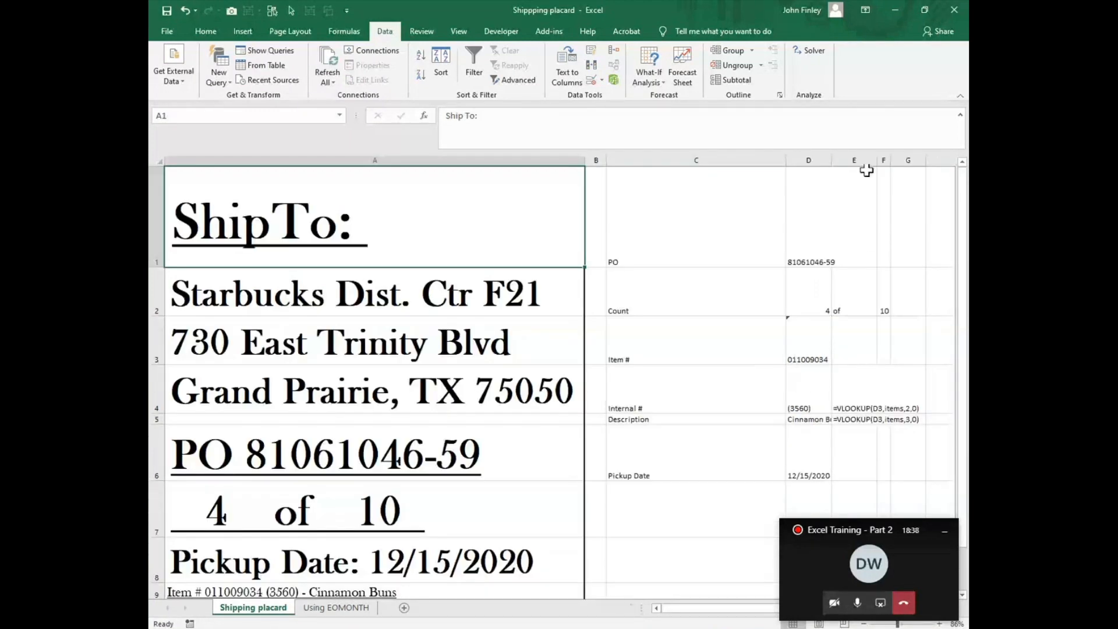
{"action": "double_click", "coordinate": [832, 161]}
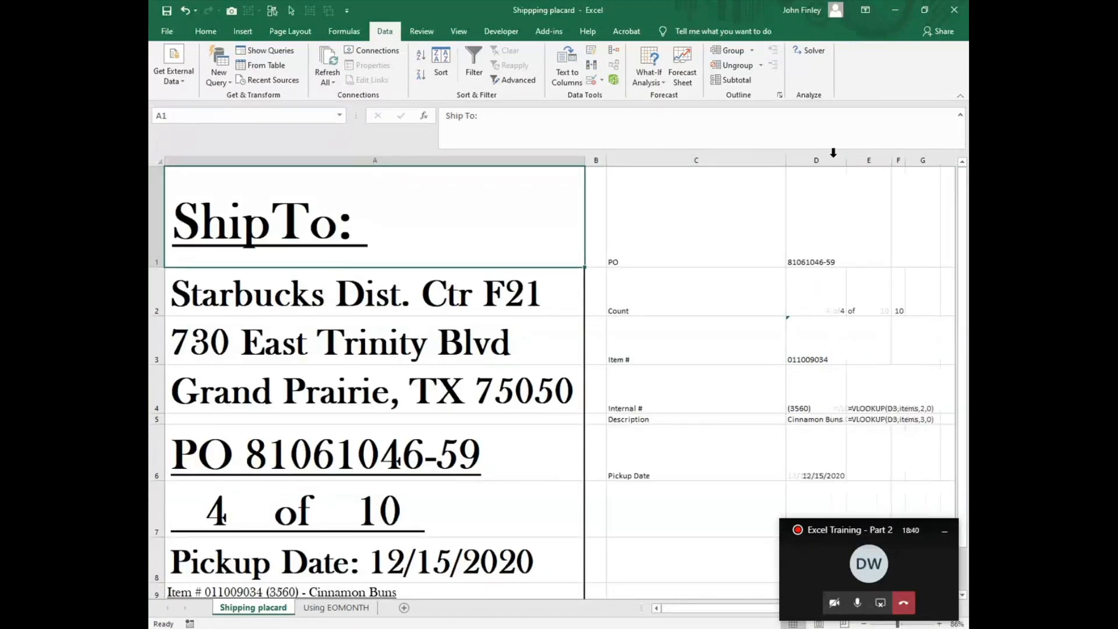
Step: Examine the concatenation formula in A9 that builds the placard's item line from D3, D4 and D5
{"action": "scroll", "coordinate": [292, 512], "scroll_direction": "down", "scroll_amount": 1}
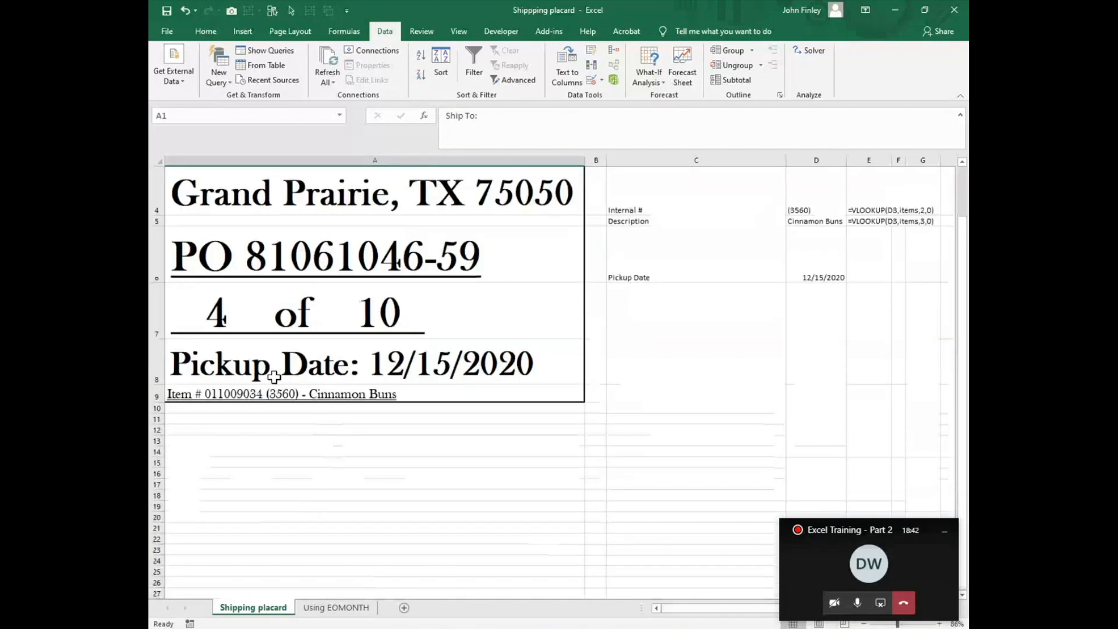
{"action": "left_click", "coordinate": [178, 393]}
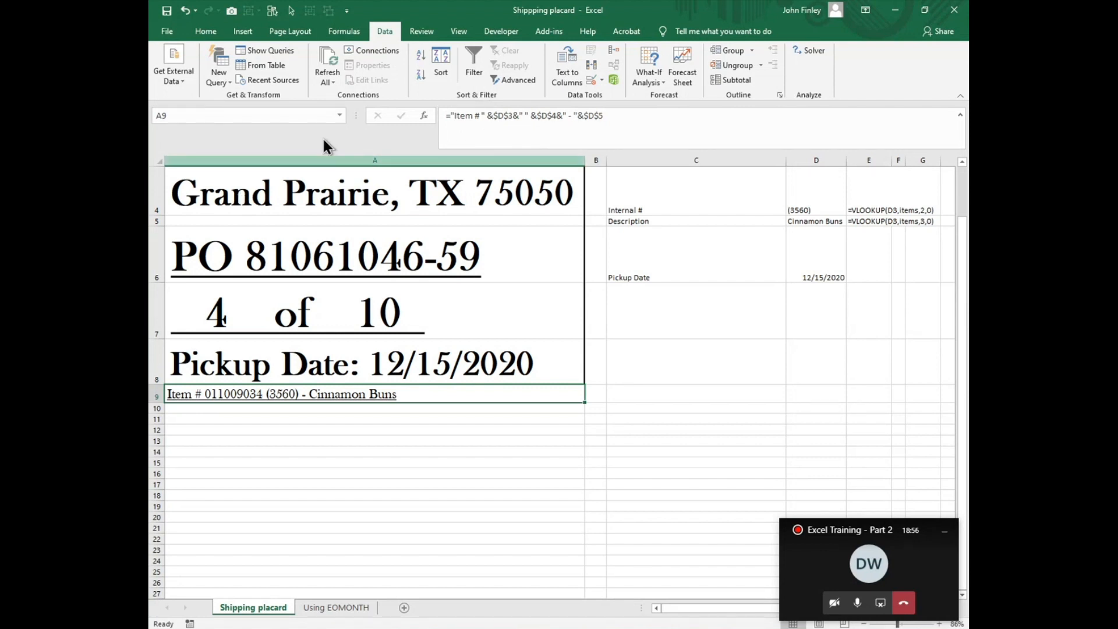
{"action": "scroll", "coordinate": [751, 295], "scroll_direction": "up", "scroll_amount": 1}
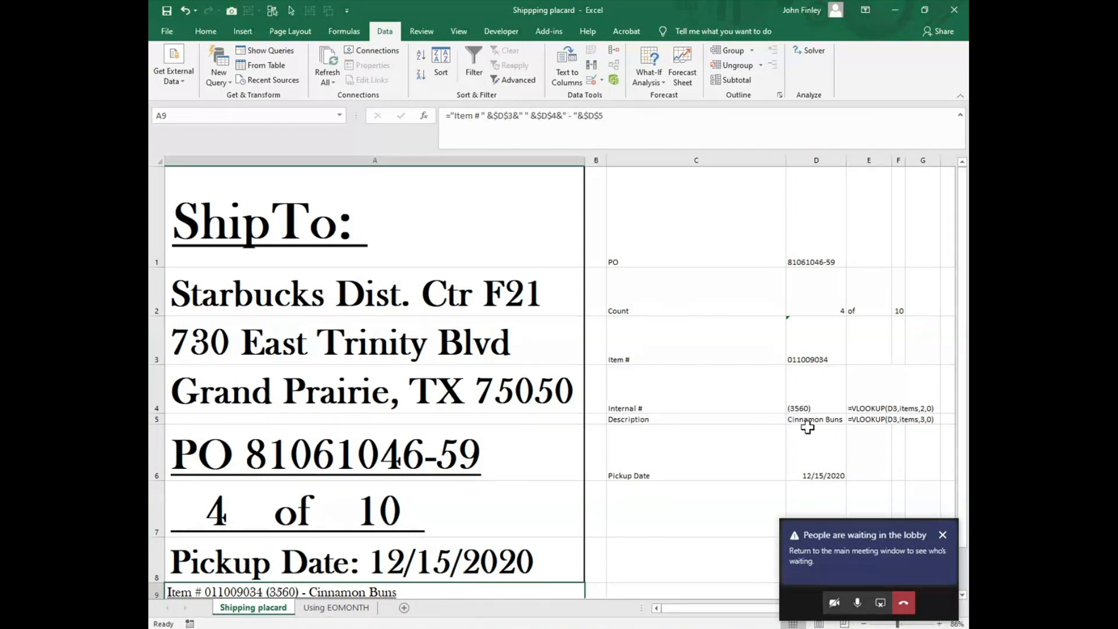
{"action": "scroll", "coordinate": [601, 594], "scroll_direction": "down", "scroll_amount": 5}
{"action": "scroll", "coordinate": [599, 553], "scroll_direction": "up", "scroll_amount": 4}
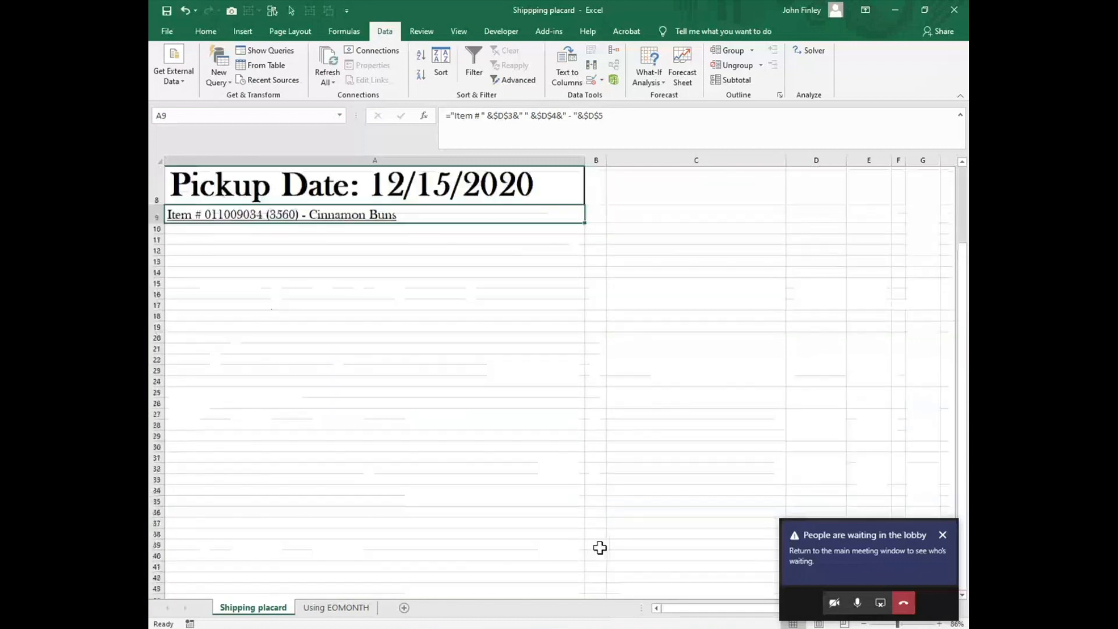
Step: Choose item 011009033 for Item # in D3 and check the placard's item line
{"action": "scroll", "coordinate": [596, 552], "scroll_direction": "up", "scroll_amount": 1}
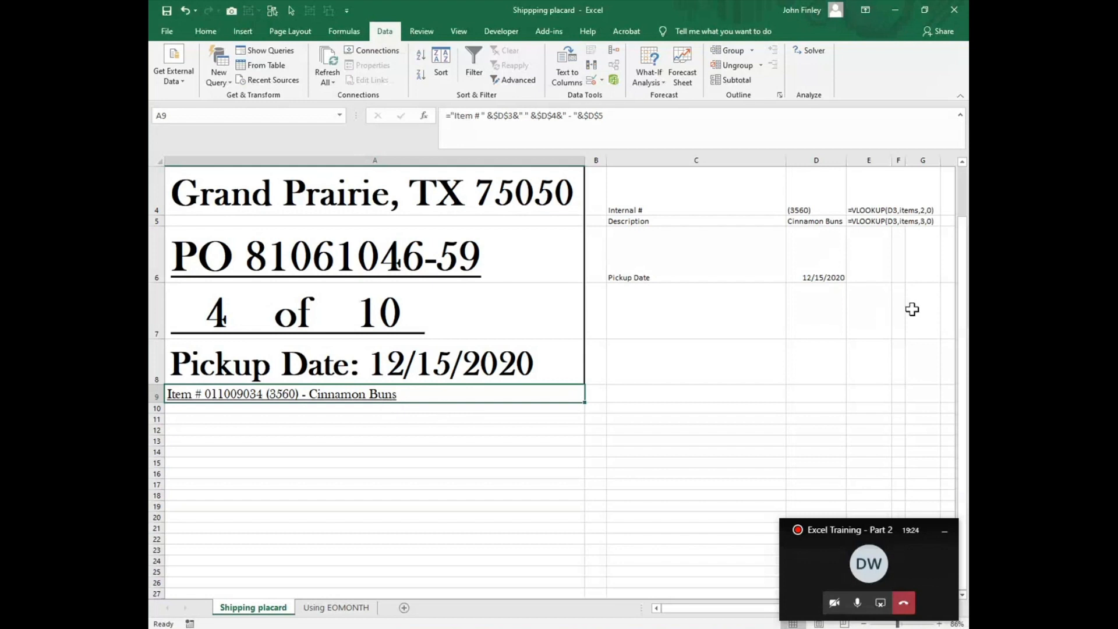
{"action": "scroll", "coordinate": [908, 312], "scroll_direction": "up", "scroll_amount": 1}
{"action": "left_click", "coordinate": [838, 351]}
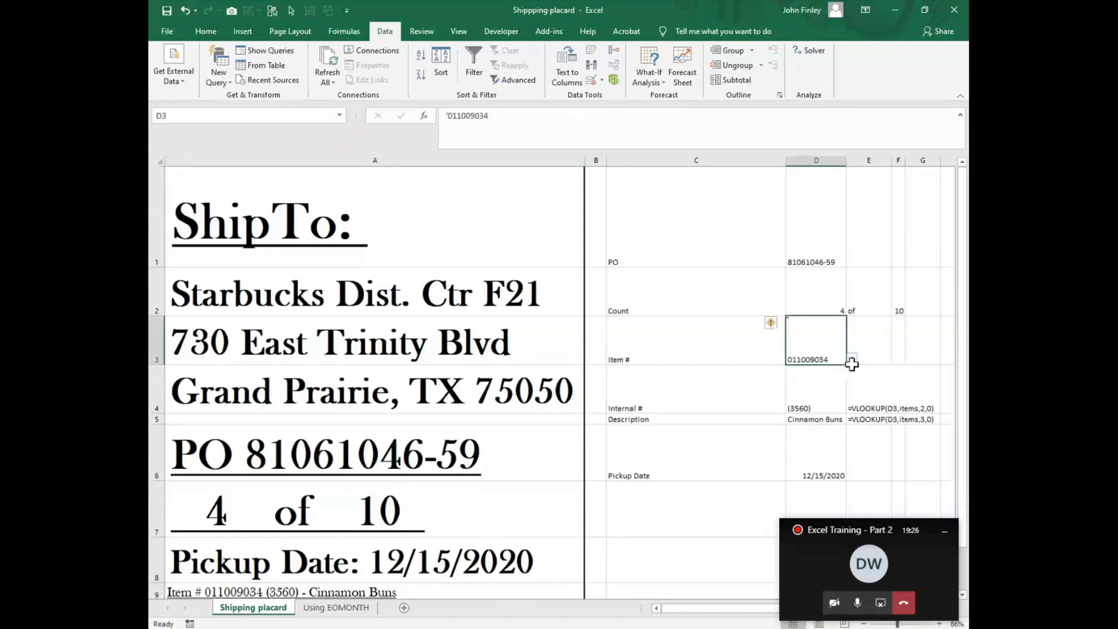
{"action": "left_click", "coordinate": [852, 359]}
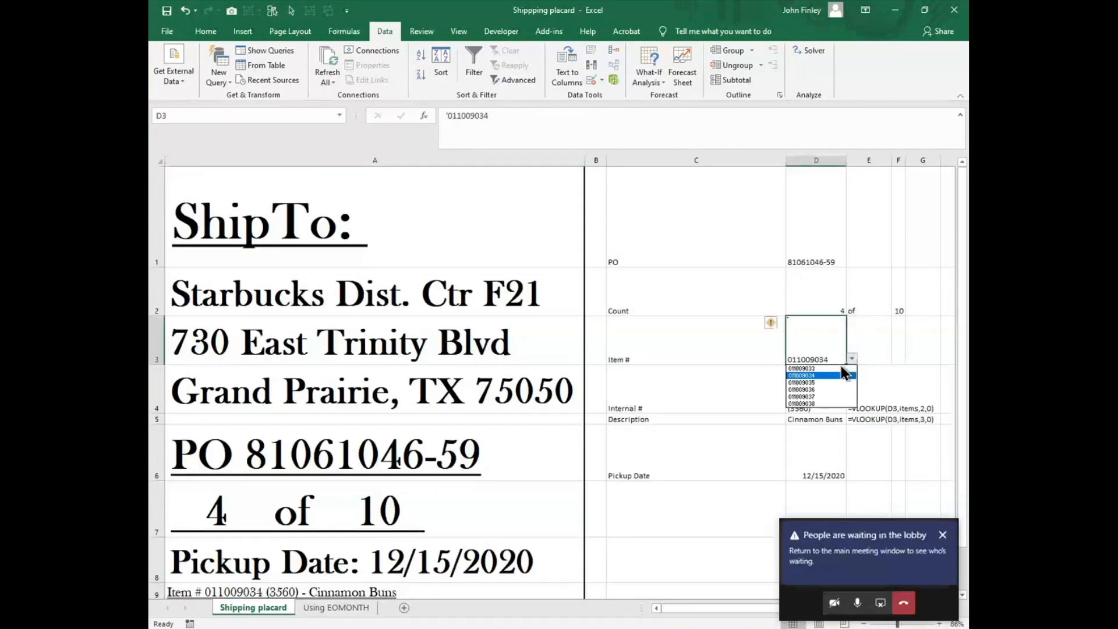
{"action": "left_click", "coordinate": [805, 368]}
{"action": "scroll", "coordinate": [674, 459], "scroll_direction": "down", "scroll_amount": 2}
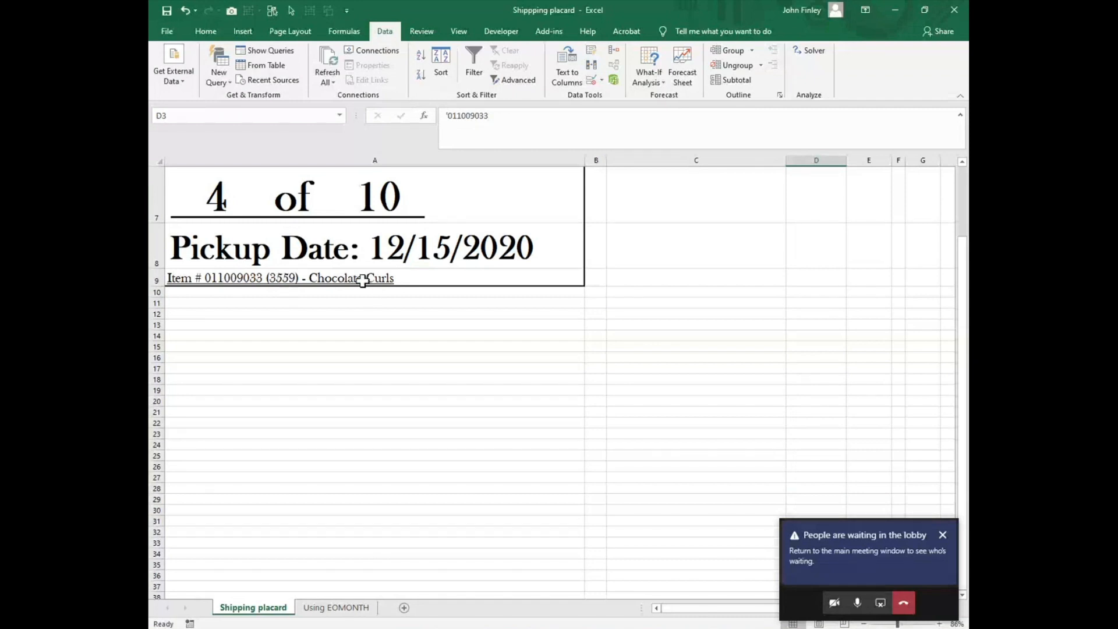
Step: Replace the TEXT function in the Pickup Date formula in A8 with a plain reference to D6
{"action": "scroll", "coordinate": [674, 340], "scroll_direction": "up", "scroll_amount": 1}
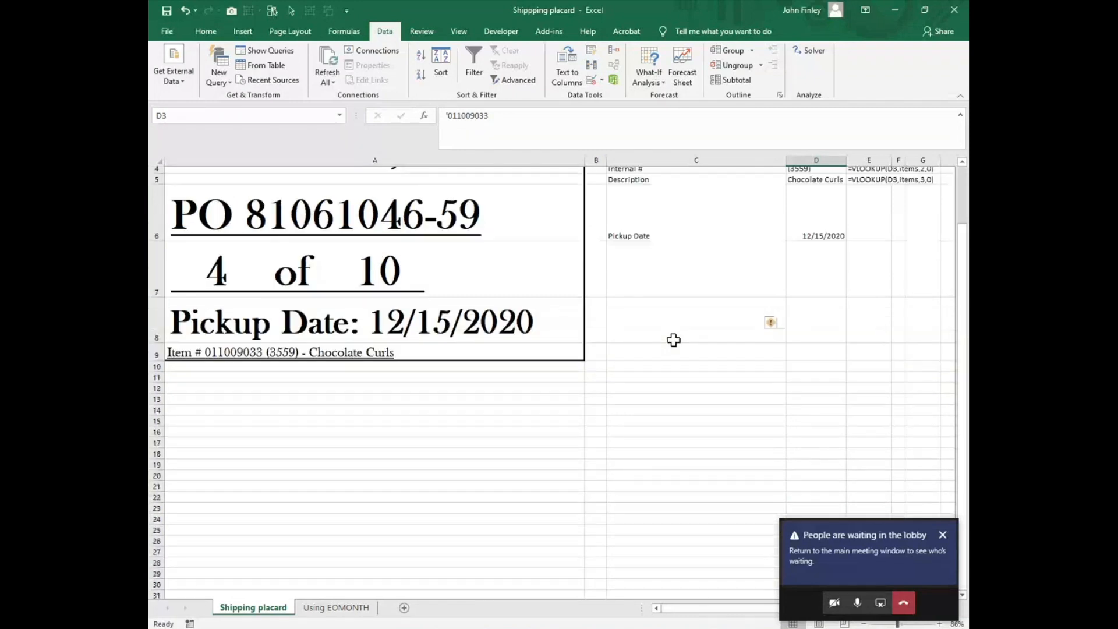
{"action": "scroll", "coordinate": [674, 341], "scroll_direction": "up", "scroll_amount": 1}
{"action": "left_click", "coordinate": [270, 370]}
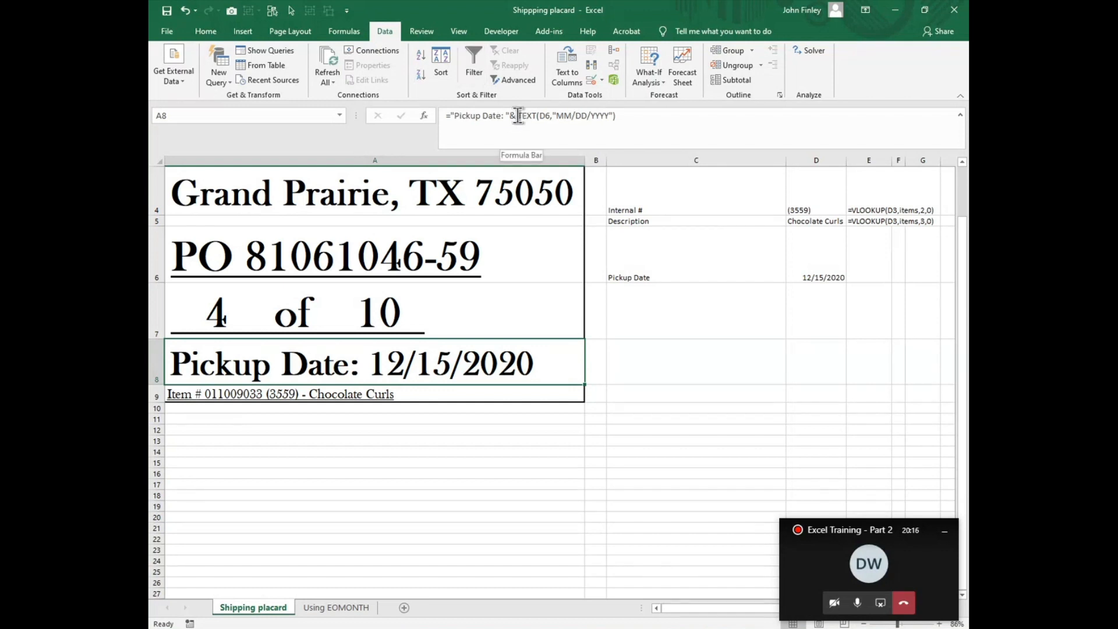
{"action": "left_click_drag", "start_coordinate": [518, 115], "coordinate": [639, 156]}
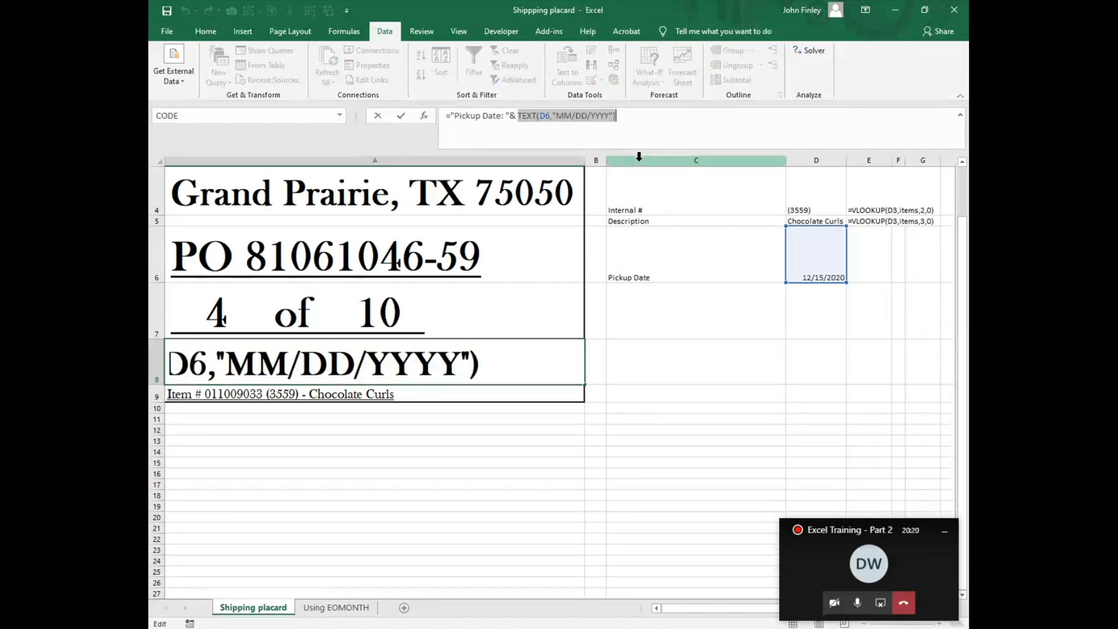
{"action": "type", "text": "D6"}
{"action": "key", "text": "Return"}
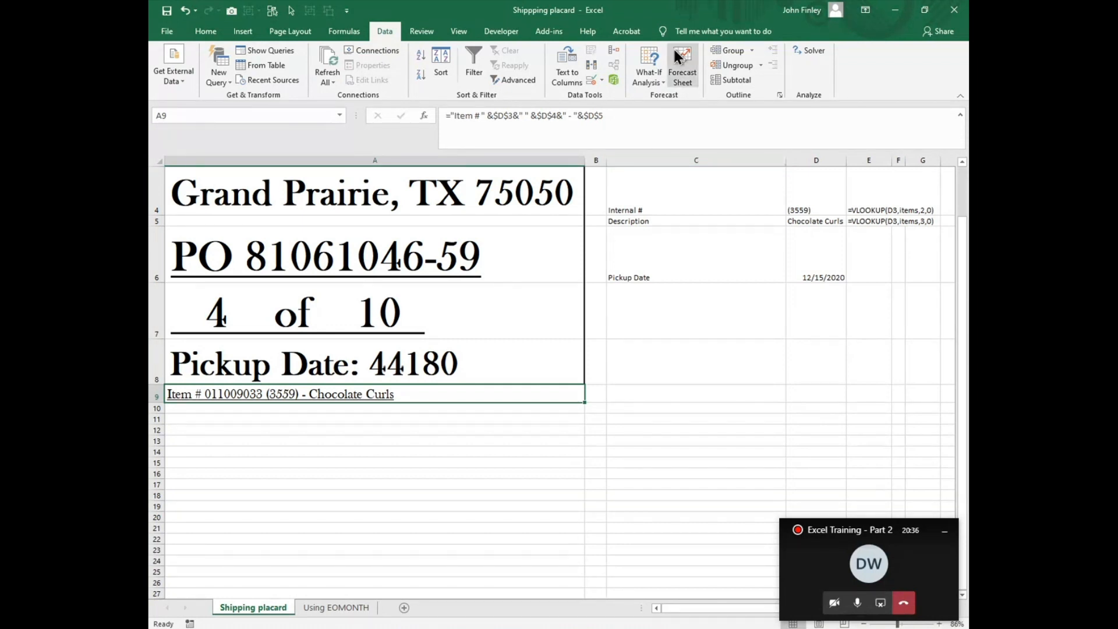
Step: Start wrapping the D6 reference in the Pickup Date formula in A8 in a TEXT function
{"action": "left_click", "coordinate": [381, 364]}
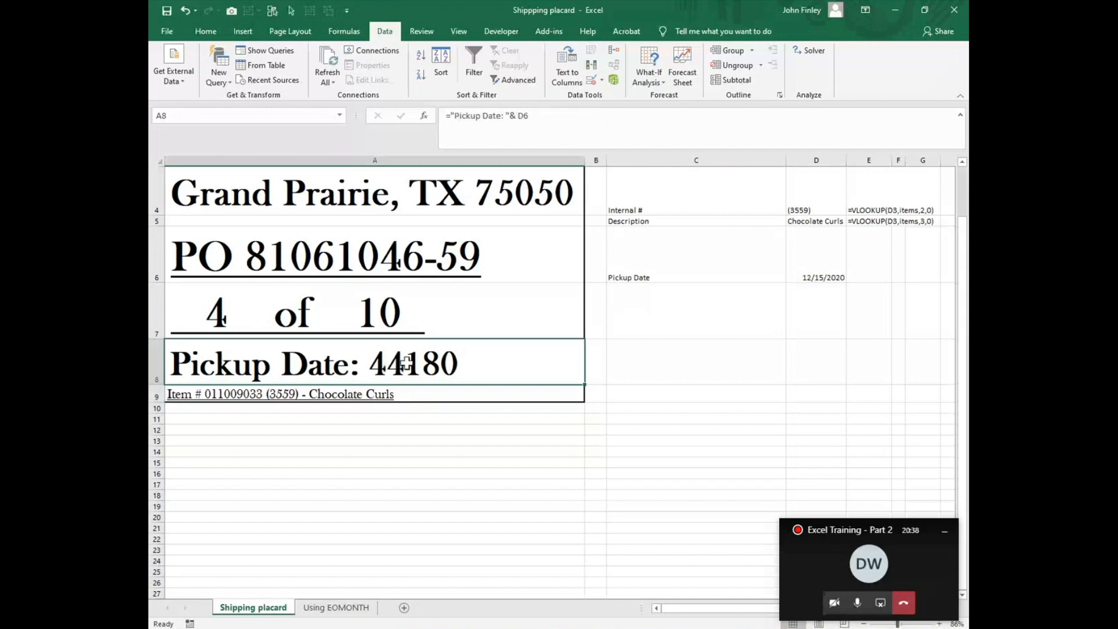
{"action": "left_click", "coordinate": [519, 116]}
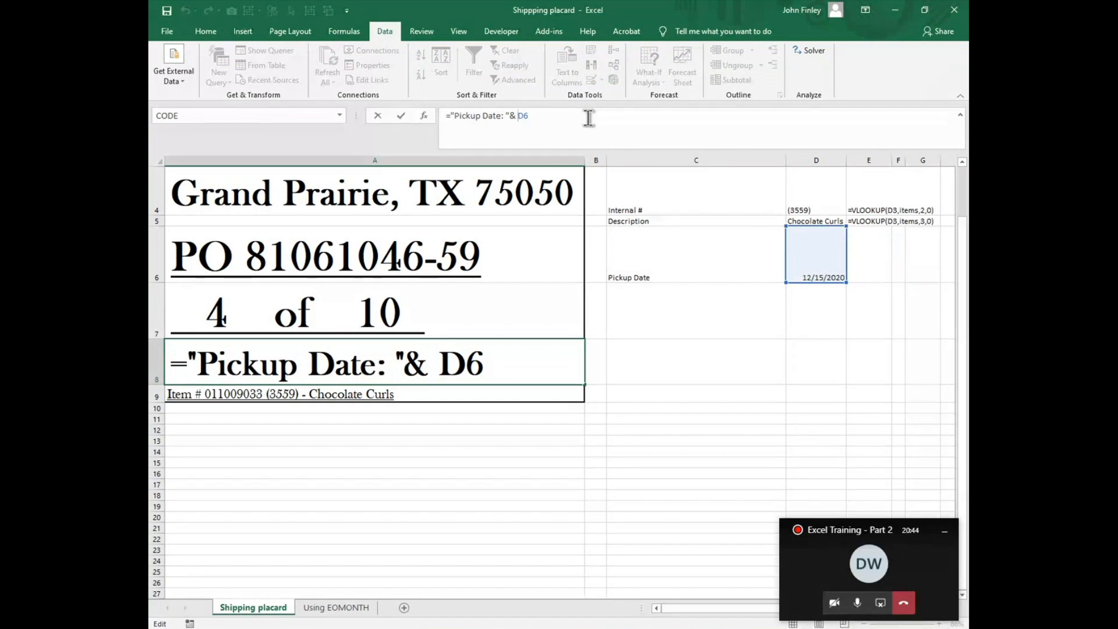
{"action": "type", "text": "T"}
{"action": "type", "text": "t"}
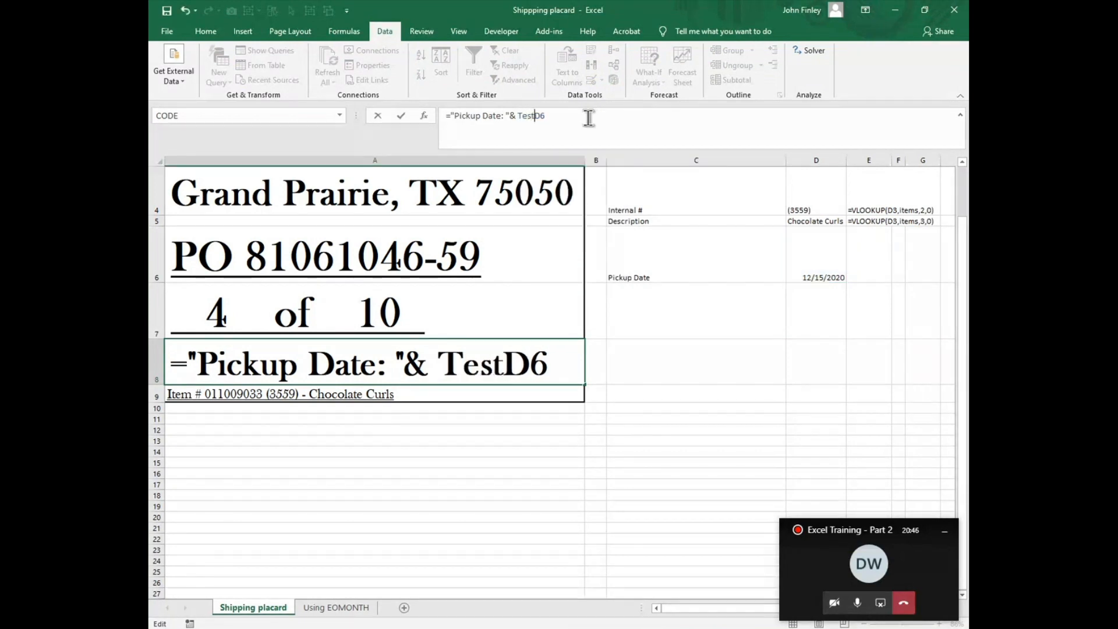
{"action": "key", "text": "BackSpace"}
{"action": "key", "text": "BackSpace"}
{"action": "type", "text": "xt"}
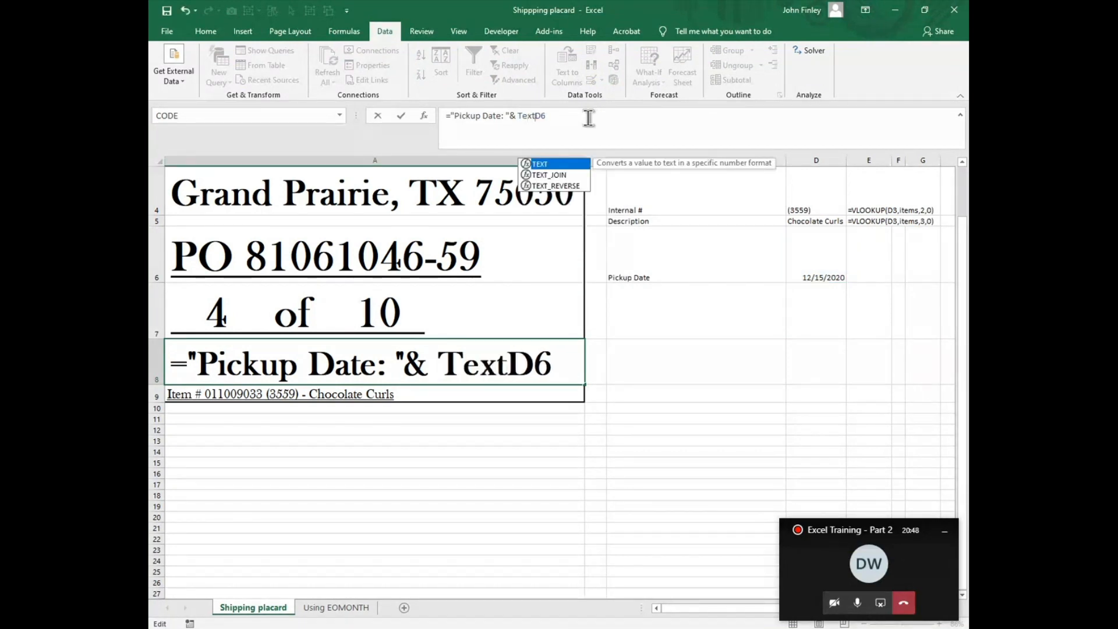
{"action": "type", "text": "(D6"}
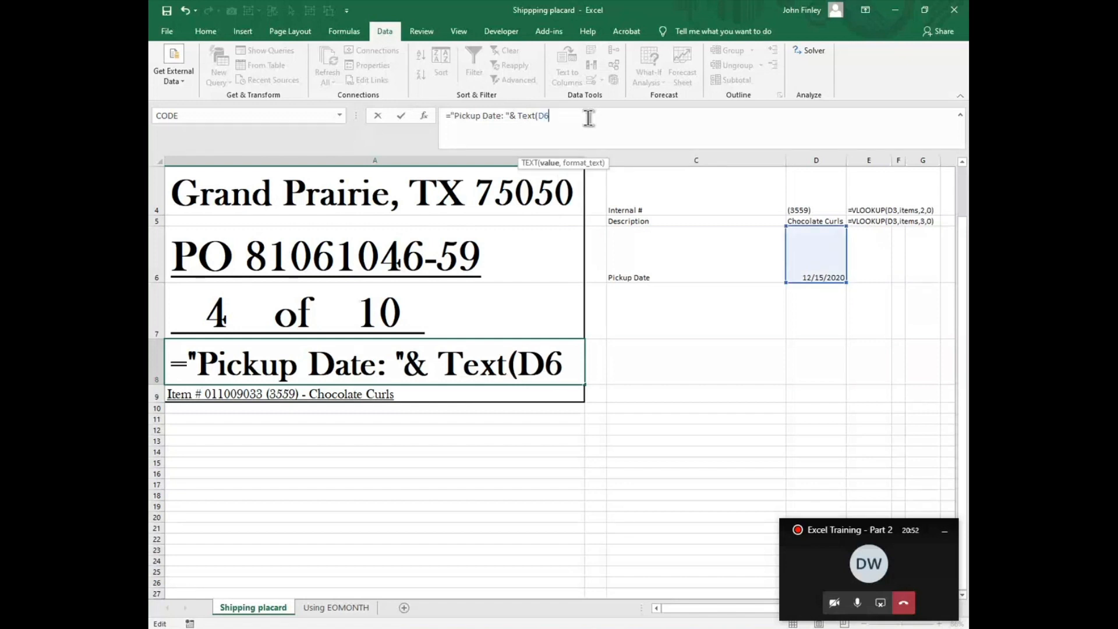
{"action": "type", "text": ",\"MM"}
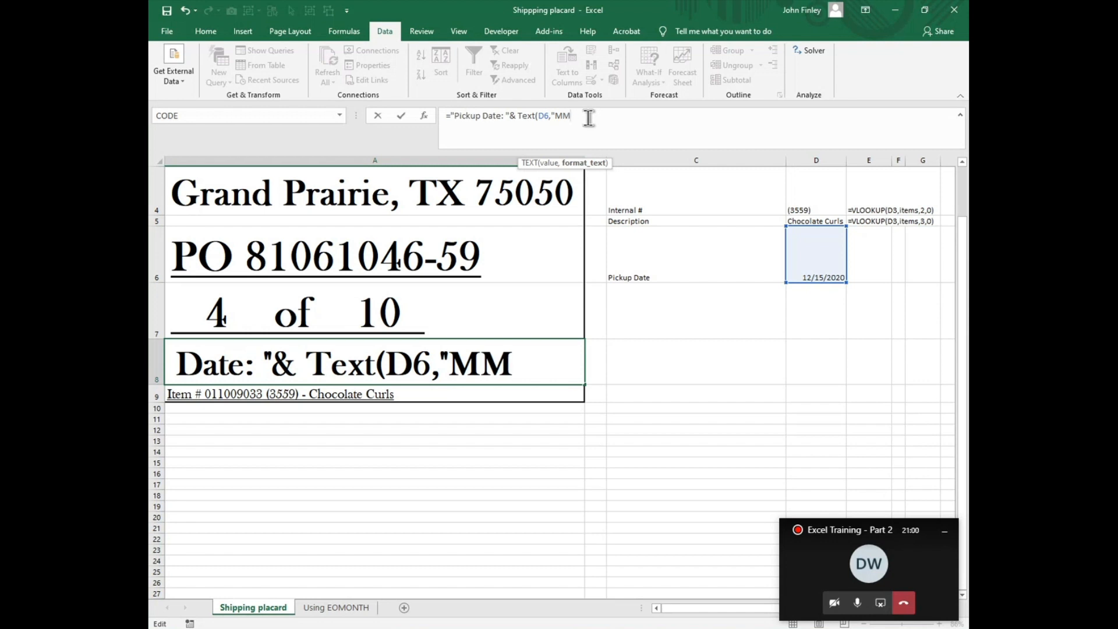
{"action": "type", "text": "/DD"}
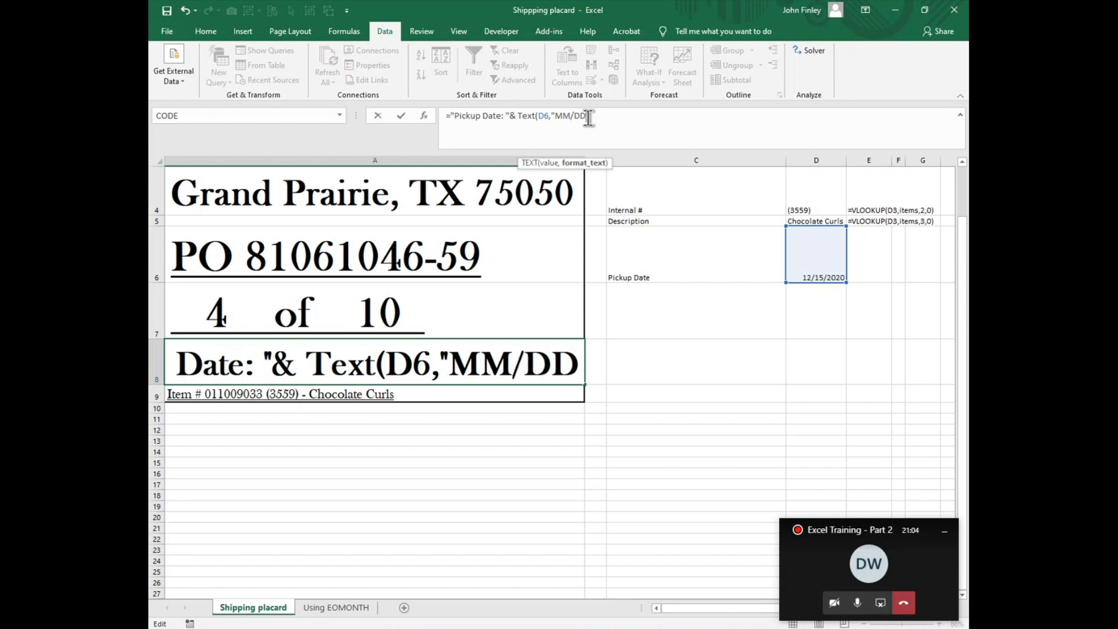
{"action": "type", "text": "/"}
{"action": "type", "text": "YYY"}
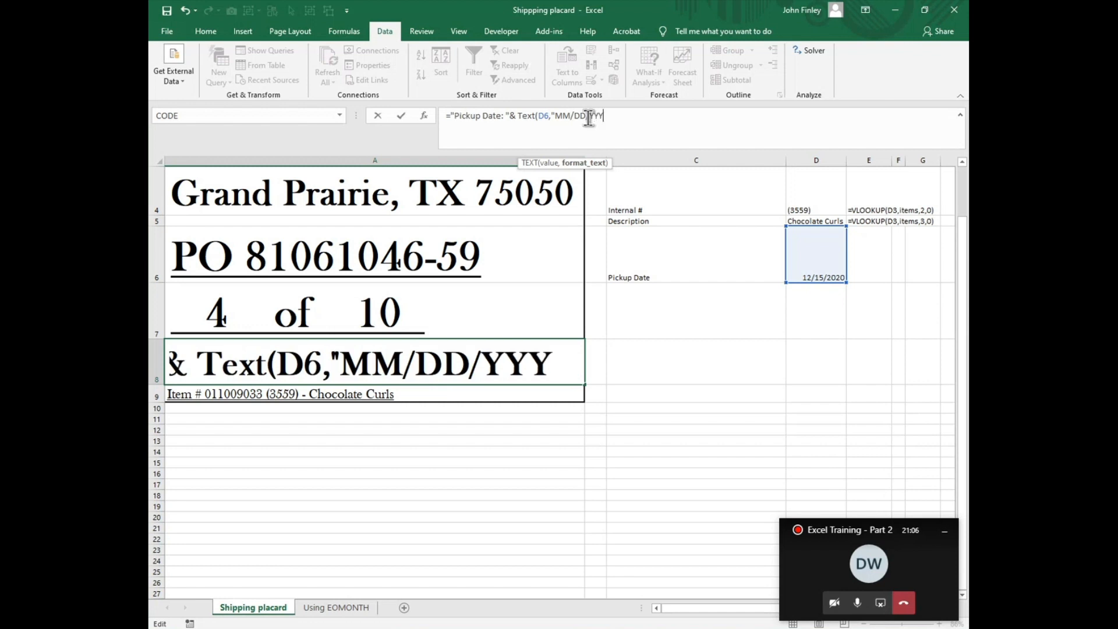
{"action": "type", "text": "Y\")"}
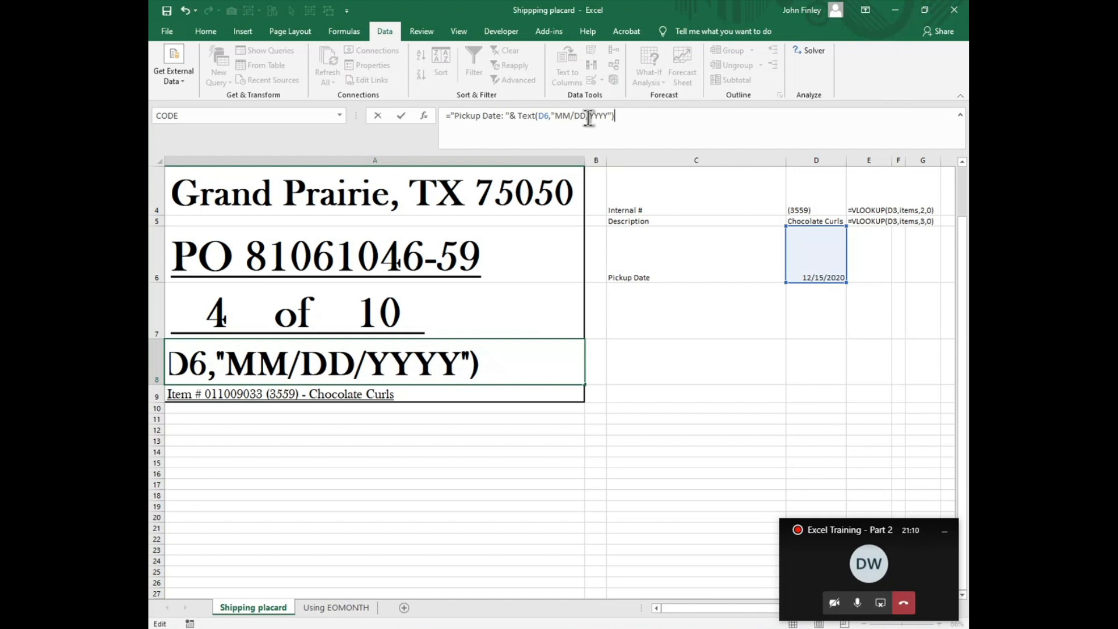
Step: Give the TEXT function in A8 the format "MM/DD/YYYY" and complete the Pickup Date formula
{"action": "key", "text": "Return"}
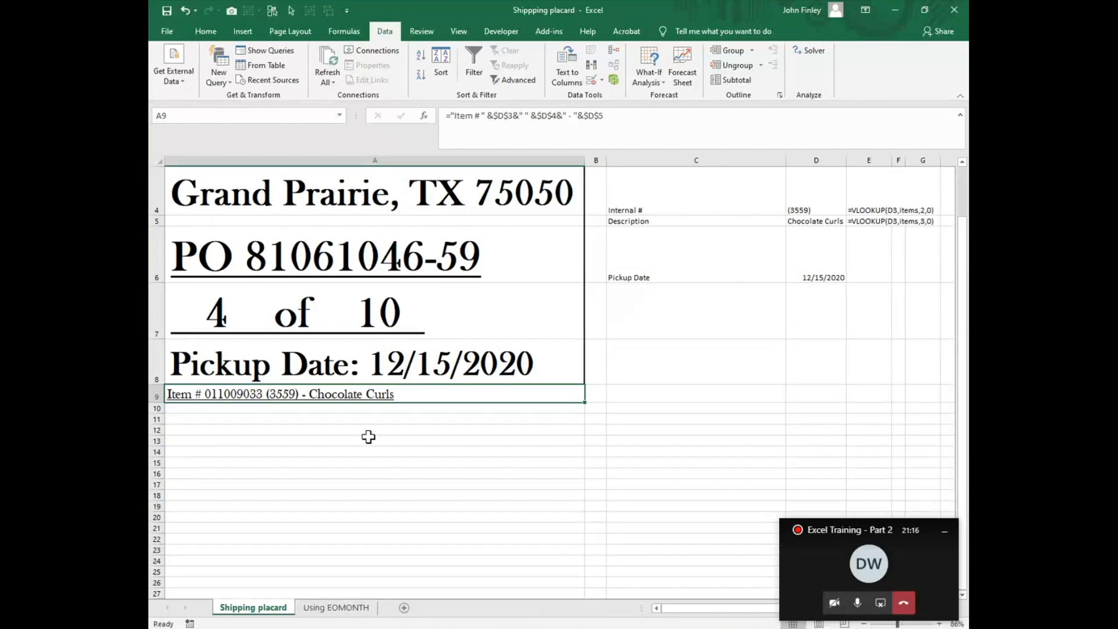
Step: Set the placard range A1:A9 as the print area
{"action": "scroll", "coordinate": [355, 438], "scroll_direction": "up", "scroll_amount": 1}
{"action": "scroll", "coordinate": [355, 438], "scroll_direction": "up", "scroll_amount": 1}
{"action": "scroll", "coordinate": [460, 376], "scroll_direction": "down", "scroll_amount": 1}
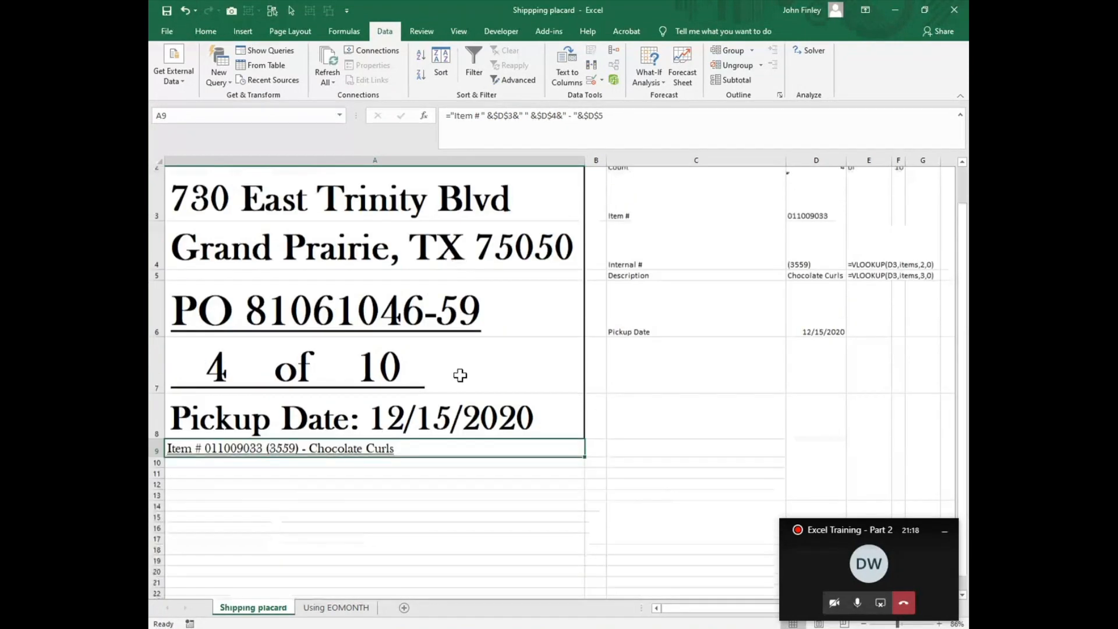
{"action": "scroll", "coordinate": [460, 375], "scroll_direction": "up", "scroll_amount": 1}
{"action": "left_click", "coordinate": [180, 173]}
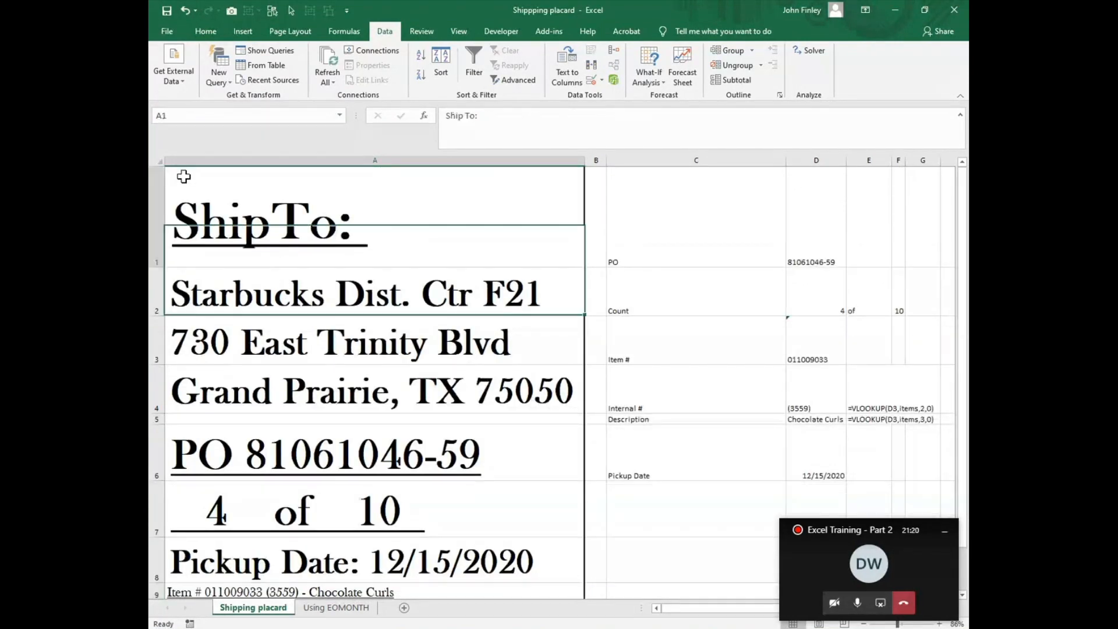
{"action": "left_click_drag", "start_coordinate": [322, 265], "coordinate": [308, 493]}
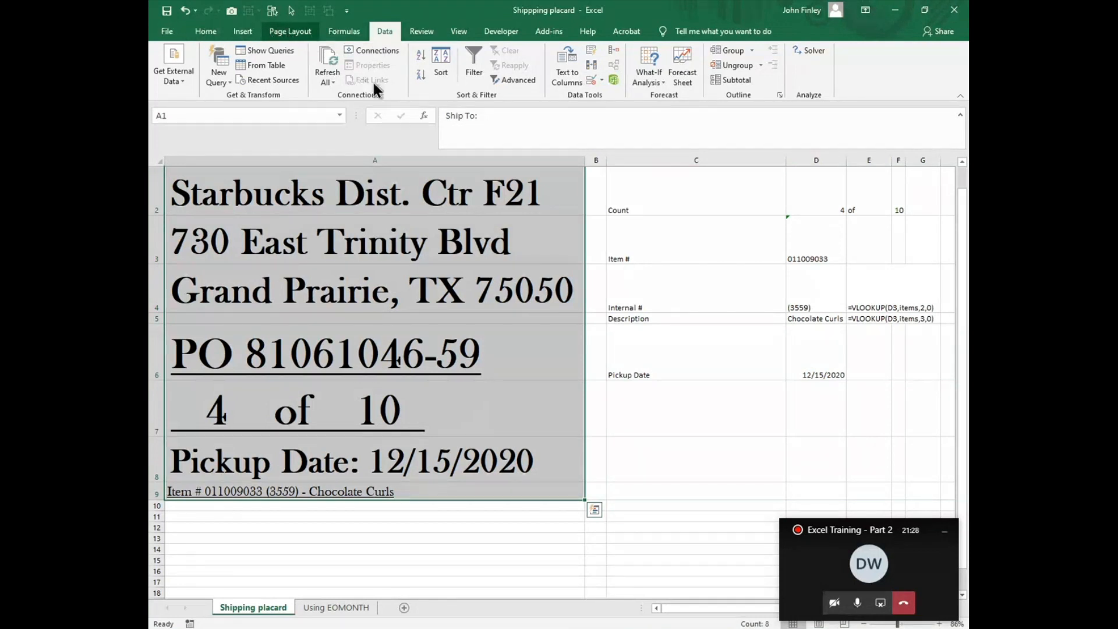
{"action": "scroll", "coordinate": [373, 86], "scroll_direction": "up", "scroll_amount": 2}
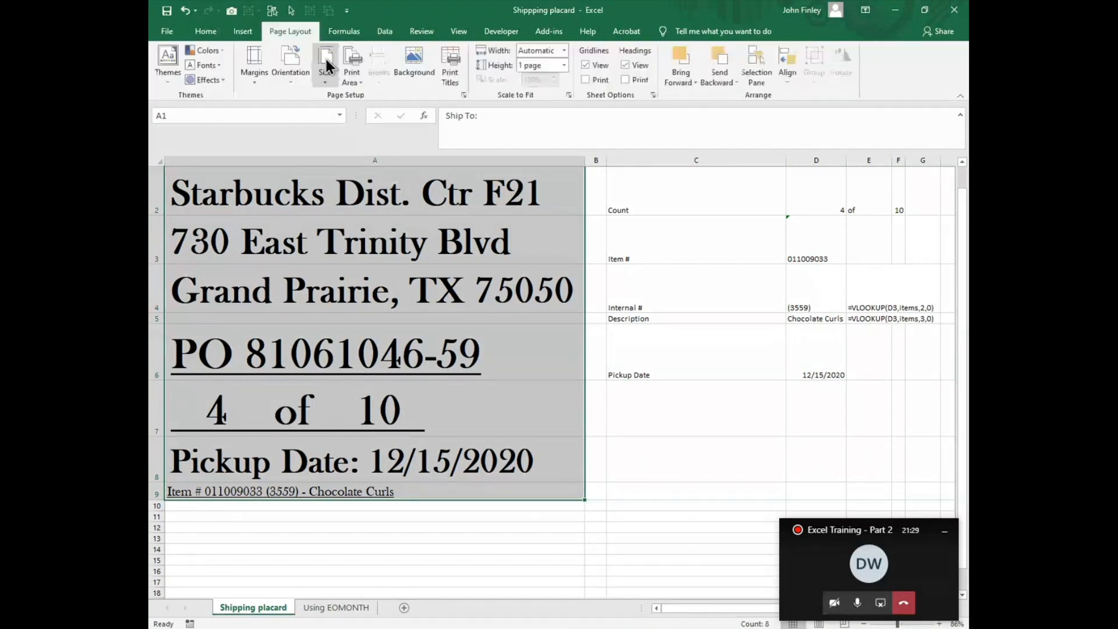
{"action": "left_click", "coordinate": [358, 90]}
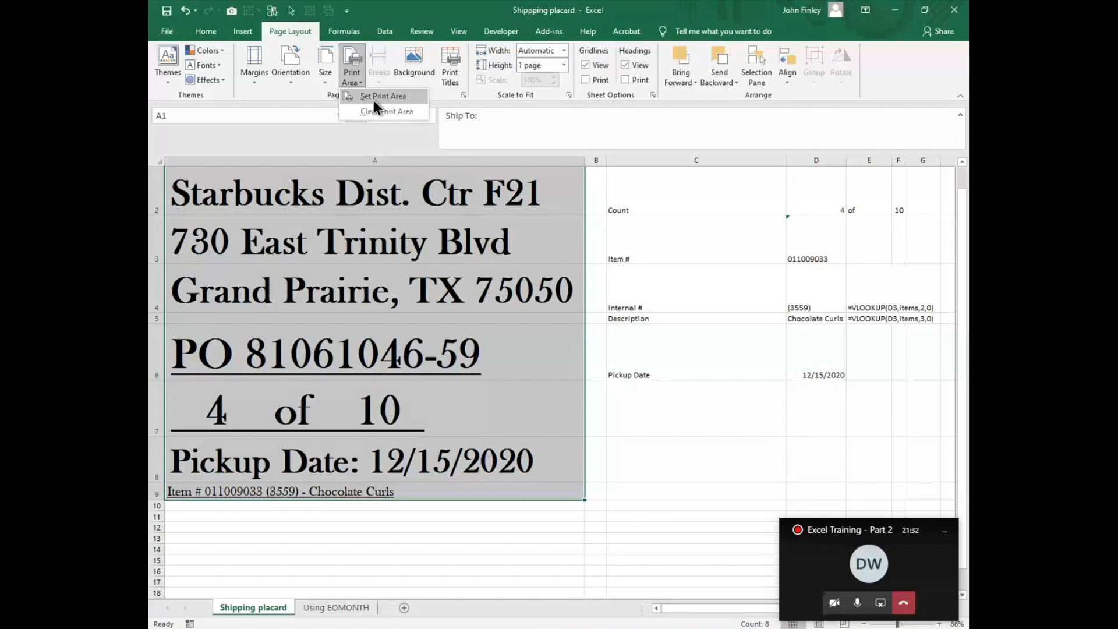
{"action": "left_click", "coordinate": [373, 97]}
{"action": "scroll", "coordinate": [384, 175], "scroll_direction": "up", "scroll_amount": 1}
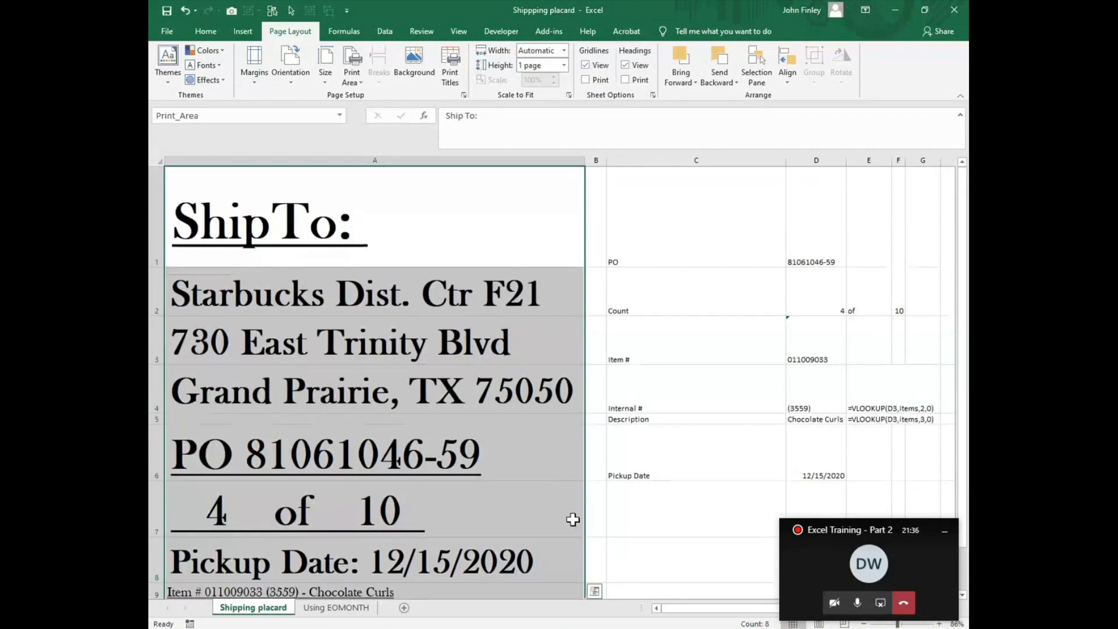
Step: Check the print preview of the placard and return to the worksheet
{"action": "left_click", "coordinate": [168, 31]}
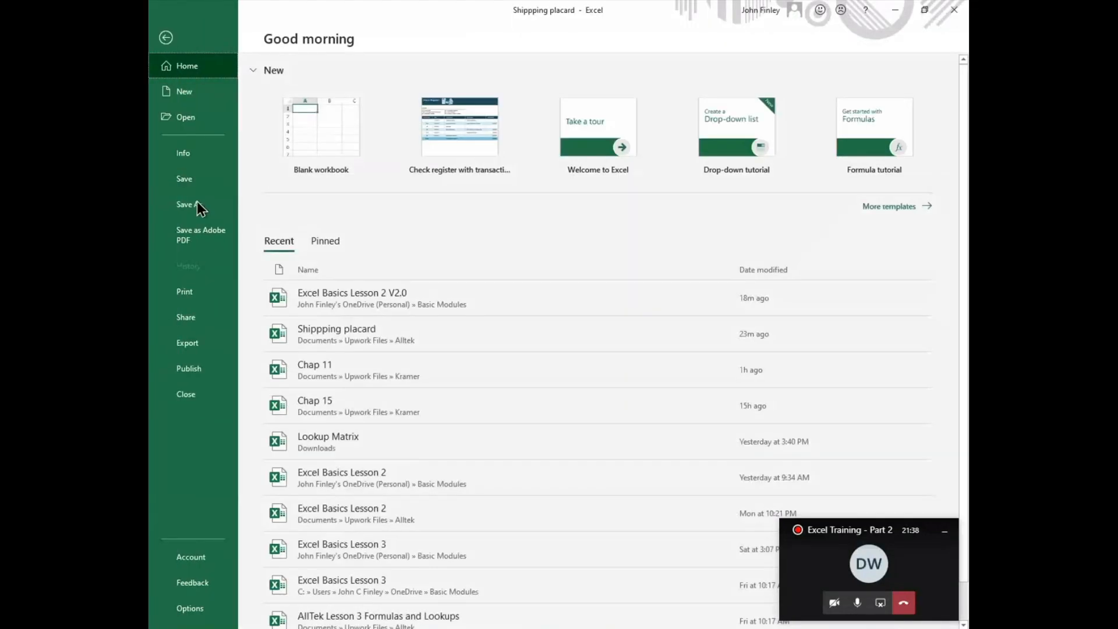
{"action": "left_click", "coordinate": [179, 297]}
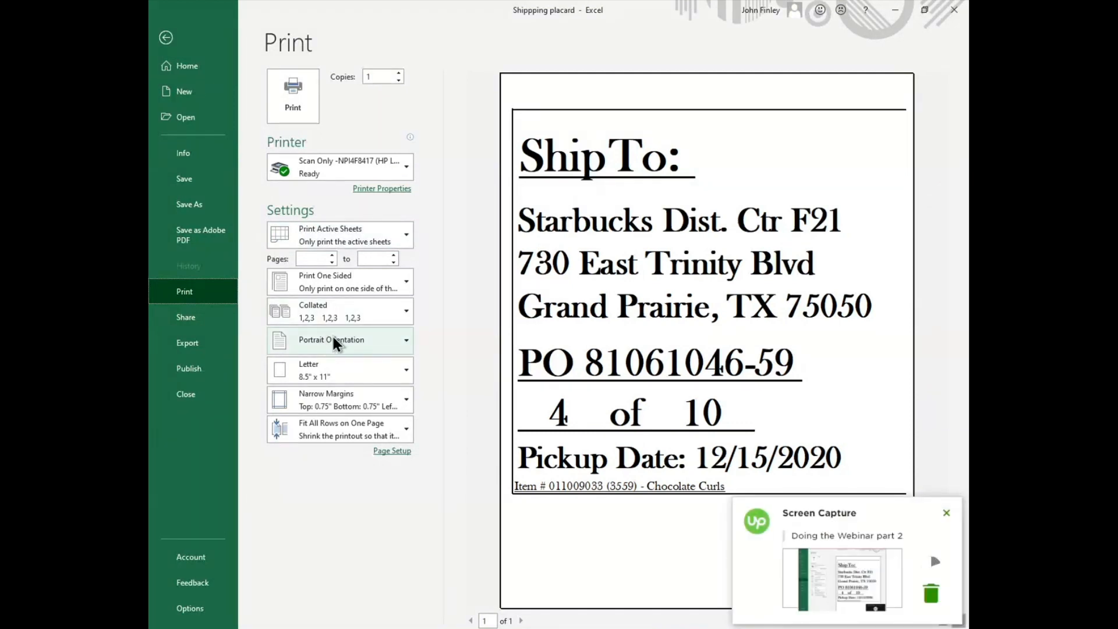
{"action": "left_click", "coordinate": [166, 38]}
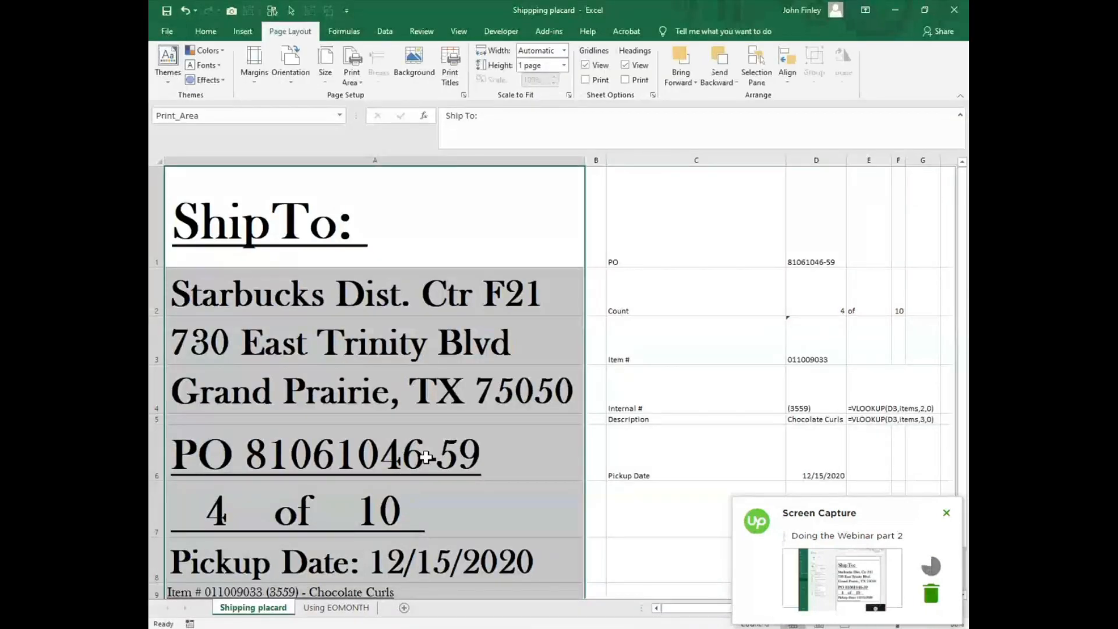
{"action": "scroll", "coordinate": [407, 508], "scroll_direction": "down", "scroll_amount": 2}
{"action": "scroll", "coordinate": [364, 516], "scroll_direction": "up", "scroll_amount": 2}
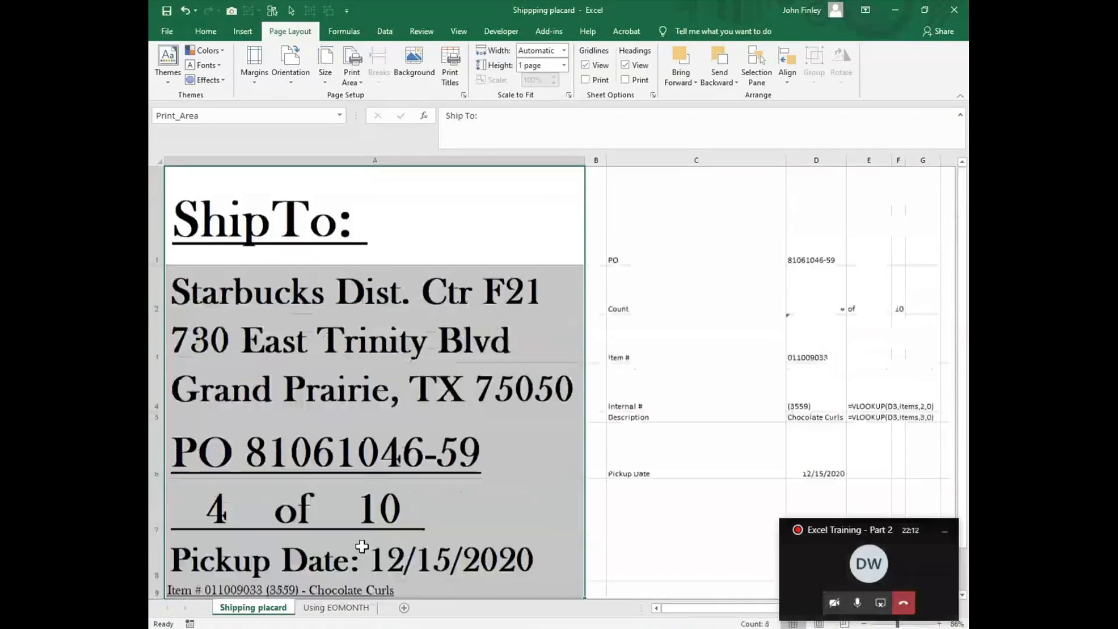
Step: On the Using EOMONTH sheet, examine the dates in A3 and A7 and the day-count formulas in B3 and B7
{"action": "left_click", "coordinate": [337, 610]}
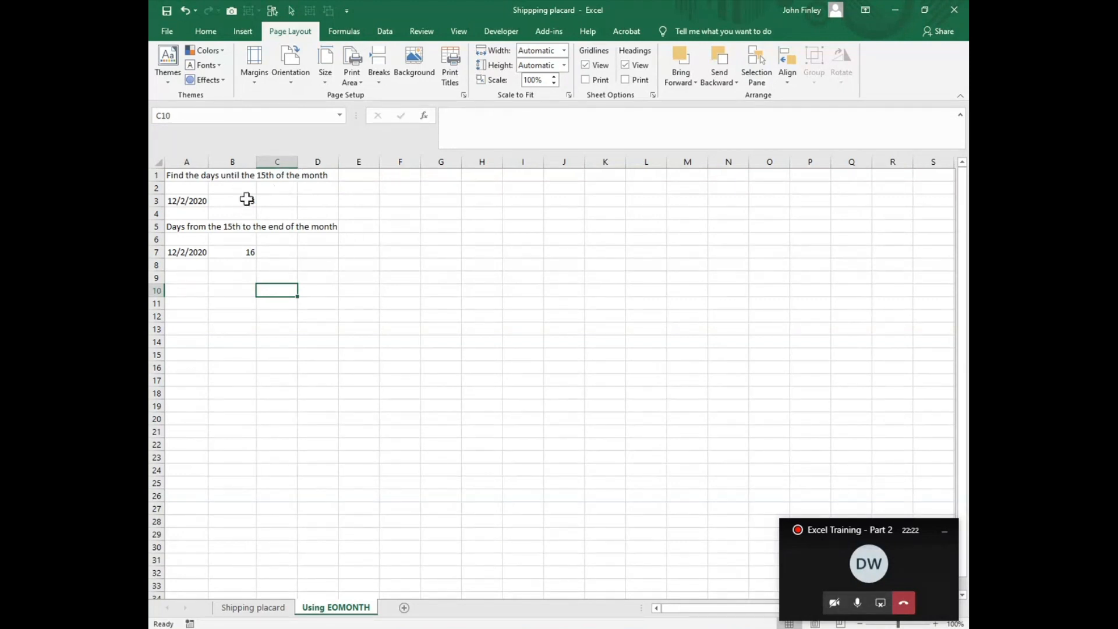
{"action": "left_click", "coordinate": [201, 202]}
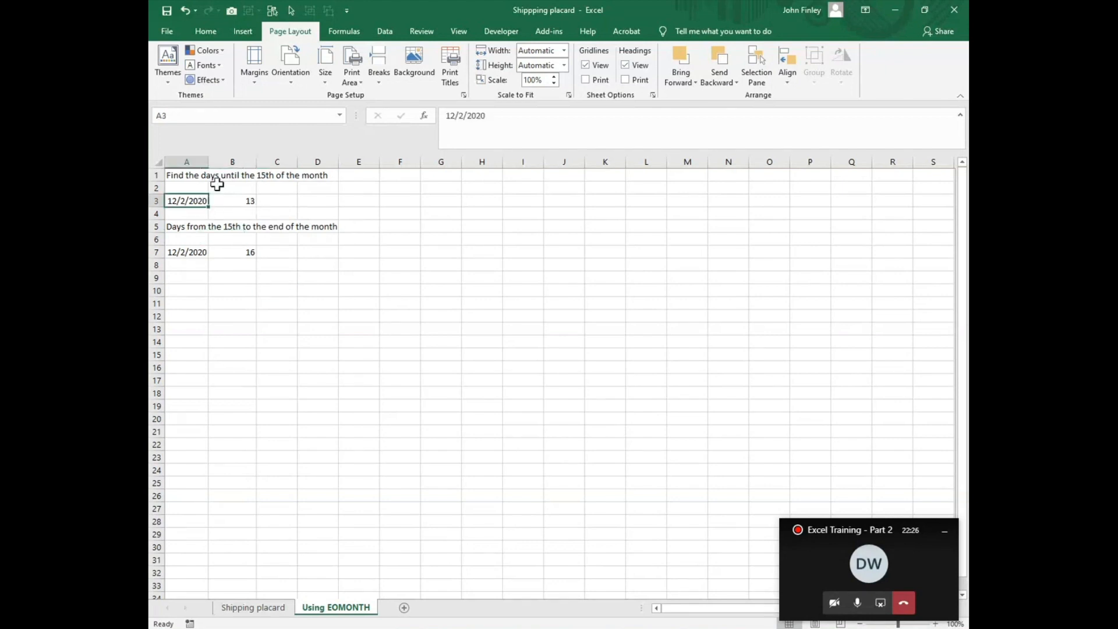
{"action": "left_click", "coordinate": [241, 202]}
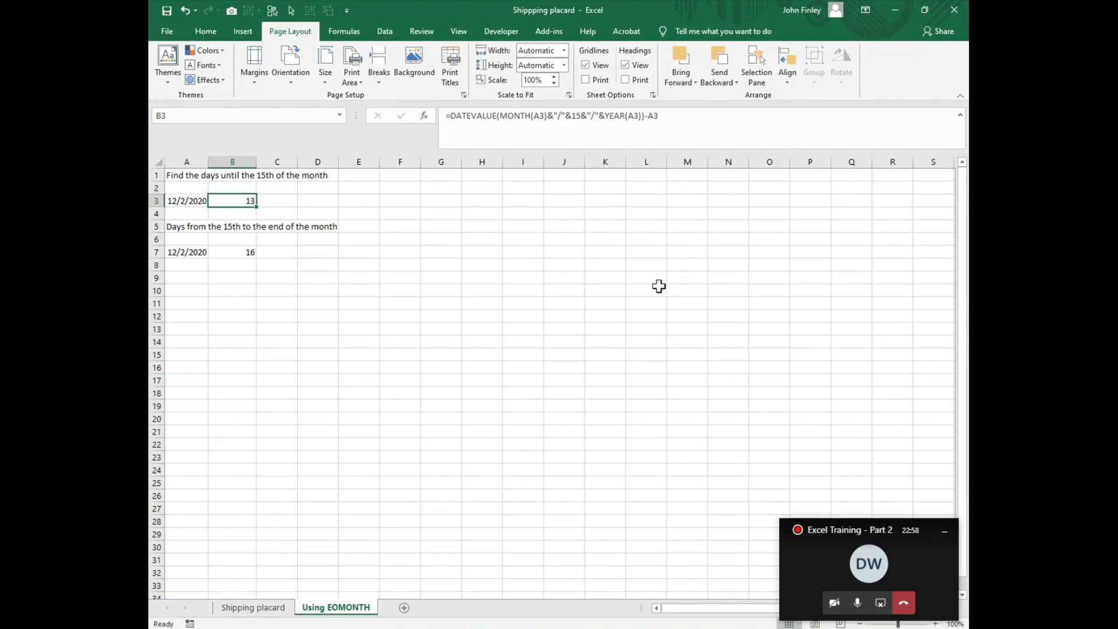
{"action": "left_click", "coordinate": [230, 252]}
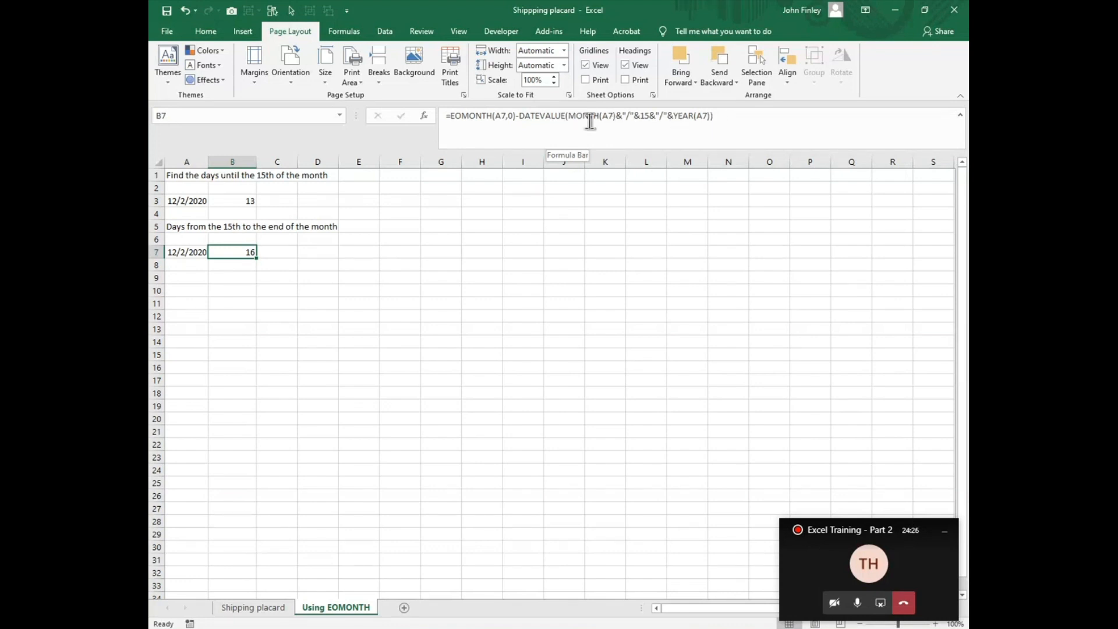
{"action": "left_click", "coordinate": [175, 257]}
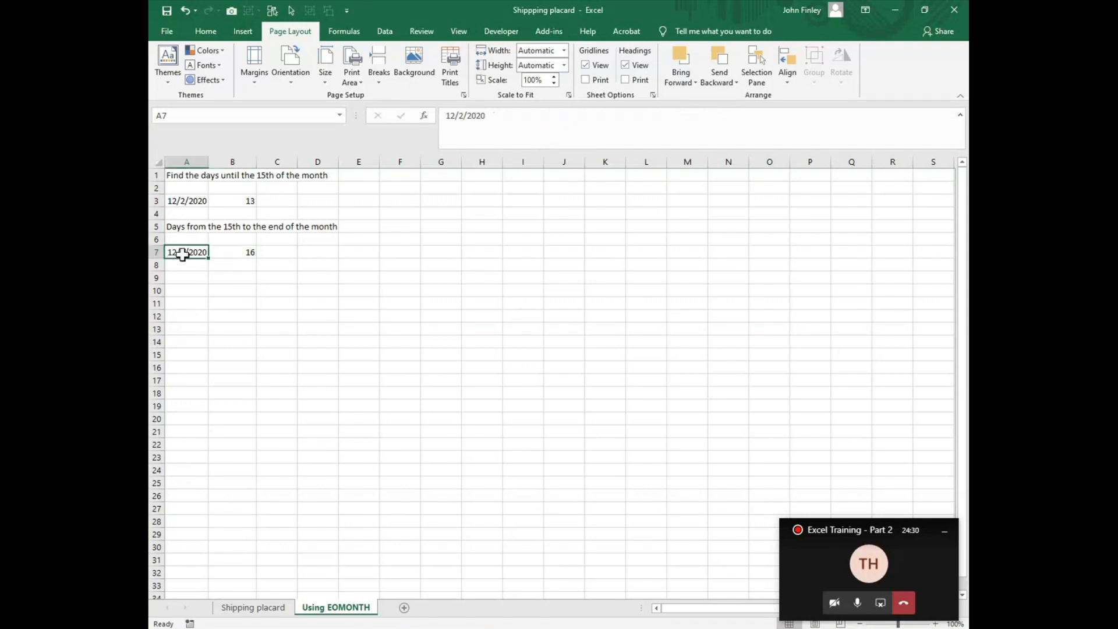
{"action": "left_click", "coordinate": [239, 254]}
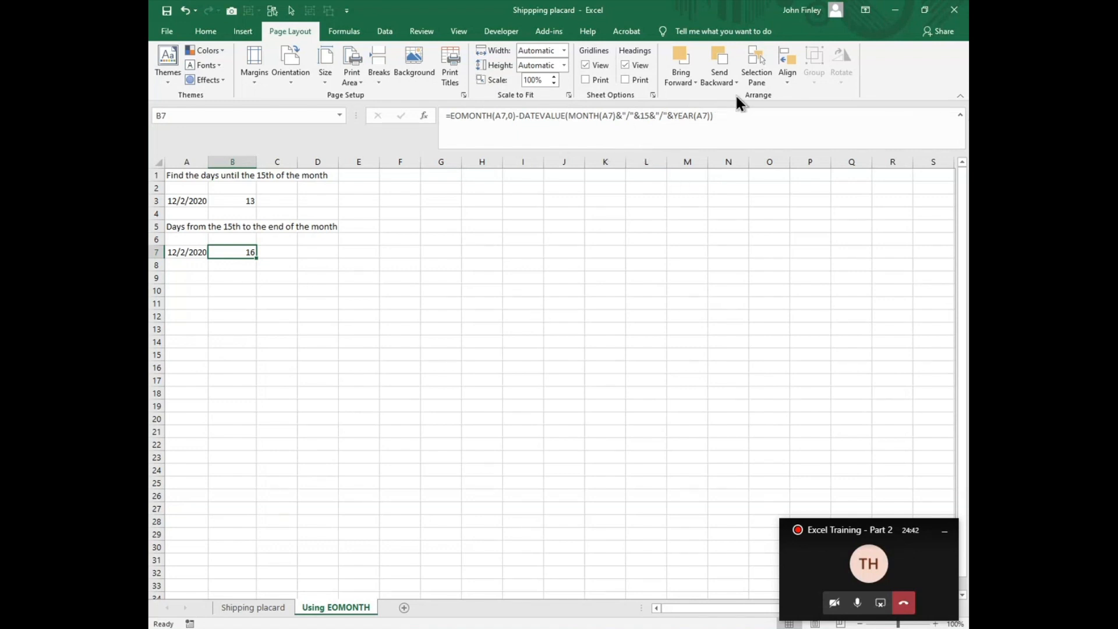
Step: Step through the EOMONTH and DATEVALUE formula in B7 with Evaluate Formula until it is fully calculated, and close the evaluation
{"action": "left_click", "coordinate": [347, 31]}
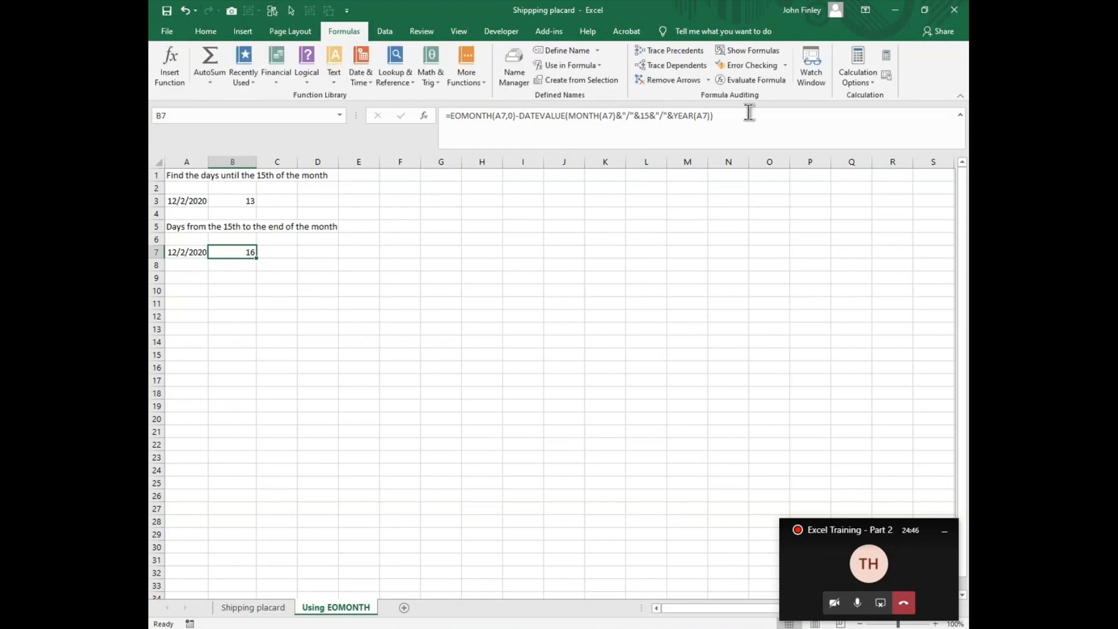
{"action": "left_click", "coordinate": [748, 80]}
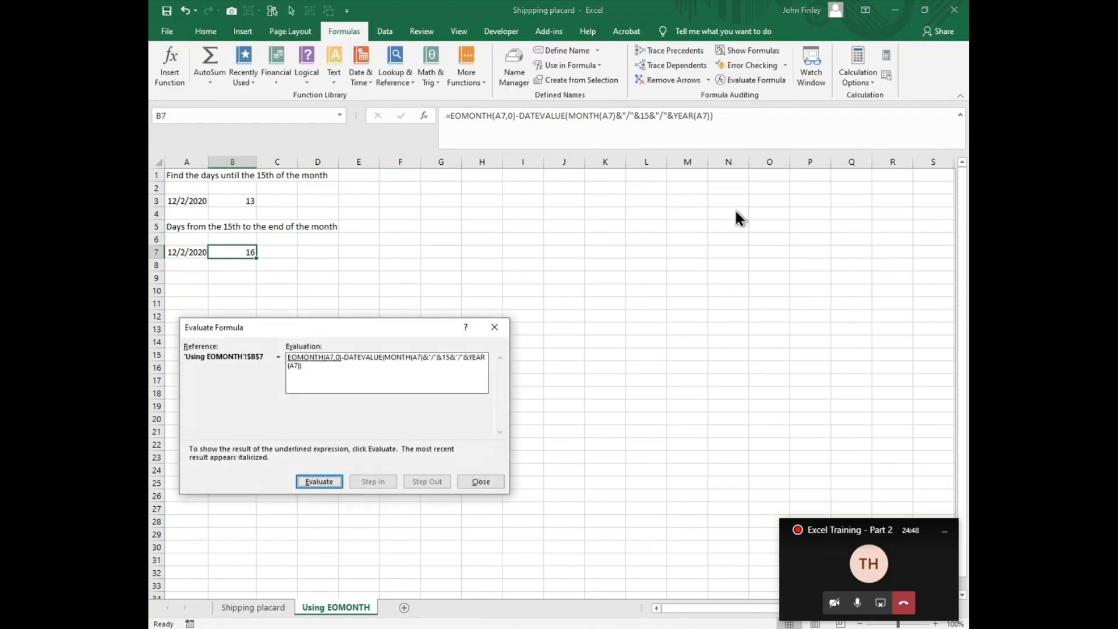
{"action": "left_click", "coordinate": [320, 482]}
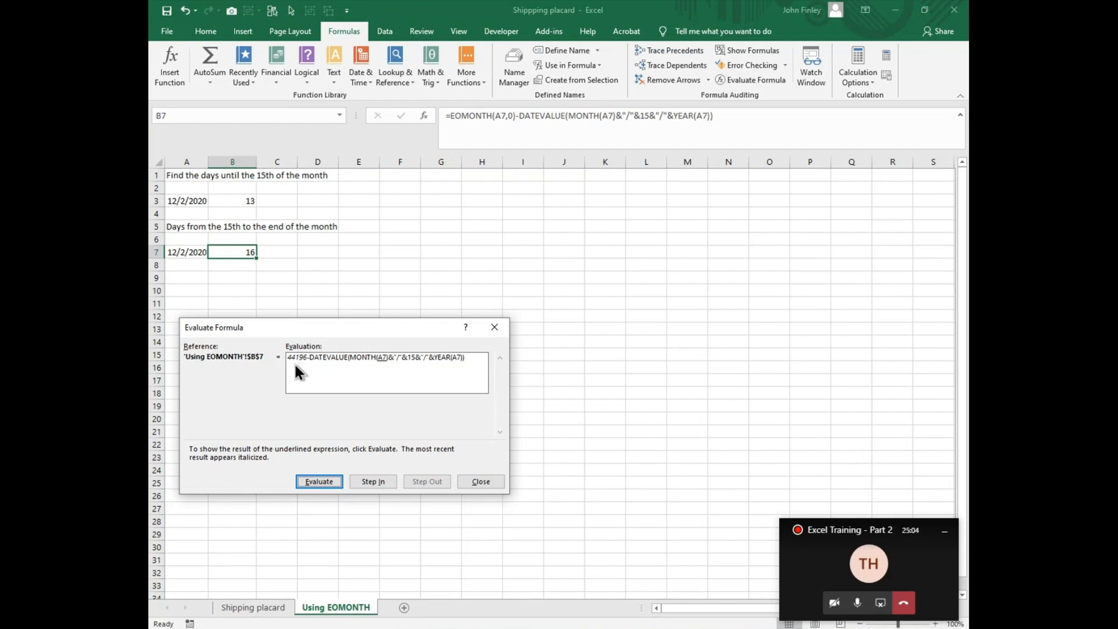
{"action": "left_click", "coordinate": [318, 482]}
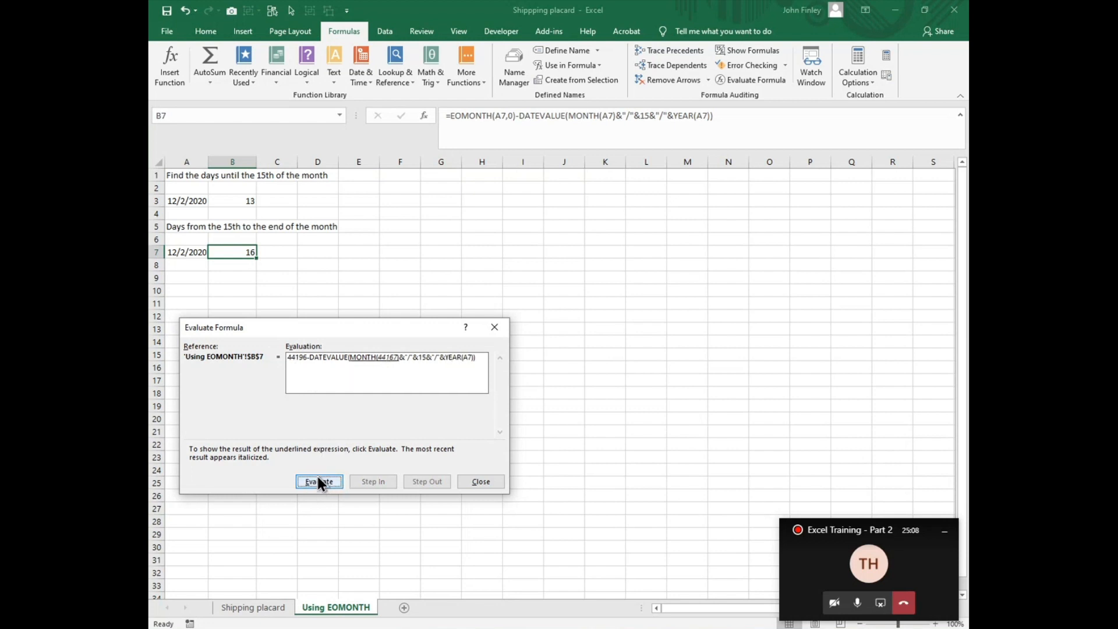
{"action": "left_click", "coordinate": [318, 481]}
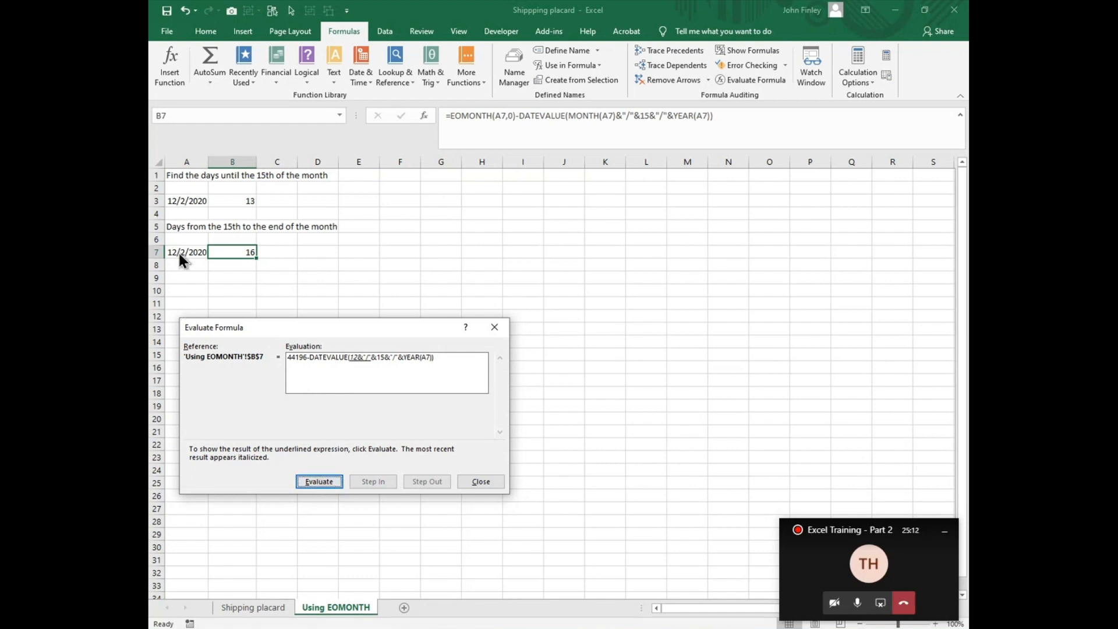
{"action": "left_click", "coordinate": [319, 484]}
{"action": "left_click", "coordinate": [319, 481]}
{"action": "left_click", "coordinate": [319, 482]}
{"action": "left_click", "coordinate": [319, 482]}
{"action": "left_click", "coordinate": [319, 482]}
{"action": "left_click", "coordinate": [319, 482]}
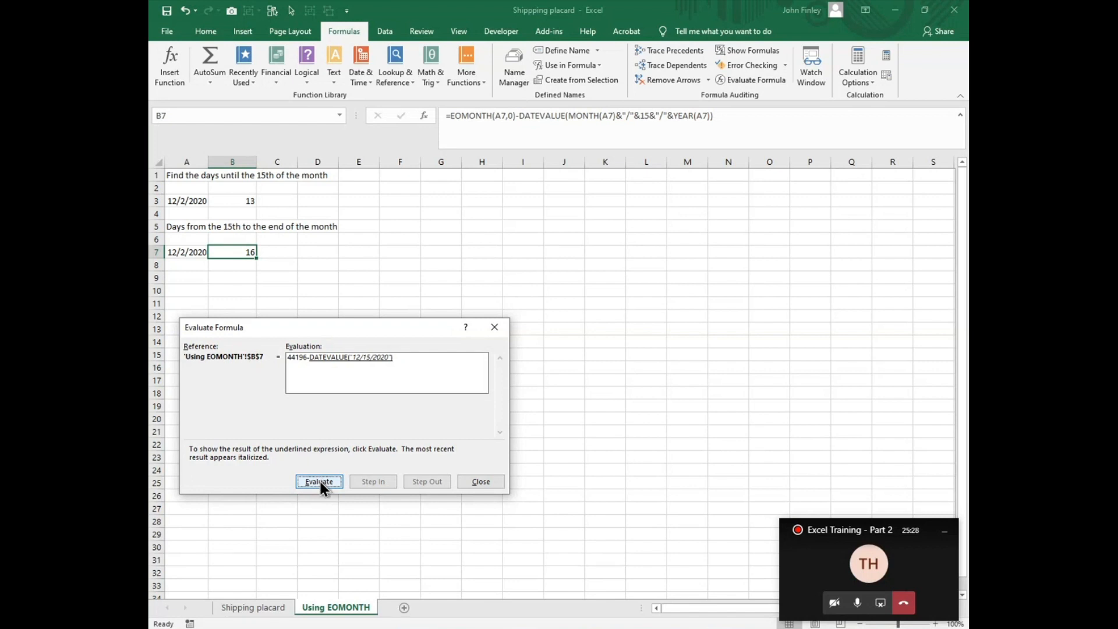
{"action": "left_click", "coordinate": [321, 482]}
{"action": "left_click", "coordinate": [320, 481]}
{"action": "left_click", "coordinate": [481, 481]}
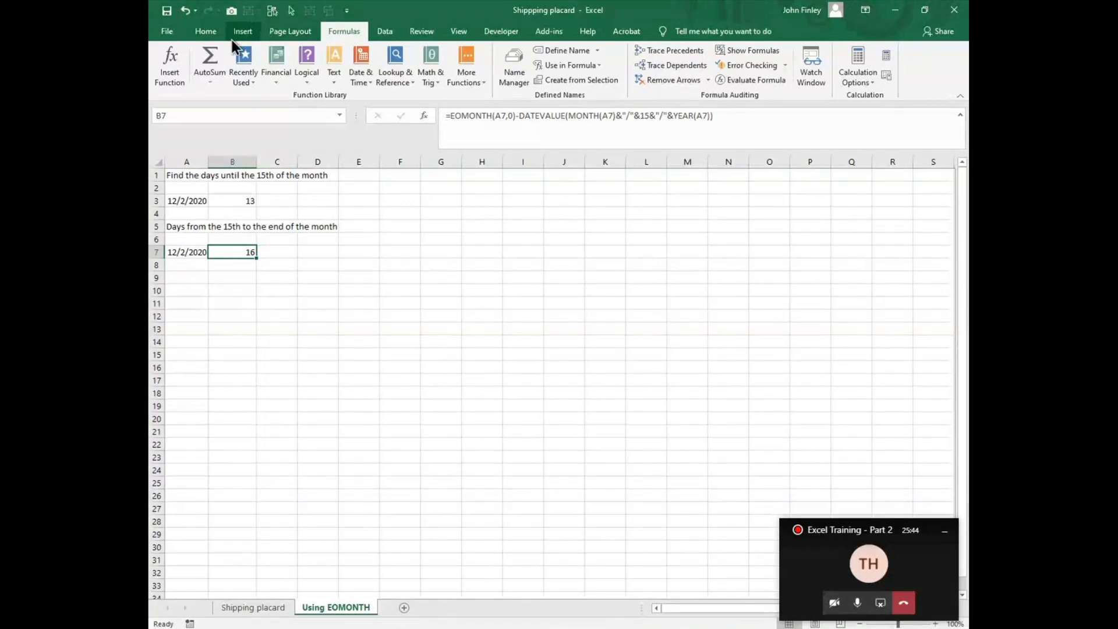
Step: Apply the Short Date number format to B7 and set it back to General
{"action": "left_click", "coordinate": [204, 32]}
{"action": "left_click", "coordinate": [540, 55]}
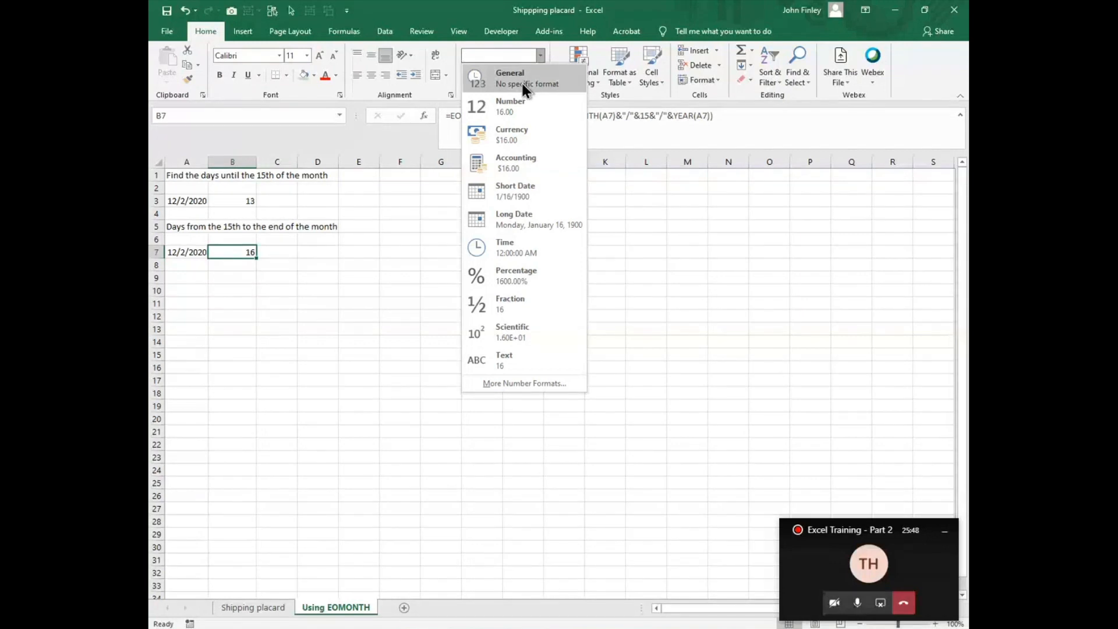
{"action": "left_click", "coordinate": [508, 190]}
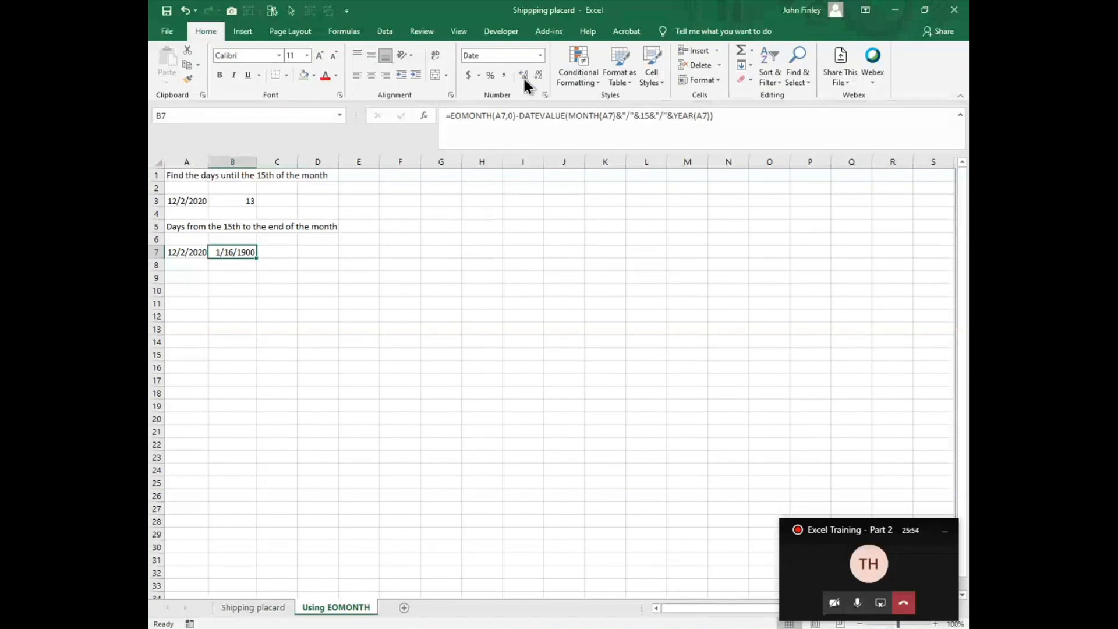
{"action": "left_click", "coordinate": [540, 56]}
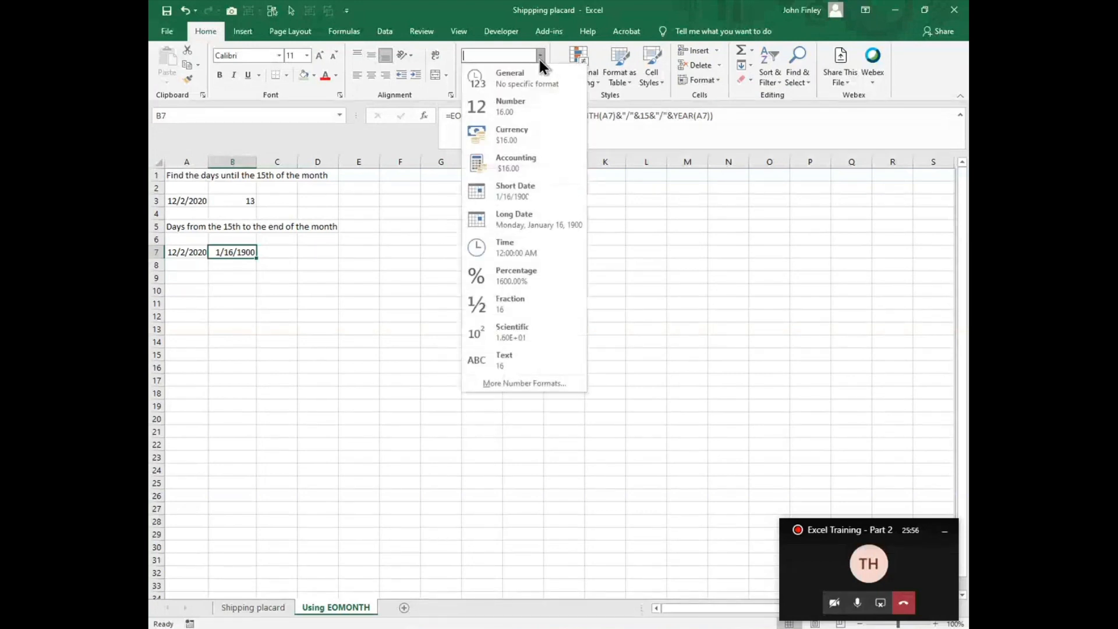
{"action": "left_click", "coordinate": [520, 86]}
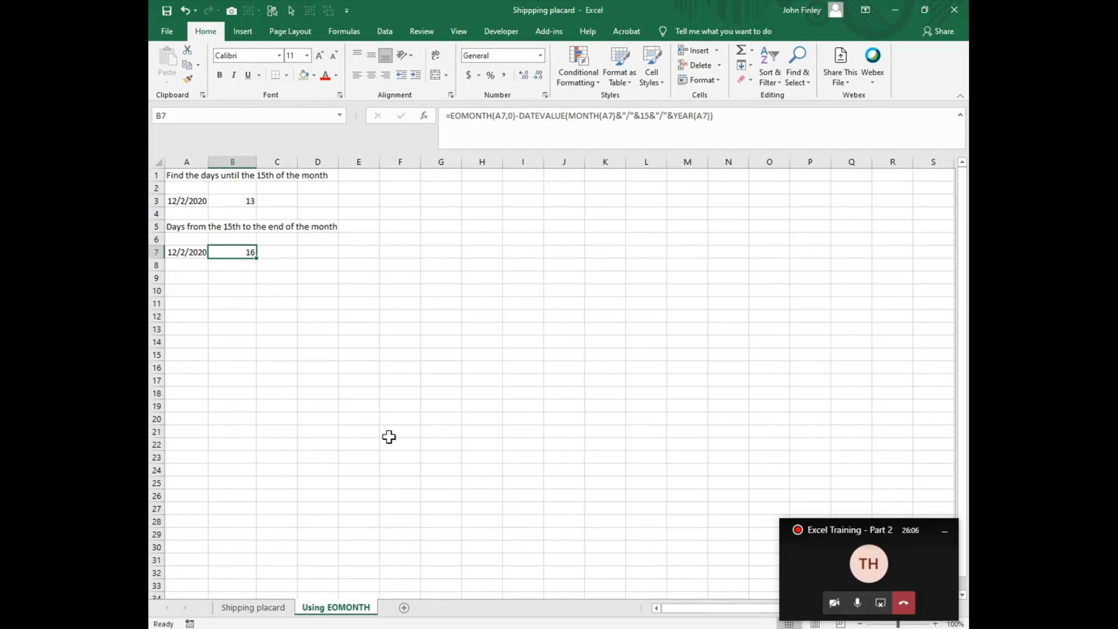
Step: Return to the Shipping placard sheet and switch to the Excel Basics Lesson 2 presentation in PowerPoint
{"action": "left_click", "coordinate": [239, 608]}
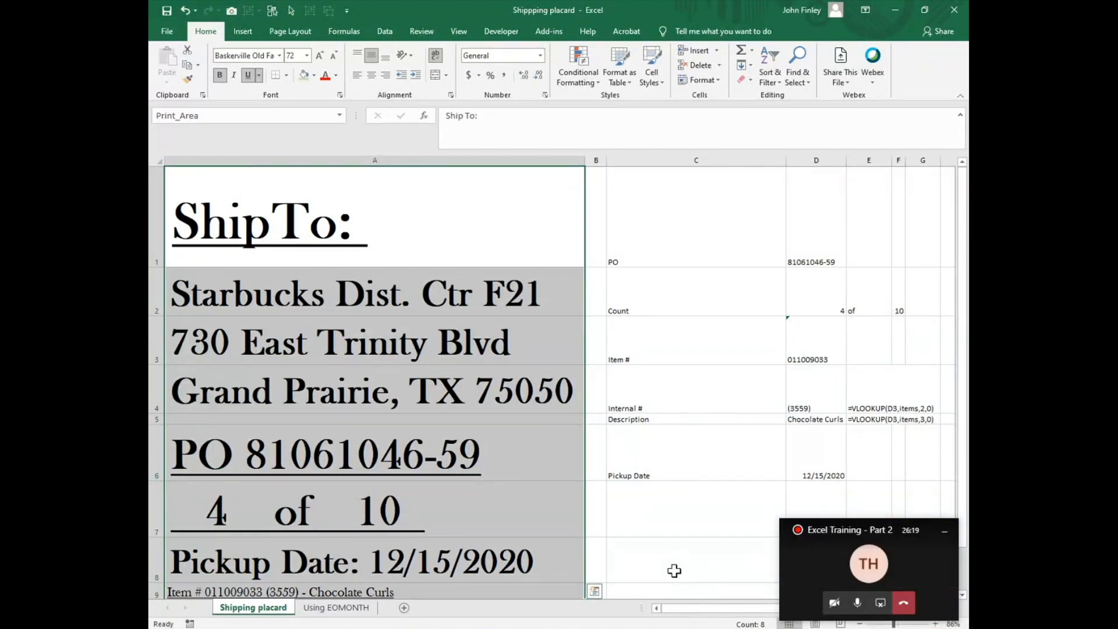
{"action": "mouse_move", "coordinate": [730, 628]}
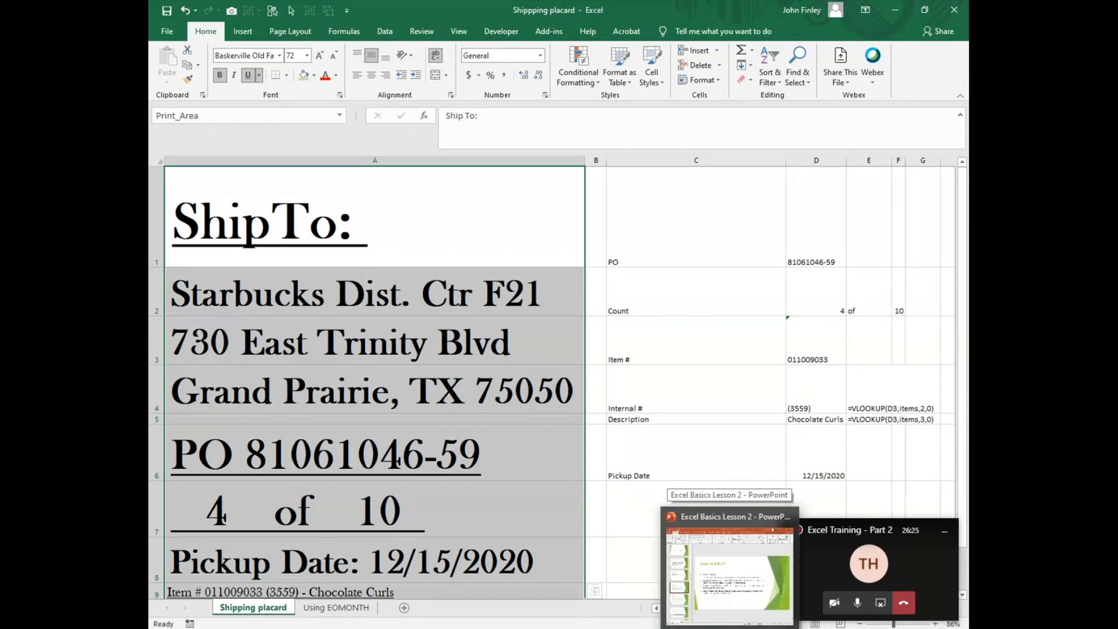
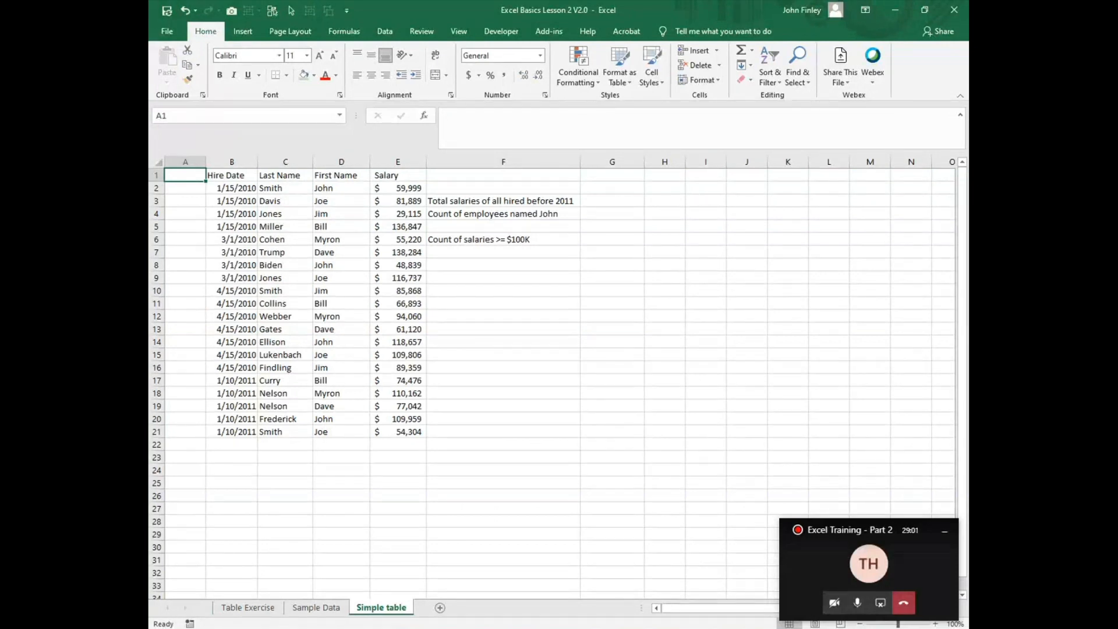
Step: Look at the first employee's name and salary on the Simple table sheet, and switch to the Tables slide in PowerPoint
{"action": "left_click", "coordinate": [323, 186]}
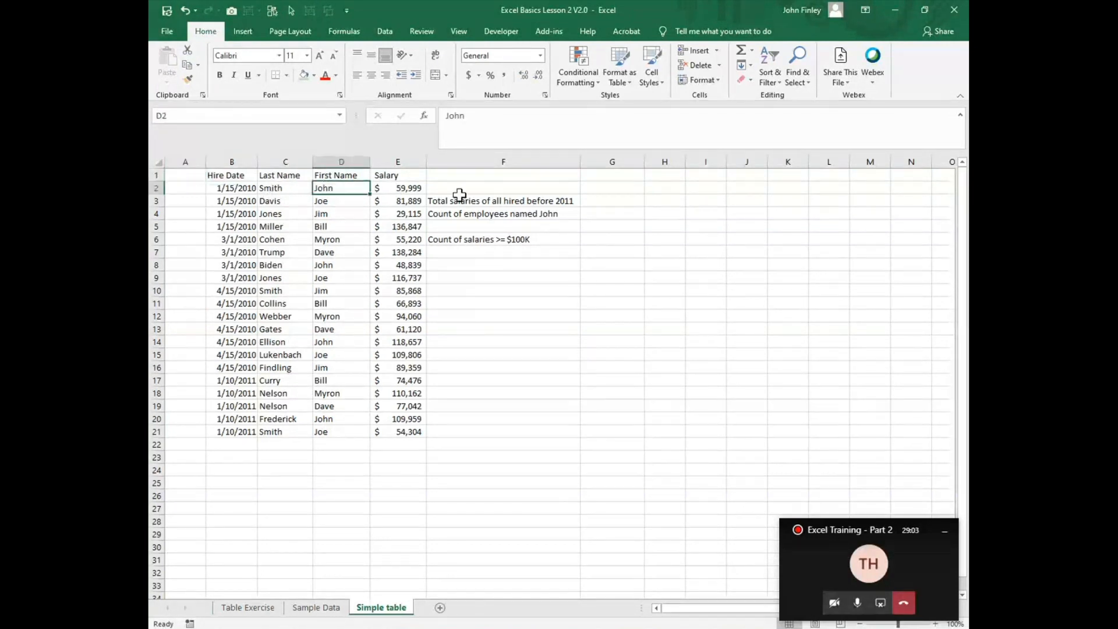
{"action": "left_click", "coordinate": [417, 189]}
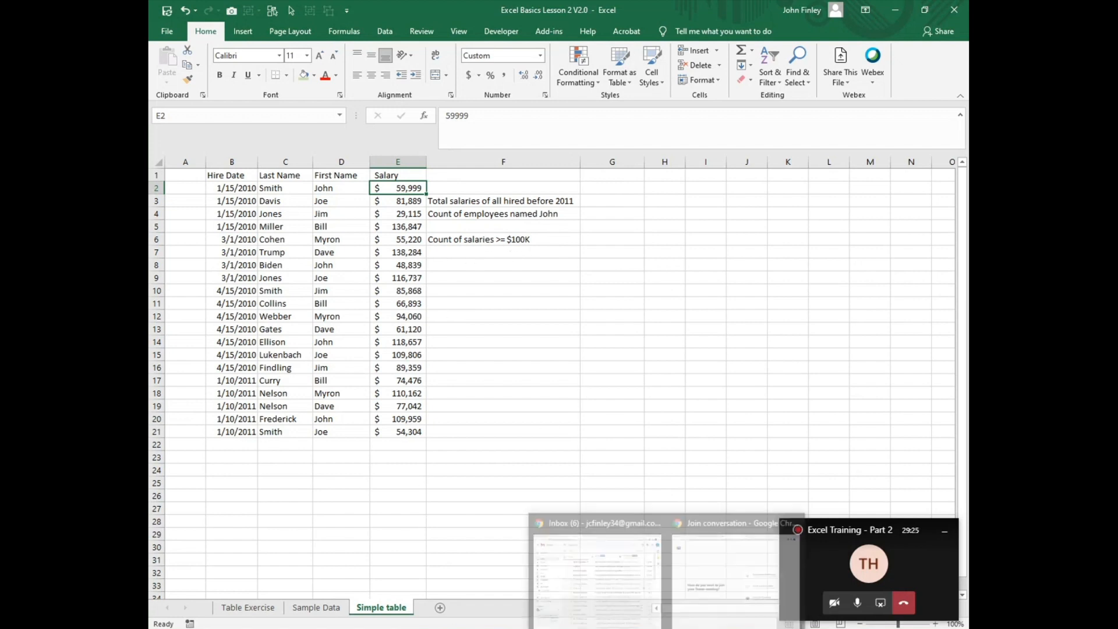
{"action": "mouse_move", "coordinate": [703, 601]}
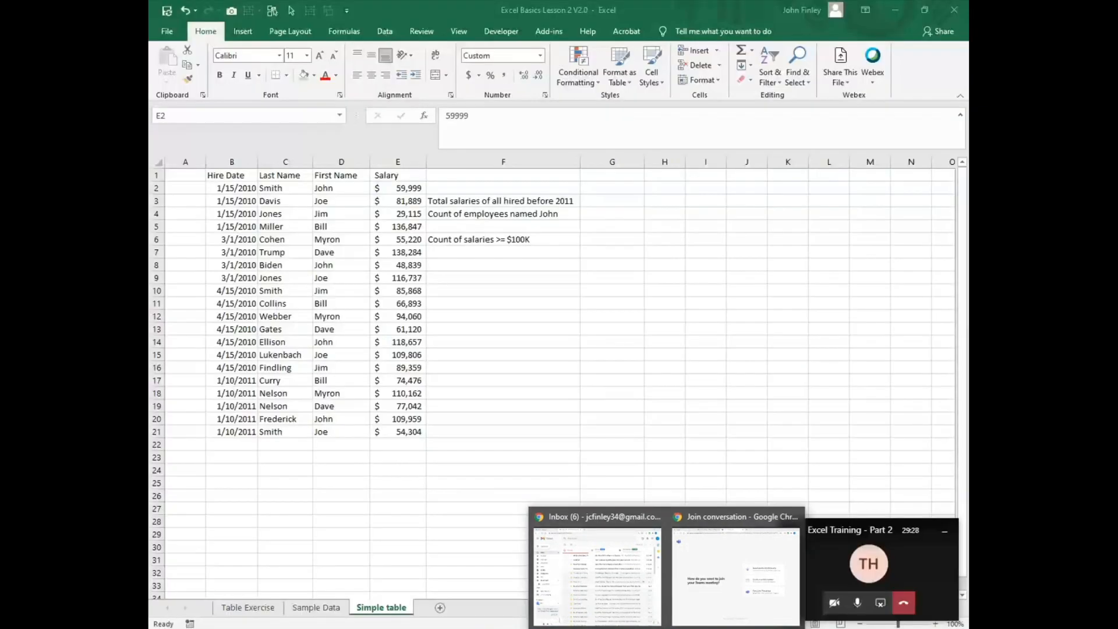
{"action": "left_click", "coordinate": [711, 627]}
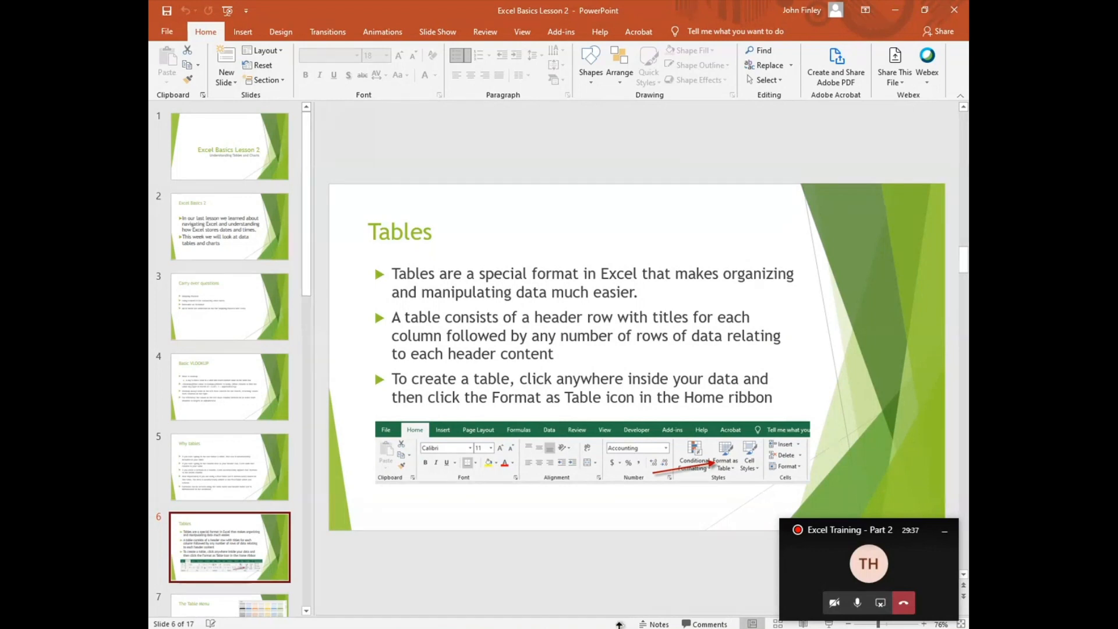
Step: Return to the Excel Basics Lesson 2 workbook and format $B$1:$E$21 as a table with headers, using a green medium style
{"action": "mouse_move", "coordinate": [619, 623]}
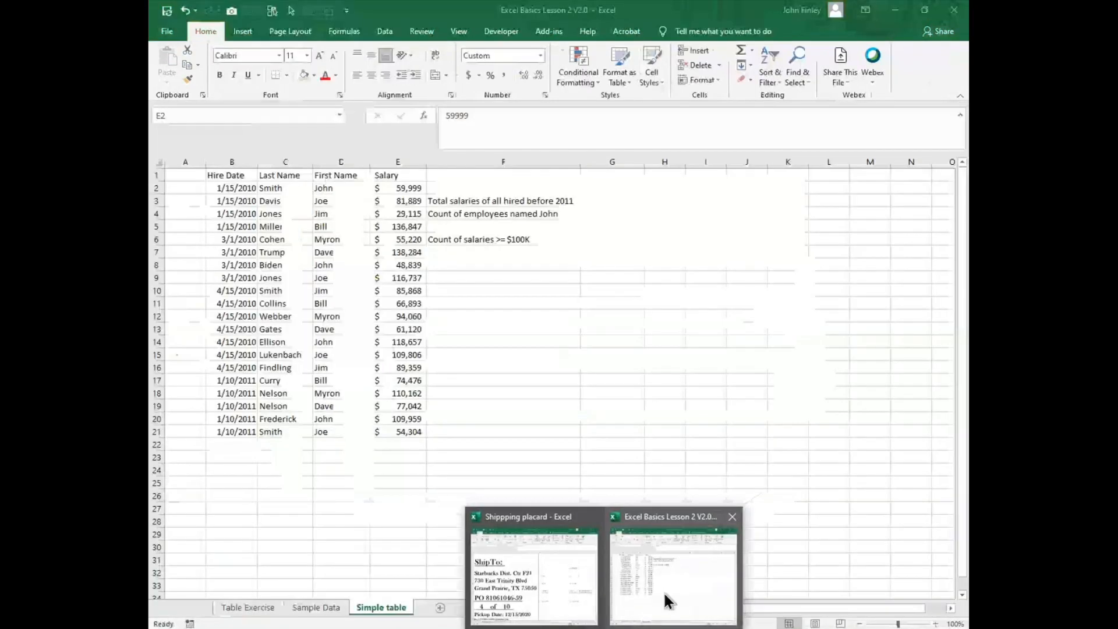
{"action": "left_click", "coordinate": [668, 599]}
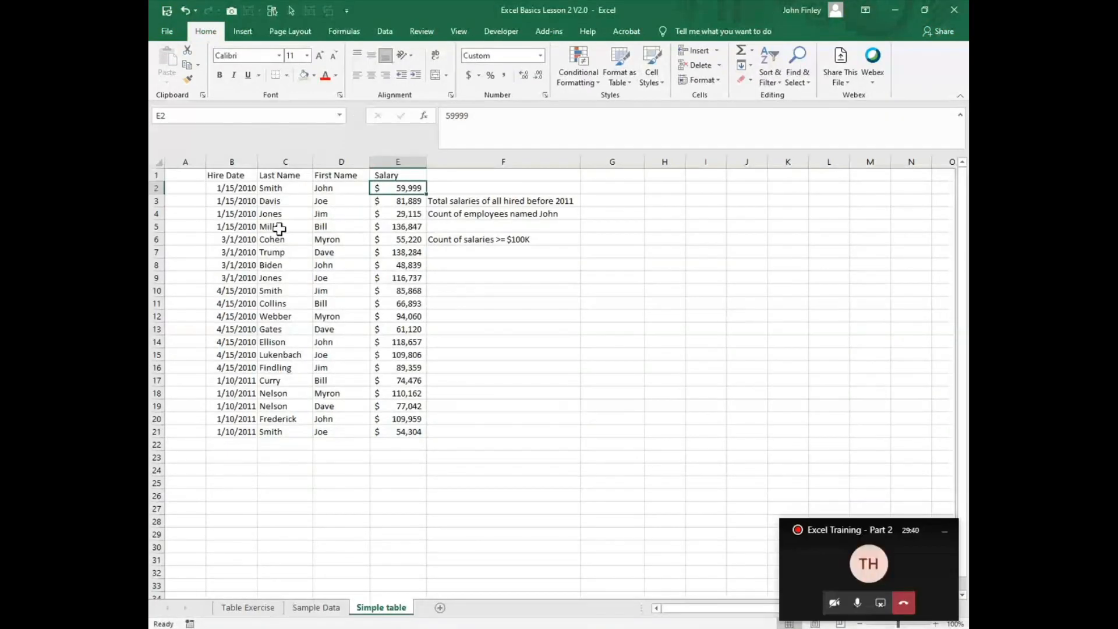
{"action": "left_click", "coordinate": [306, 228]}
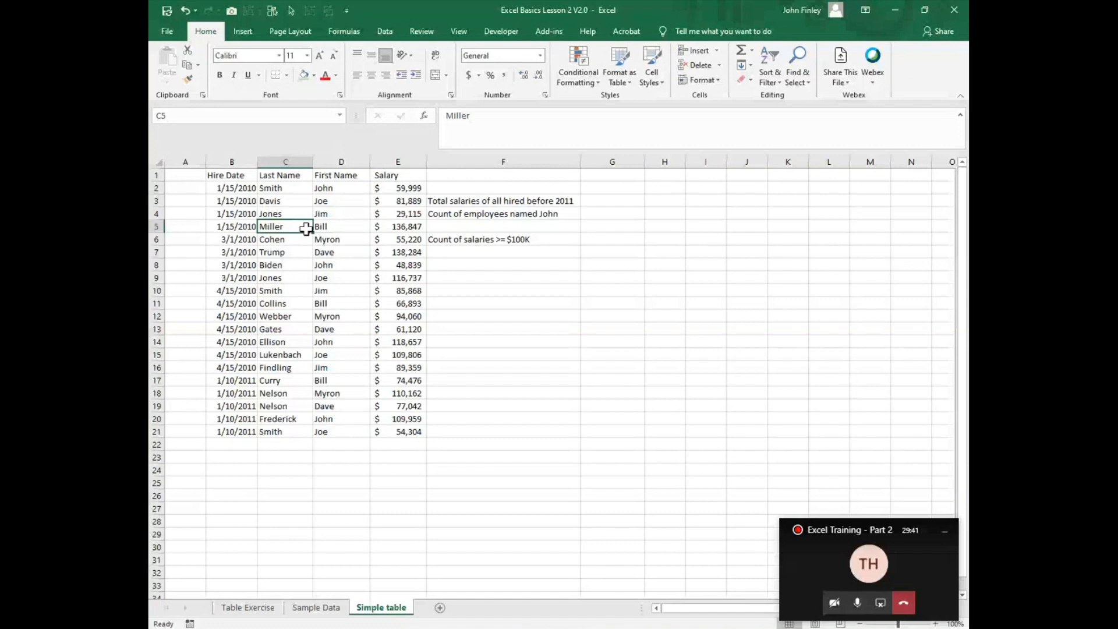
{"action": "left_click", "coordinate": [630, 78]}
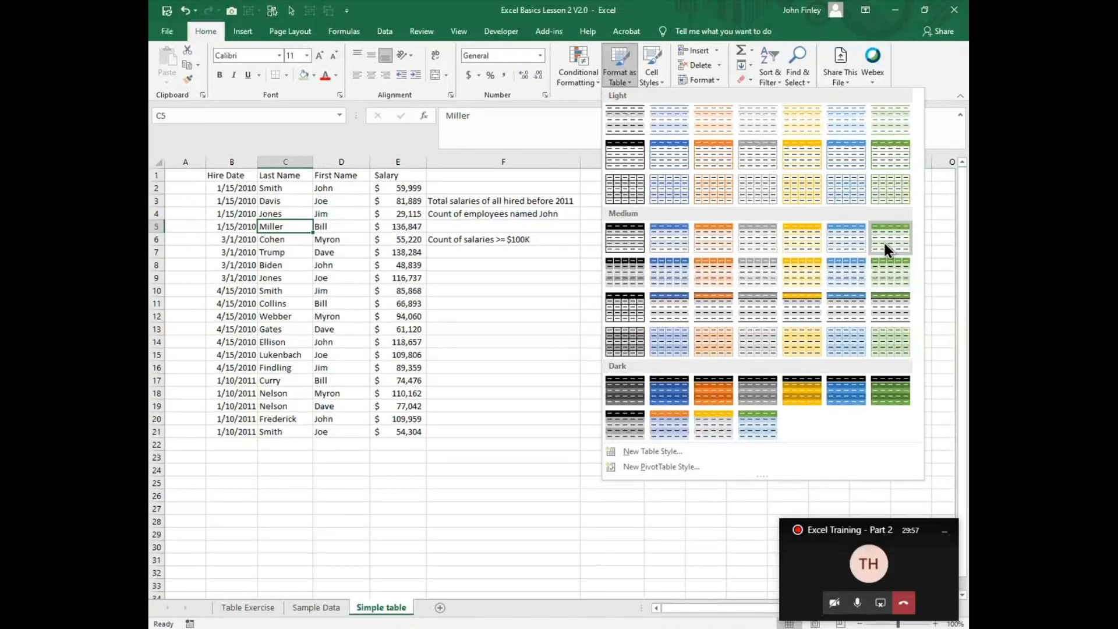
{"action": "key", "text": "Escape"}
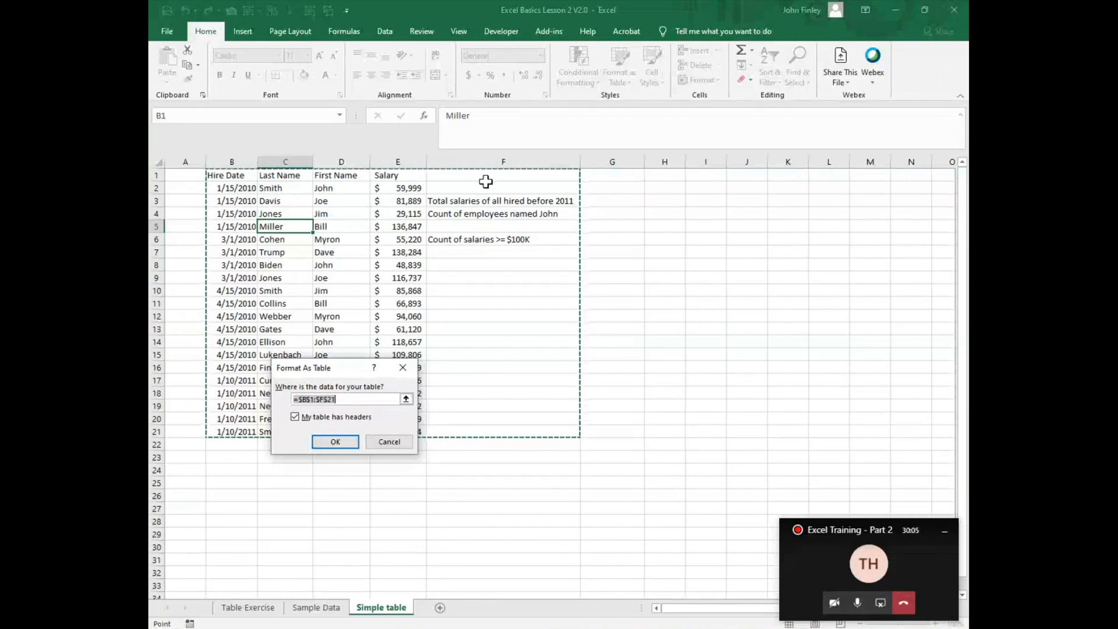
{"action": "key", "text": "shift+Left"}
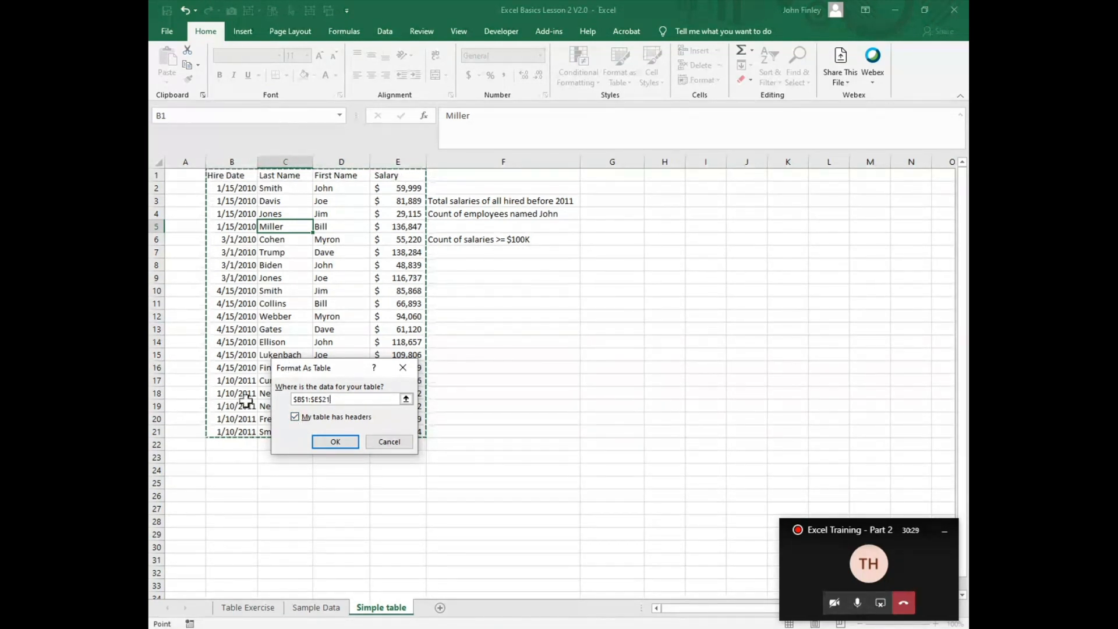
{"action": "left_click", "coordinate": [338, 442]}
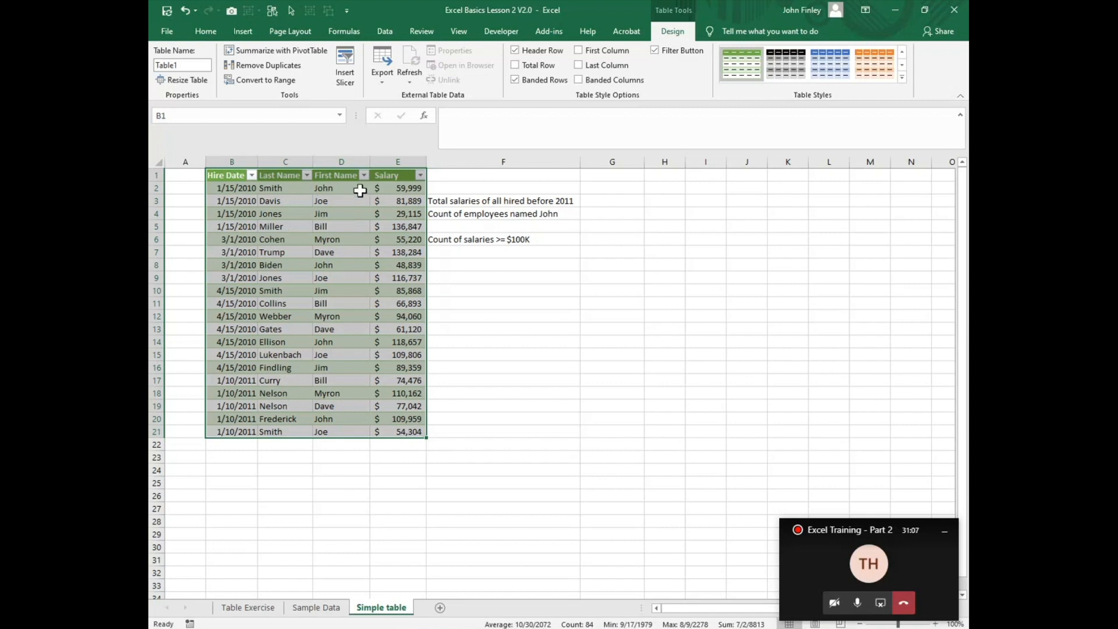
Step: Filter the Last Name column to only the surname found in C2, and clear that filter again
{"action": "left_click", "coordinate": [307, 176]}
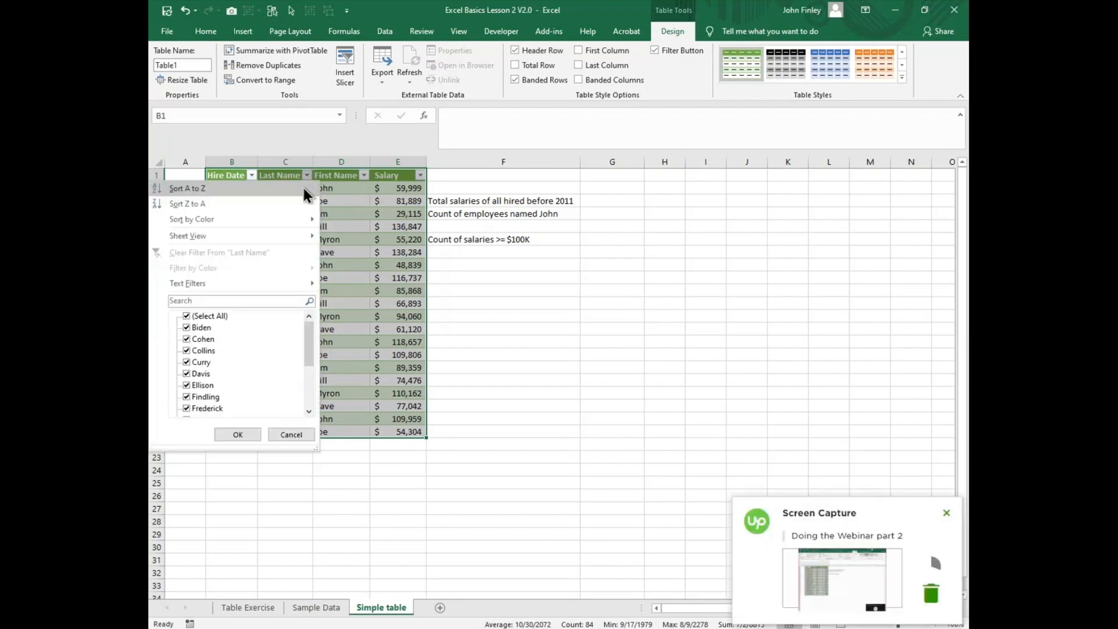
{"action": "left_click", "coordinate": [189, 318]}
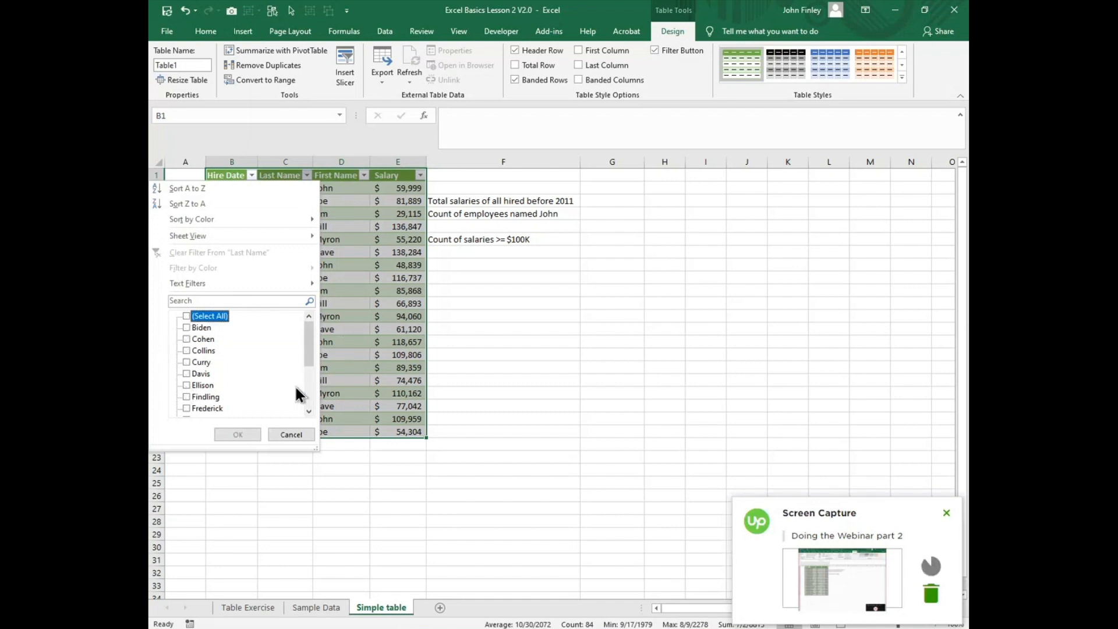
{"action": "left_click_drag", "start_coordinate": [310, 362], "coordinate": [276, 397]}
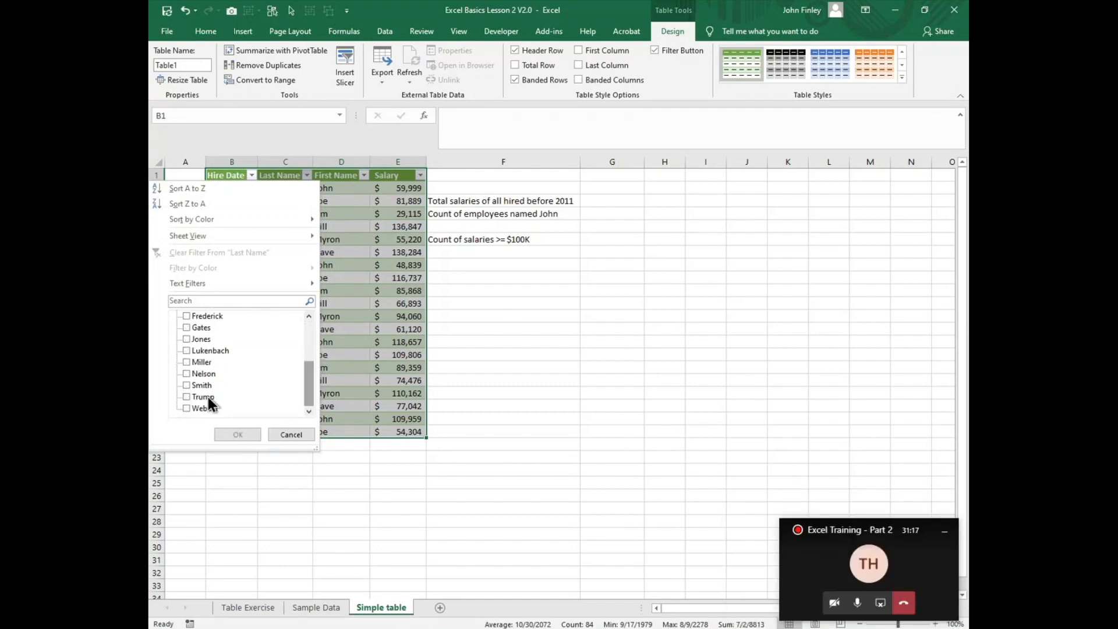
{"action": "left_click", "coordinate": [187, 387]}
{"action": "left_click", "coordinate": [233, 434]}
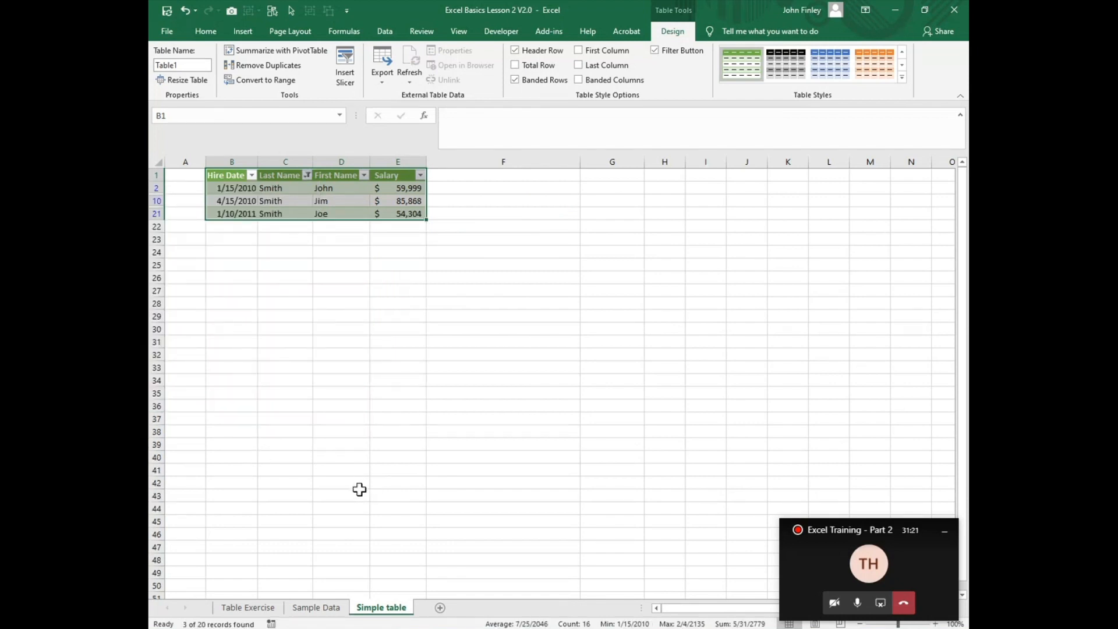
{"action": "left_click", "coordinate": [307, 178]}
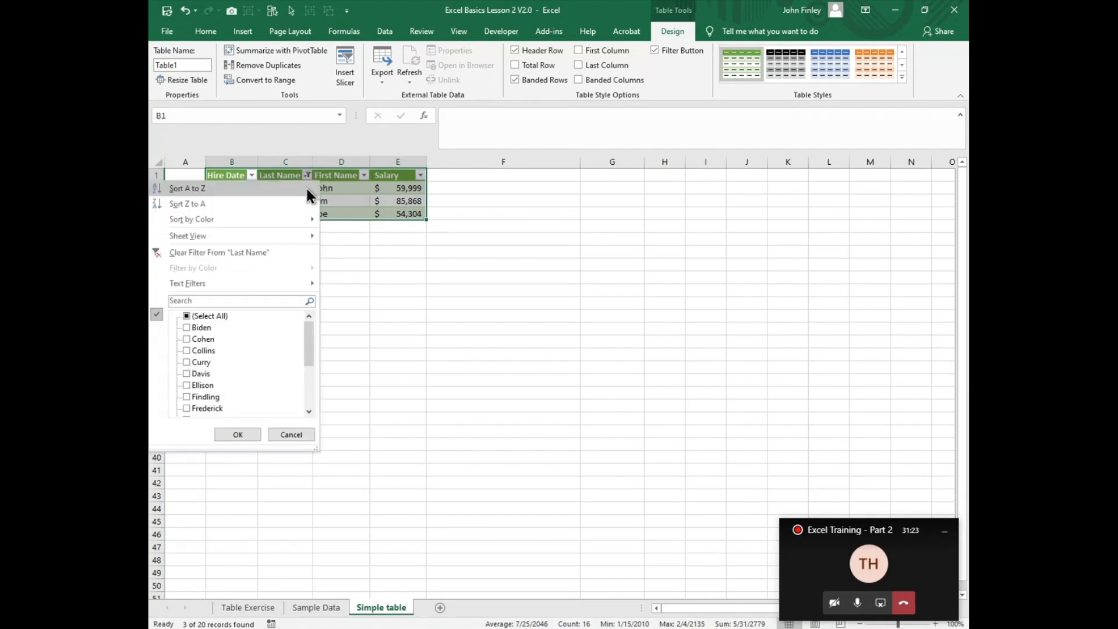
{"action": "left_click", "coordinate": [198, 251]}
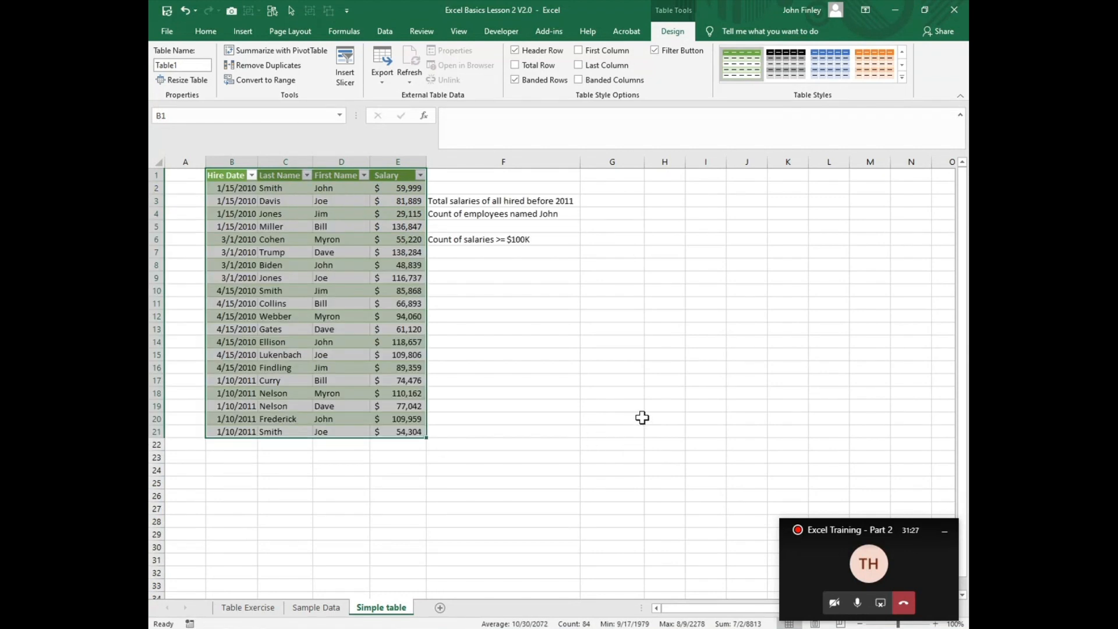
Step: Filter the Salary column to values greater than 100000, and clear that filter again
{"action": "left_click", "coordinate": [422, 176]}
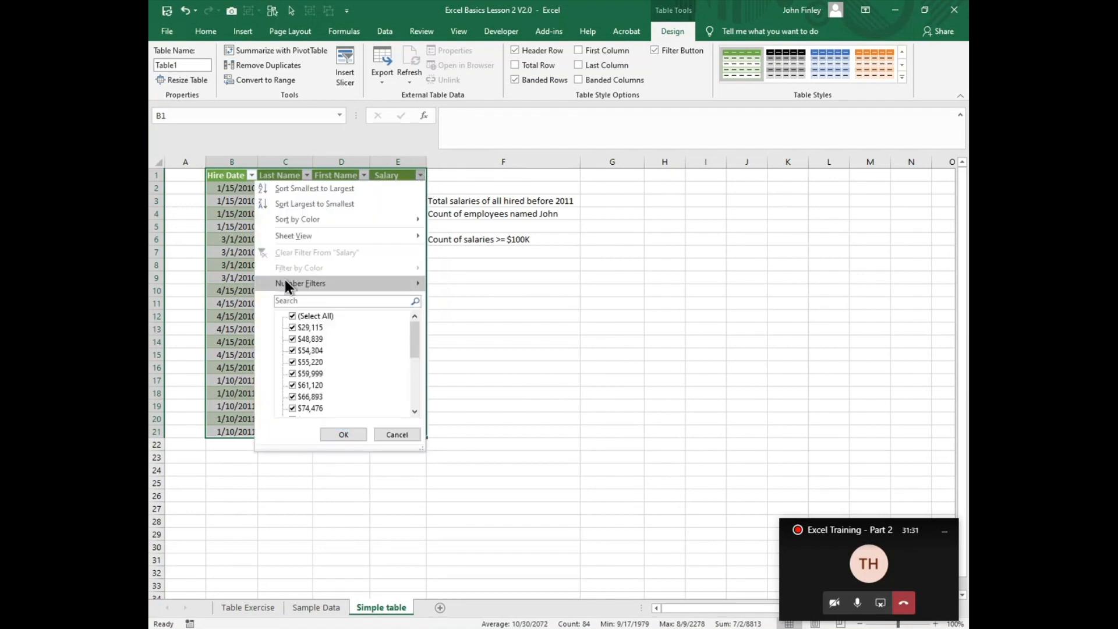
{"action": "mouse_move", "coordinate": [285, 282]}
{"action": "left_click", "coordinate": [488, 326]}
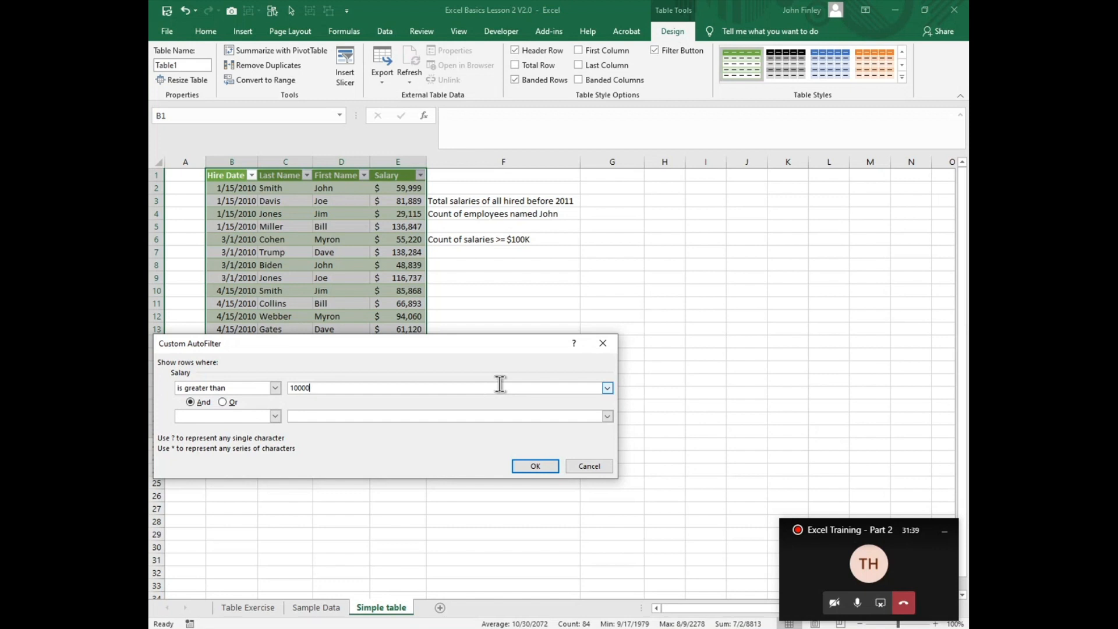
{"action": "key", "text": "Return"}
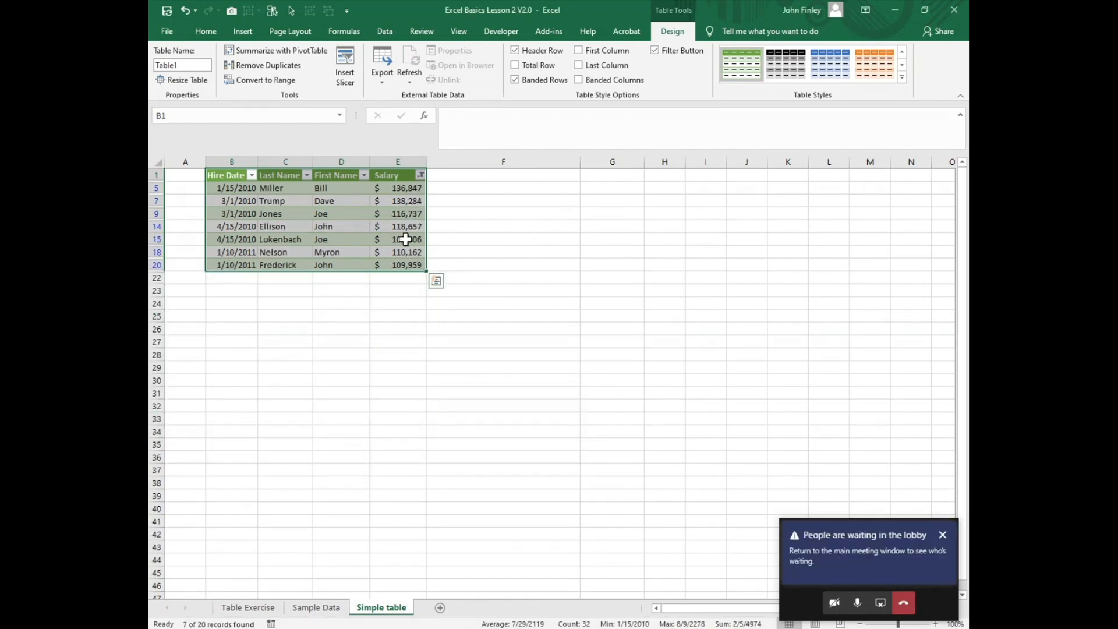
{"action": "left_click", "coordinate": [421, 175]}
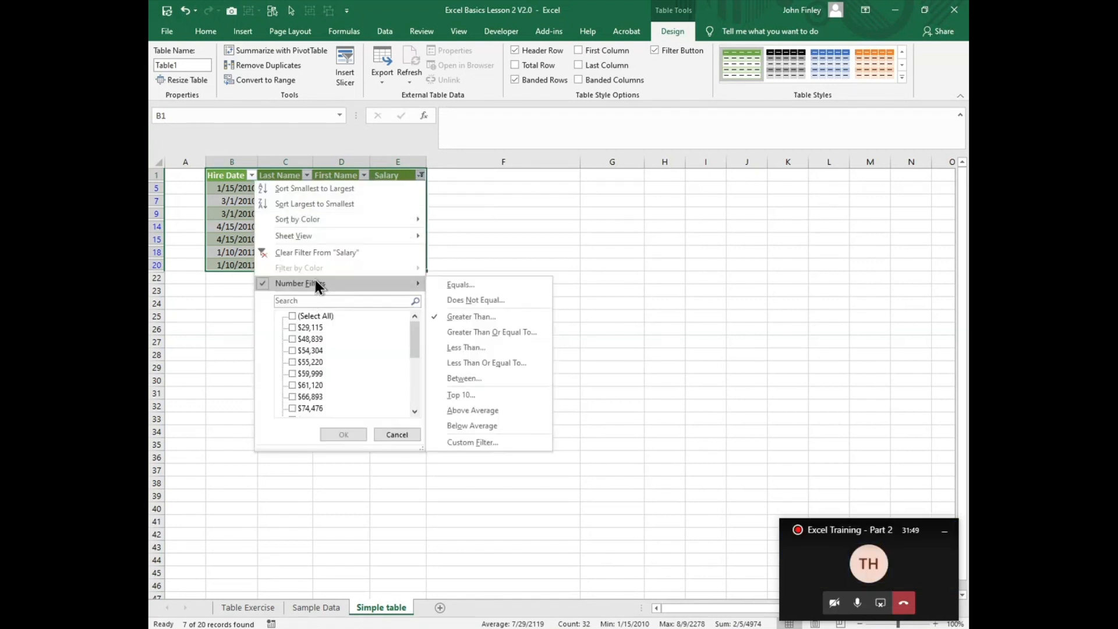
{"action": "left_click", "coordinate": [333, 252]}
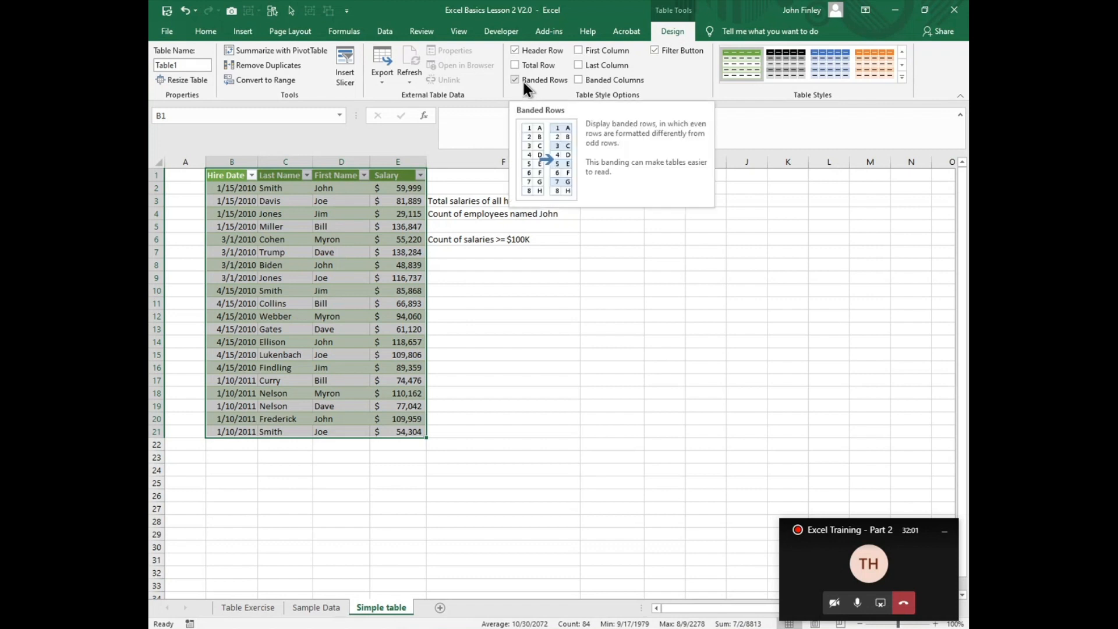
Step: Move among cells inside the table, look over the cell commands, and examine the table design options
{"action": "left_click", "coordinate": [251, 243]}
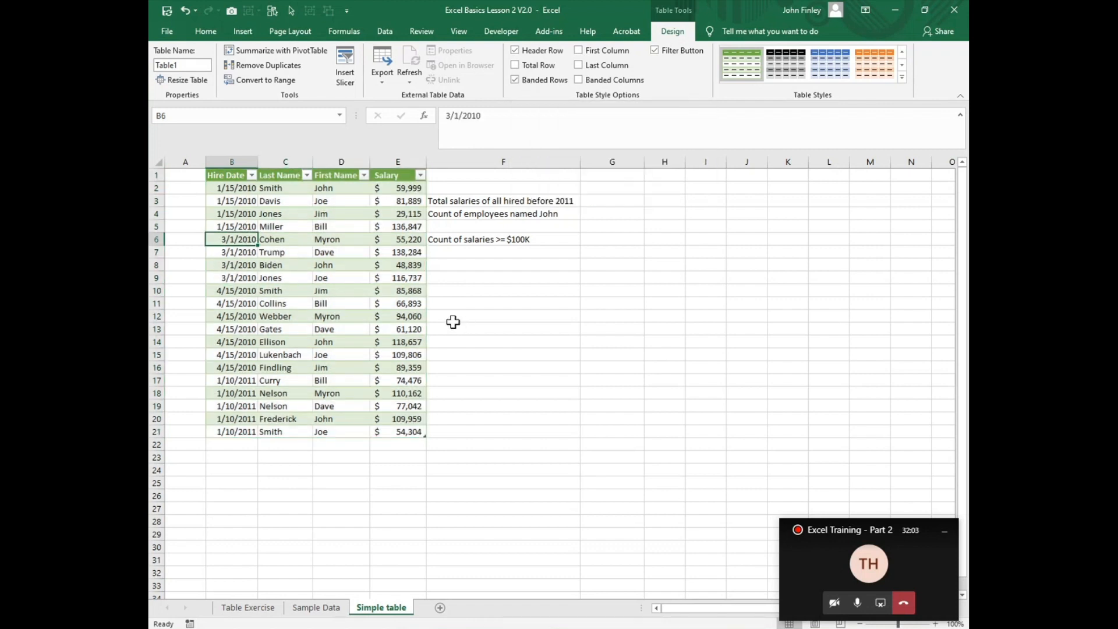
{"action": "key", "text": "Down"}
{"action": "key", "text": "Down"}
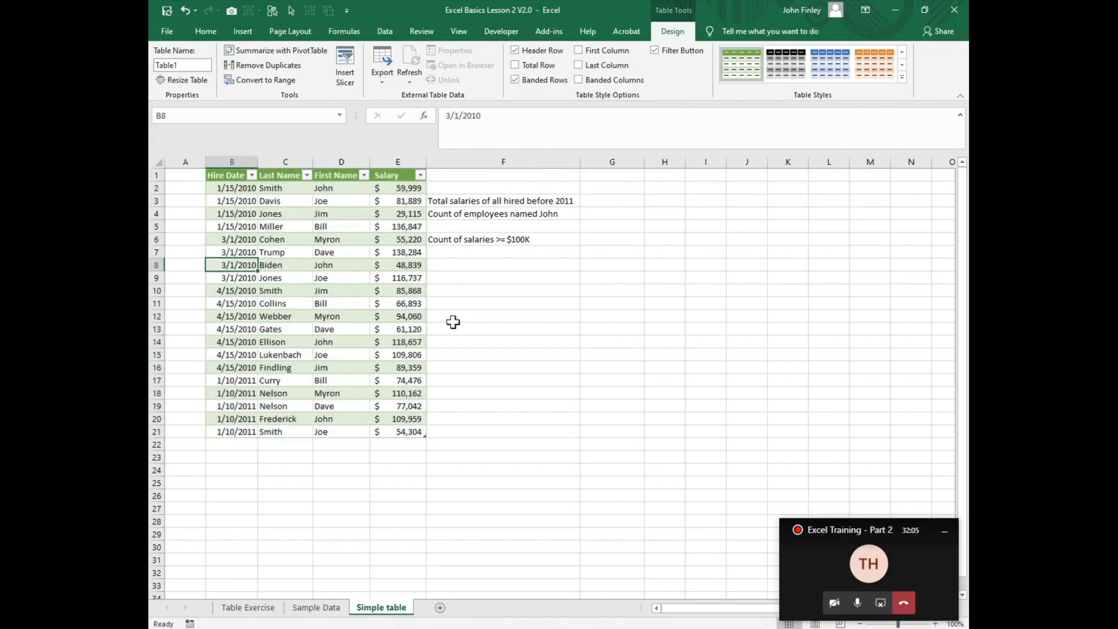
{"action": "key", "text": "Down"}
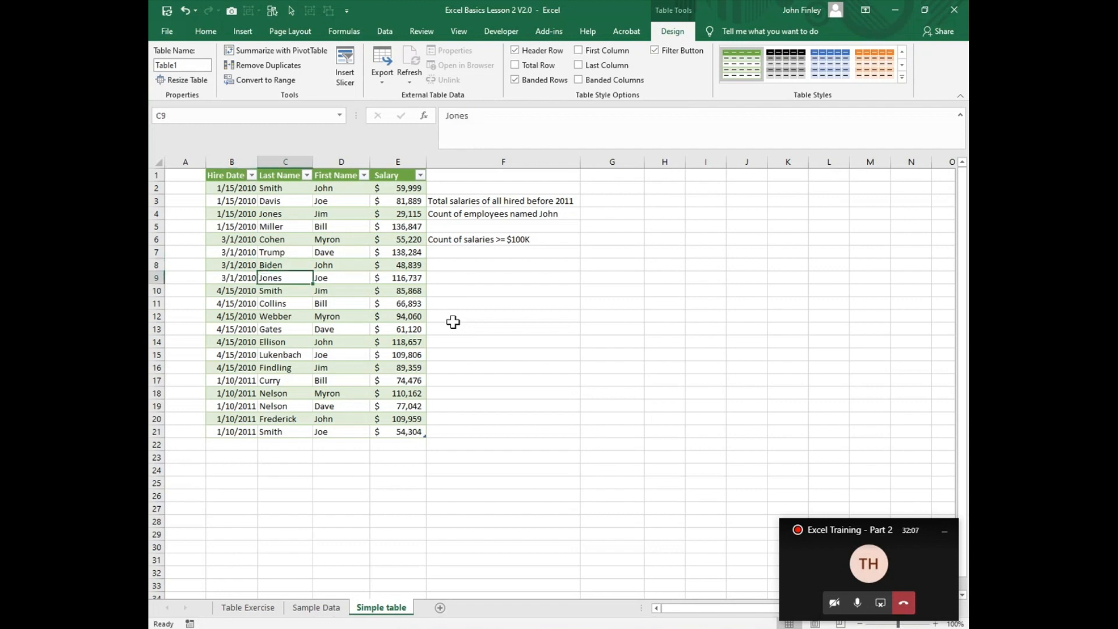
{"action": "key", "text": "Right"}
{"action": "key", "text": "Right"}
{"action": "key", "text": "Right"}
{"action": "key", "text": "Right"}
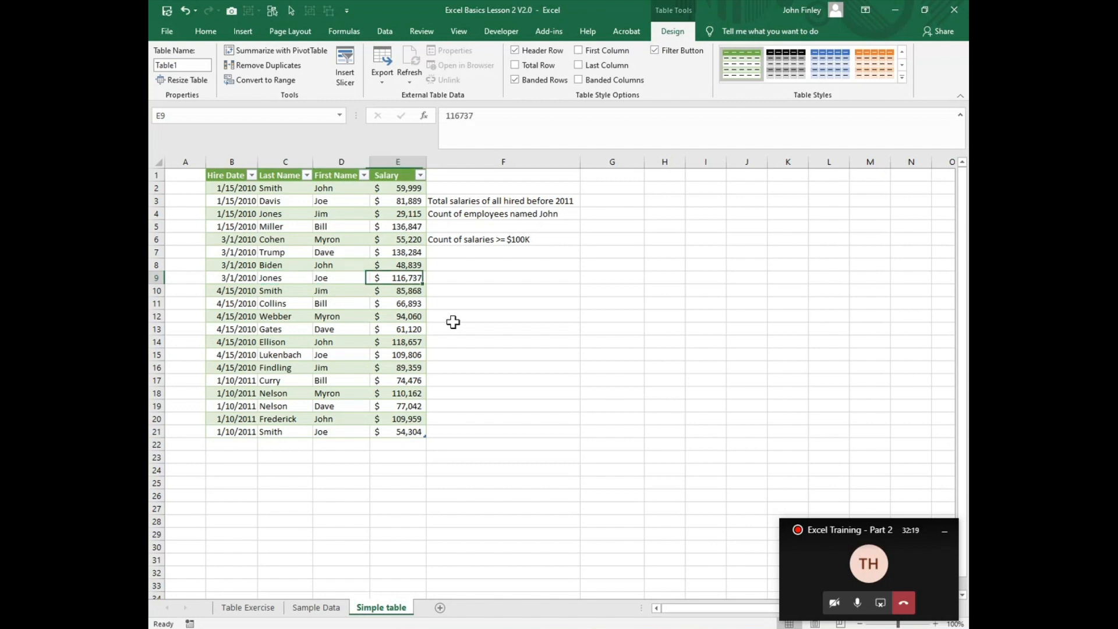
{"action": "key", "text": "Left"}
{"action": "key", "text": "Left"}
{"action": "key", "text": "Left"}
{"action": "key", "text": "Left"}
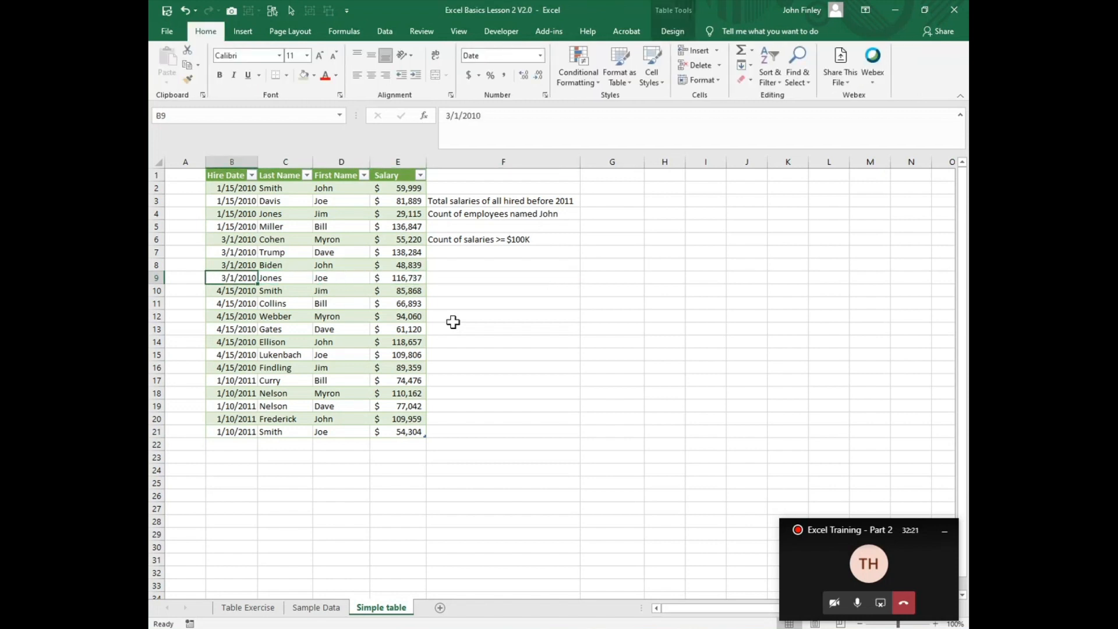
{"action": "right_click", "coordinate": [320, 212]}
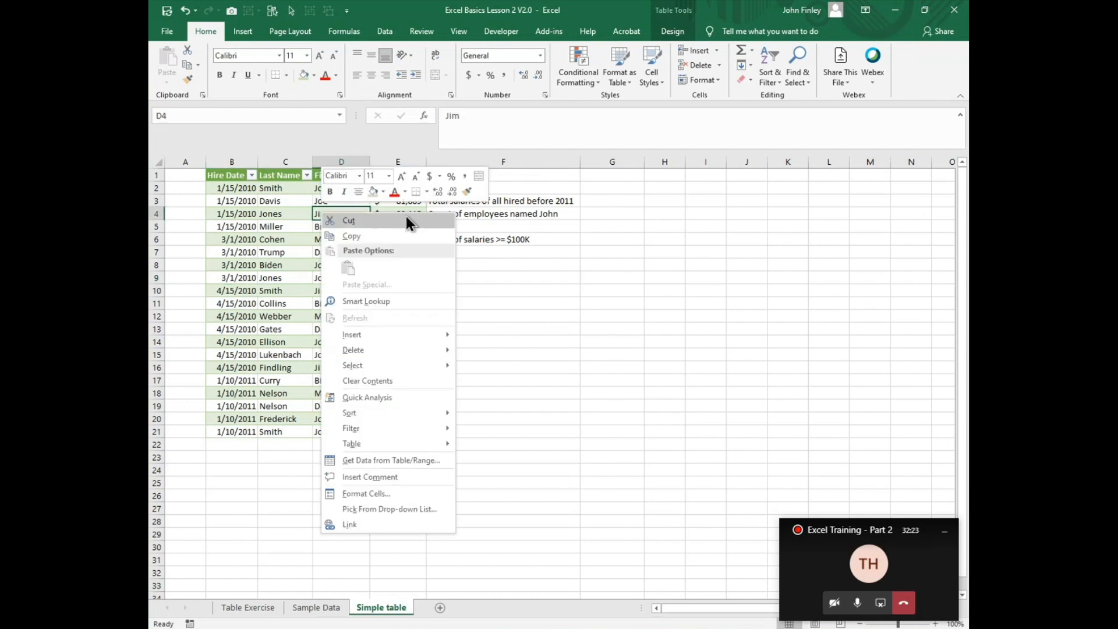
{"action": "left_click", "coordinate": [311, 262]}
{"action": "left_click", "coordinate": [276, 273]}
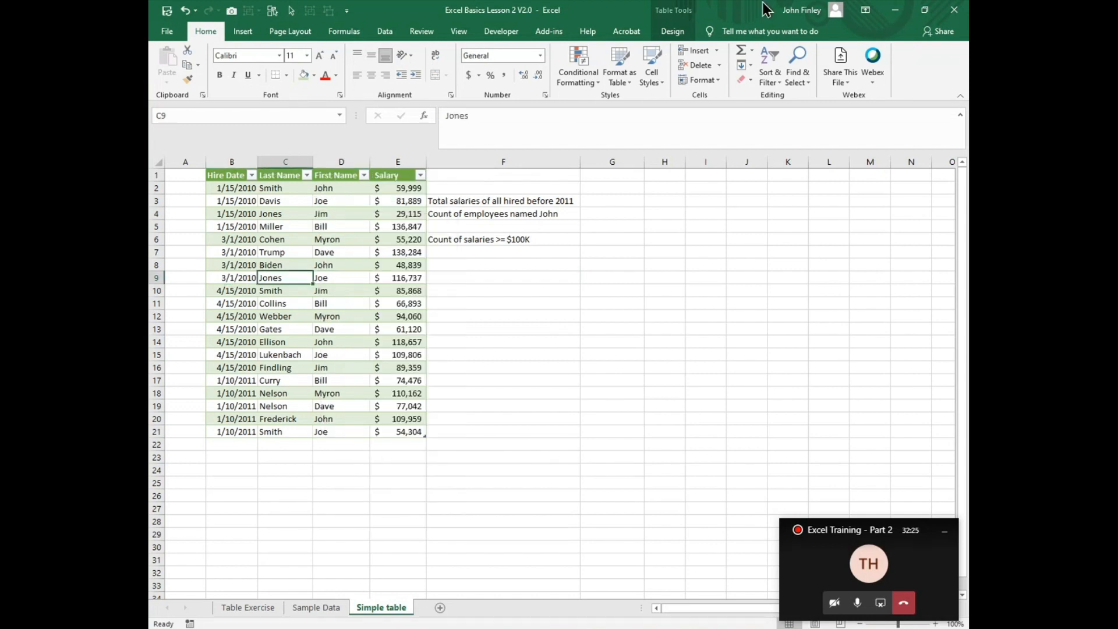
{"action": "left_click", "coordinate": [673, 33]}
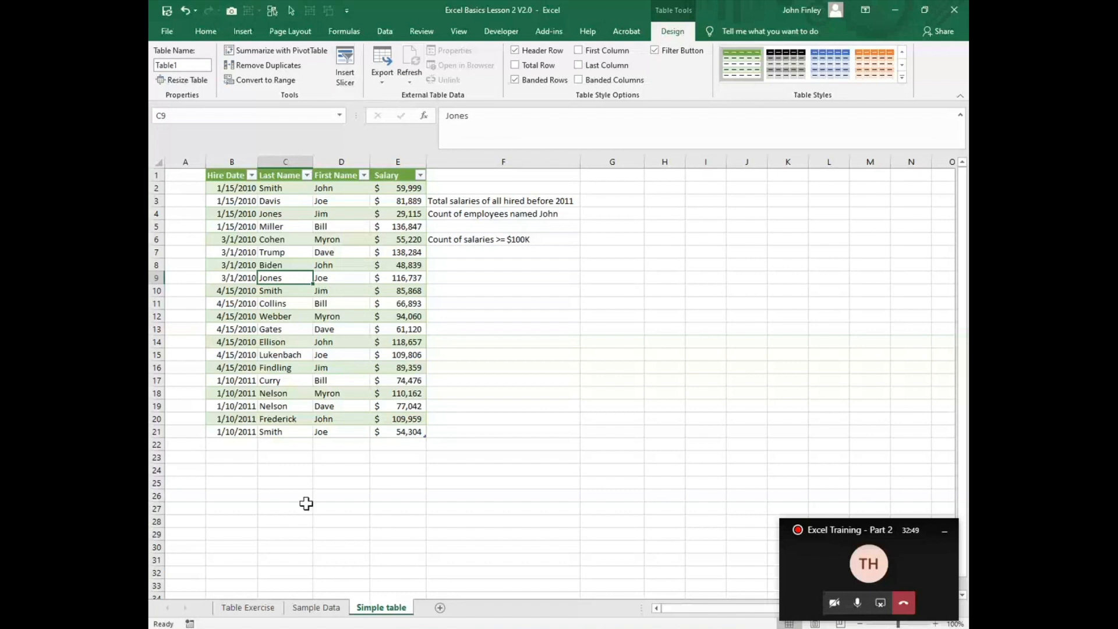
Step: Start a new record directly below the table in row 22 with hire date 12/9/2020 and the employee's last name
{"action": "left_click", "coordinate": [228, 445]}
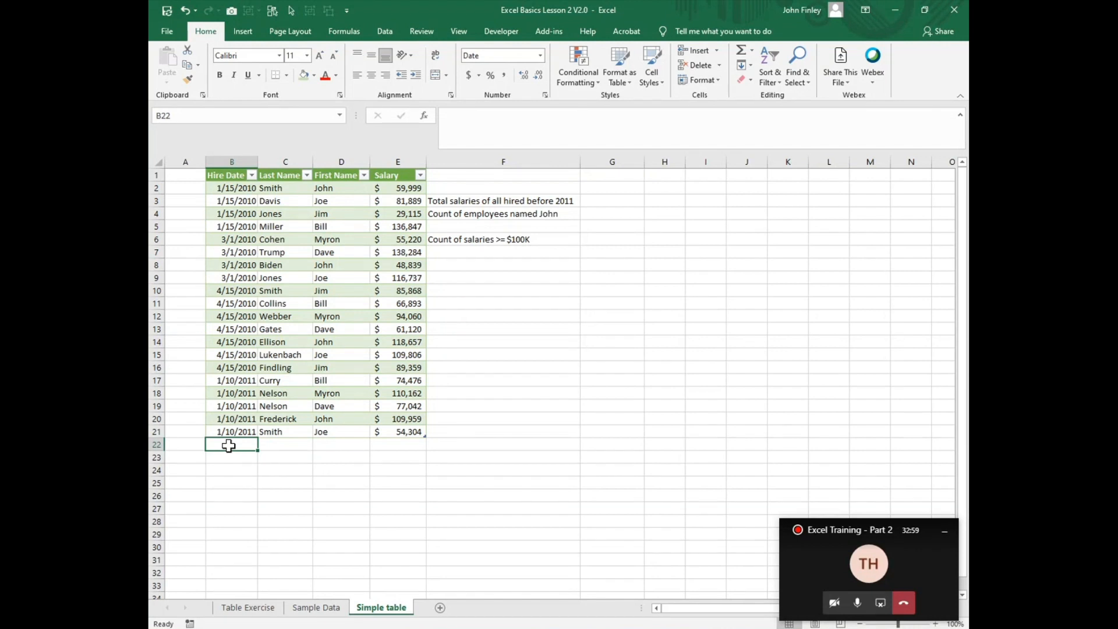
{"action": "key", "text": "ctrl+semicolon"}
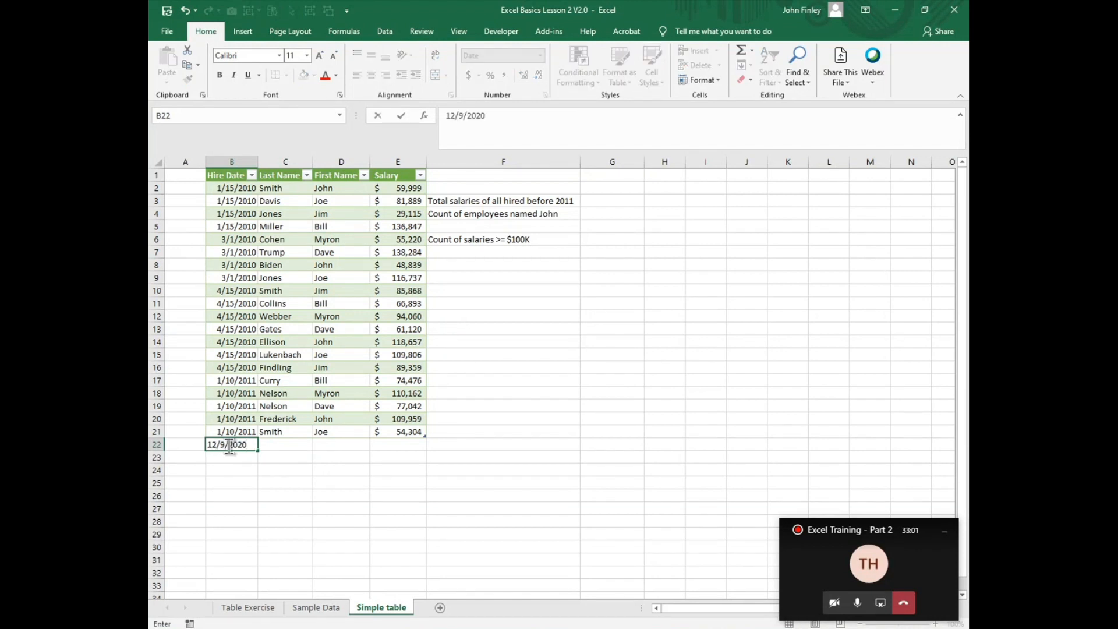
{"action": "key", "text": "Tab"}
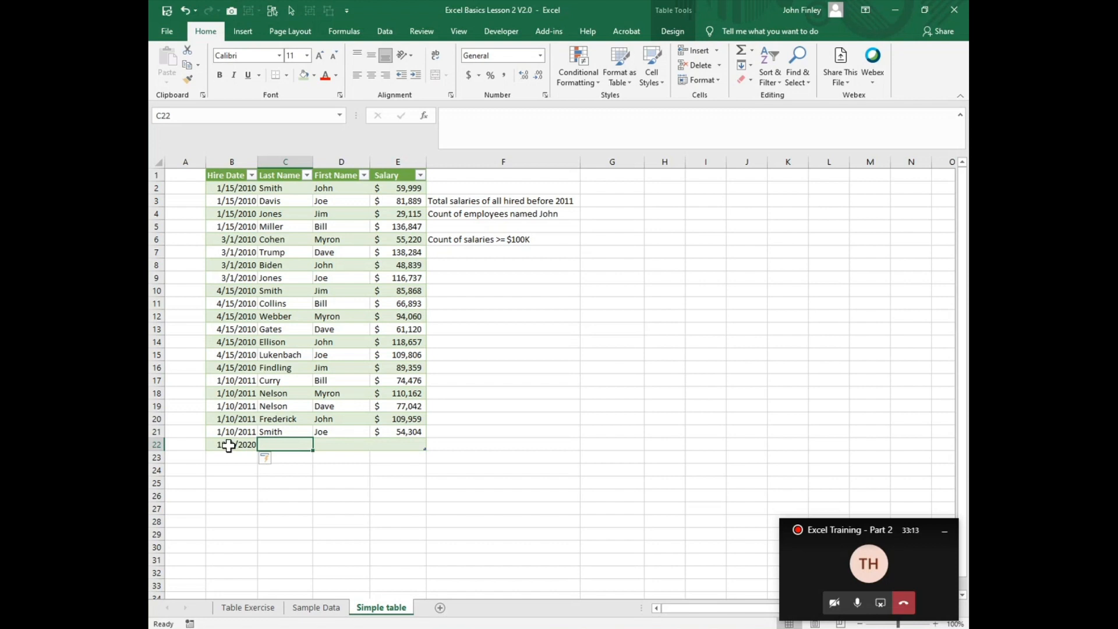
{"action": "key", "text": "F2"}
{"action": "type", "text": "Findling"}
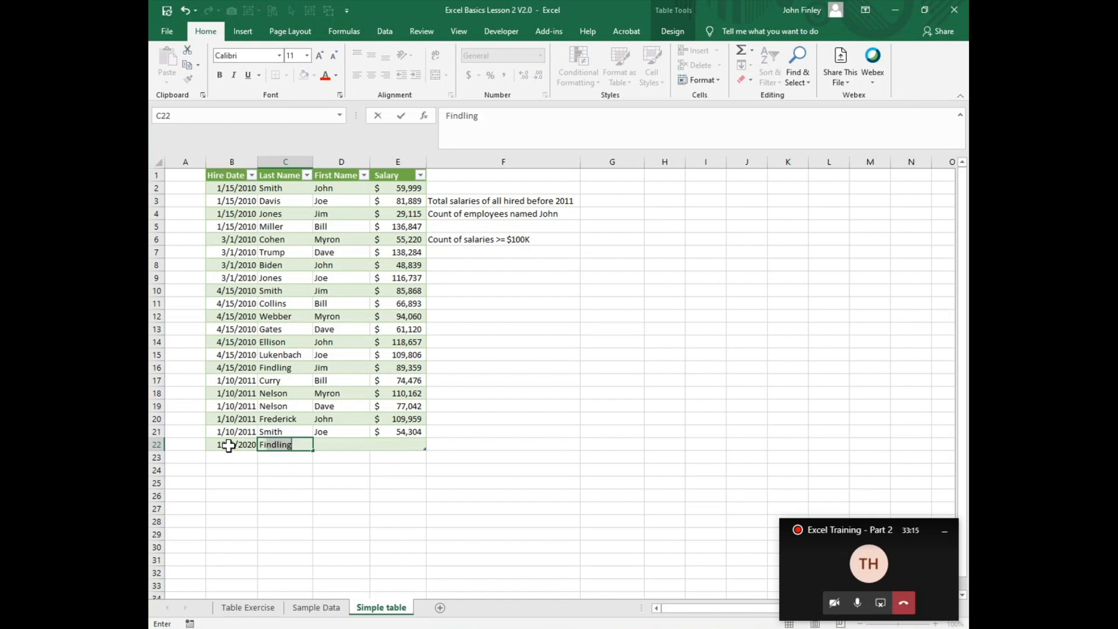
{"action": "key", "text": "BackSpace"}
{"action": "key", "text": "BackSpace"}
{"action": "key", "text": "BackSpace"}
{"action": "key", "text": "BackSpace"}
{"action": "key", "text": "BackSpace"}
{"action": "type", "text": "ley"}
{"action": "key", "text": "Tab"}
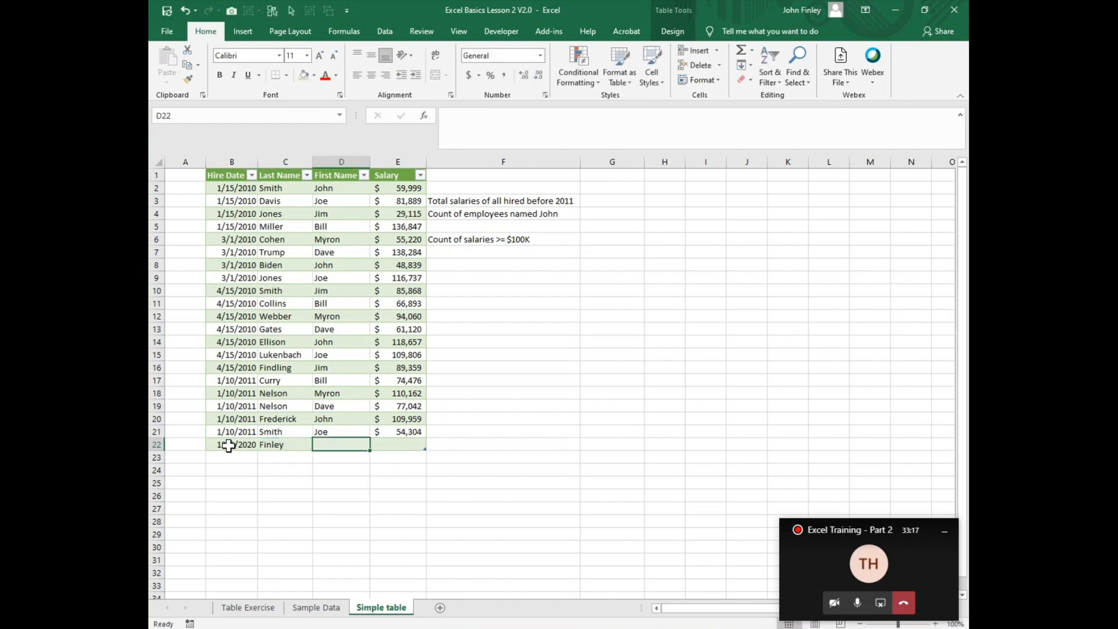
Step: Complete the record in row 22 with the employee's first name and a salary of 25000
{"action": "type", "text": "John"}
{"action": "key", "text": "Tab"}
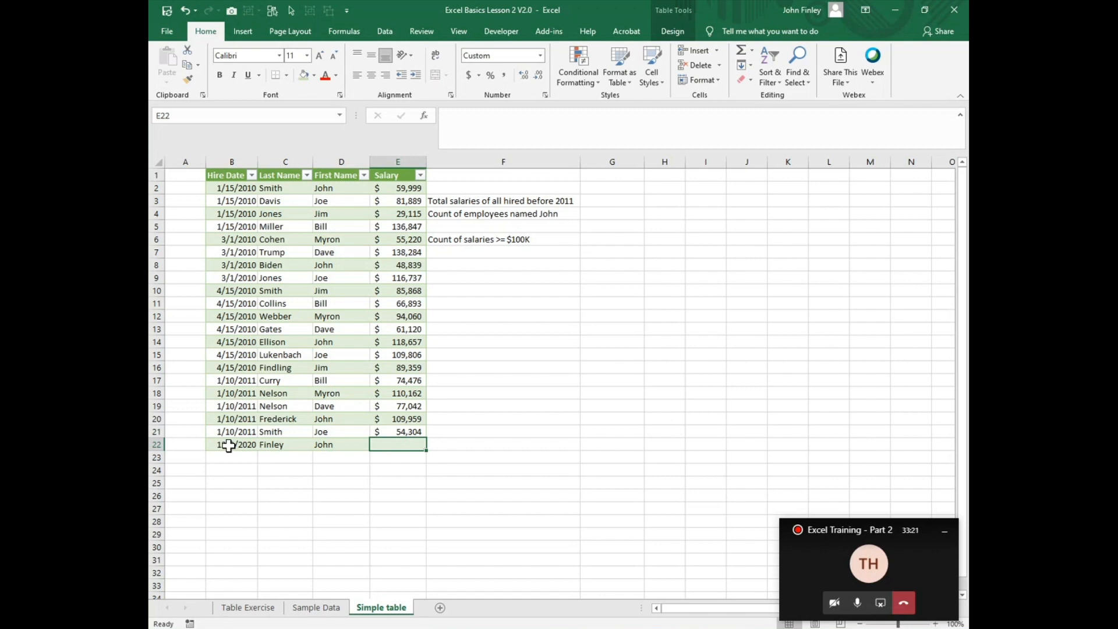
{"action": "type", "text": "25000"}
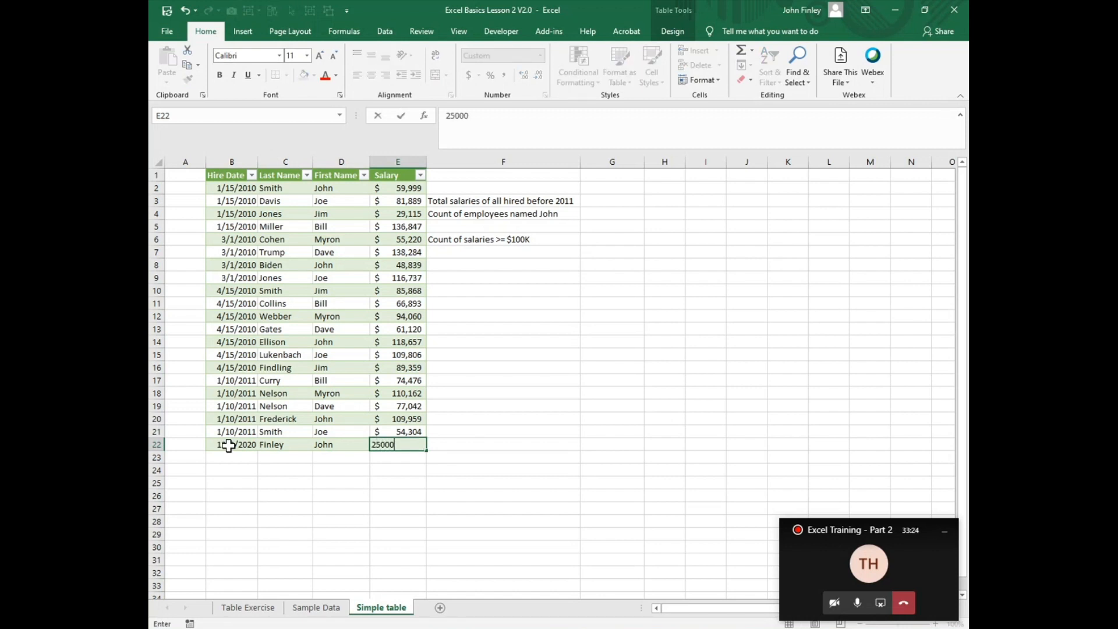
{"action": "key", "text": "Return"}
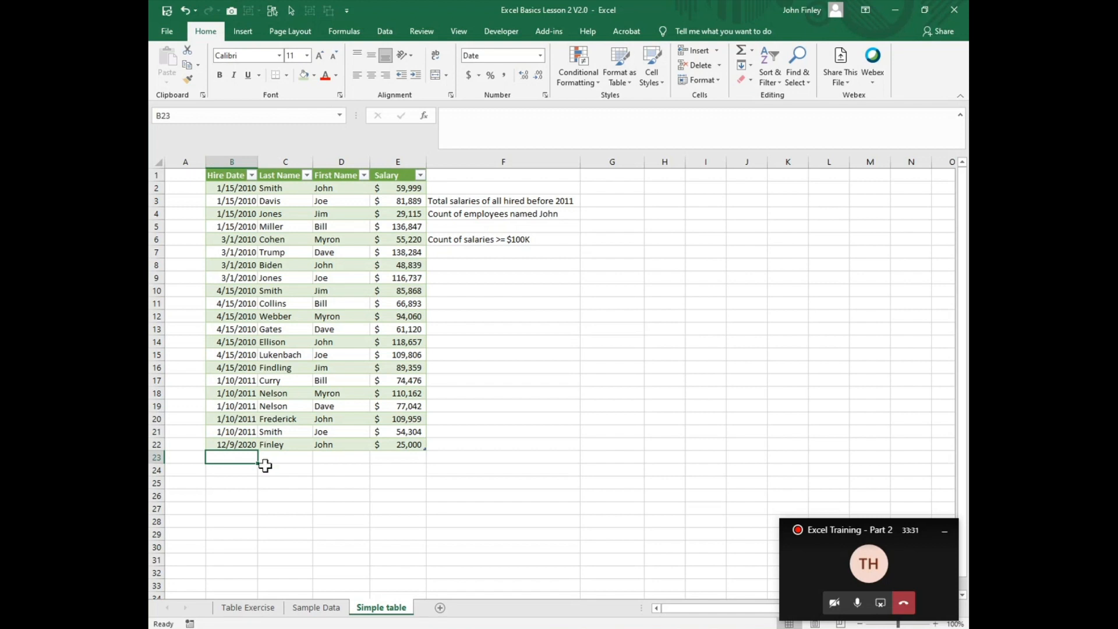
{"action": "left_click", "coordinate": [236, 445]}
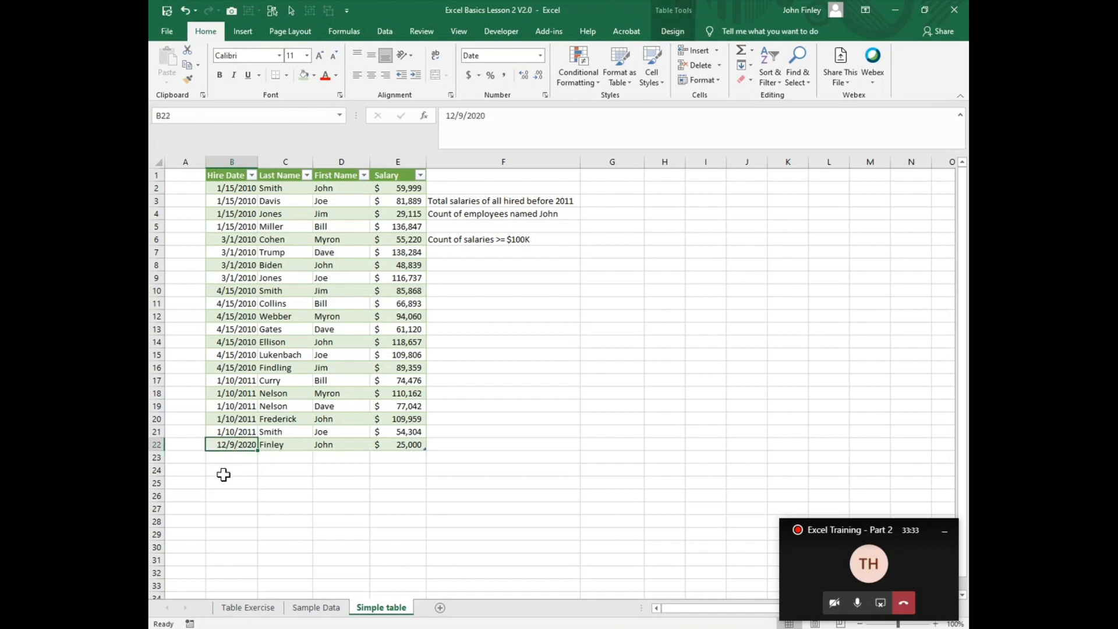
{"action": "left_click", "coordinate": [236, 457]}
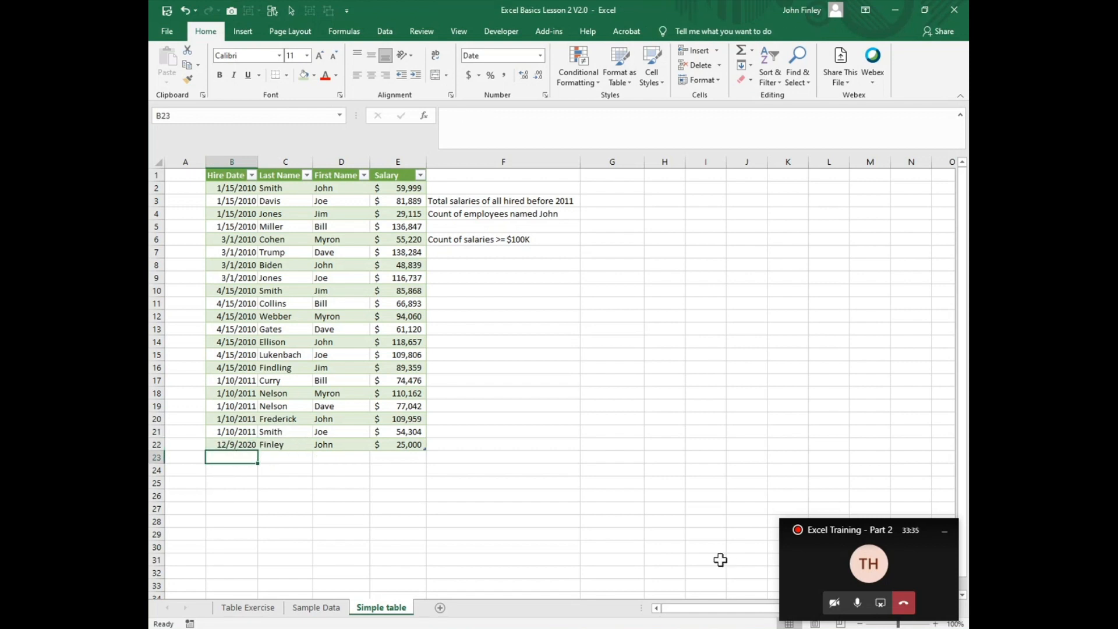
Step: Rename the table as Tbl_HireData in its design properties
{"action": "left_click", "coordinate": [281, 243]}
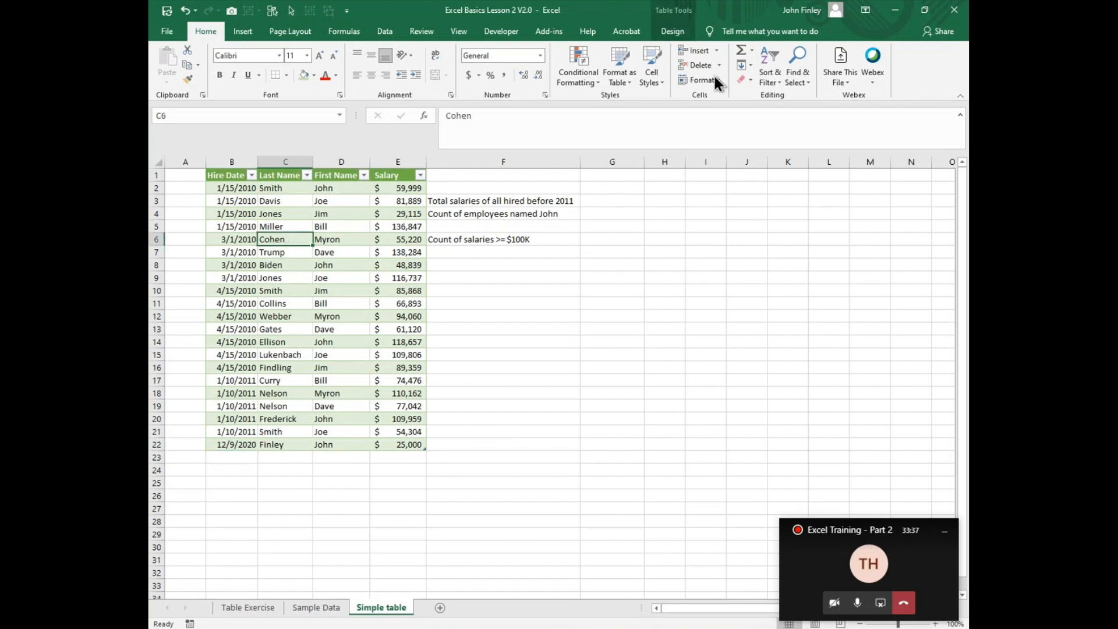
{"action": "left_click", "coordinate": [673, 29]}
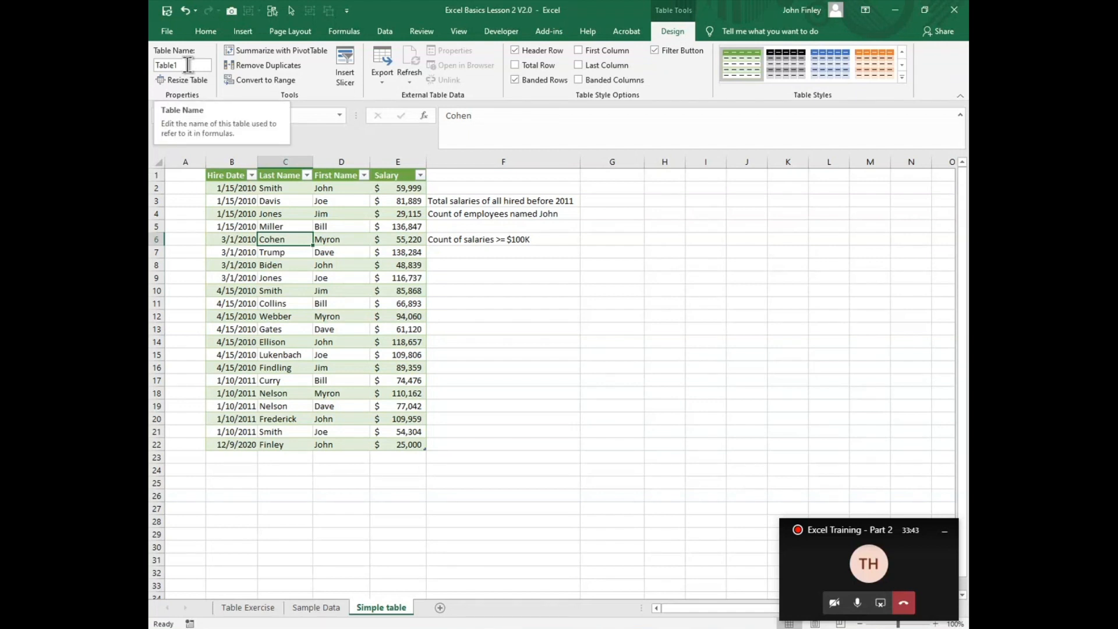
{"action": "left_click", "coordinate": [163, 67]}
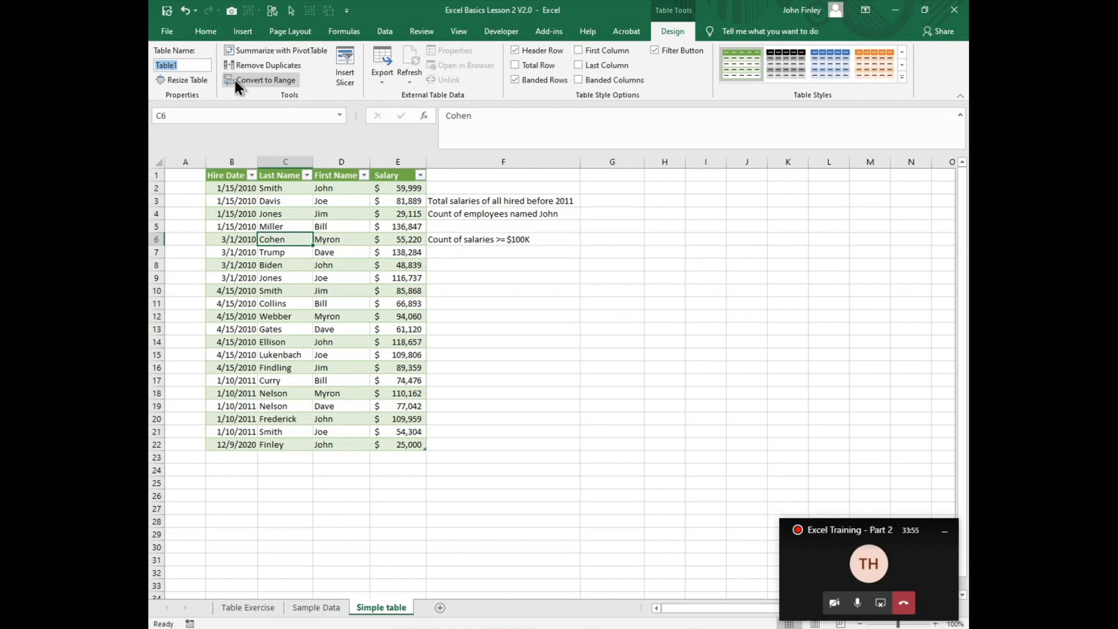
{"action": "type", "text": "Tbl"}
{"action": "type", "text": "_Hir3"}
{"action": "key", "text": "BackSpace"}
{"action": "type", "text": "eData"}
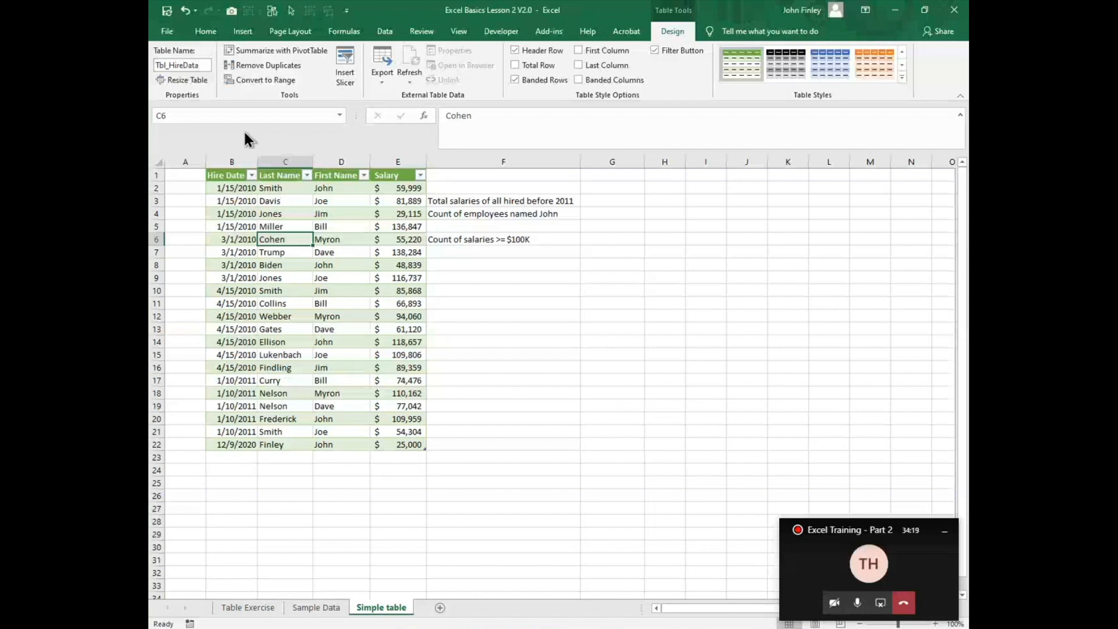
Step: Compare the available commands with G3 selected outside the table and C4:C5 selected inside it, and show the table design options
{"action": "left_click", "coordinate": [616, 200]}
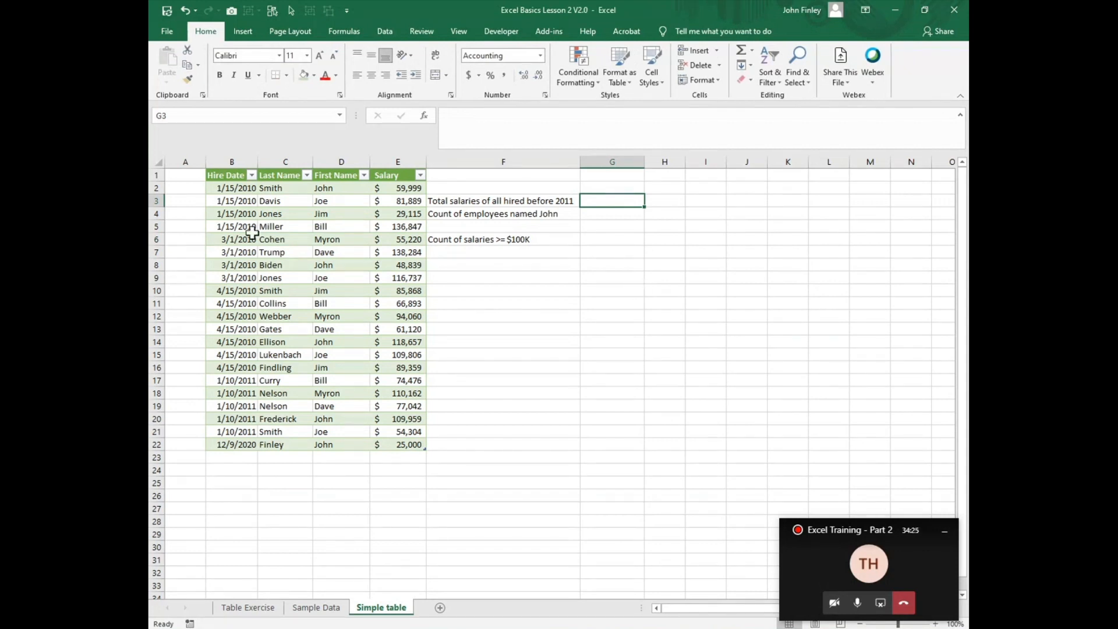
{"action": "left_click_drag", "start_coordinate": [263, 214], "coordinate": [261, 228]}
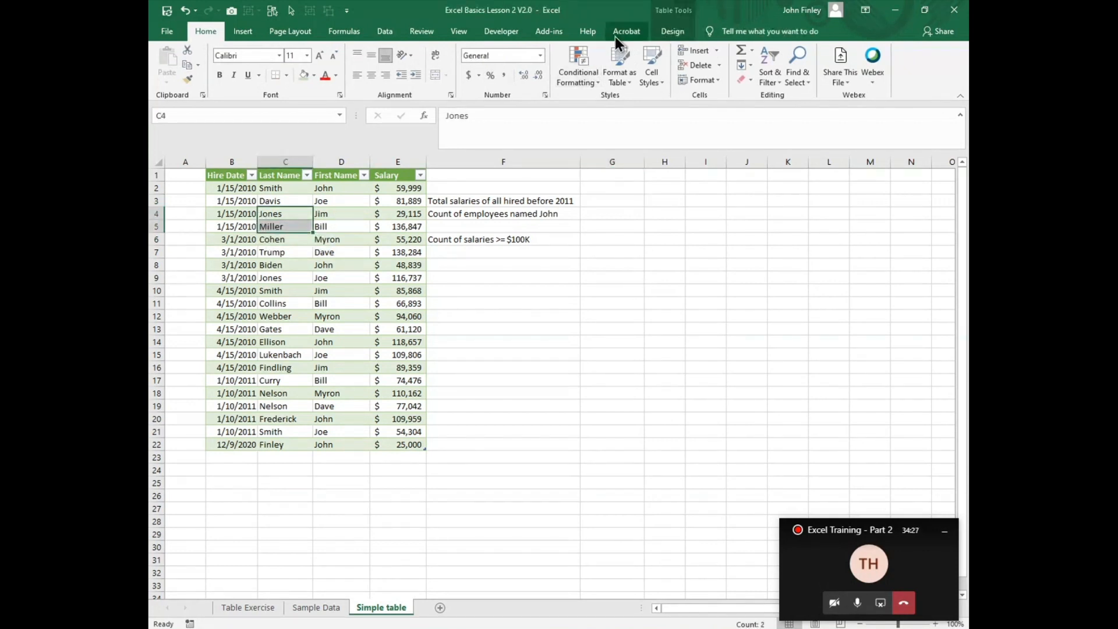
{"action": "left_click", "coordinate": [669, 31]}
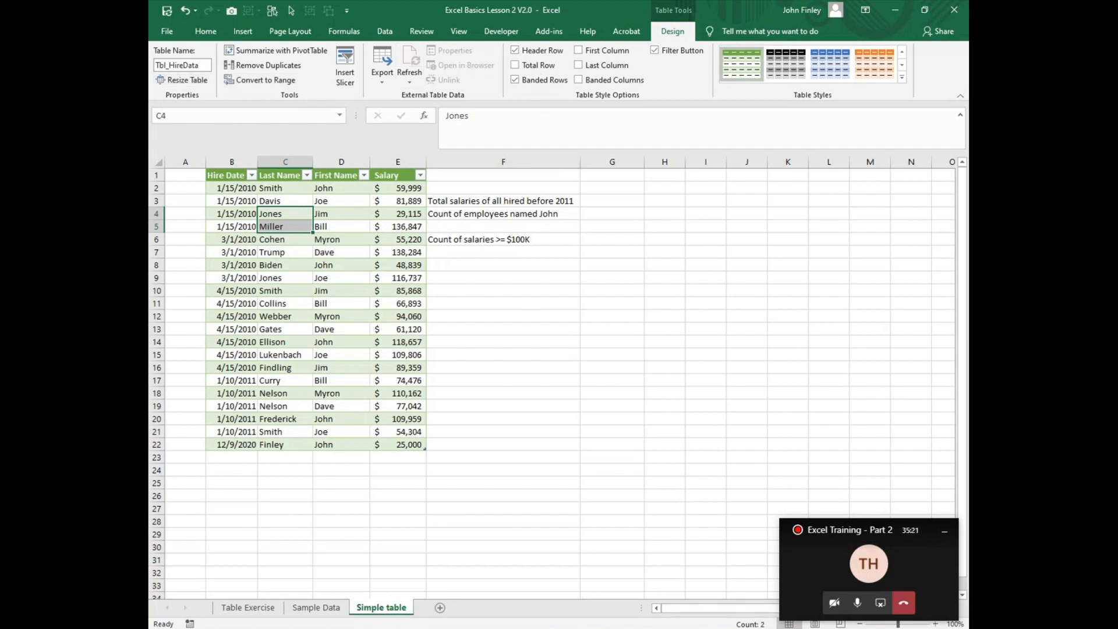
Step: Switch to the Excel Basics Lesson 2 presentation in PowerPoint and review the slides from Carry over questions to Writing formulas with tables
{"action": "key", "text": "alt+Tab"}
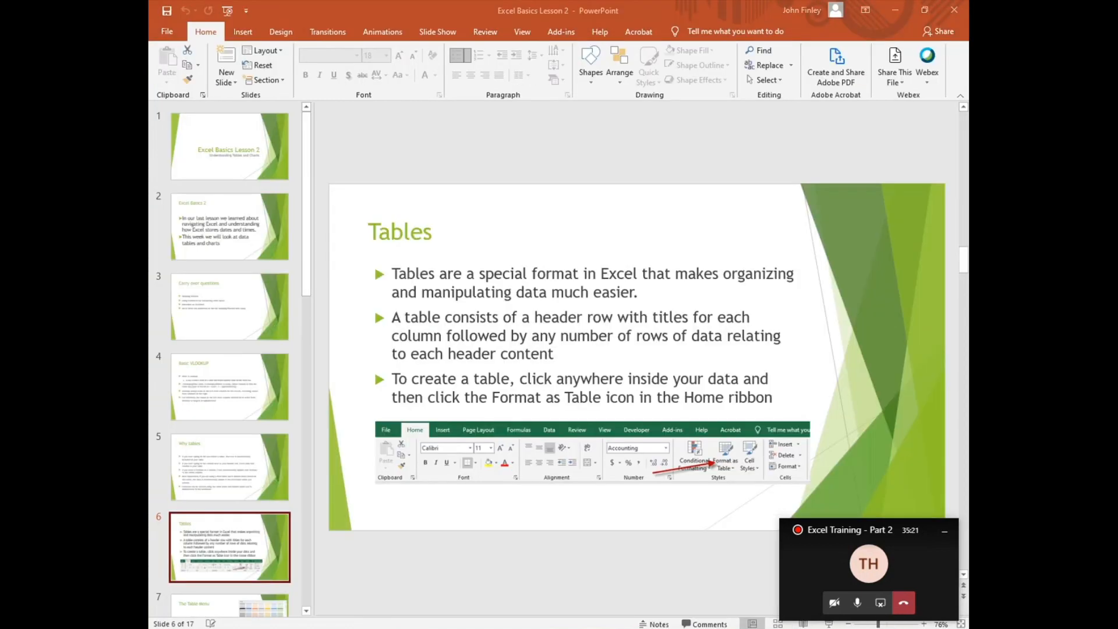
{"action": "left_click", "coordinate": [241, 330]}
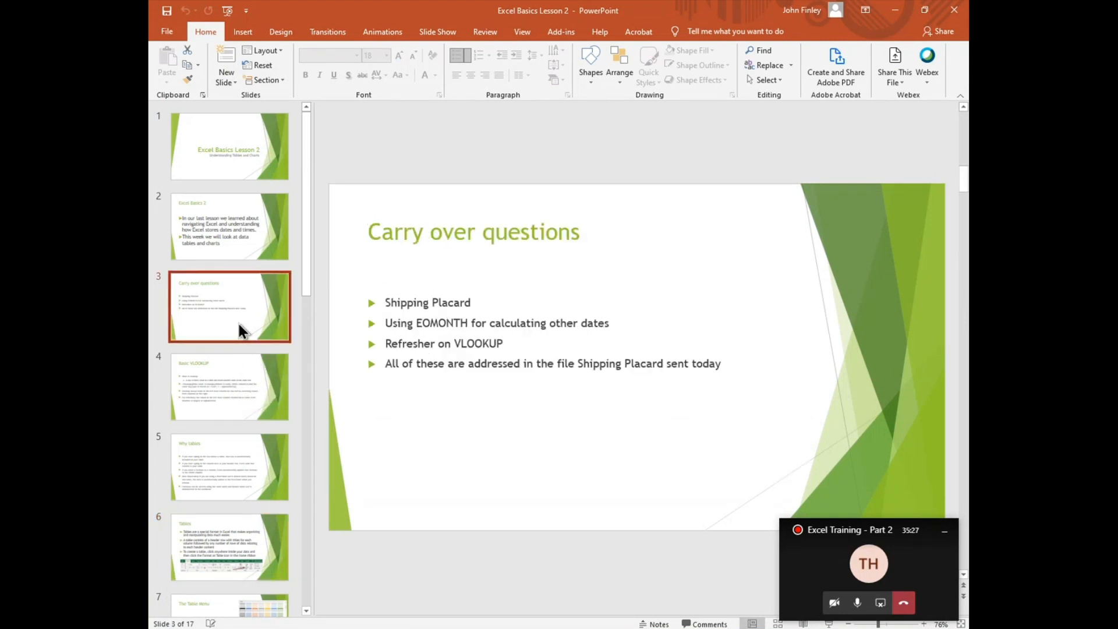
{"action": "key", "text": "Down"}
{"action": "key", "text": "Down"}
{"action": "key", "text": "Down"}
{"action": "key", "text": "Down"}
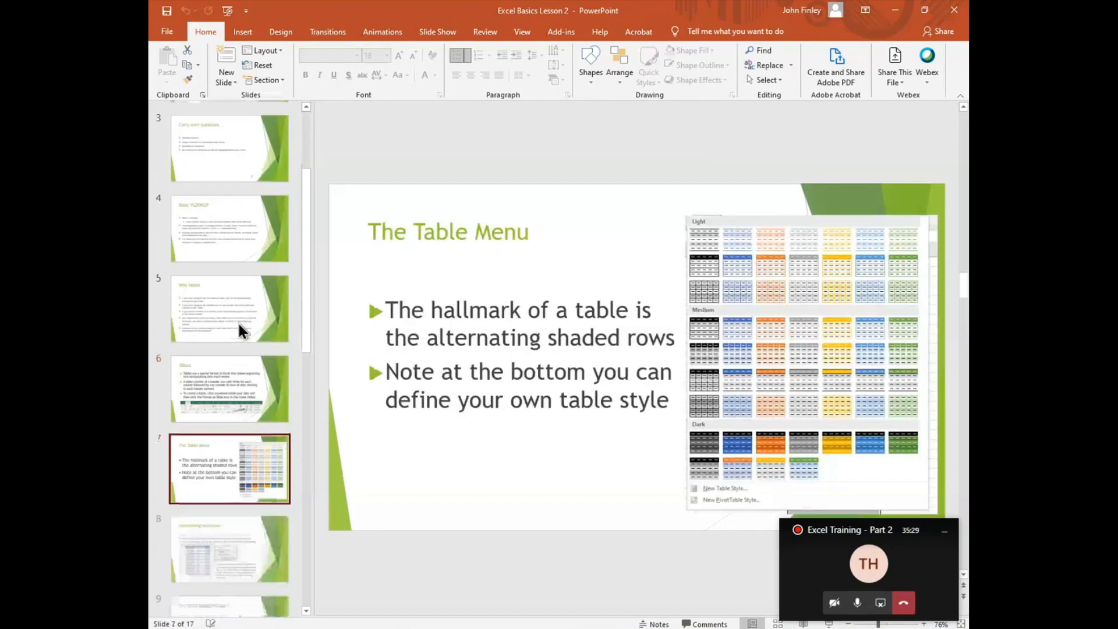
{"action": "key", "text": "Down"}
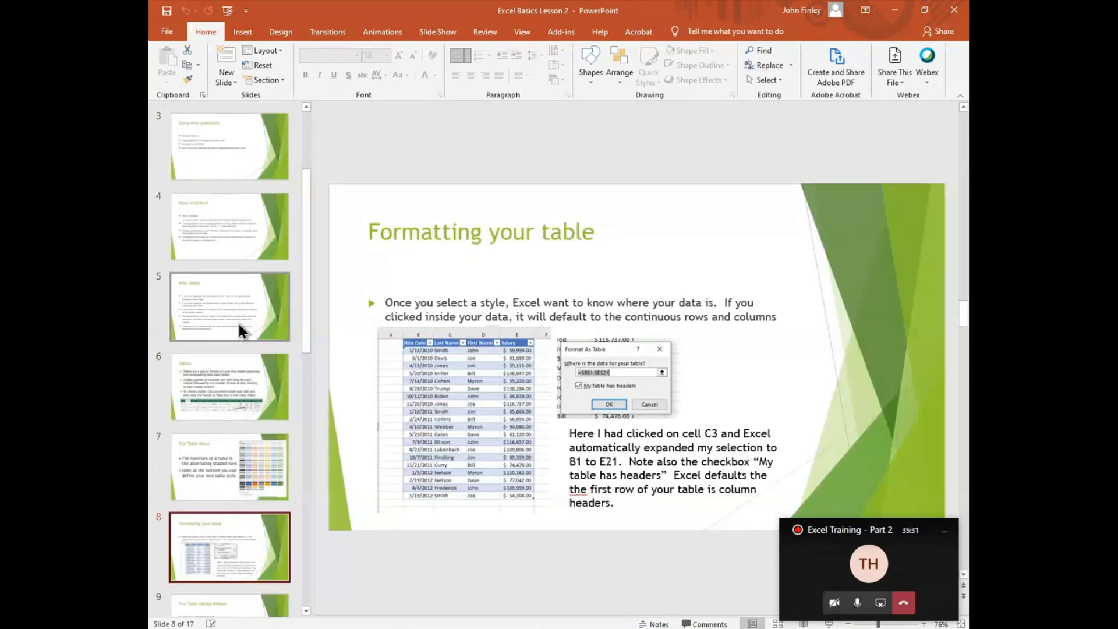
{"action": "key", "text": "Down"}
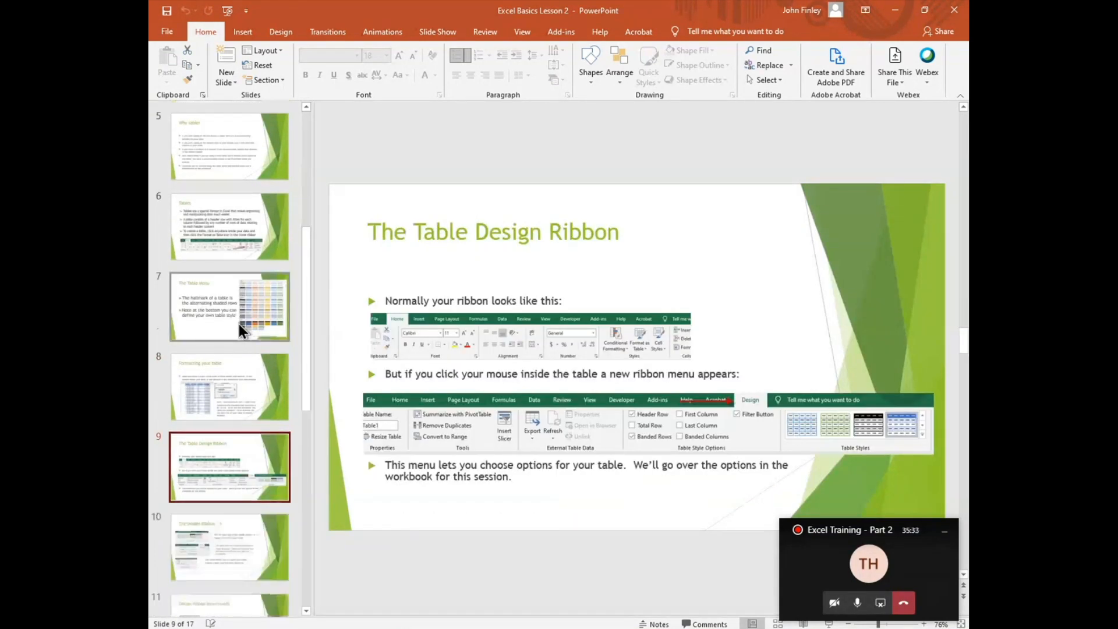
{"action": "key", "text": "Down"}
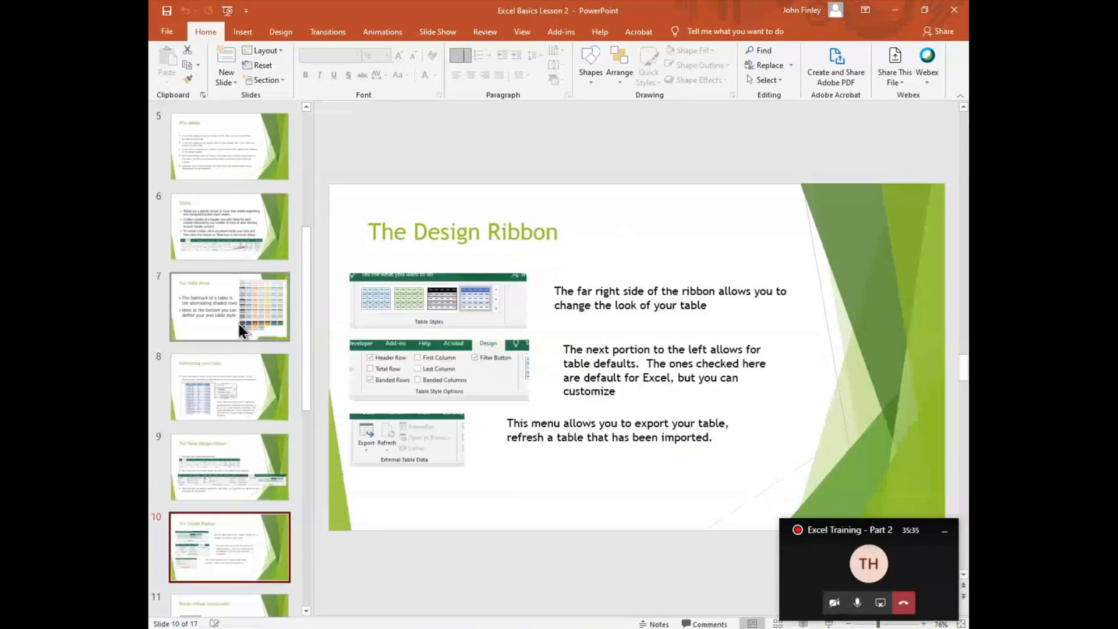
{"action": "key", "text": "Down"}
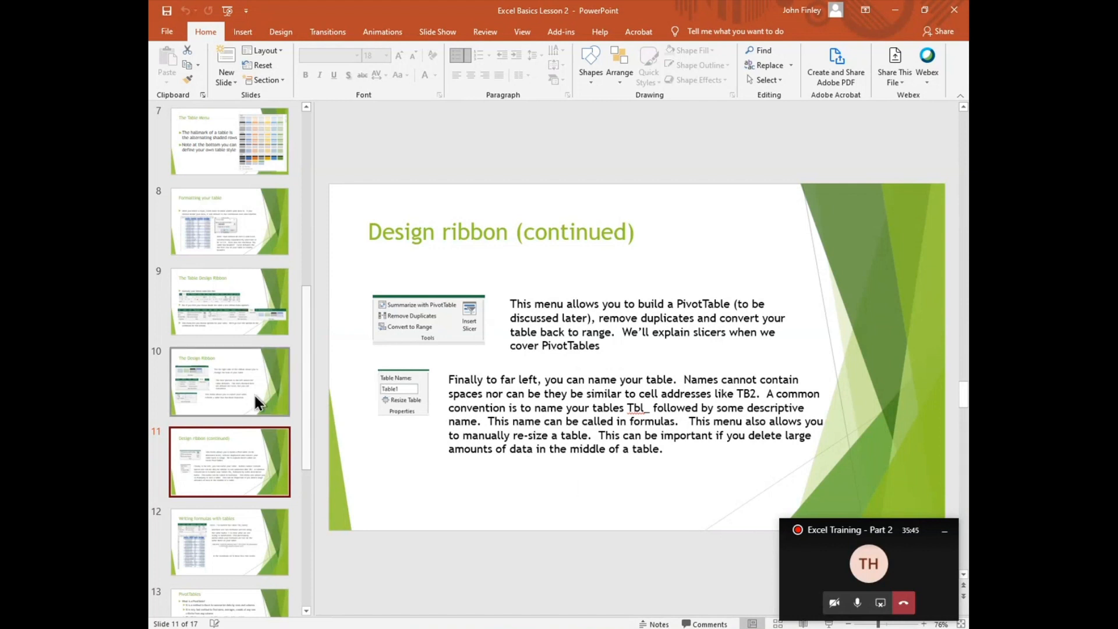
{"action": "key", "text": "Down"}
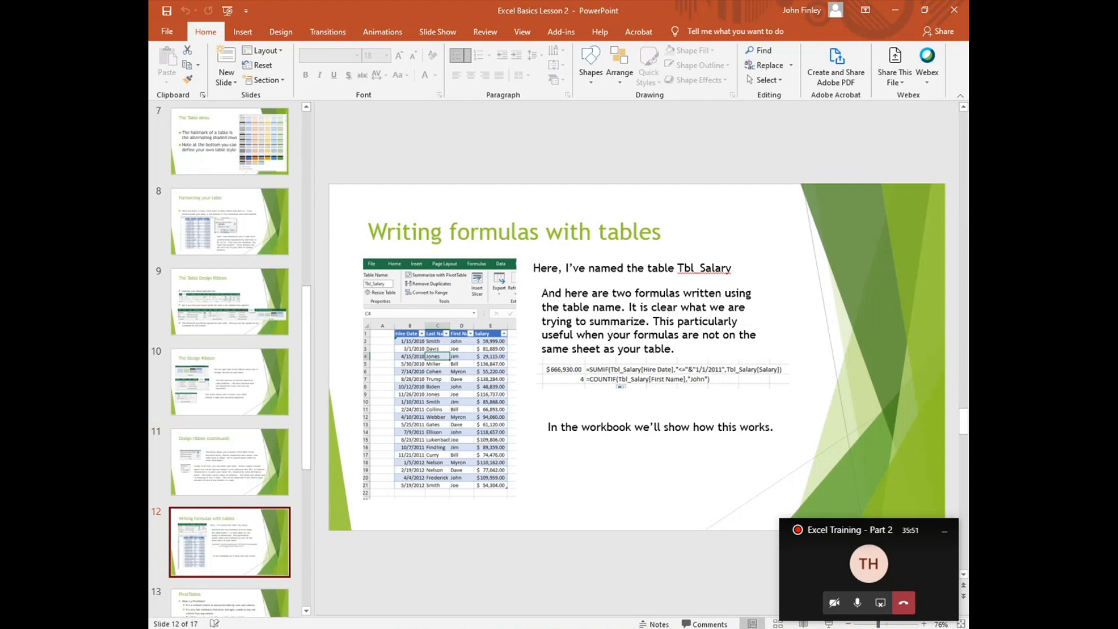
Step: Switch back to the Excel workbook and start a SUMIF formula in G3 with Tbl_HireData[Hire Date] as the range
{"action": "left_click", "coordinate": [686, 608]}
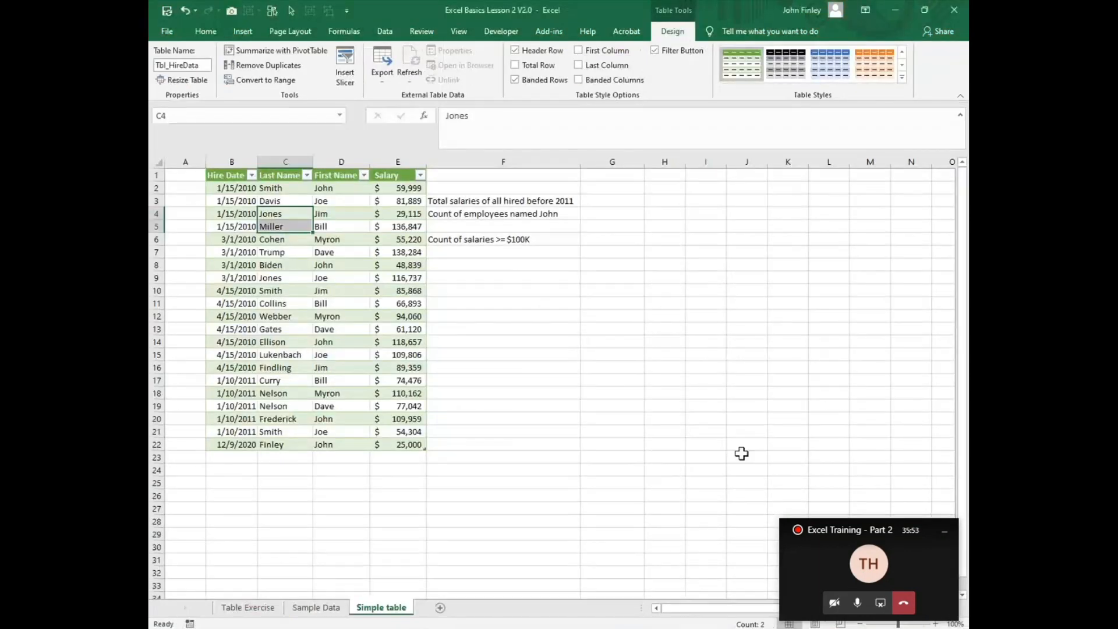
{"action": "left_click", "coordinate": [603, 201]}
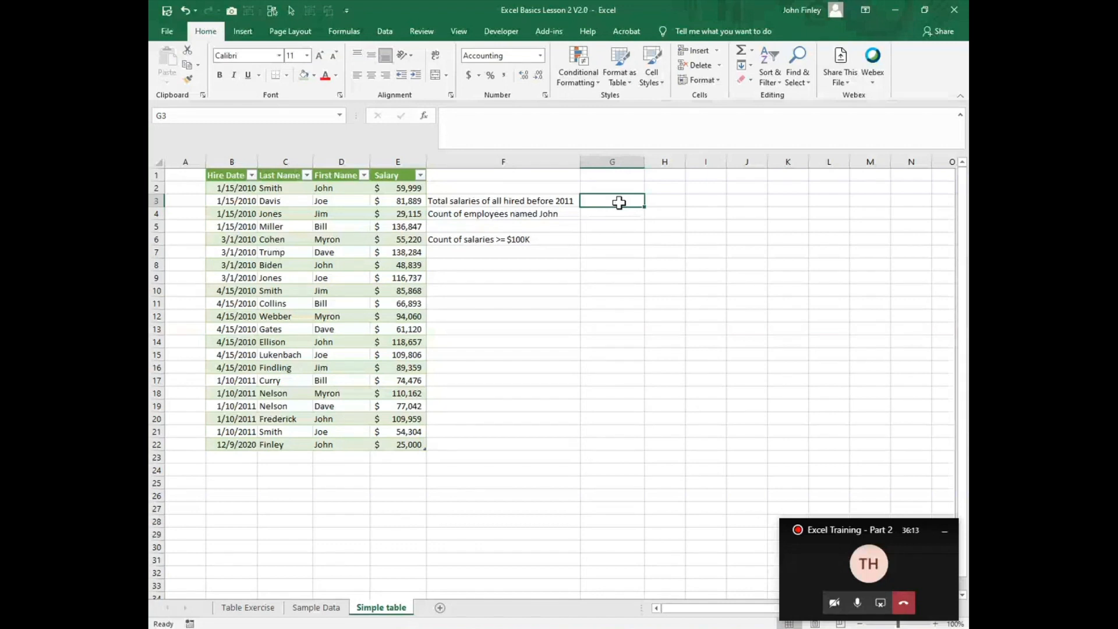
{"action": "type", "text": "=s"}
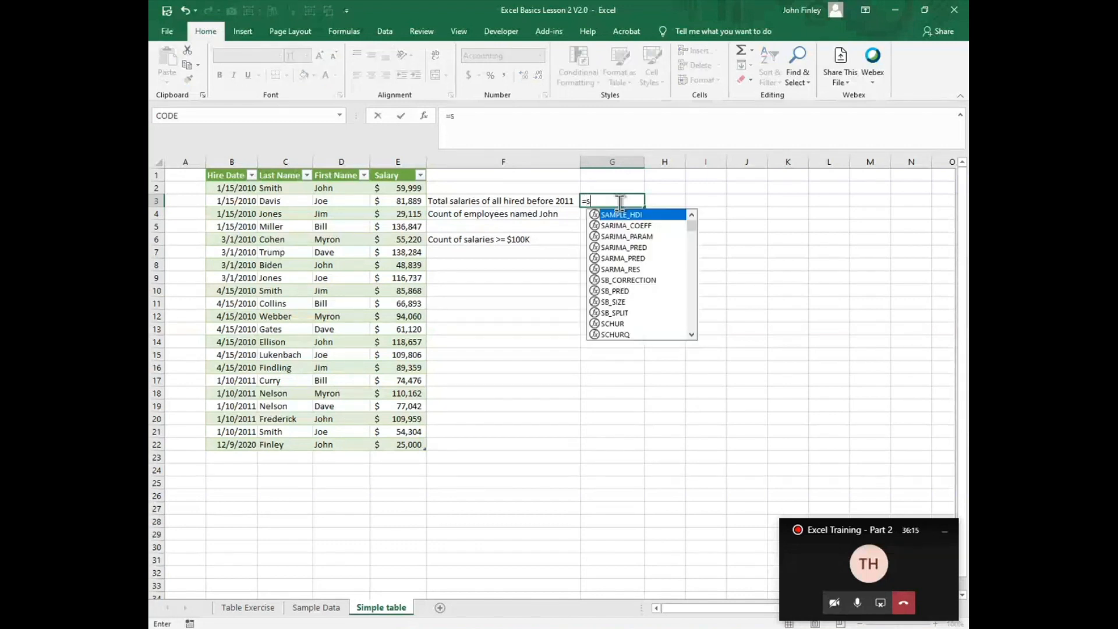
{"action": "type", "text": "umif"}
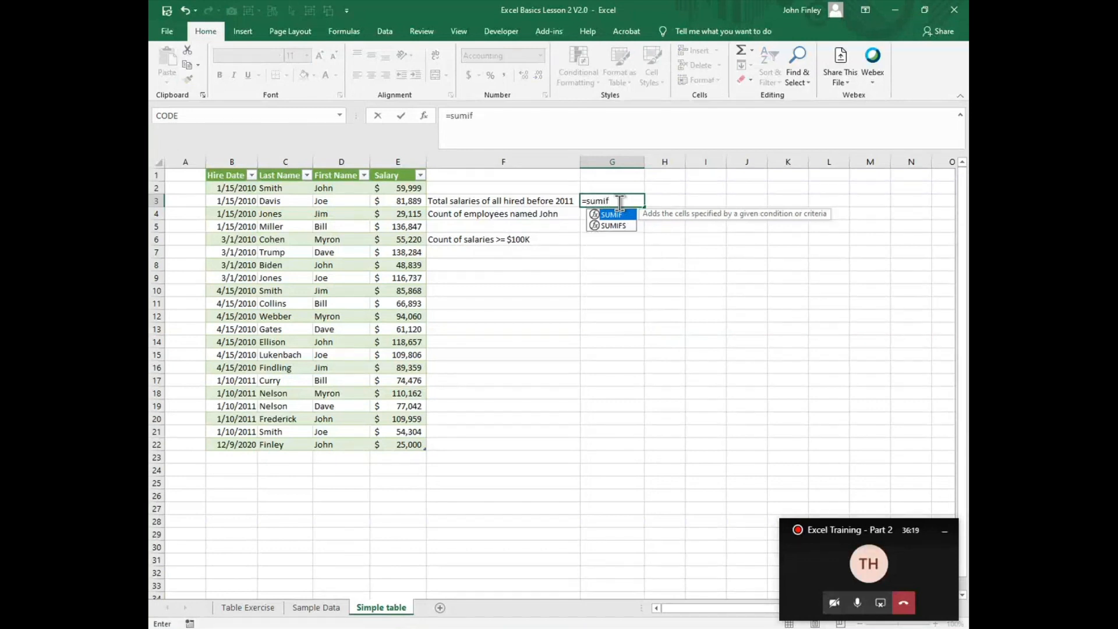
{"action": "type", "text": "("}
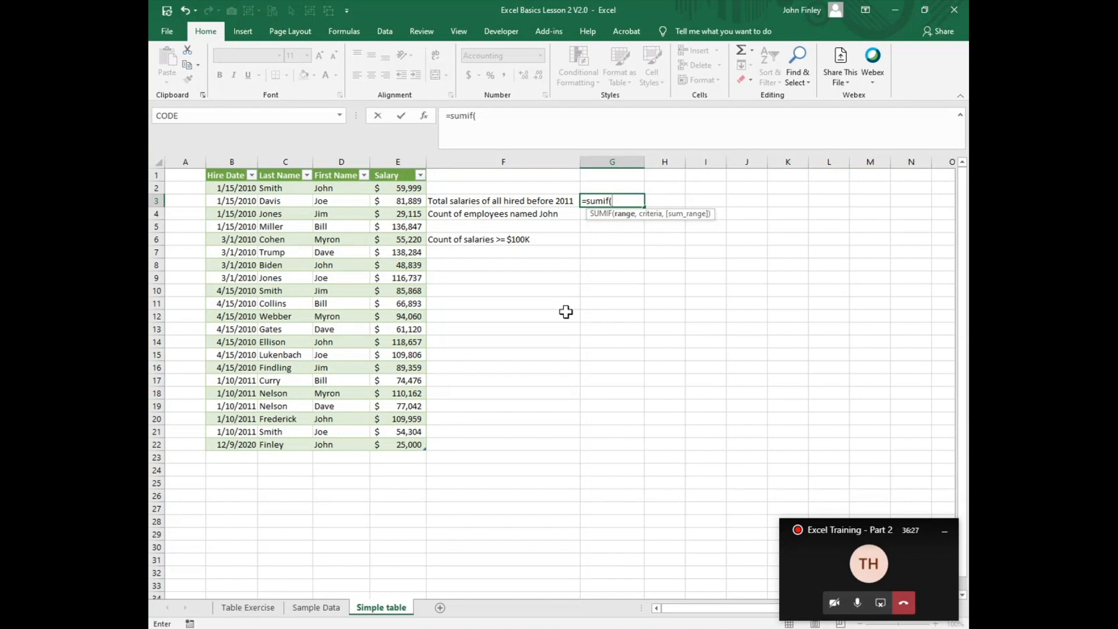
{"action": "type", "text": "tbl"}
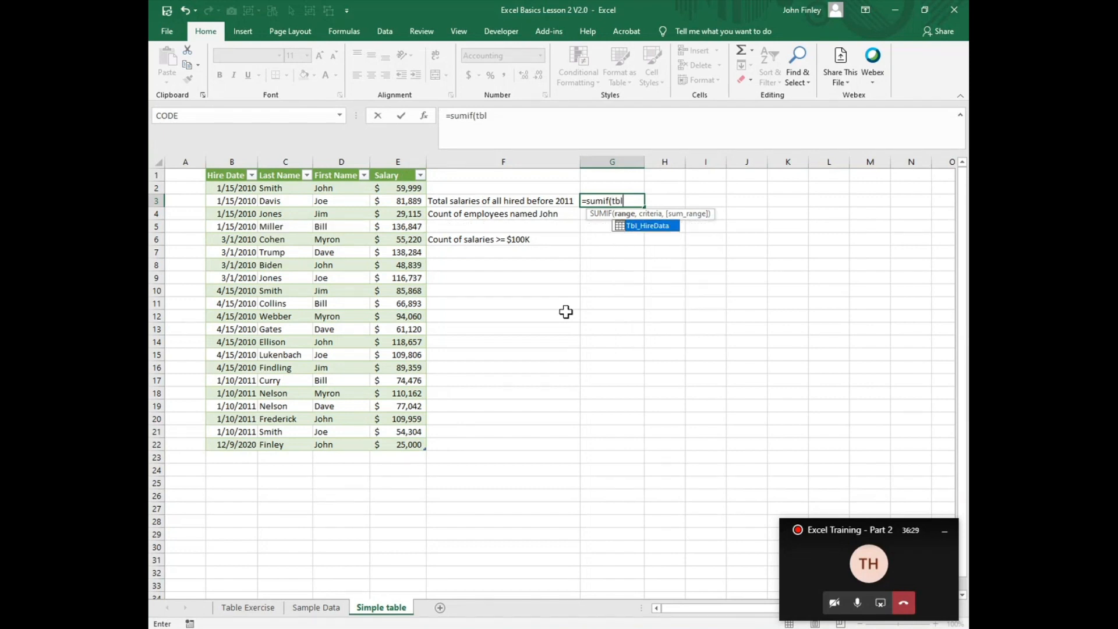
{"action": "double_click", "coordinate": [653, 227]}
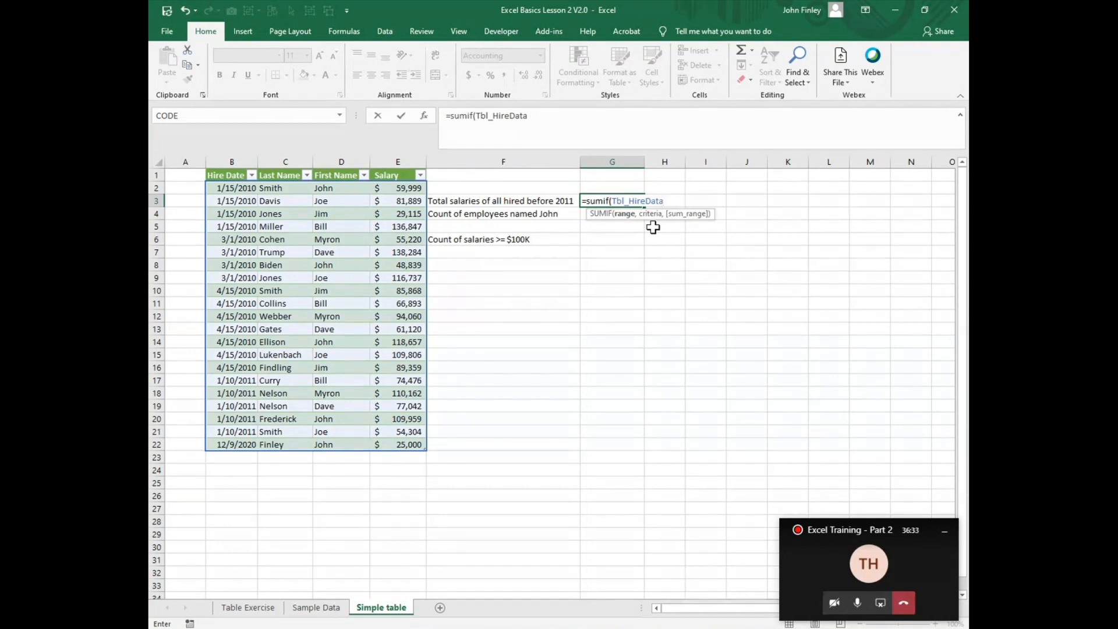
{"action": "type", "text": "["}
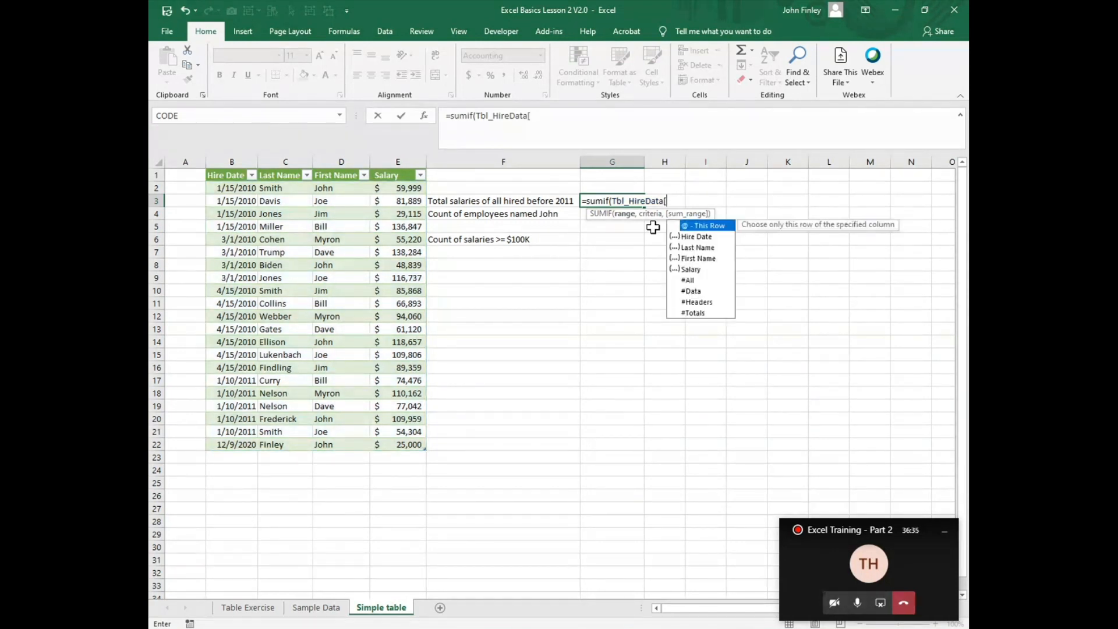
{"action": "double_click", "coordinate": [698, 236]}
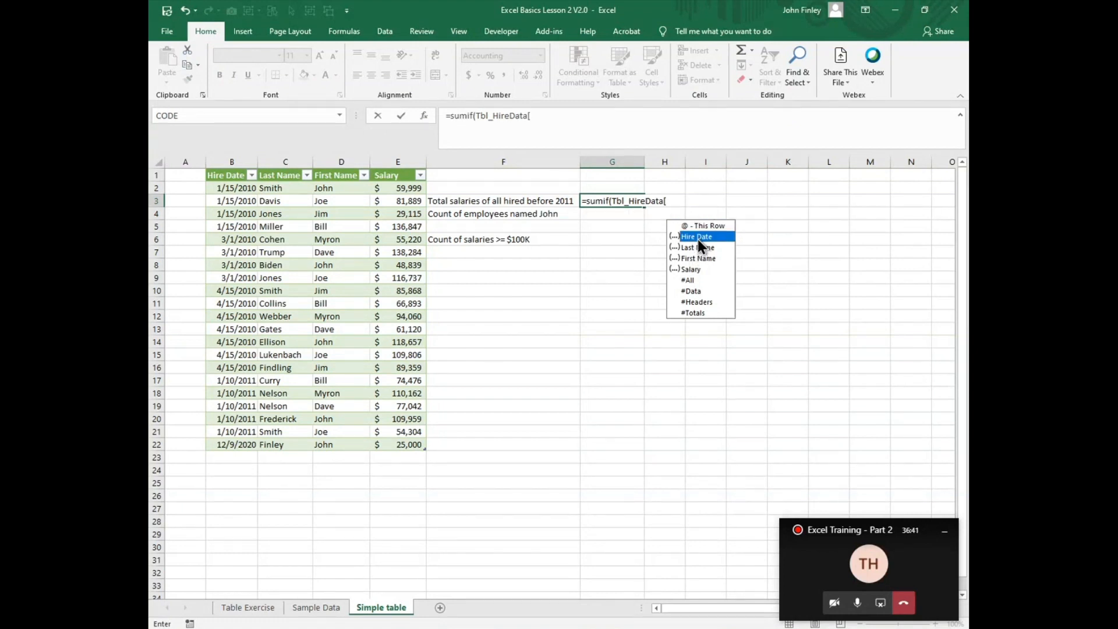
{"action": "type", "text": "]"}
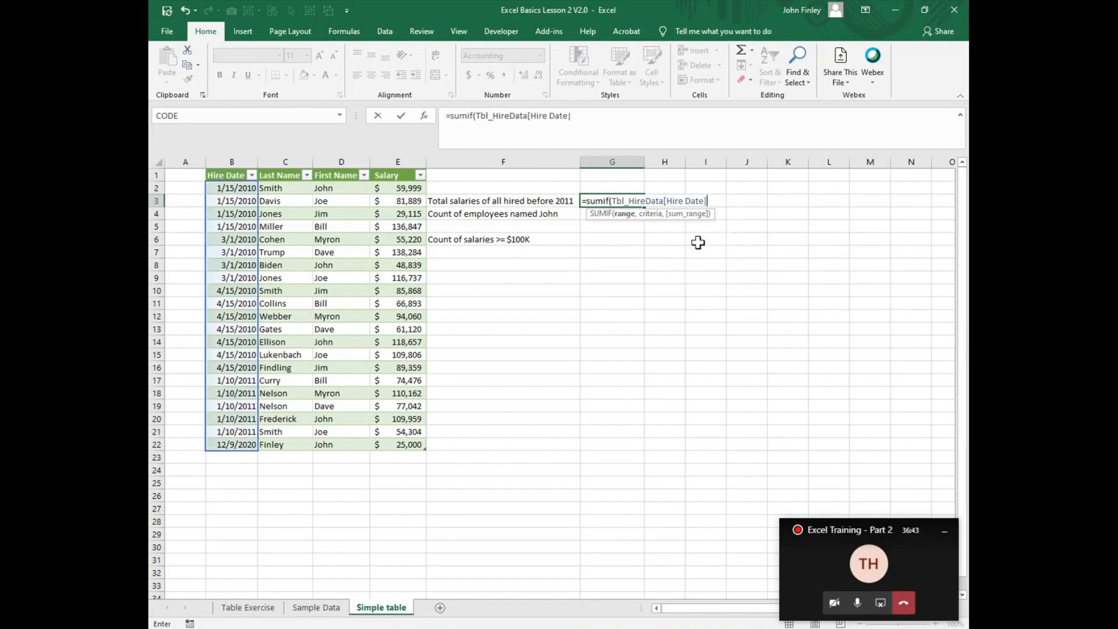
{"action": "type", "text": ",\"<01/"}
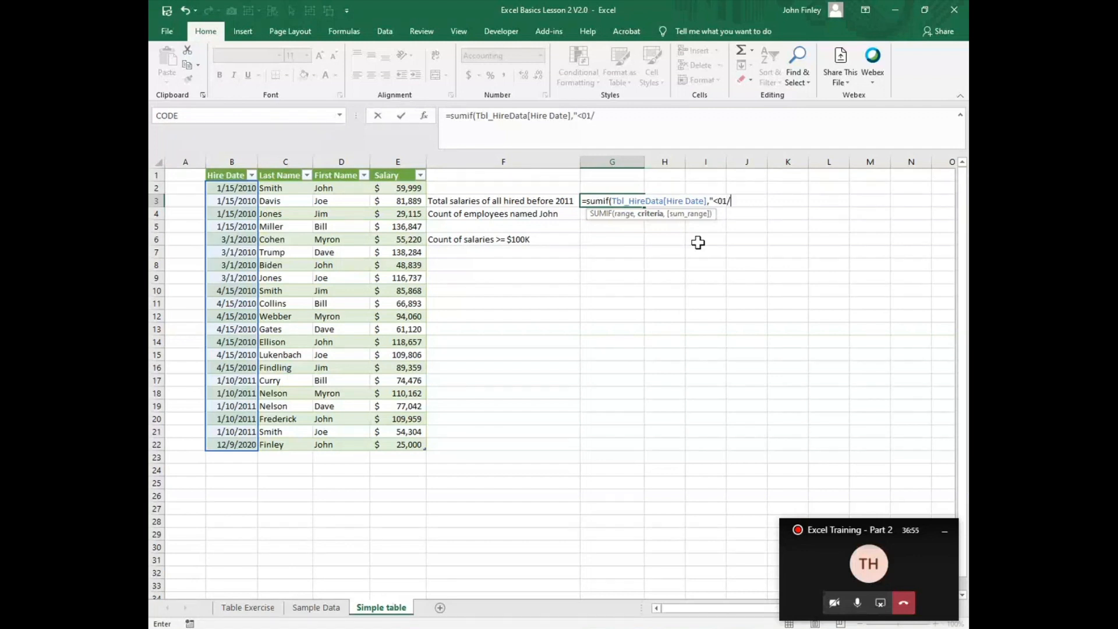
{"action": "type", "text": "01/2011\","}
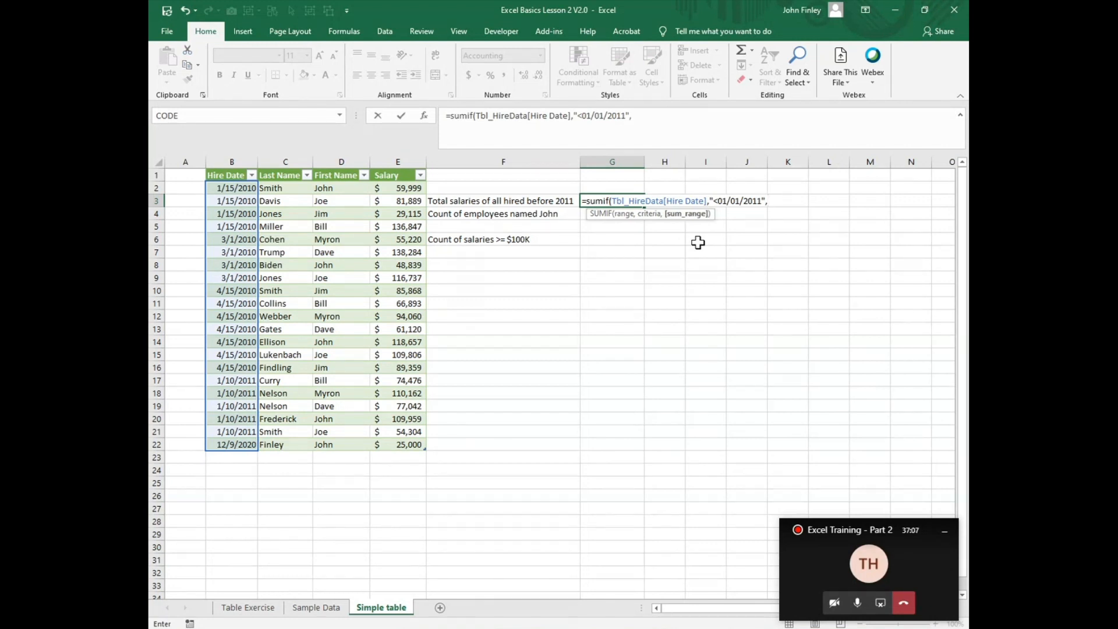
{"action": "type", "text": "tbl"}
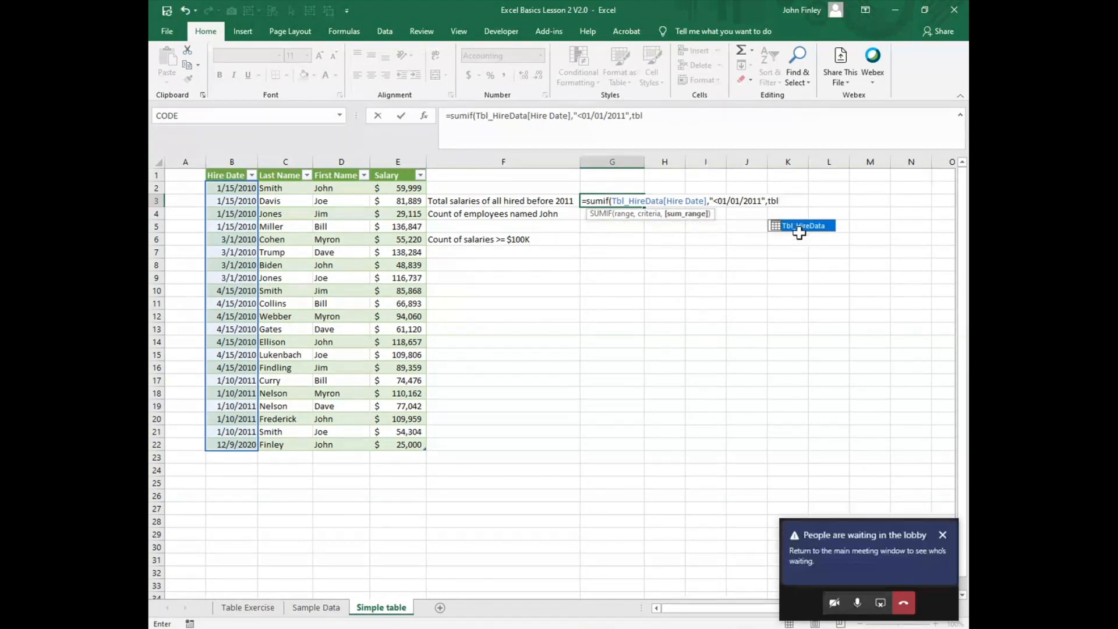
Step: Complete the SUMIF formula in G3 with Tbl_HireData[Salary] as the sum range
{"action": "double_click", "coordinate": [799, 226]}
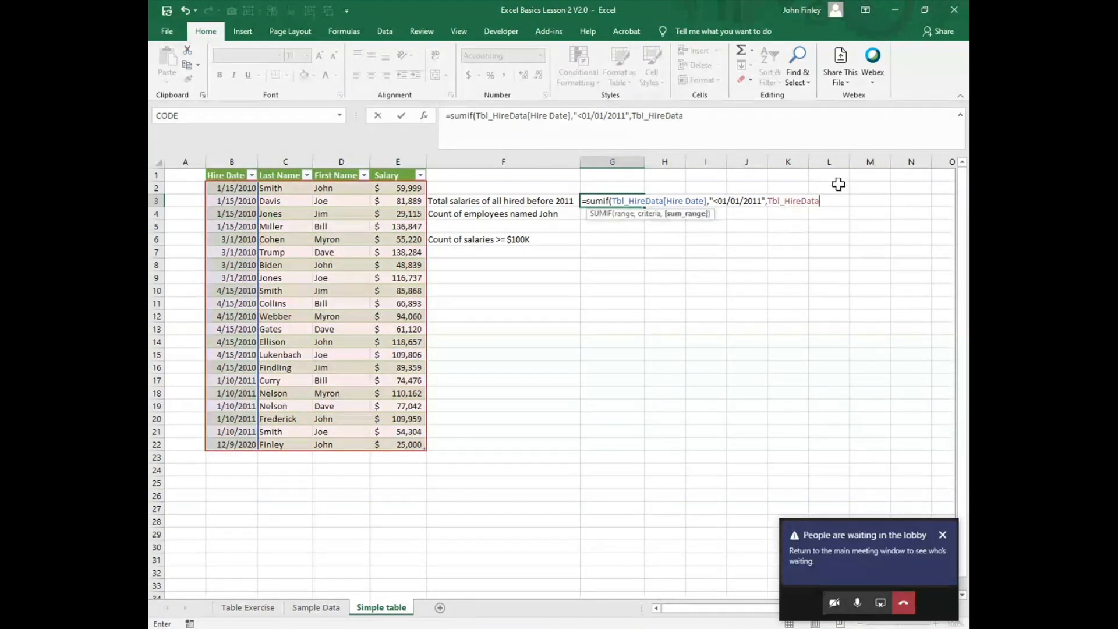
{"action": "type", "text": "["}
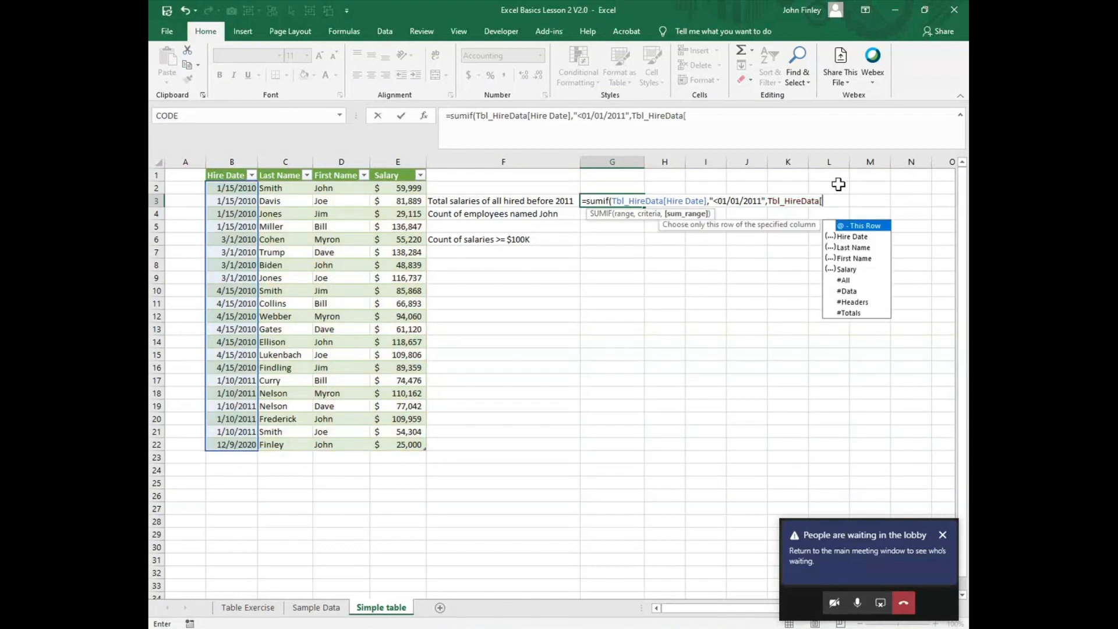
{"action": "double_click", "coordinate": [847, 269]}
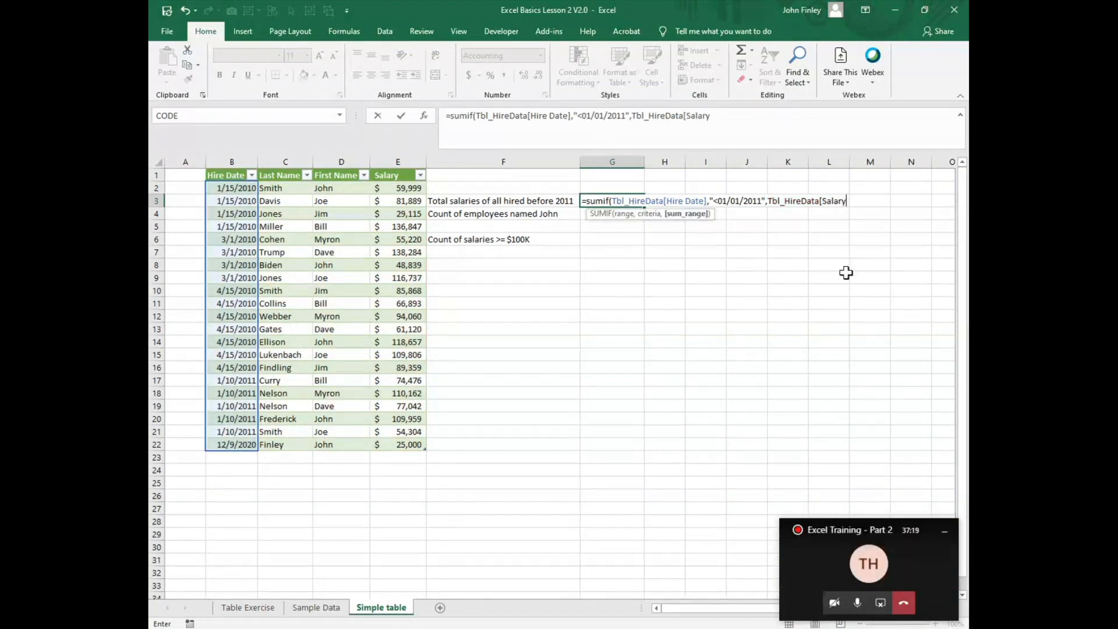
{"action": "type", "text": "]"}
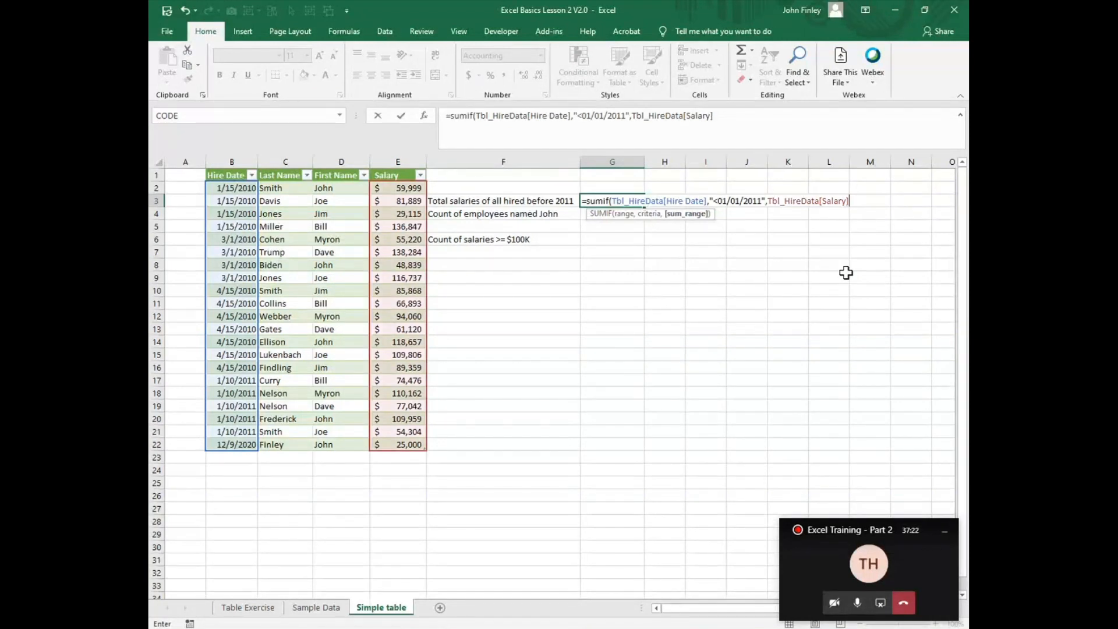
{"action": "type", "text": ")"}
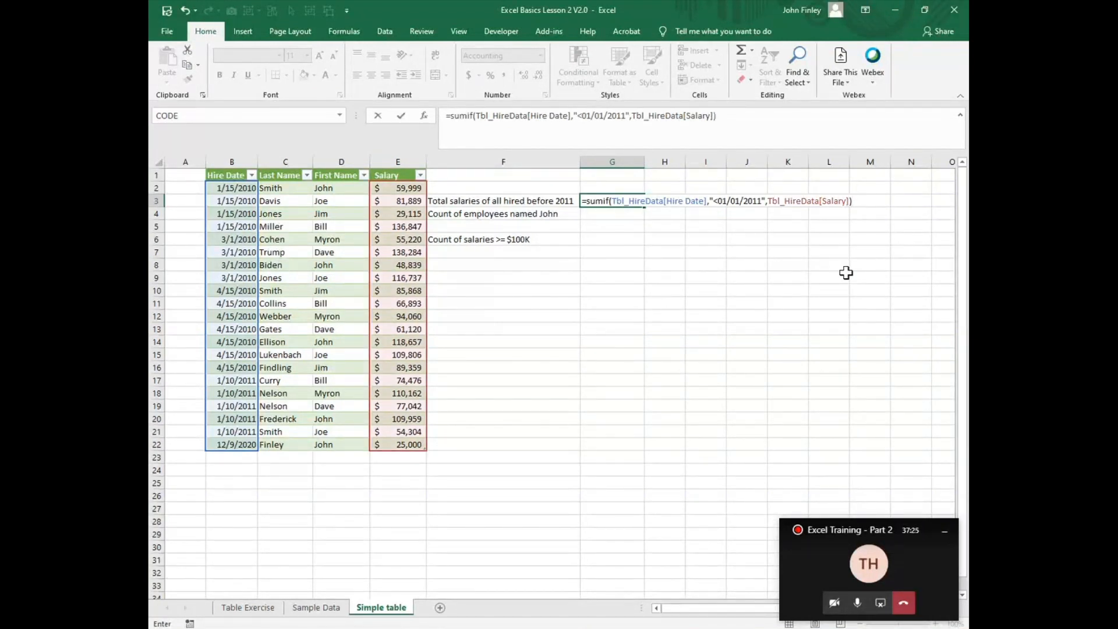
{"action": "key", "text": "Return"}
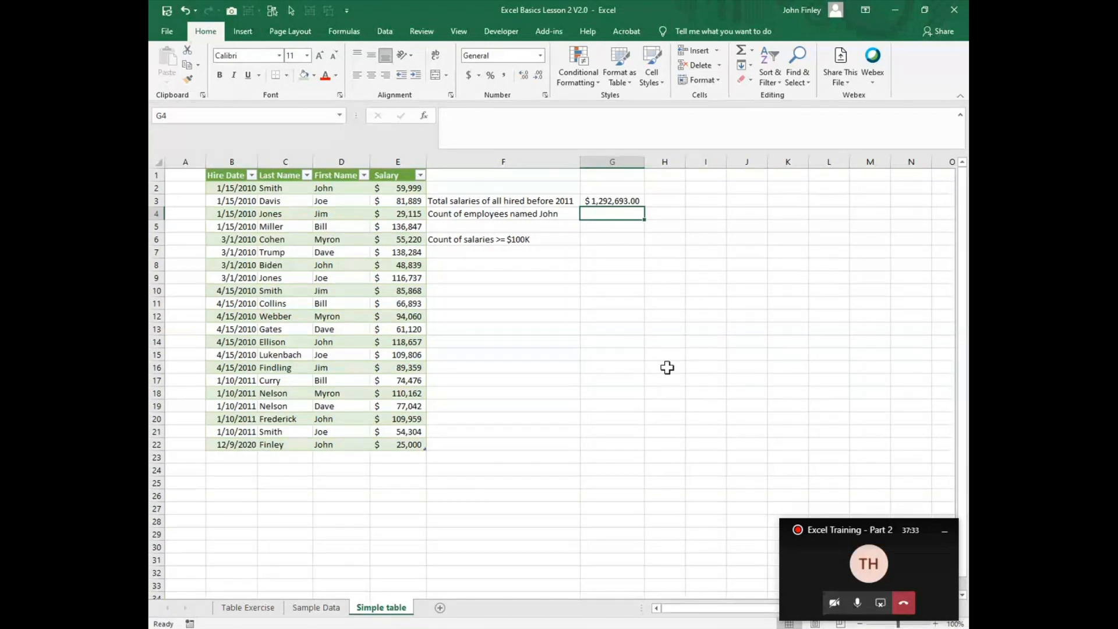
Step: Filter the Hire Date column to 2010 only and select the salaries in E2:E16 to check their sum
{"action": "left_click", "coordinate": [251, 175]}
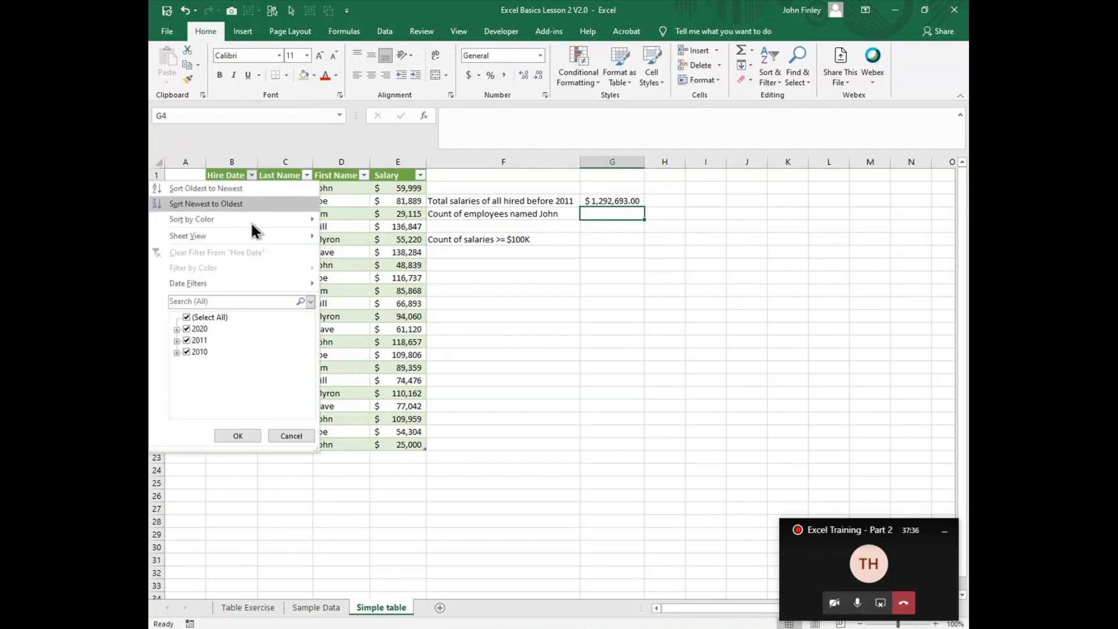
{"action": "left_click", "coordinate": [186, 341]}
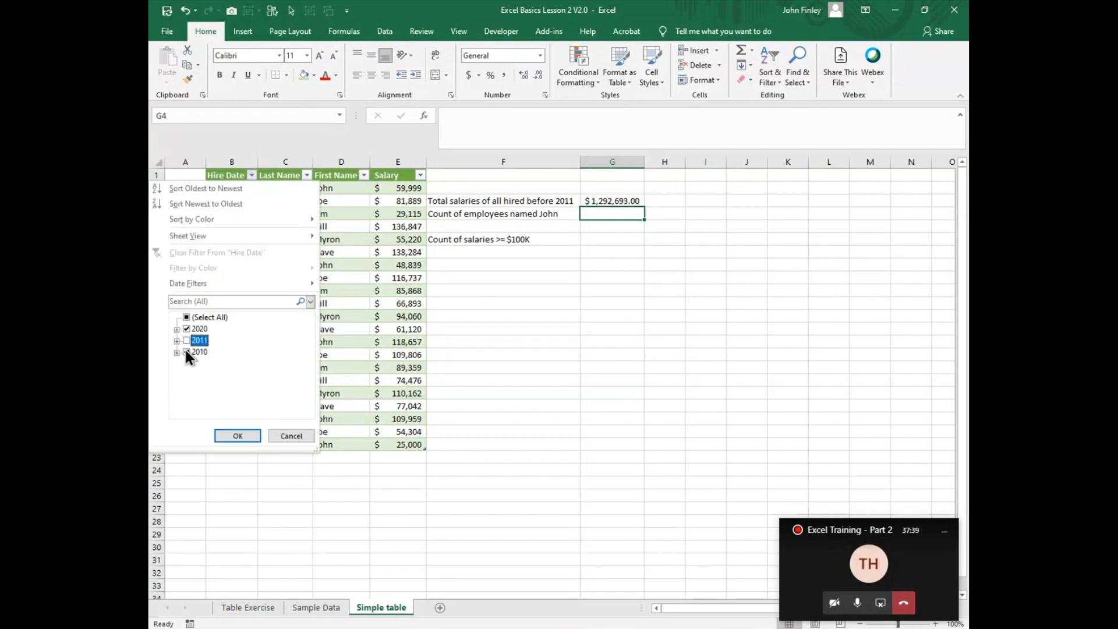
{"action": "left_click", "coordinate": [186, 352]}
{"action": "left_click", "coordinate": [186, 328]}
{"action": "left_click", "coordinate": [177, 351]}
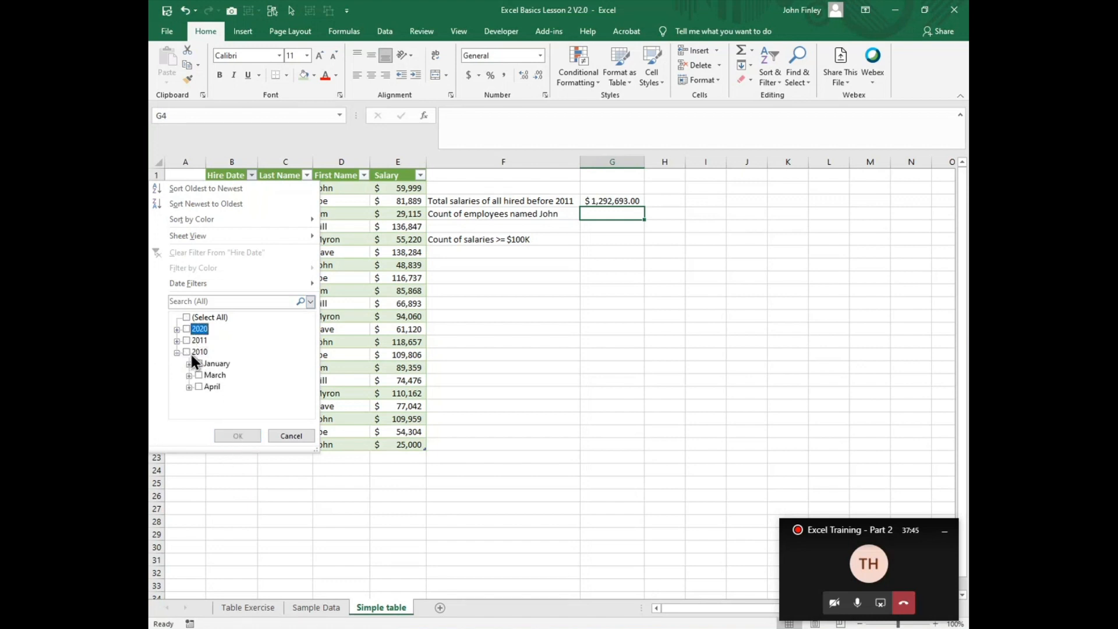
{"action": "left_click", "coordinate": [190, 352]}
{"action": "left_click", "coordinate": [239, 436]}
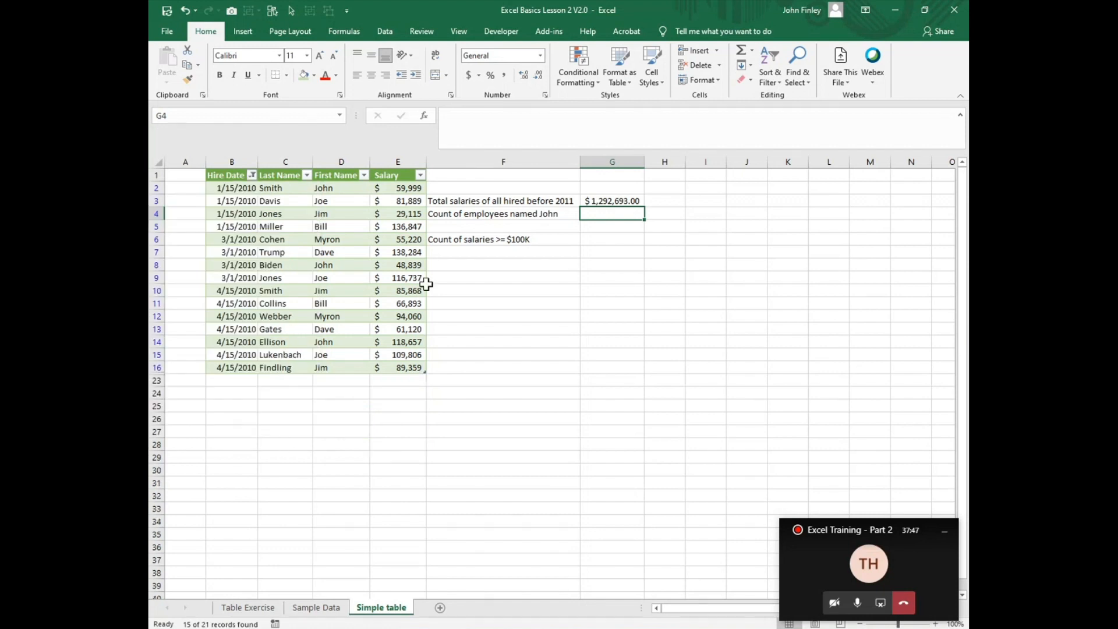
{"action": "left_click_drag", "start_coordinate": [389, 187], "coordinate": [380, 365]}
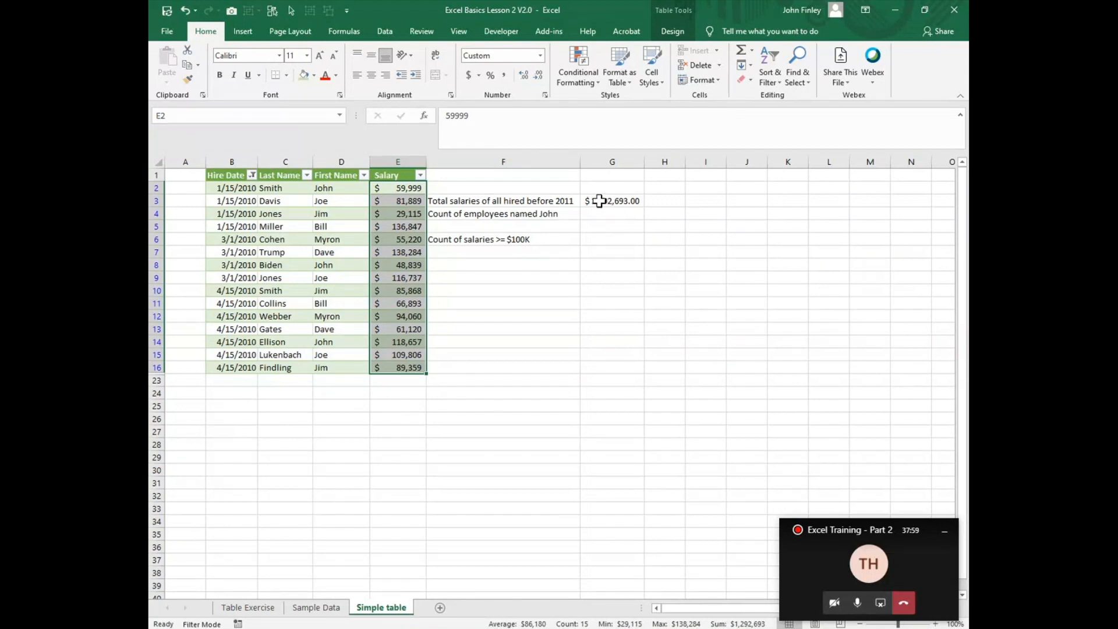
Step: Reselect all dates in the Hire Date filter to show every table row
{"action": "left_click", "coordinate": [253, 176]}
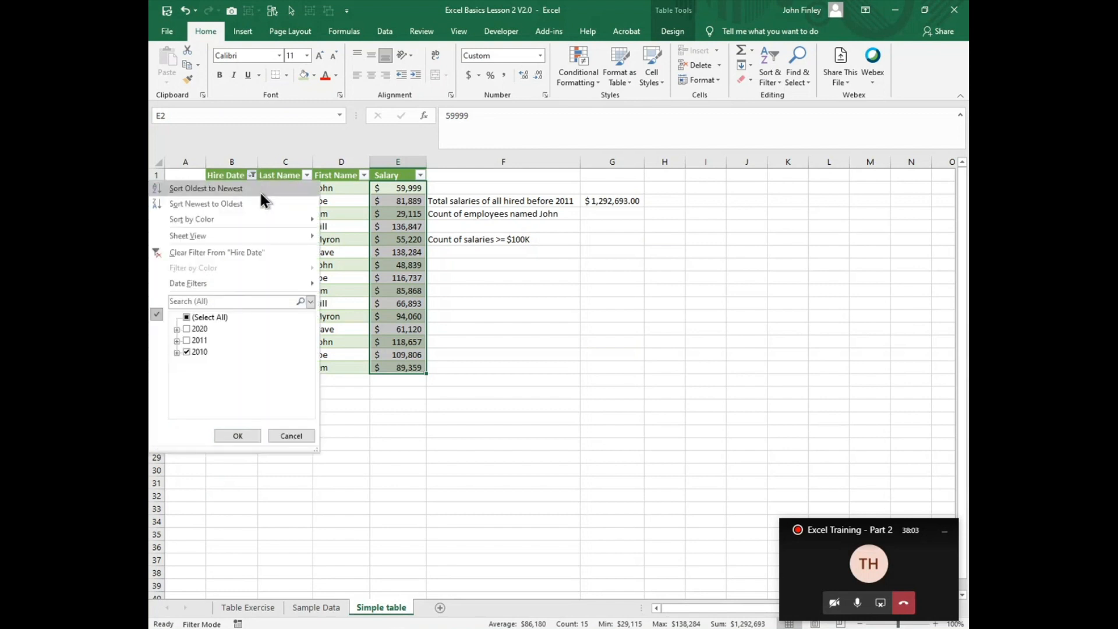
{"action": "left_click", "coordinate": [207, 318]}
{"action": "left_click", "coordinate": [238, 437]}
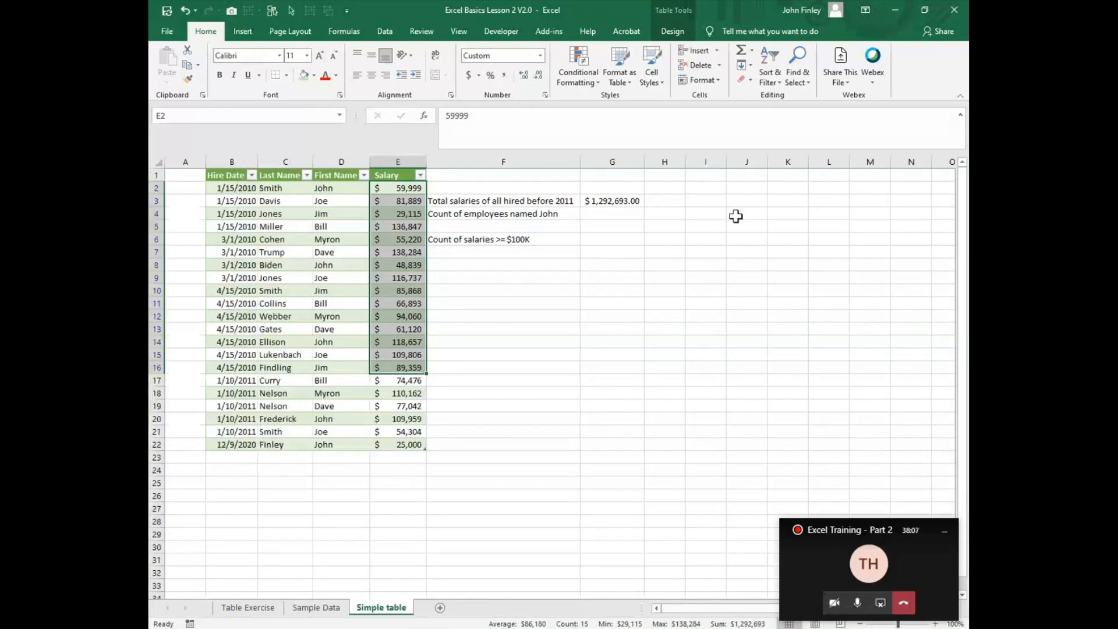
Step: Start a COUNTIF formula in G4 with Tbl_HireData[First Name] as the range
{"action": "left_click", "coordinate": [606, 214]}
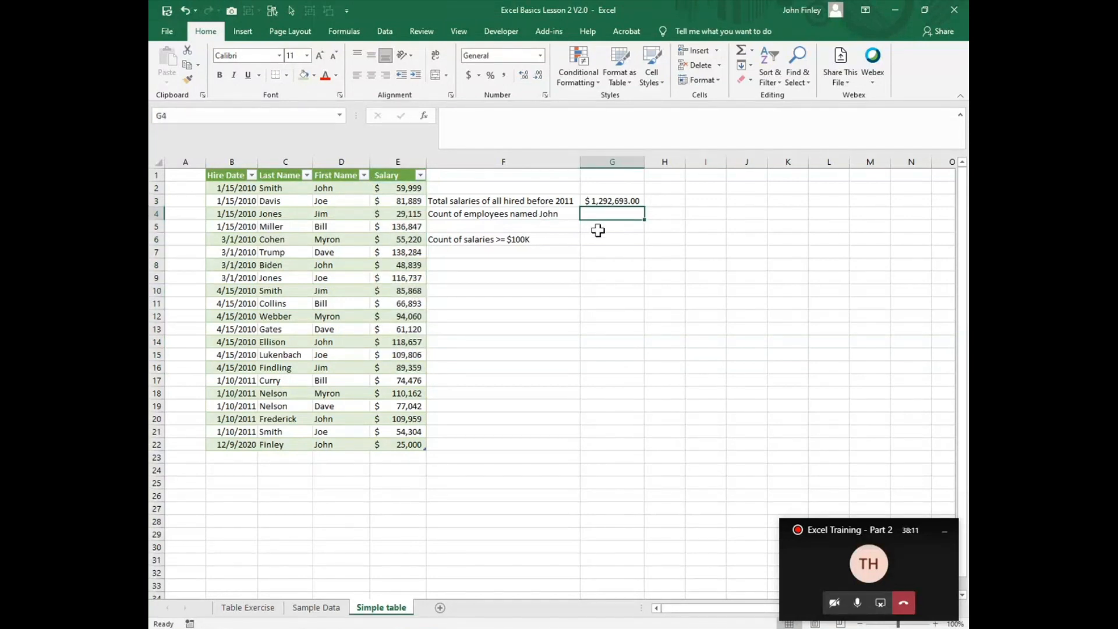
{"action": "type", "text": "=count"}
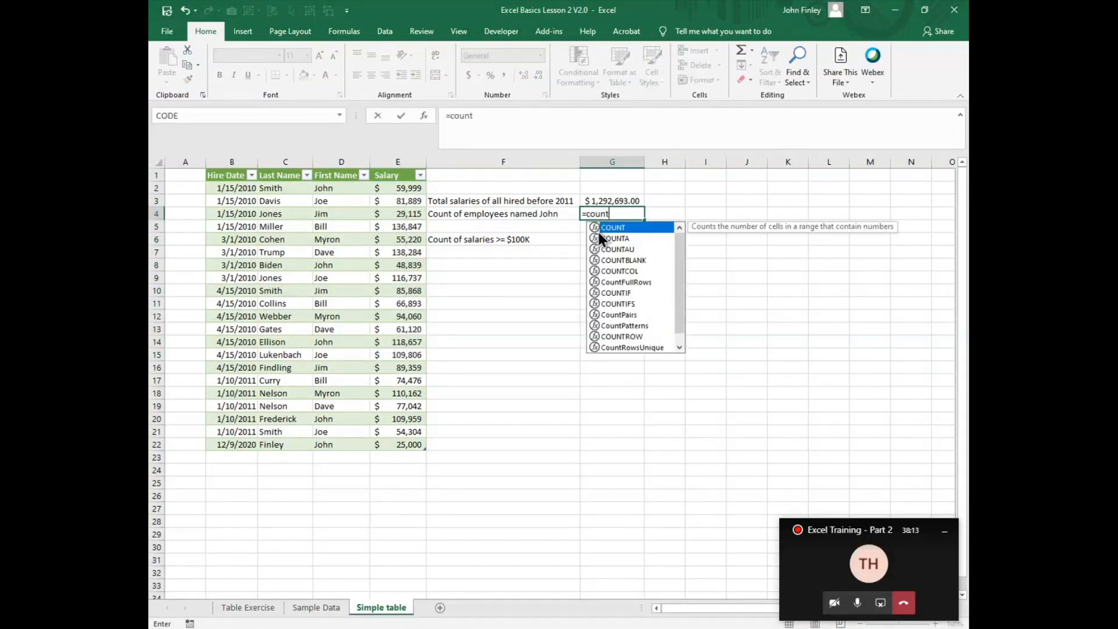
{"action": "type", "text": "if"}
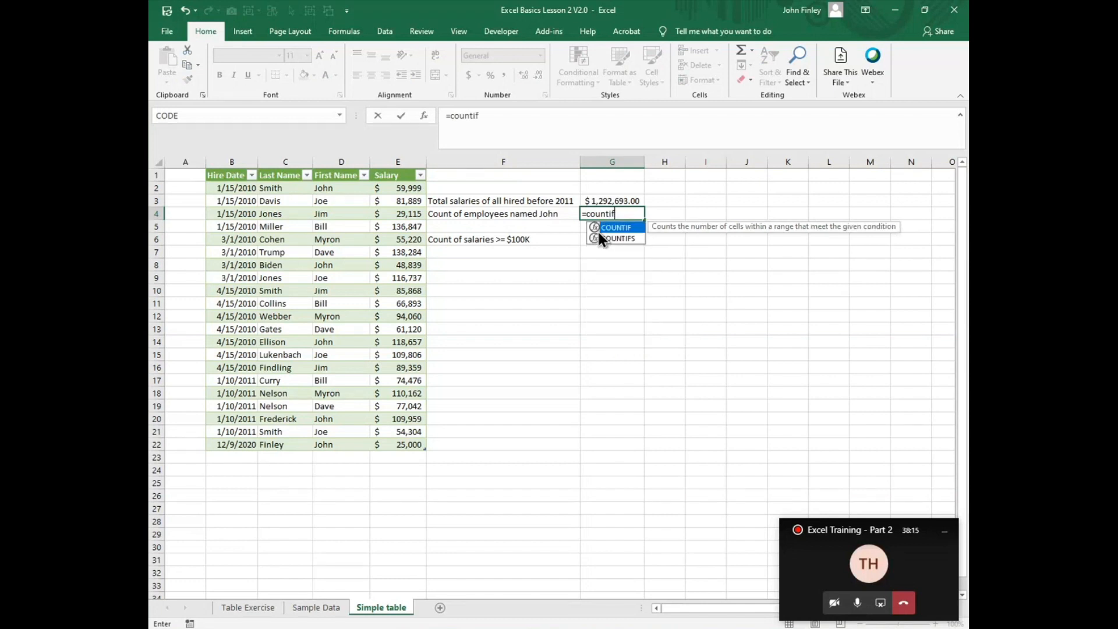
{"action": "type", "text": "(tabl"}
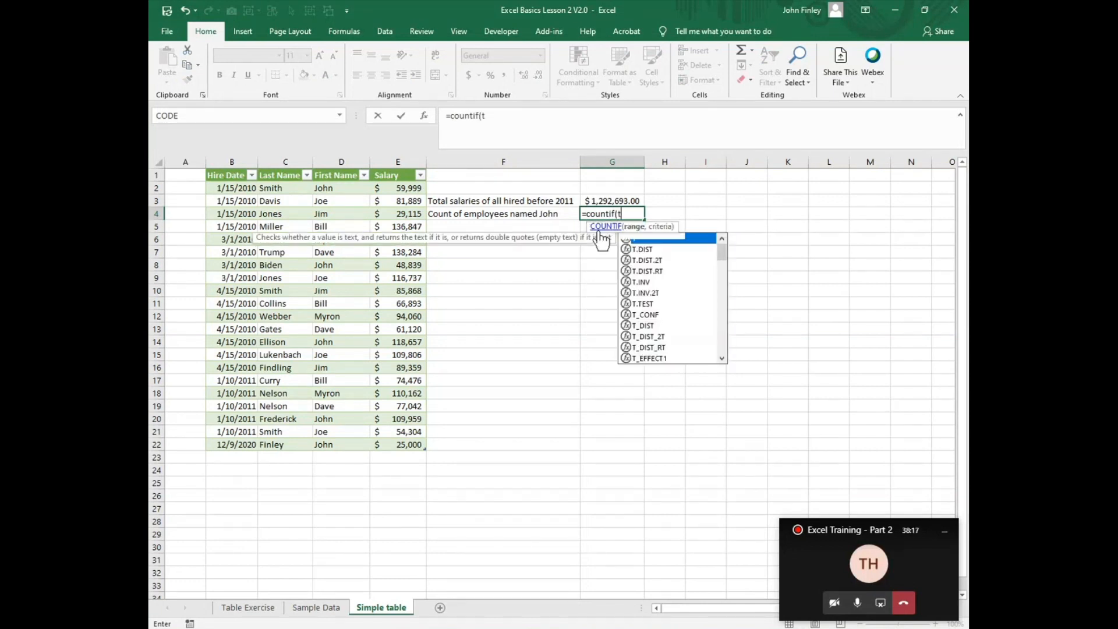
{"action": "key", "text": "BackSpace"}
{"action": "key", "text": "BackSpace"}
{"action": "key", "text": "BackSpace"}
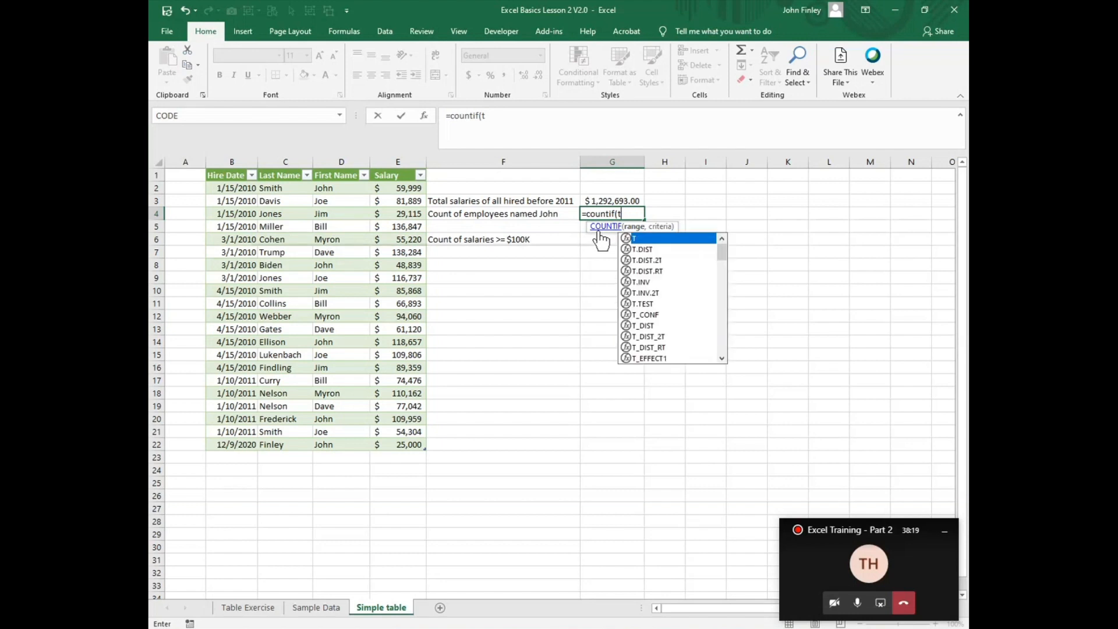
{"action": "type", "text": "bl"}
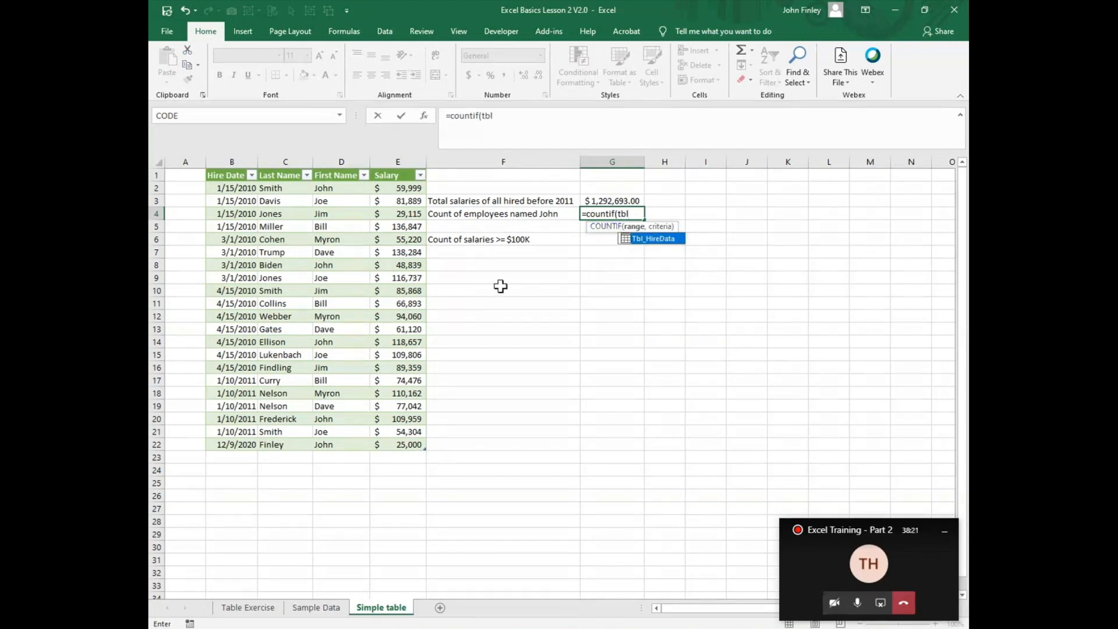
{"action": "double_click", "coordinate": [659, 239]}
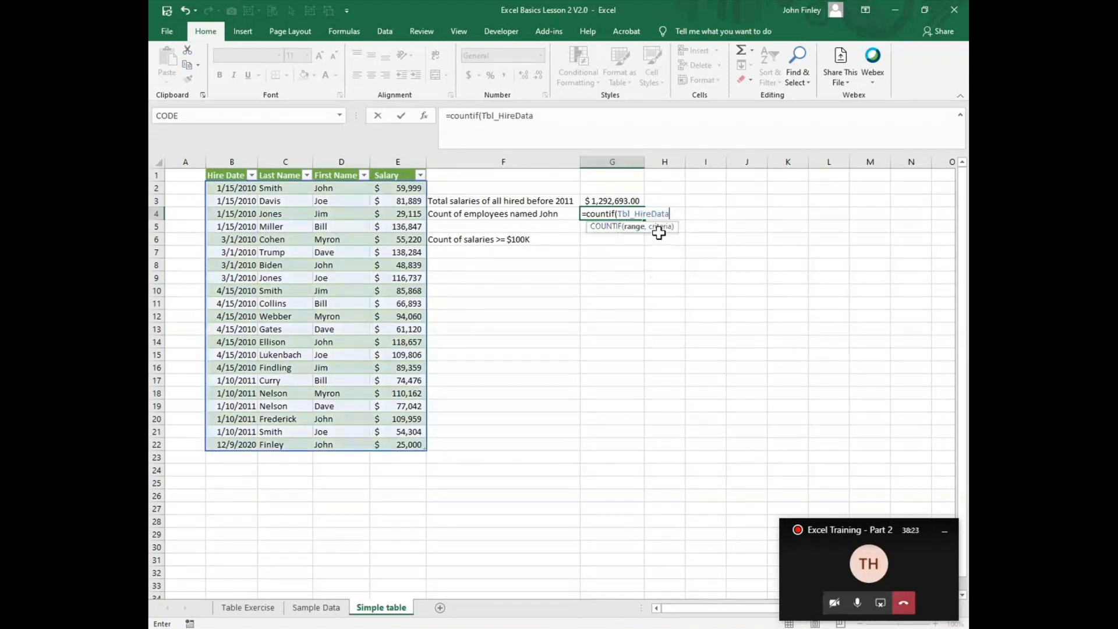
{"action": "type", "text": "["}
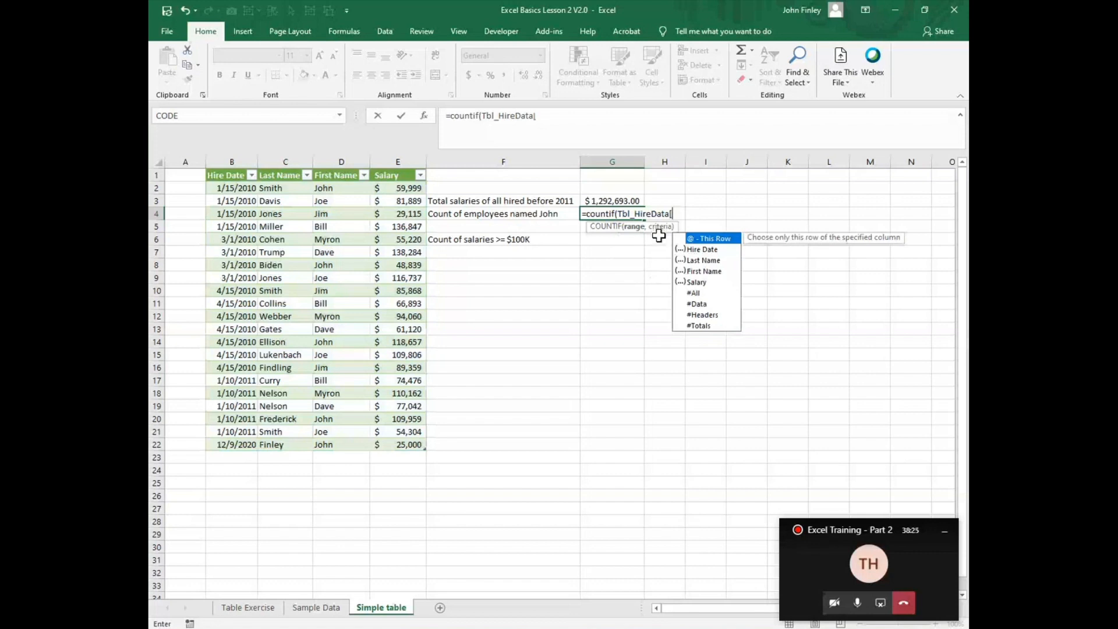
{"action": "double_click", "coordinate": [701, 272]}
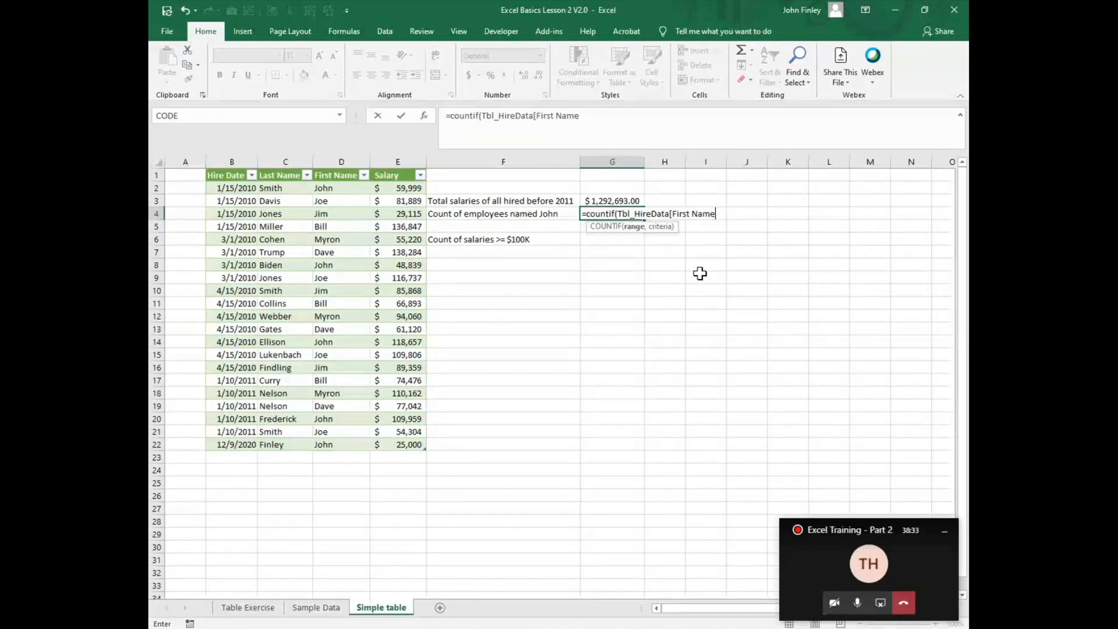
{"action": "type", "text": "]"}
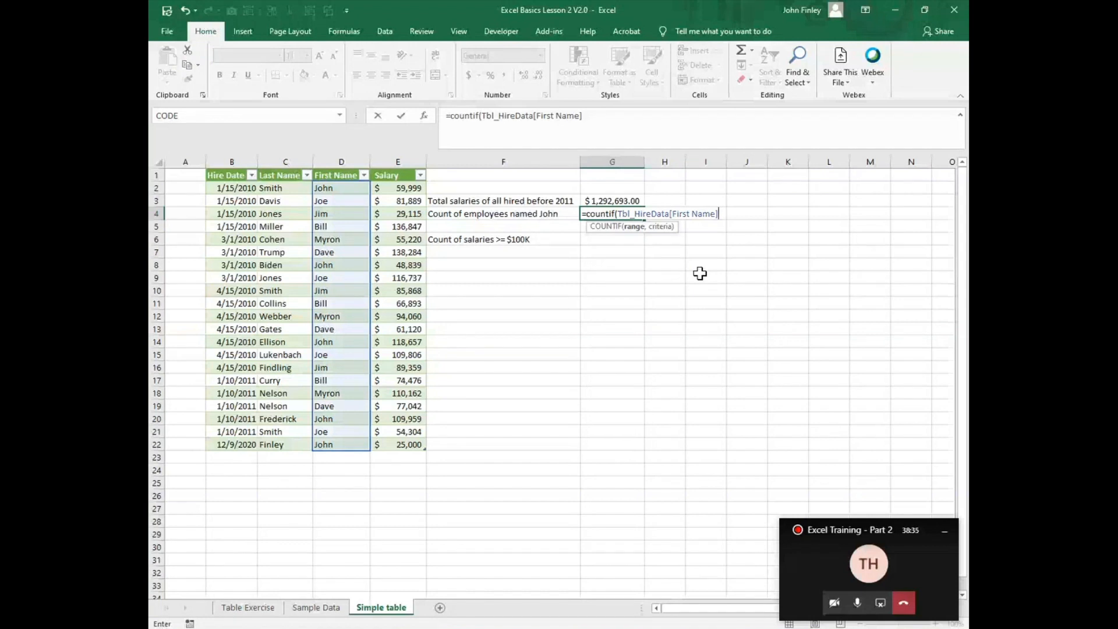
{"action": "type", "text": ","}
Step: Complete the COUNTIF formula in G4 with the first name from the F4 label, in quotes, as the criteria
{"action": "type", "text": "\"John"}
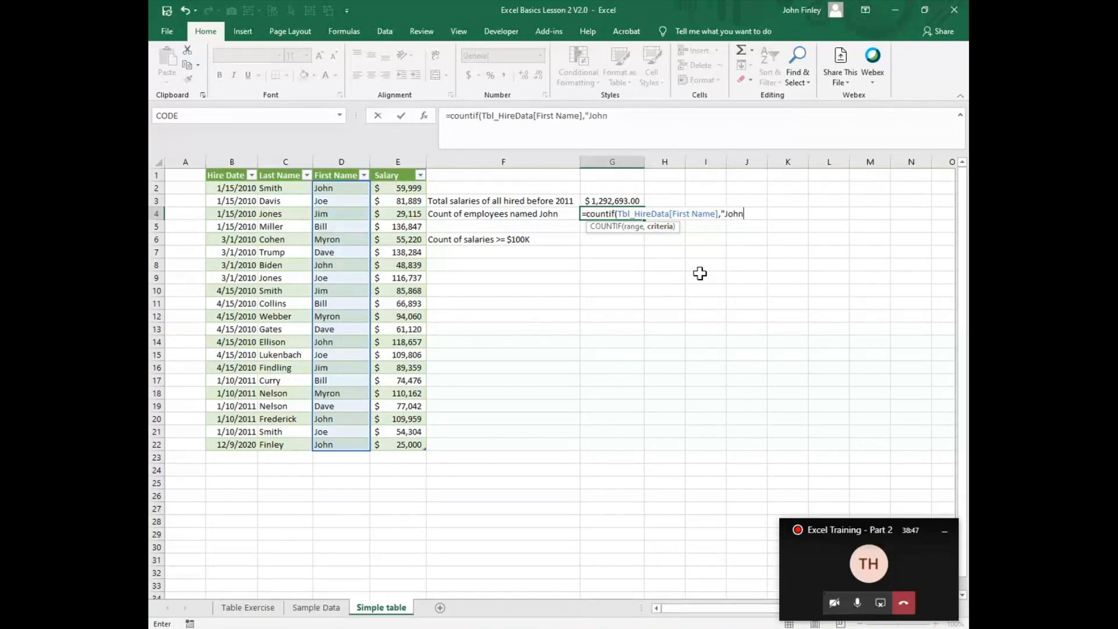
{"action": "type", "text": "\")"}
{"action": "key", "text": "Return"}
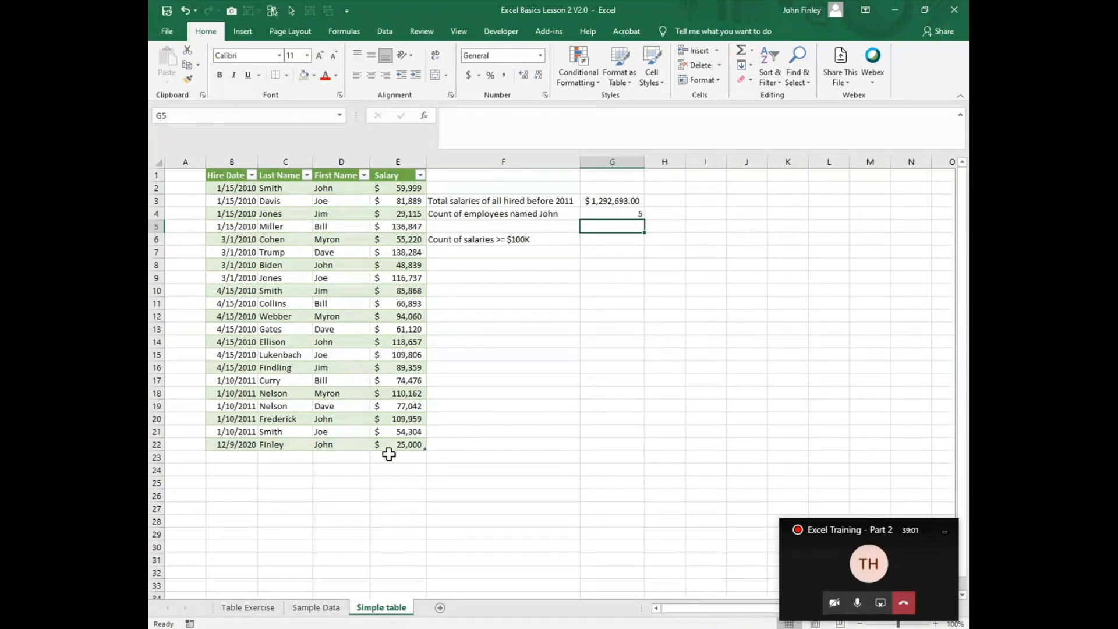
Step: Start a COUNTIF formula in G6 with Tbl_HireData[Salary] as the range
{"action": "left_click", "coordinate": [611, 244]}
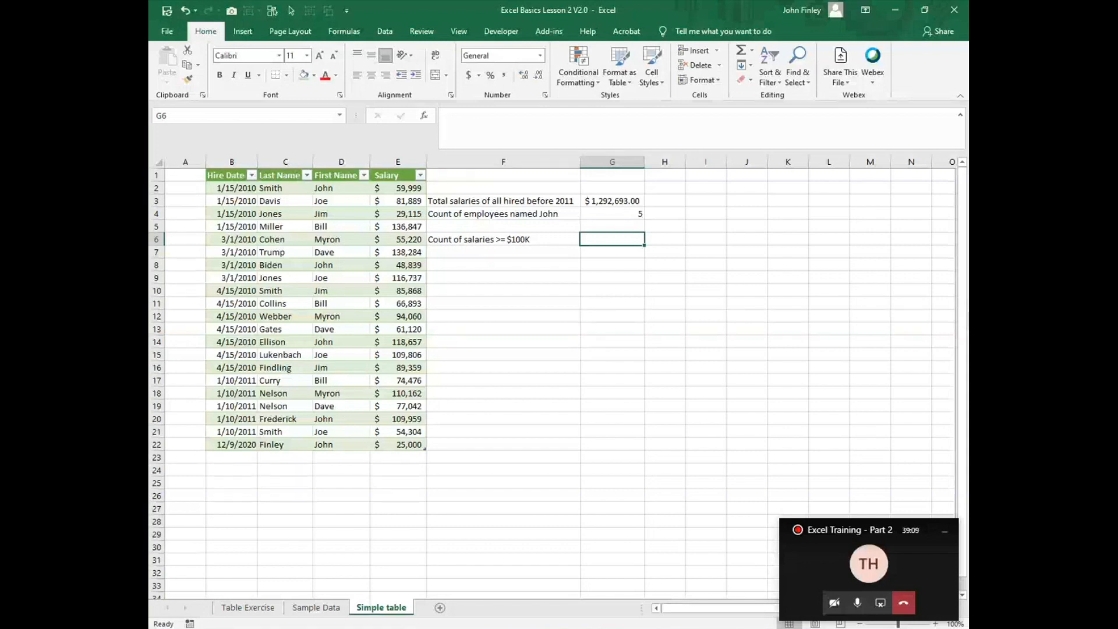
{"action": "type", "text": "=c"}
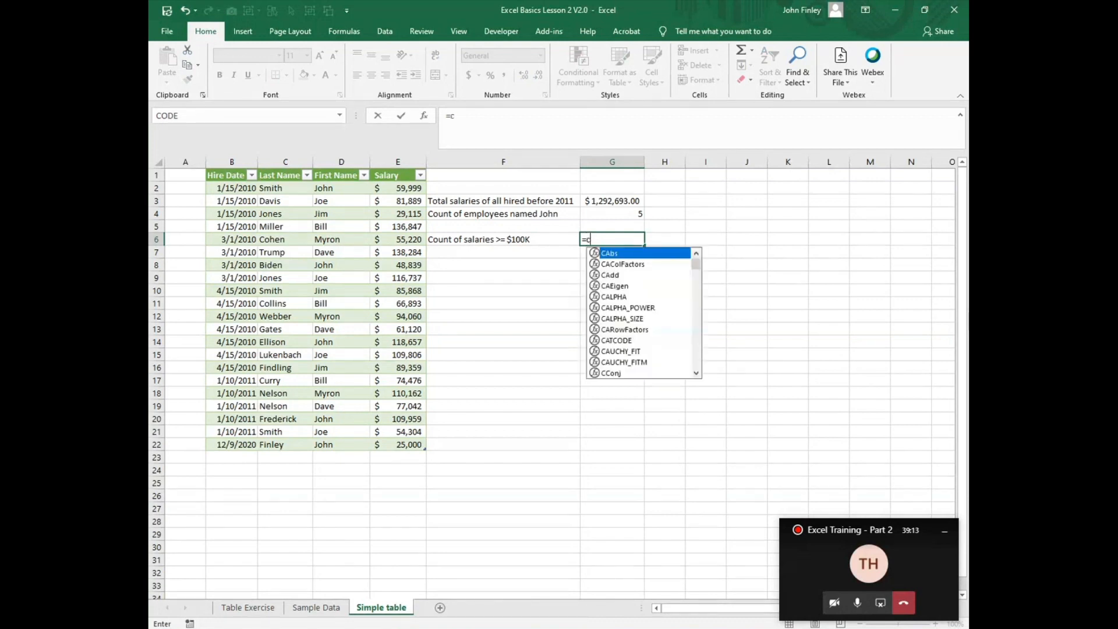
{"action": "type", "text": "ountif("}
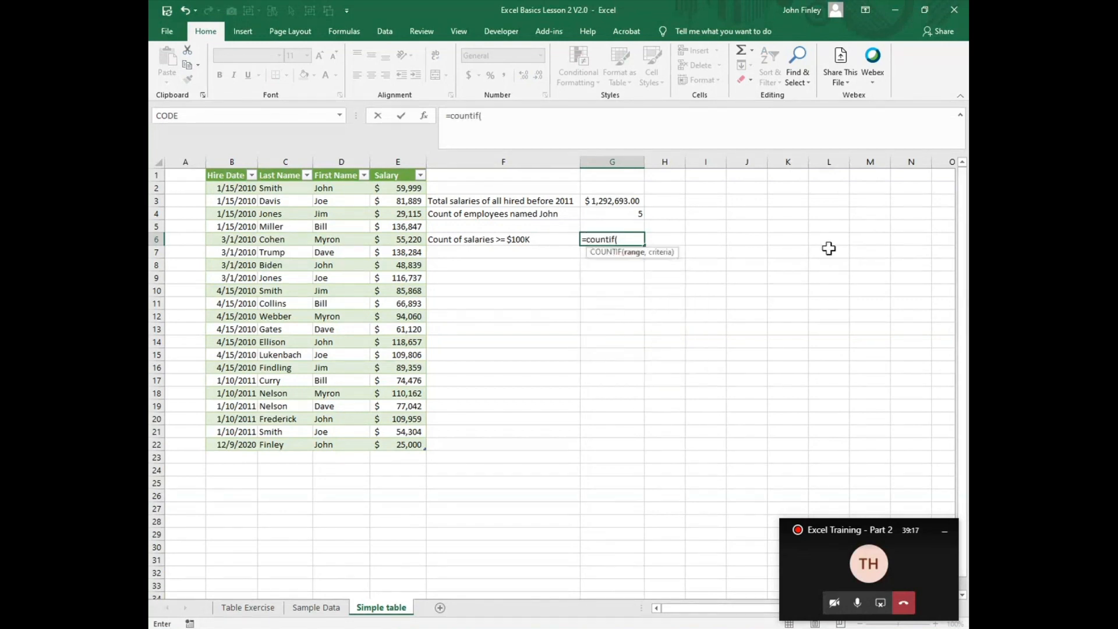
{"action": "type", "text": "tbl"}
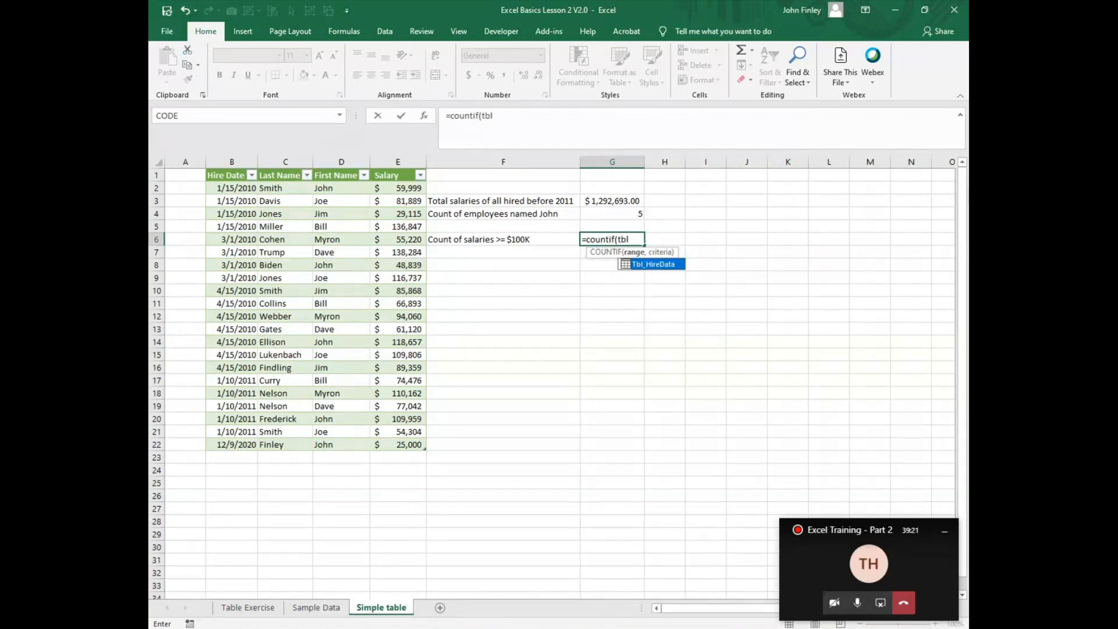
{"action": "double_click", "coordinate": [659, 266]}
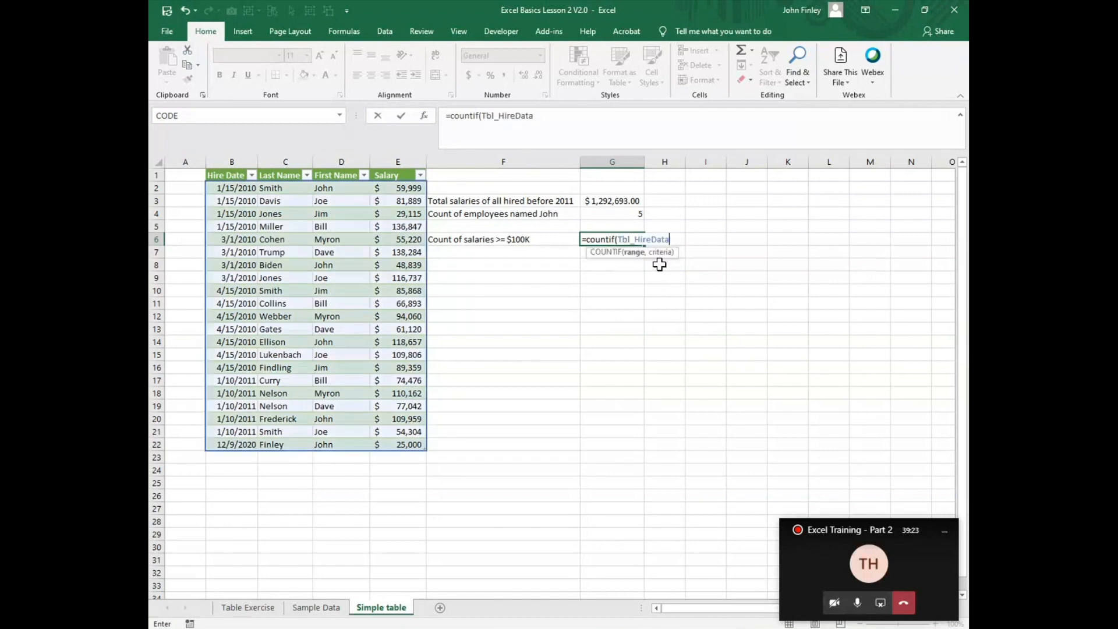
{"action": "type", "text": "["}
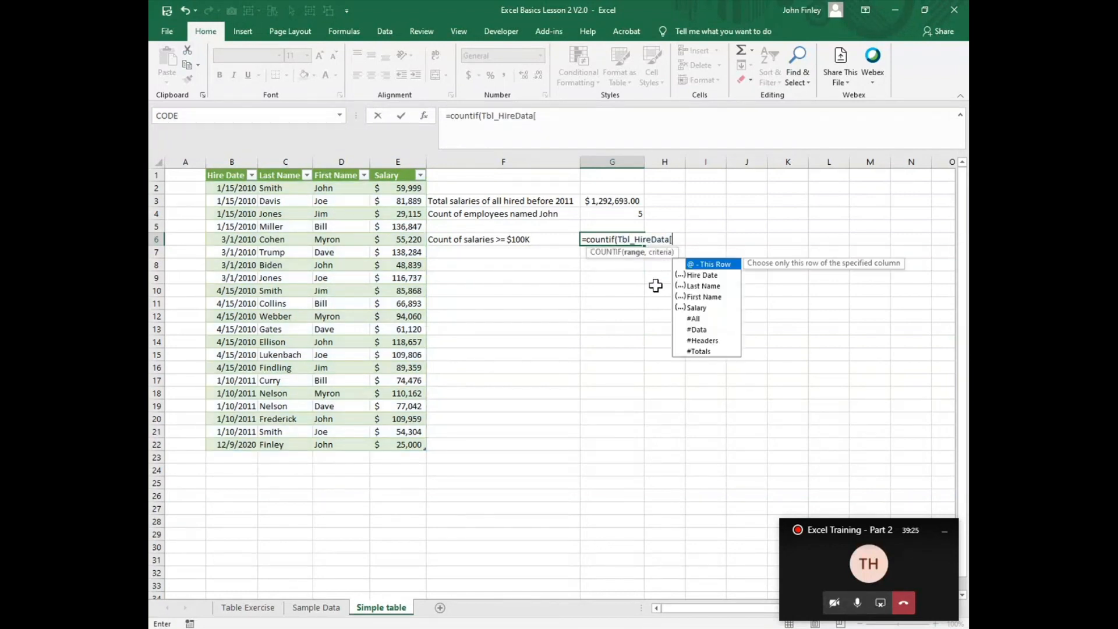
{"action": "left_click", "coordinate": [697, 308]}
{"action": "double_click", "coordinate": [697, 308]}
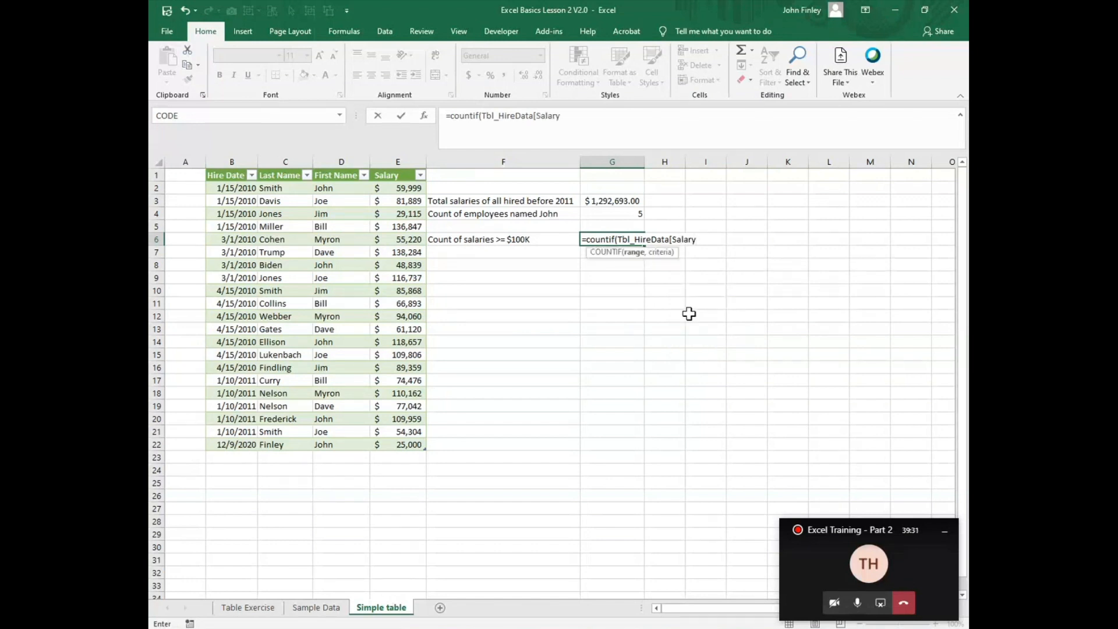
{"action": "type", "text": "]"}
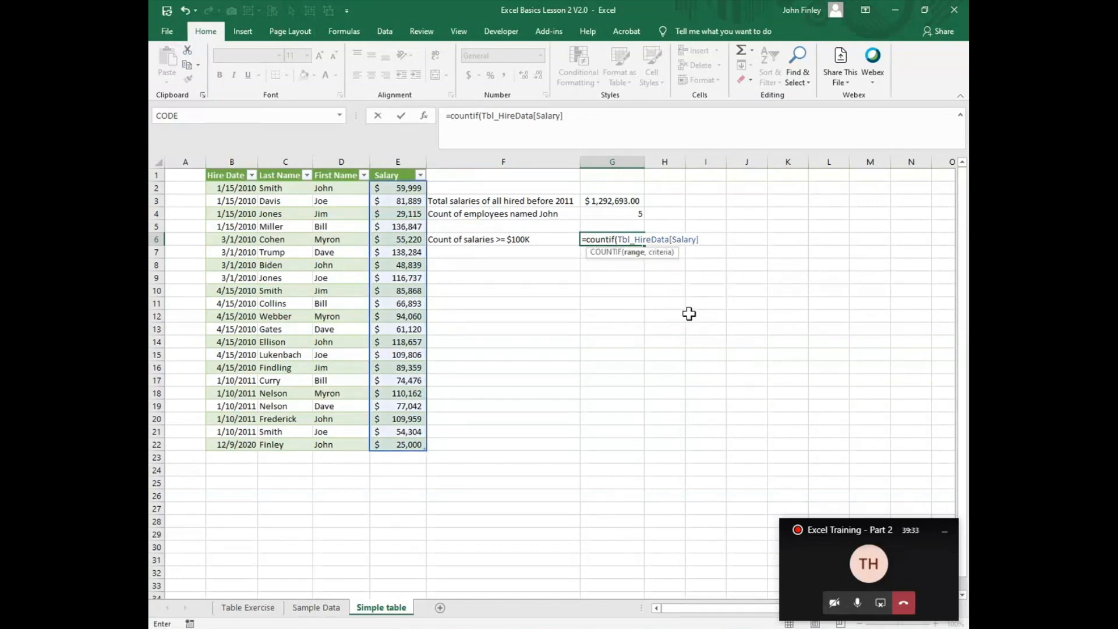
{"action": "type", "text": ",\">100000"}
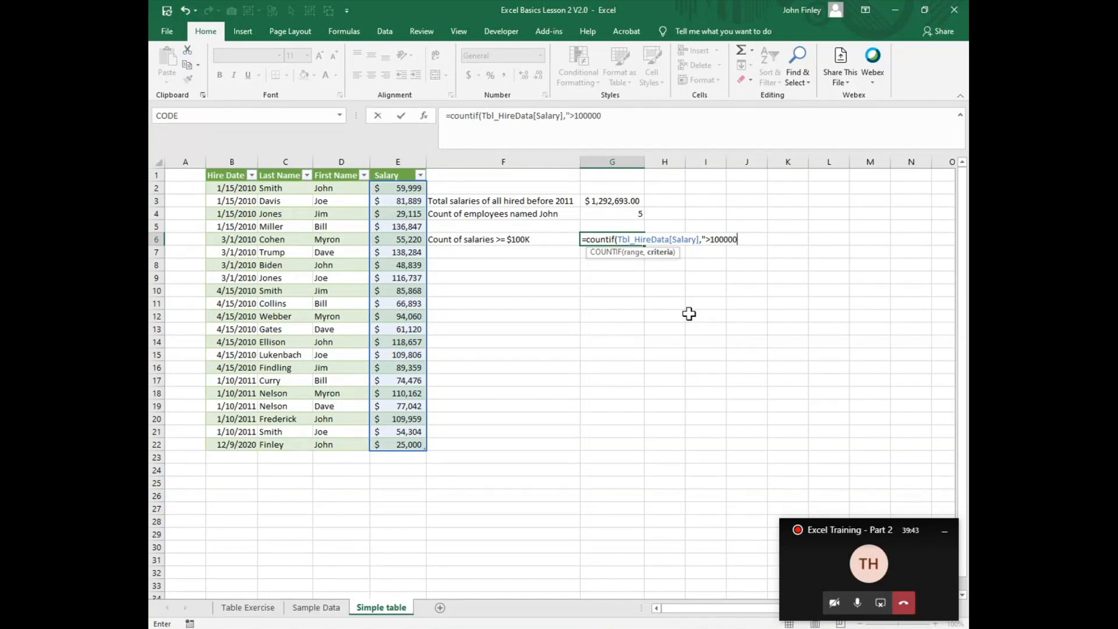
{"action": "type", "text": "\""}
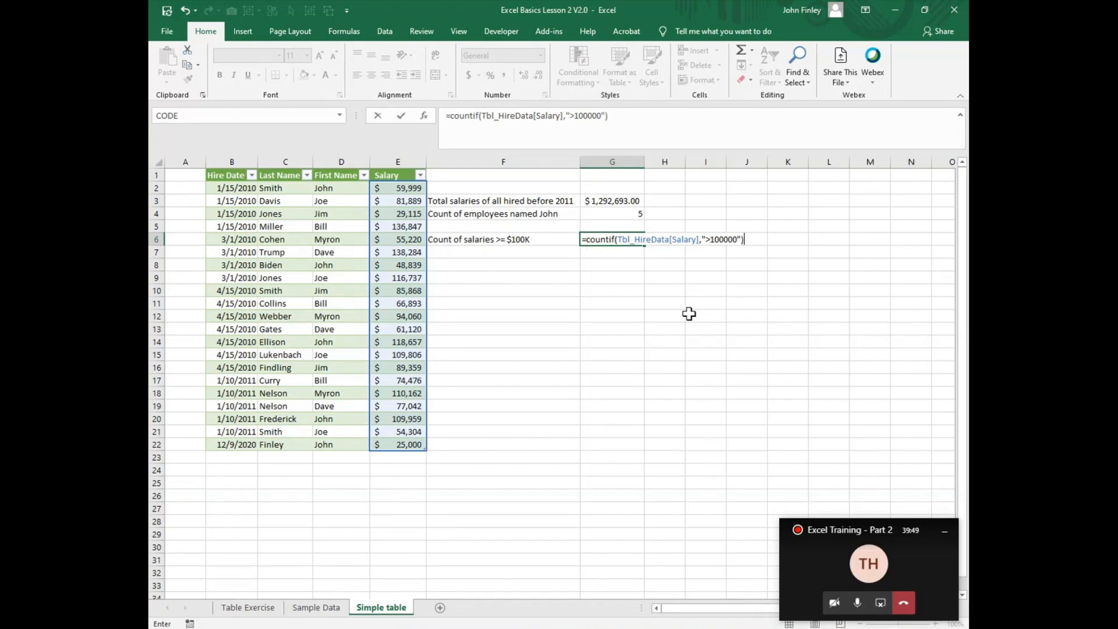
Step: Complete the COUNTIF formula in G6 with the criteria ">100000"
{"action": "key", "text": "Return"}
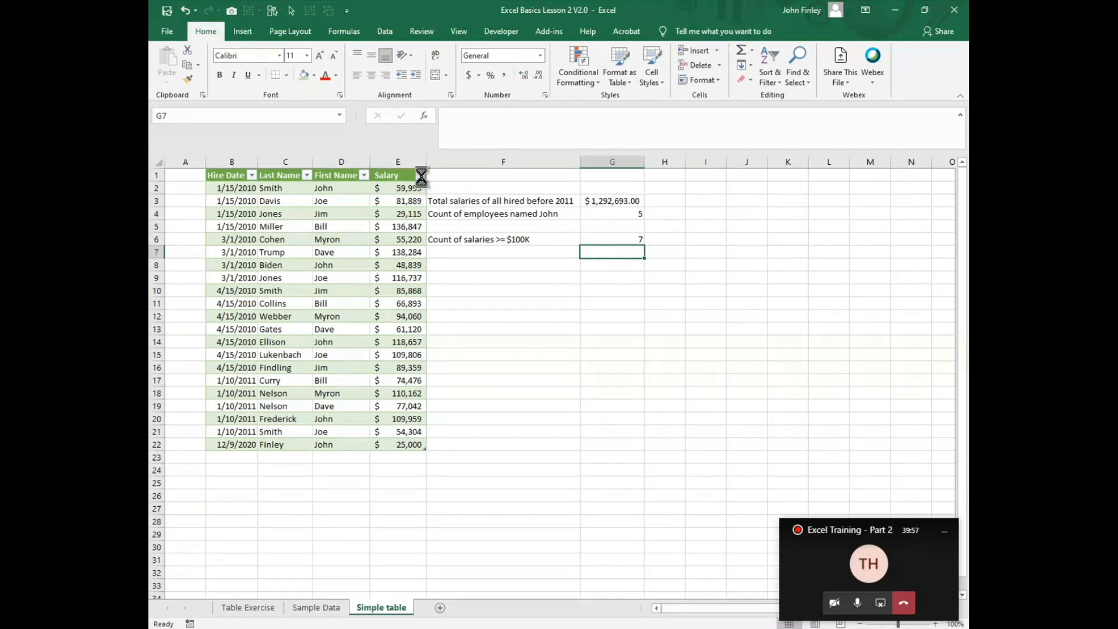
Step: Filter the Salary column to values greater than 100000 and select the remaining salaries to check their count
{"action": "left_click", "coordinate": [420, 174]}
{"action": "mouse_move", "coordinate": [339, 284]}
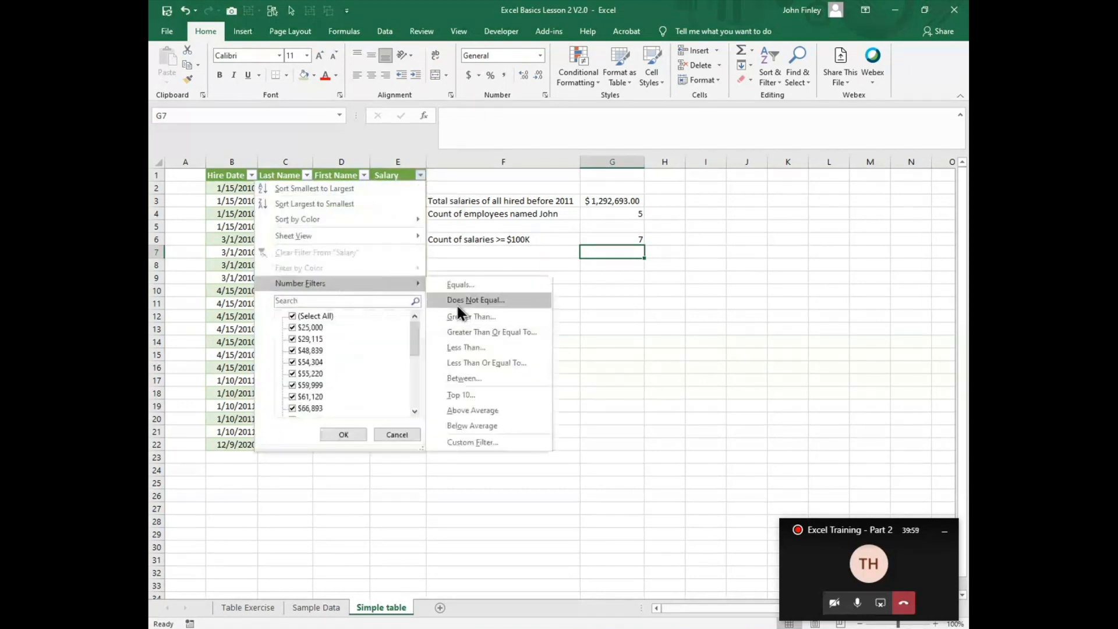
{"action": "left_click", "coordinate": [468, 319]}
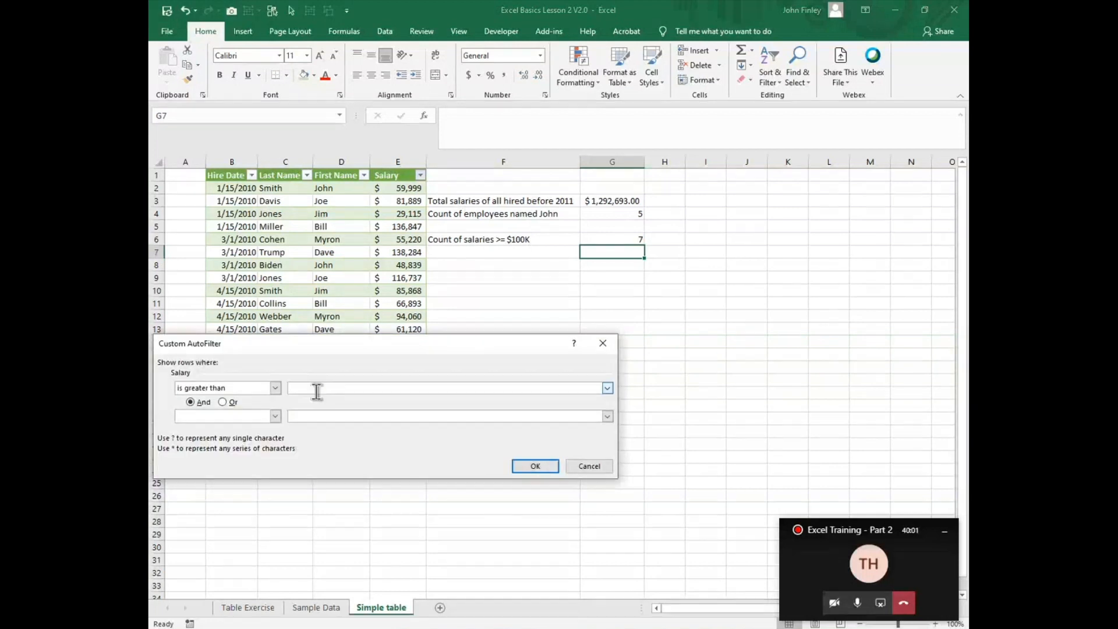
{"action": "type", "text": "100000"}
{"action": "key", "text": "Return"}
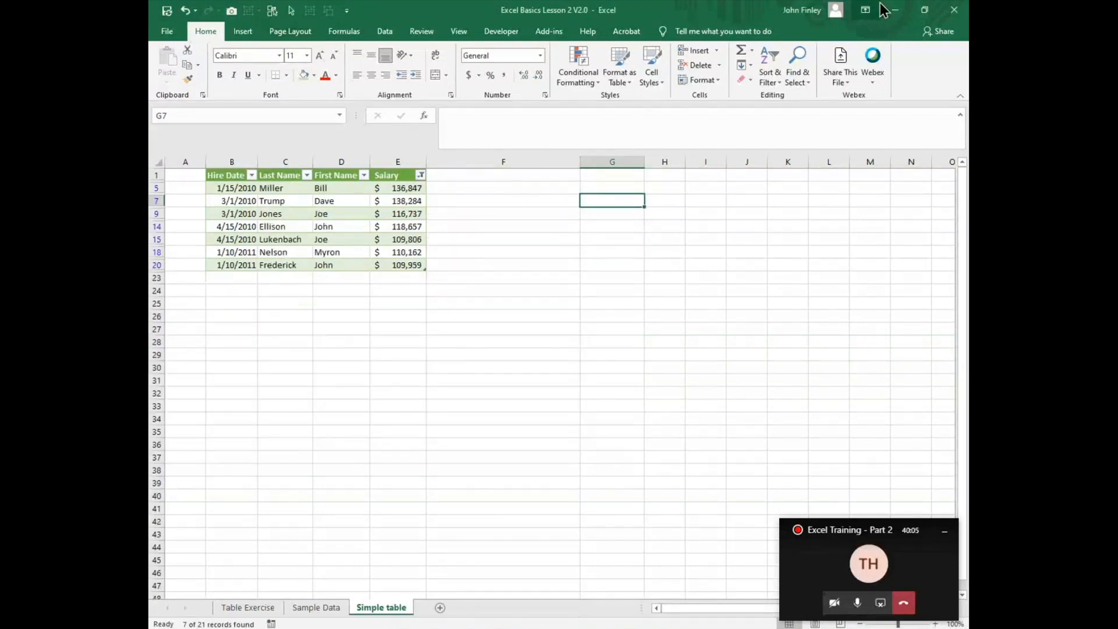
{"action": "left_click_drag", "start_coordinate": [409, 189], "coordinate": [399, 265]}
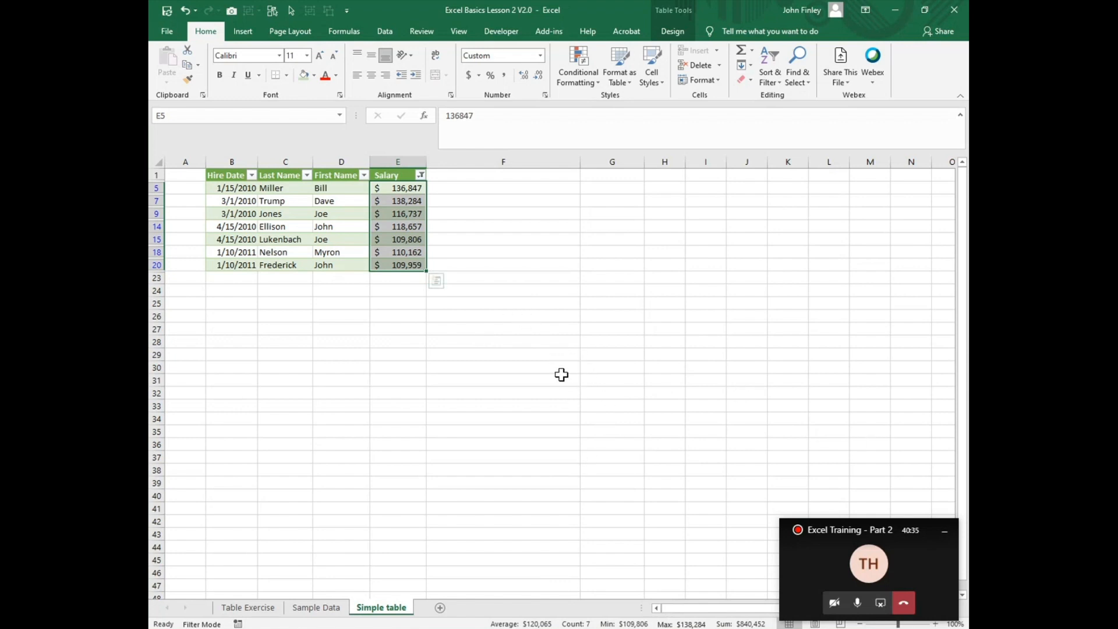
Step: Clear the filter from the Salary column and deselect the salaries
{"action": "left_click", "coordinate": [420, 175]}
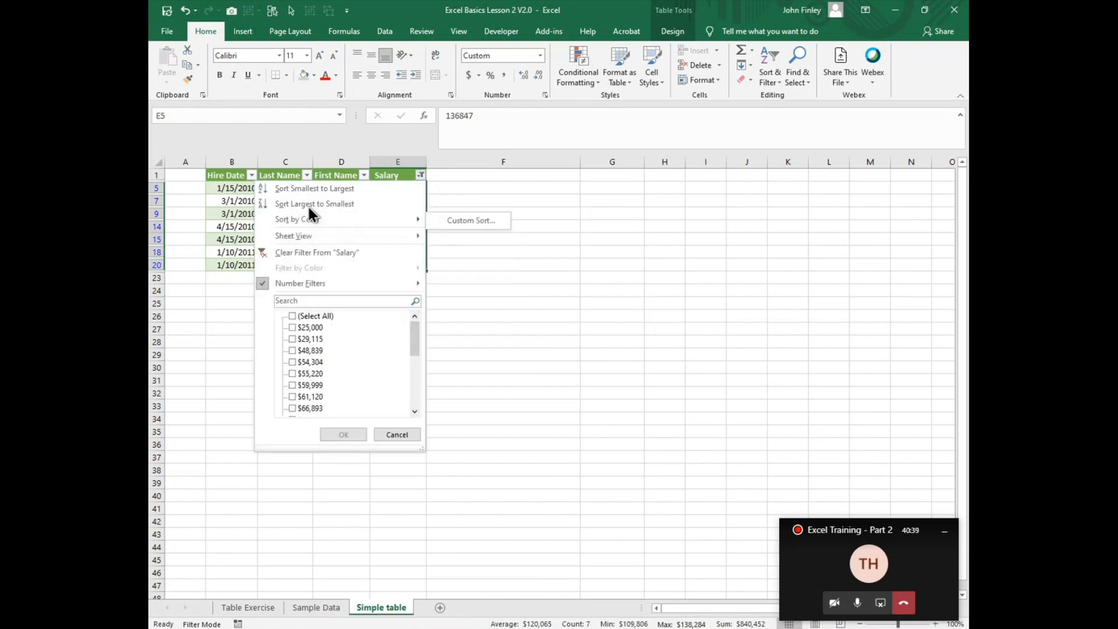
{"action": "left_click", "coordinate": [304, 253]}
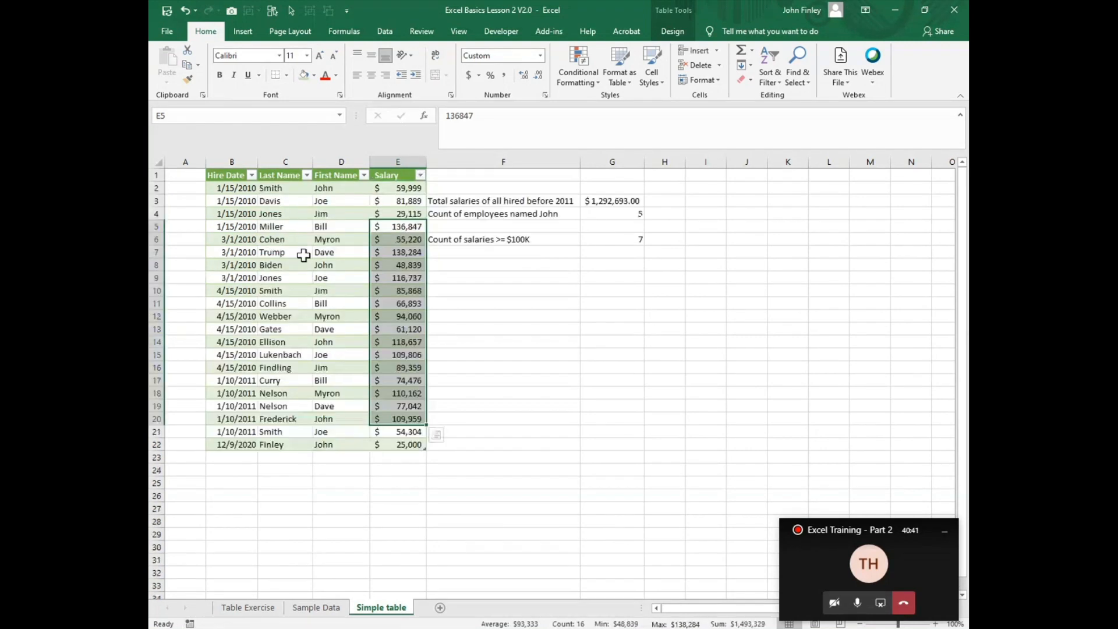
{"action": "left_click", "coordinate": [559, 483]}
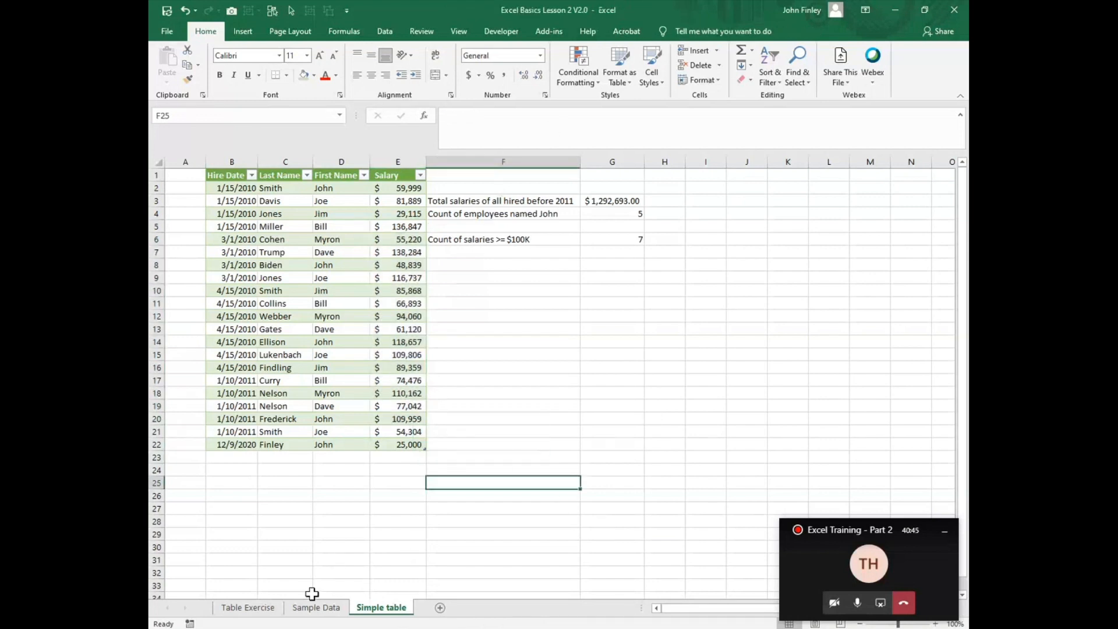
Step: Switch to the Table Exercise sheet, test the Go to Simple Table link in A12, and return to Table Exercise
{"action": "left_click", "coordinate": [247, 611]}
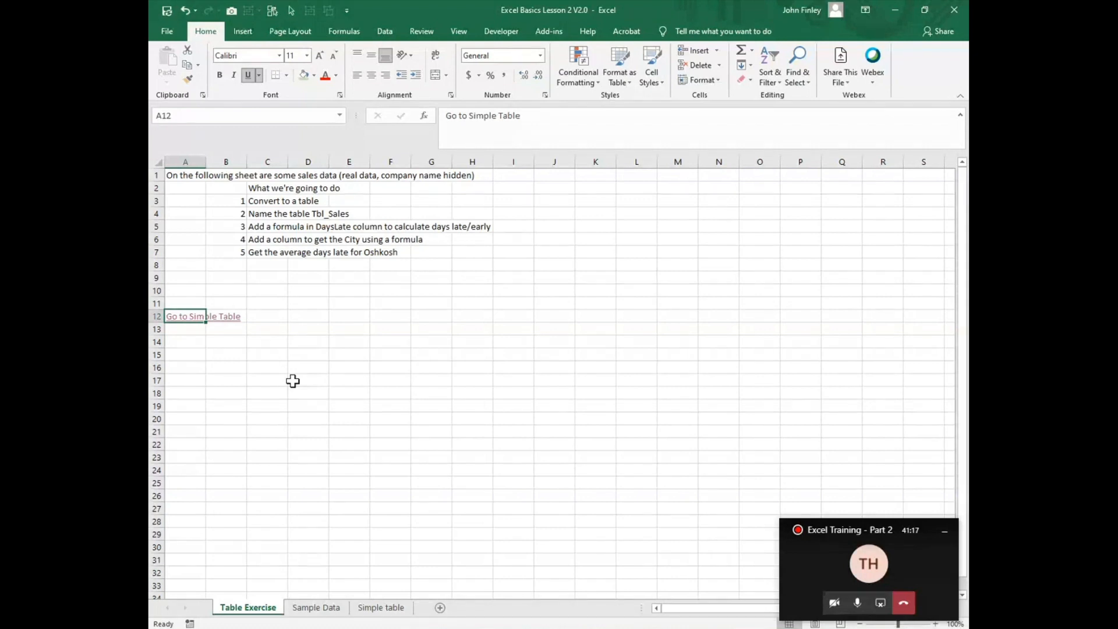
{"action": "left_click", "coordinate": [173, 320]}
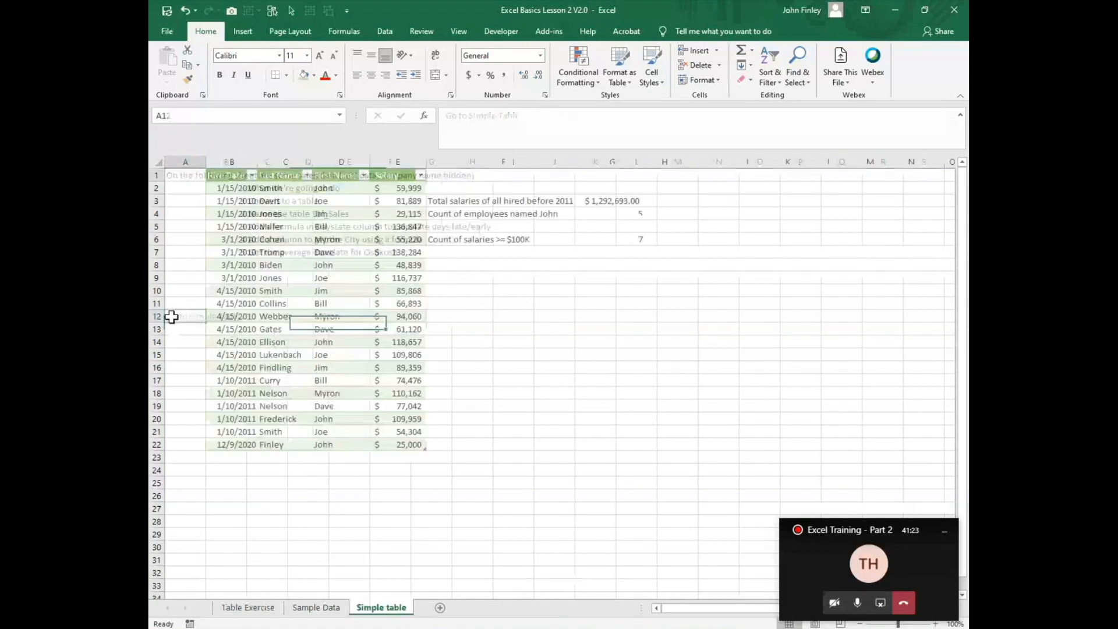
{"action": "left_click", "coordinate": [233, 607]}
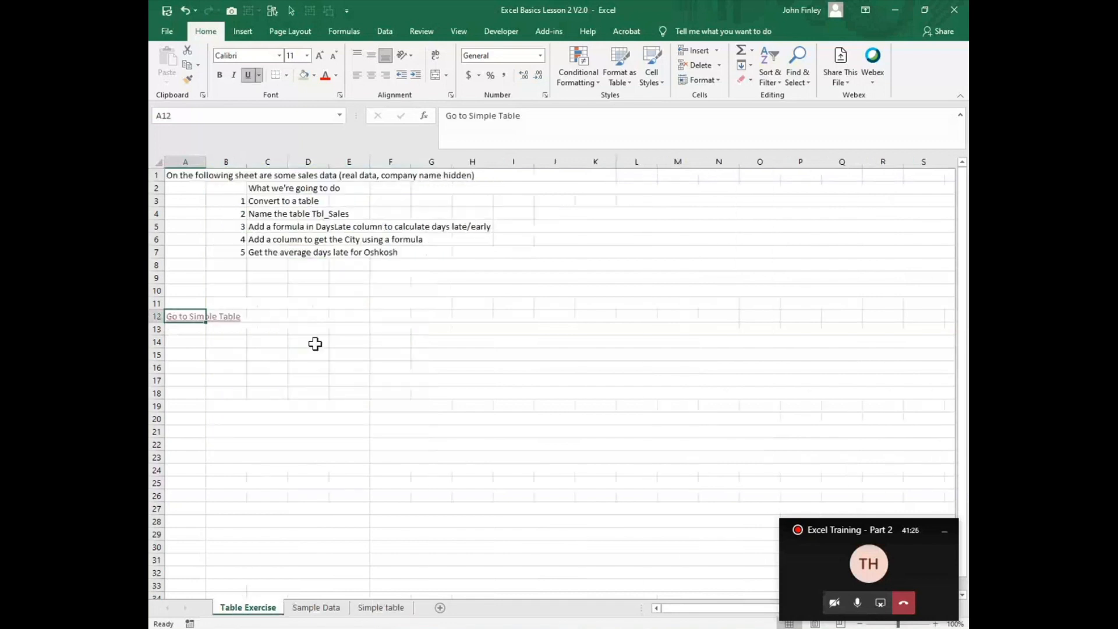
Step: Check the link target in the hyperlink settings of the Go to Simple Table cell A12 and accept the settings
{"action": "left_click", "coordinate": [280, 317]}
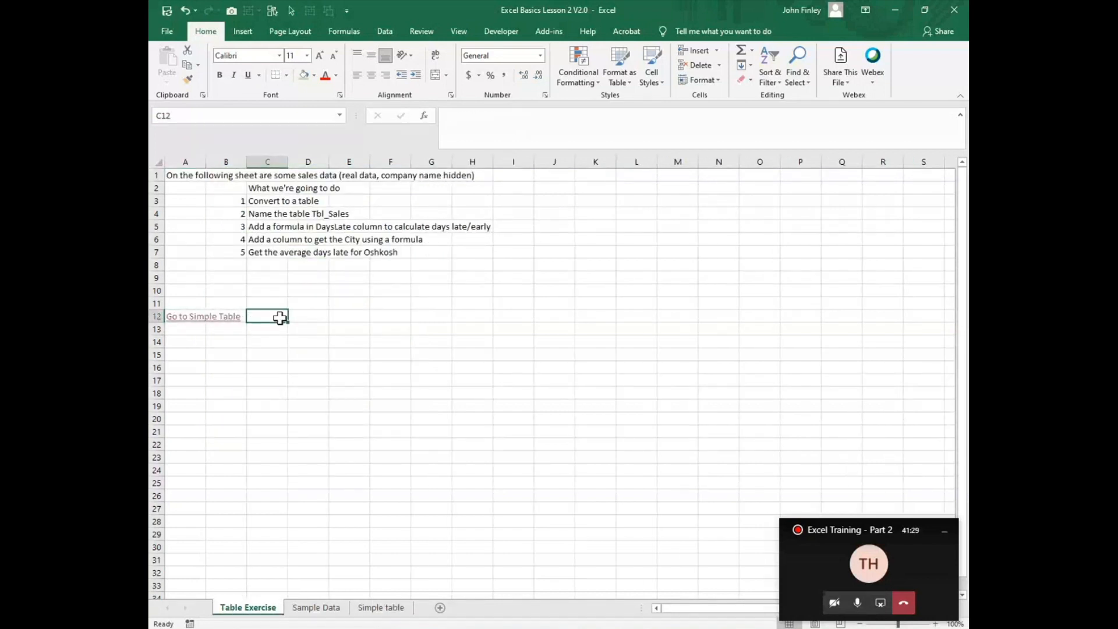
{"action": "right_click", "coordinate": [175, 316]}
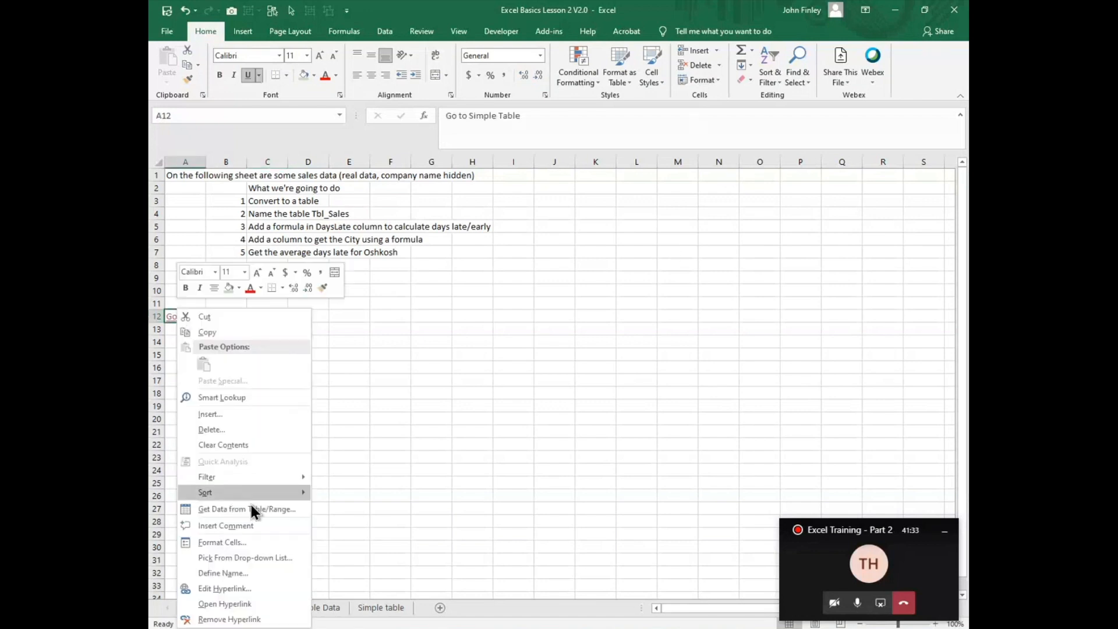
{"action": "left_click", "coordinate": [219, 589]}
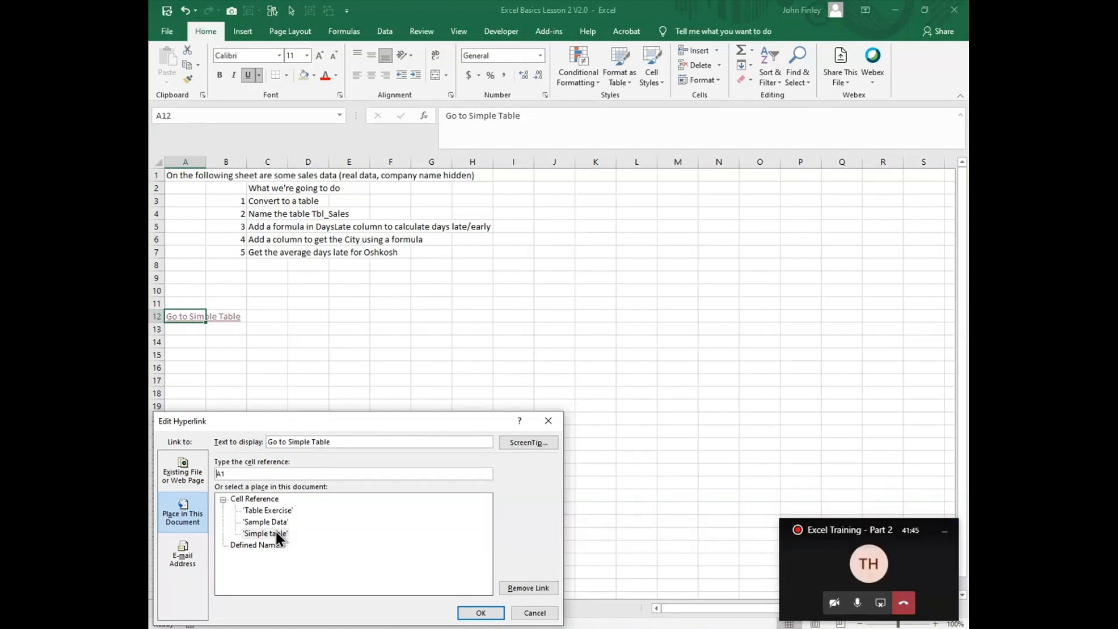
{"action": "left_click", "coordinate": [482, 613]}
Step: Enter the text "Go to Sample Data" in cell A14 of the Table Exercise sheet
{"action": "left_click", "coordinate": [180, 343]}
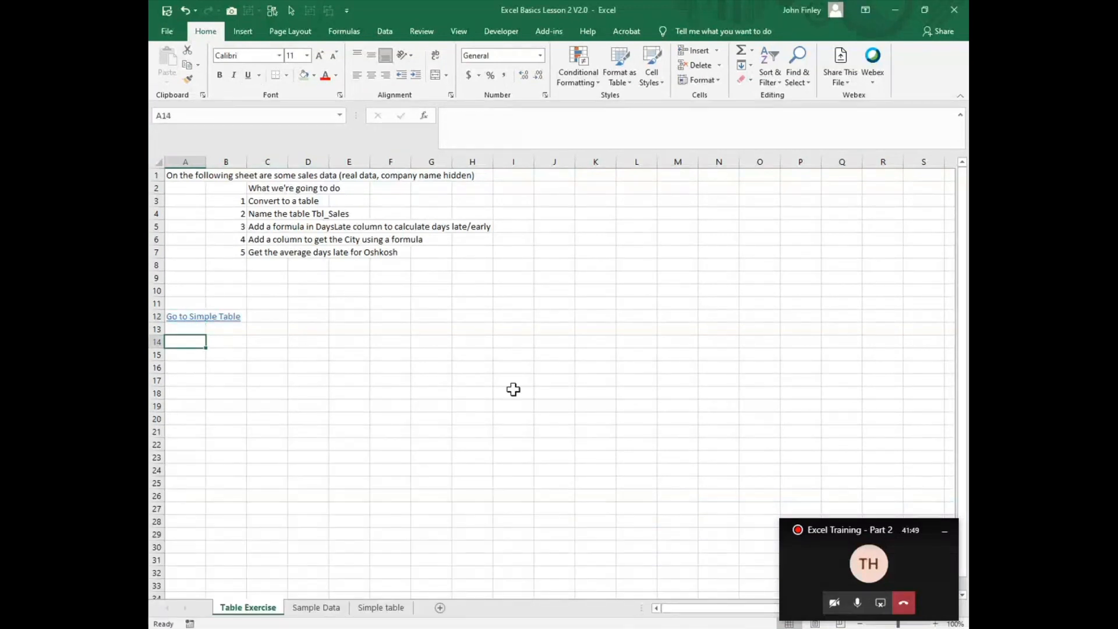
{"action": "type", "text": "G"}
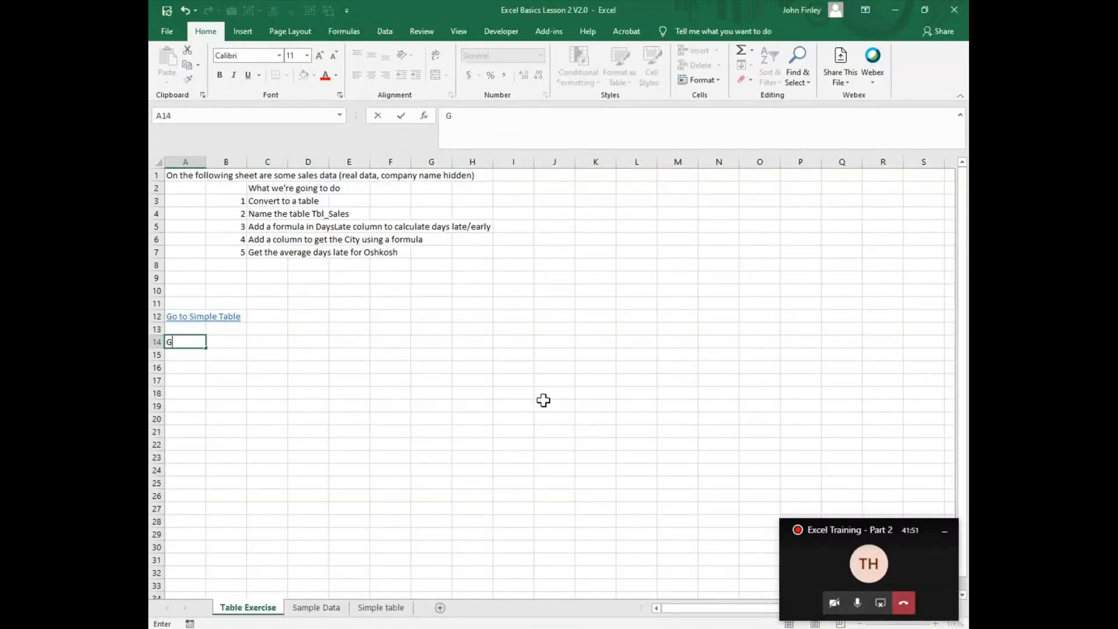
{"action": "type", "text": "o to Sample Data"}
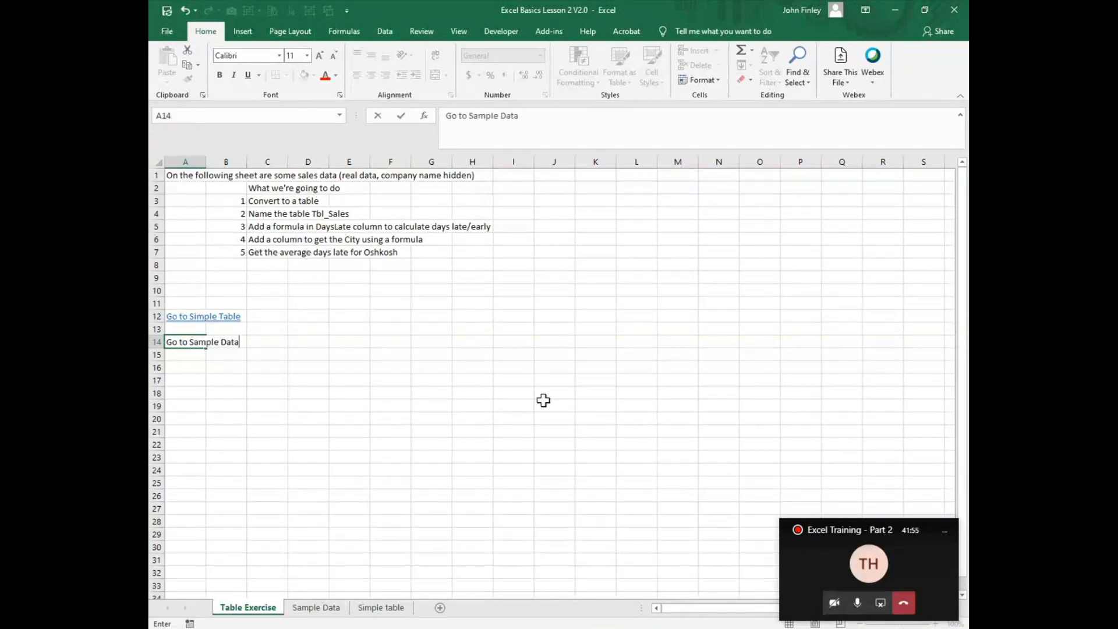
{"action": "key", "text": "Return"}
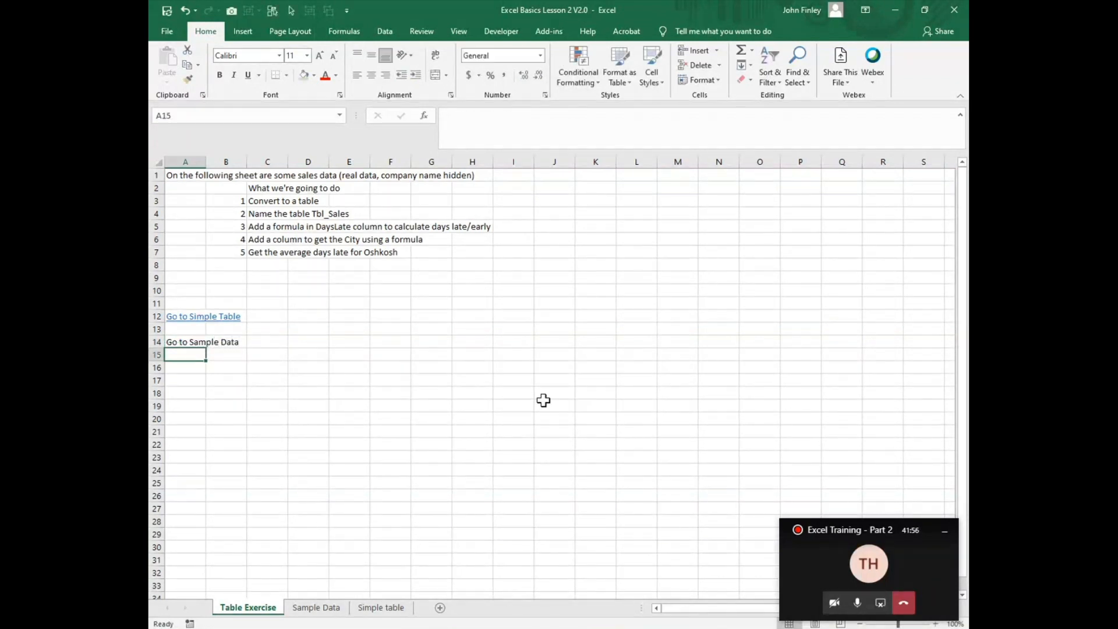
Step: Link the A14 text to cell A1 of the Sample Data sheet in this document and follow the link
{"action": "left_click", "coordinate": [168, 341]}
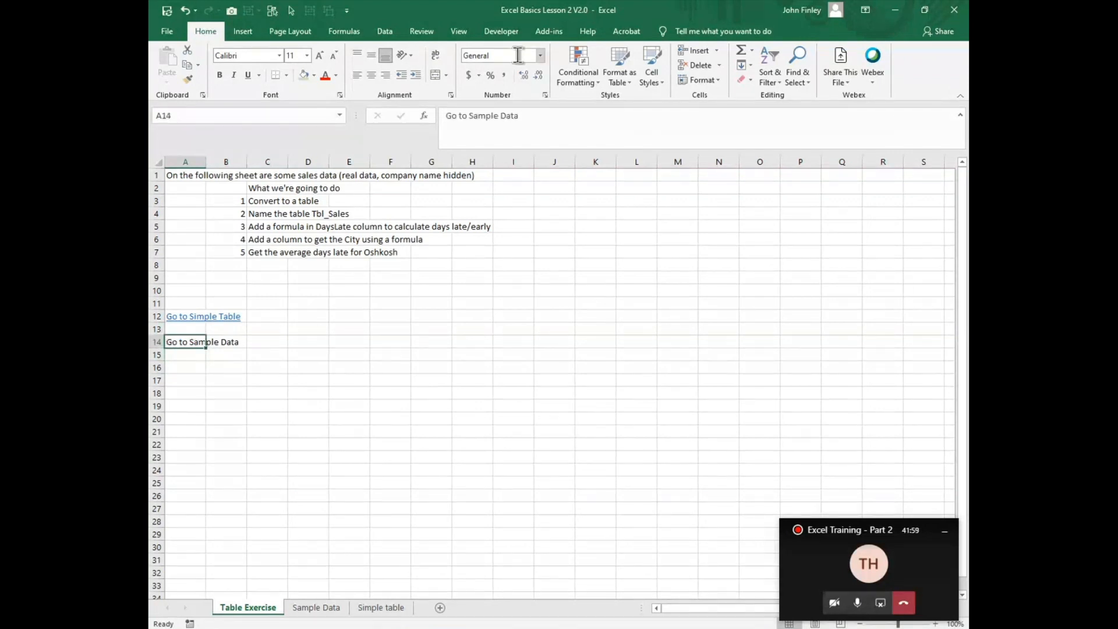
{"action": "left_click", "coordinate": [234, 39]}
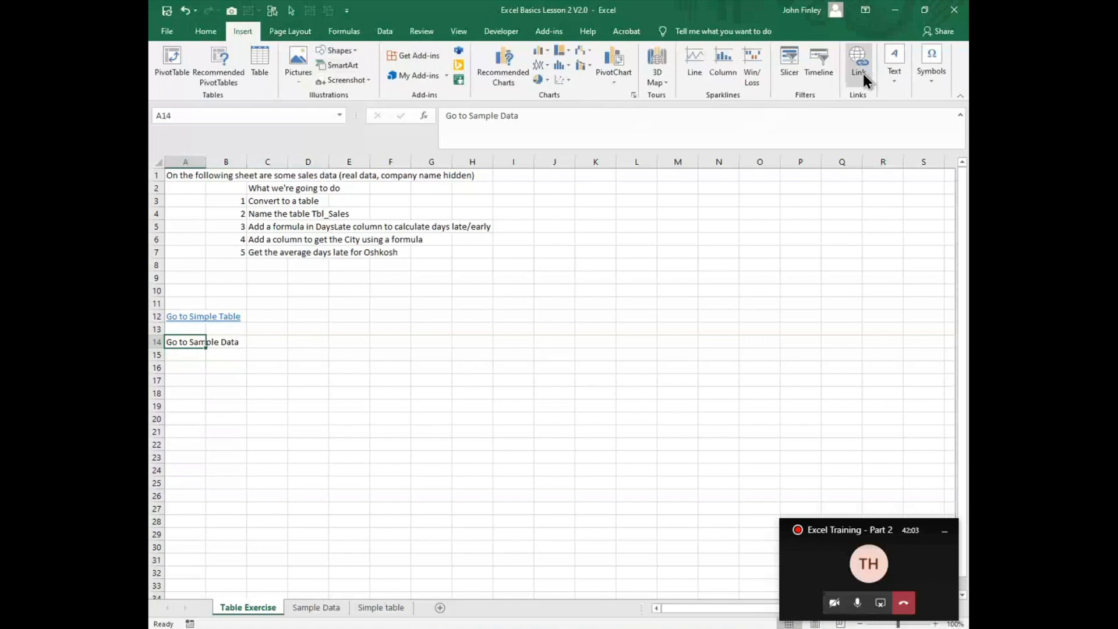
{"action": "left_click", "coordinate": [858, 74]}
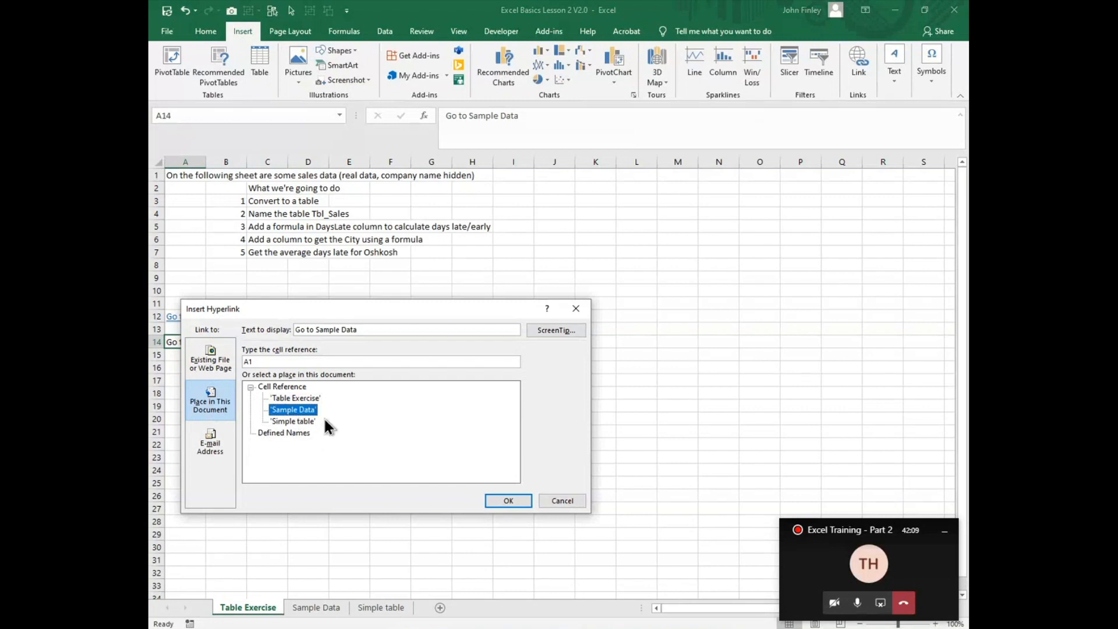
{"action": "left_click", "coordinate": [508, 500]}
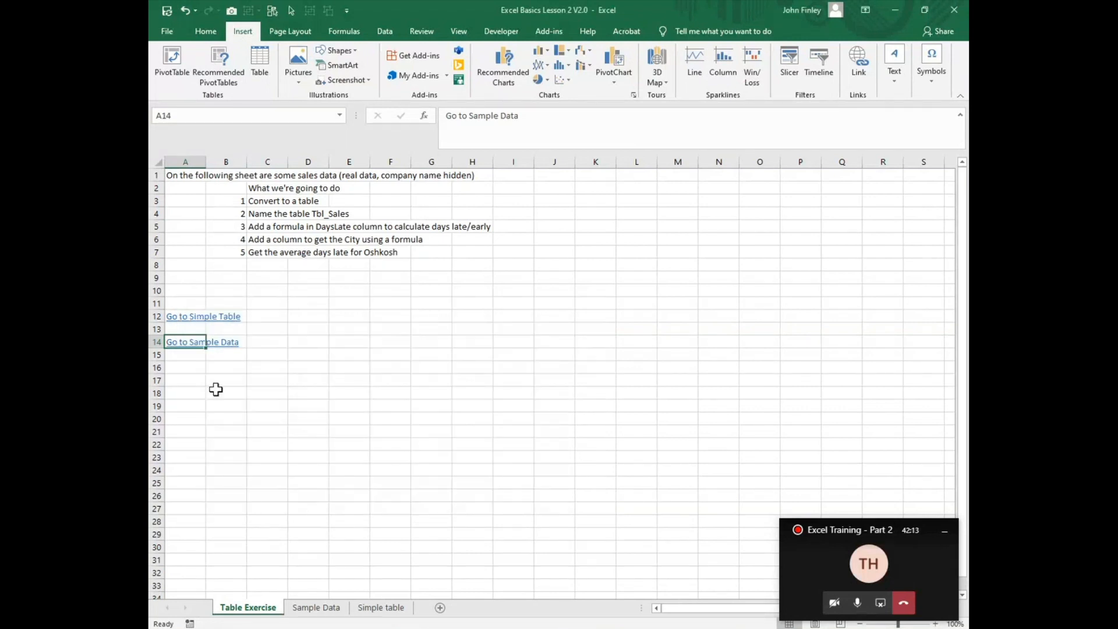
{"action": "left_click", "coordinate": [176, 343]}
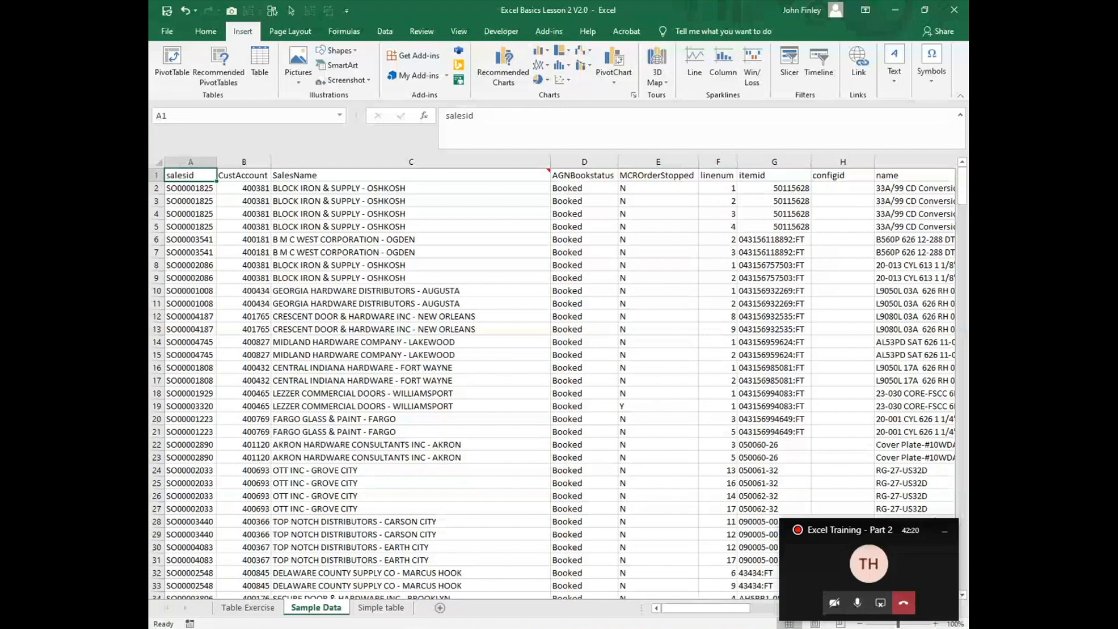
Step: On the Simple table sheet, display the formula of G3 as text in H3 using FORMULATEXT
{"action": "mouse_move", "coordinate": [729, 628]}
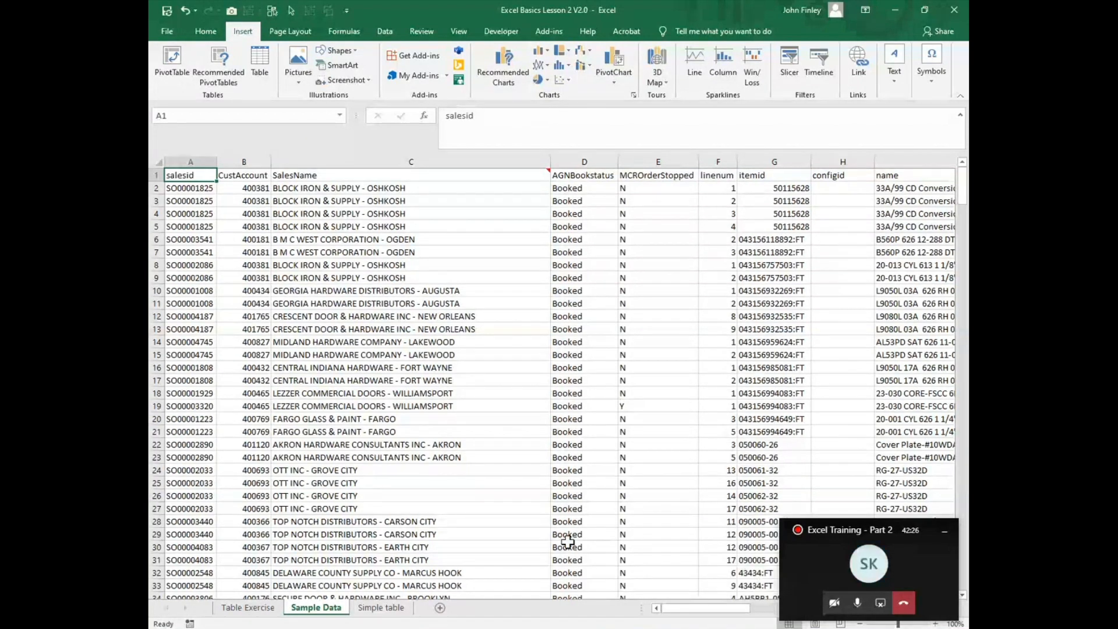
{"action": "left_click", "coordinate": [389, 608]}
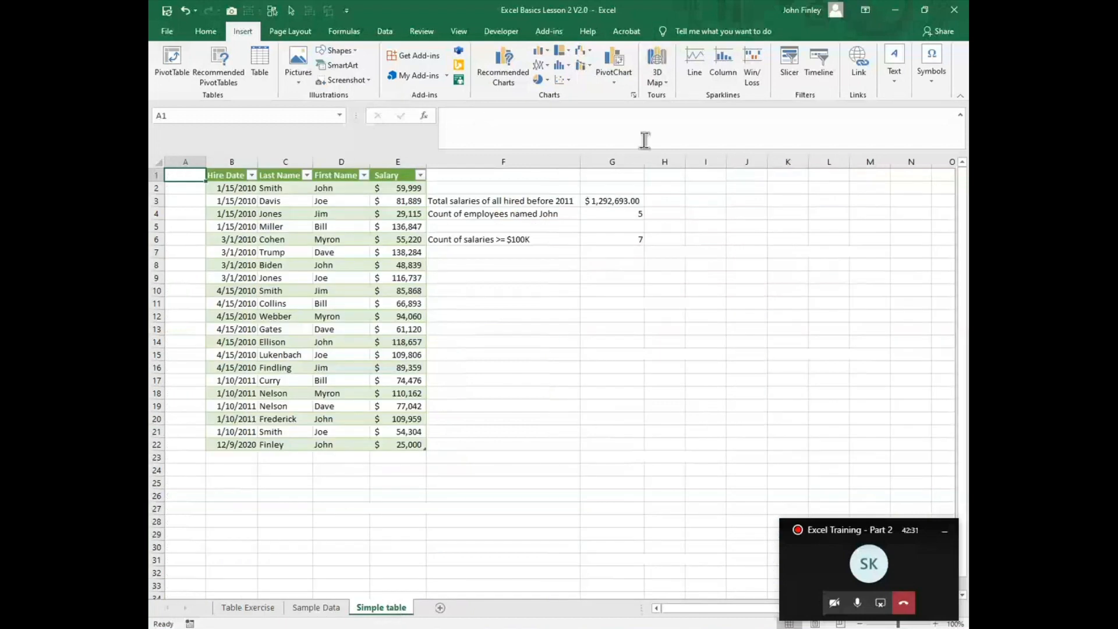
{"action": "left_click", "coordinate": [630, 202]}
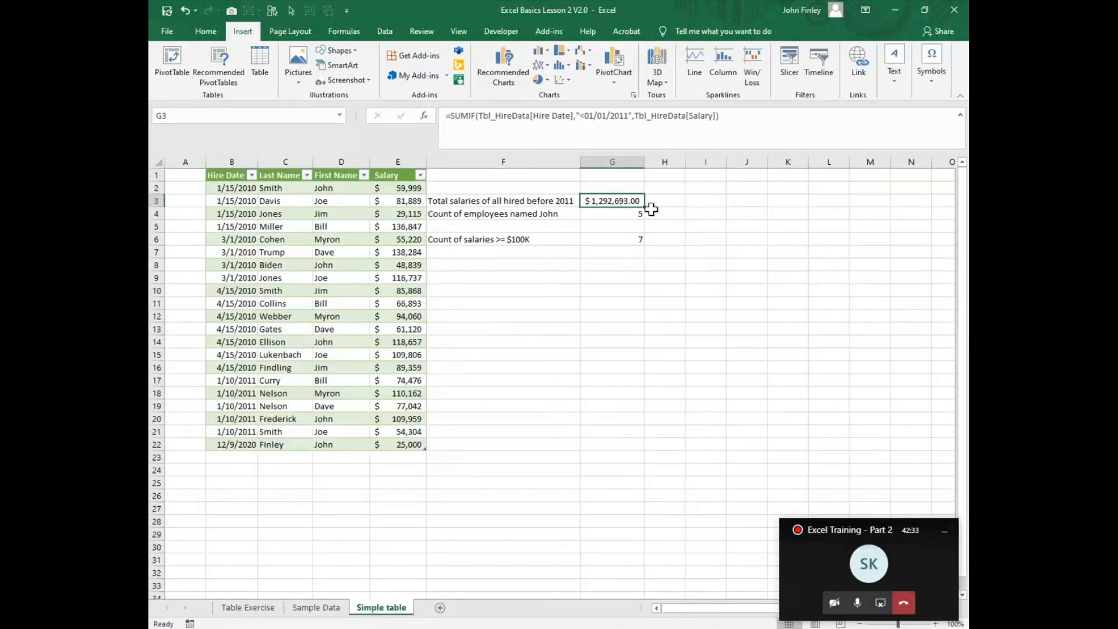
{"action": "left_click", "coordinate": [670, 199]}
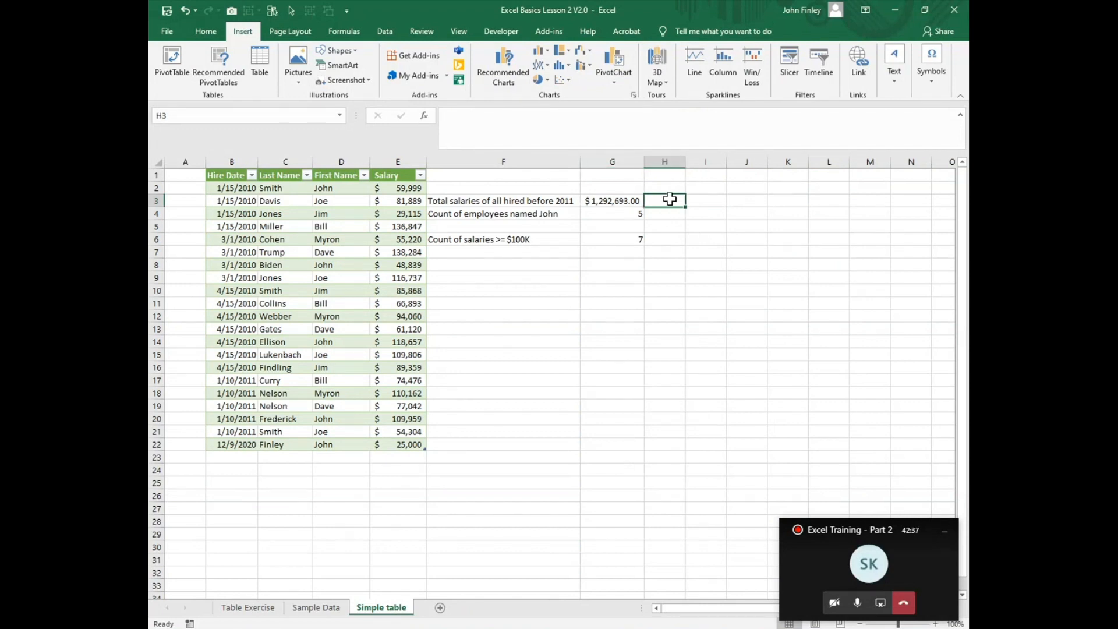
{"action": "type", "text": "=formula"}
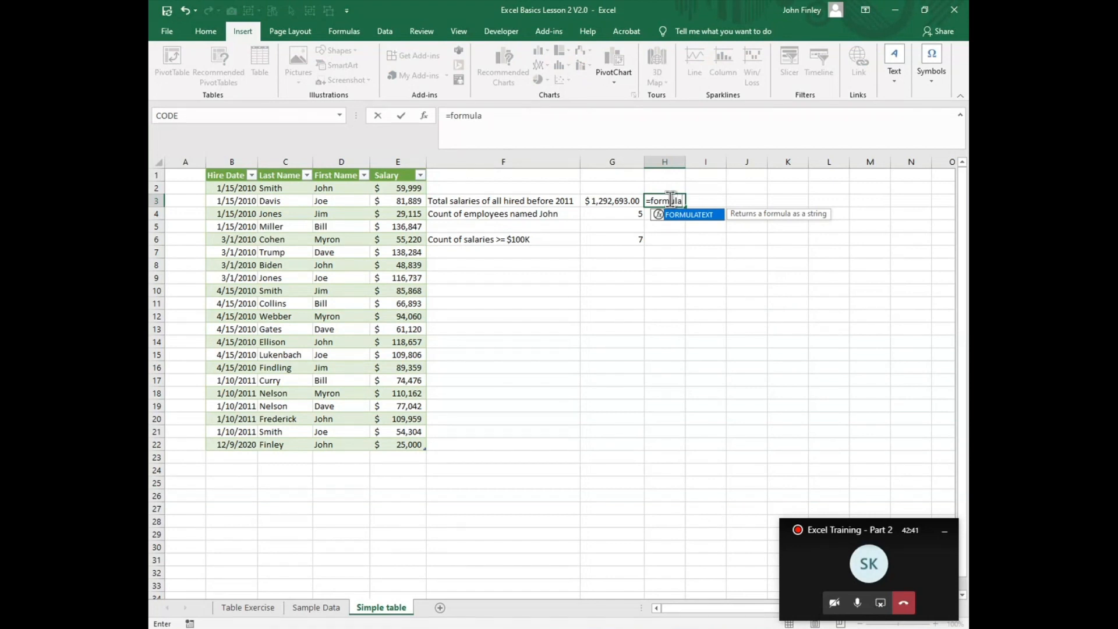
{"action": "type", "text": "text("}
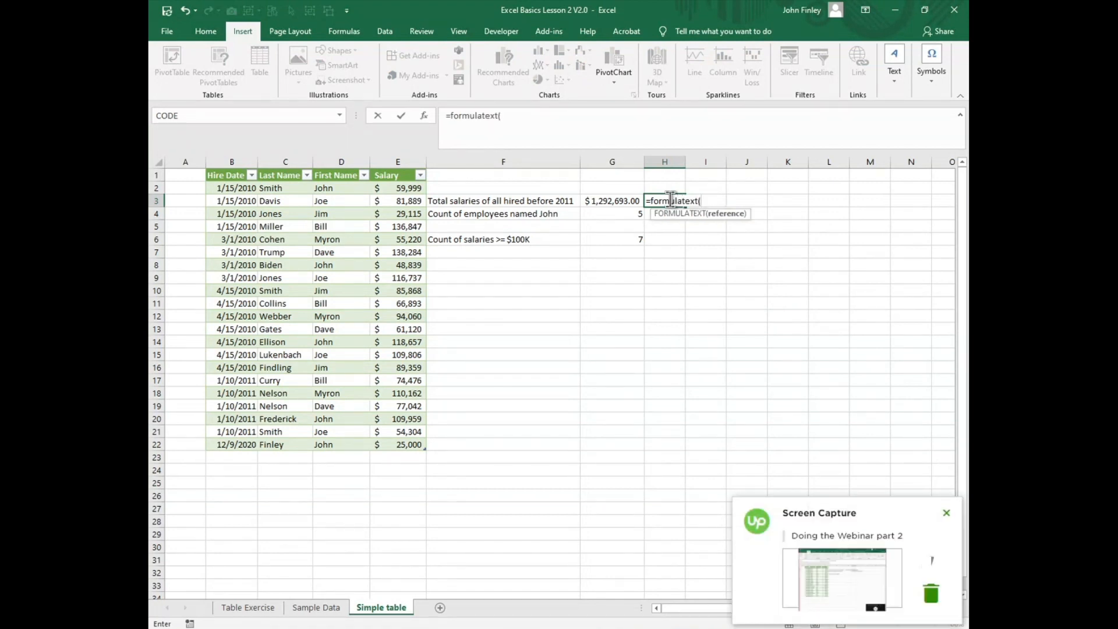
{"action": "key", "text": "Left"}
{"action": "key", "text": "Return"}
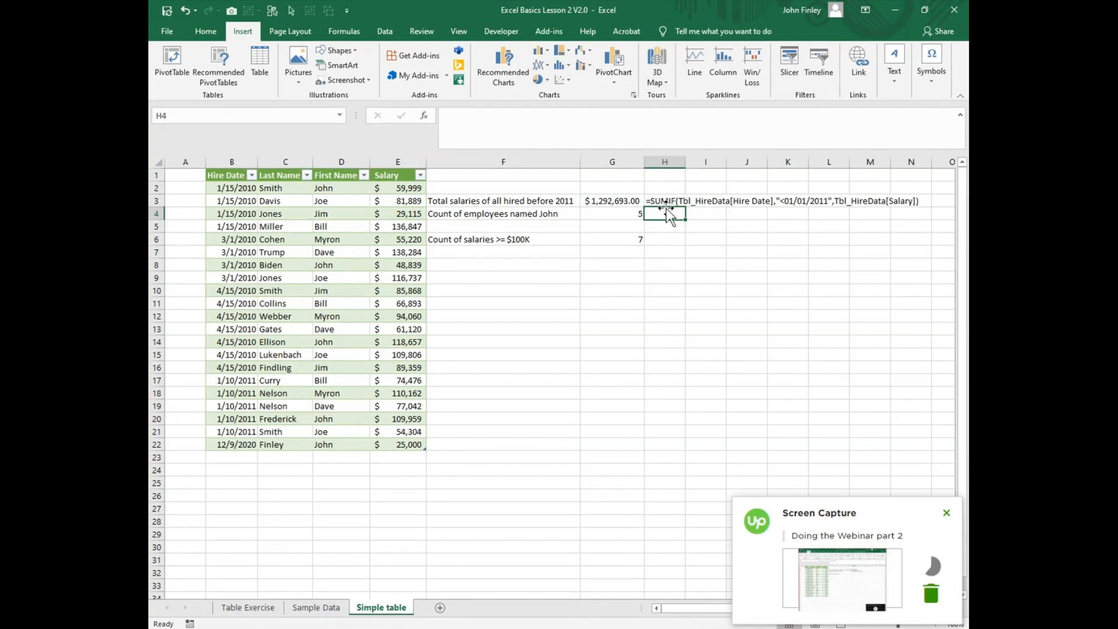
Step: Fill the FORMULATEXT formula from H3 down to H6 and clear the copy in H5
{"action": "left_click", "coordinate": [668, 202]}
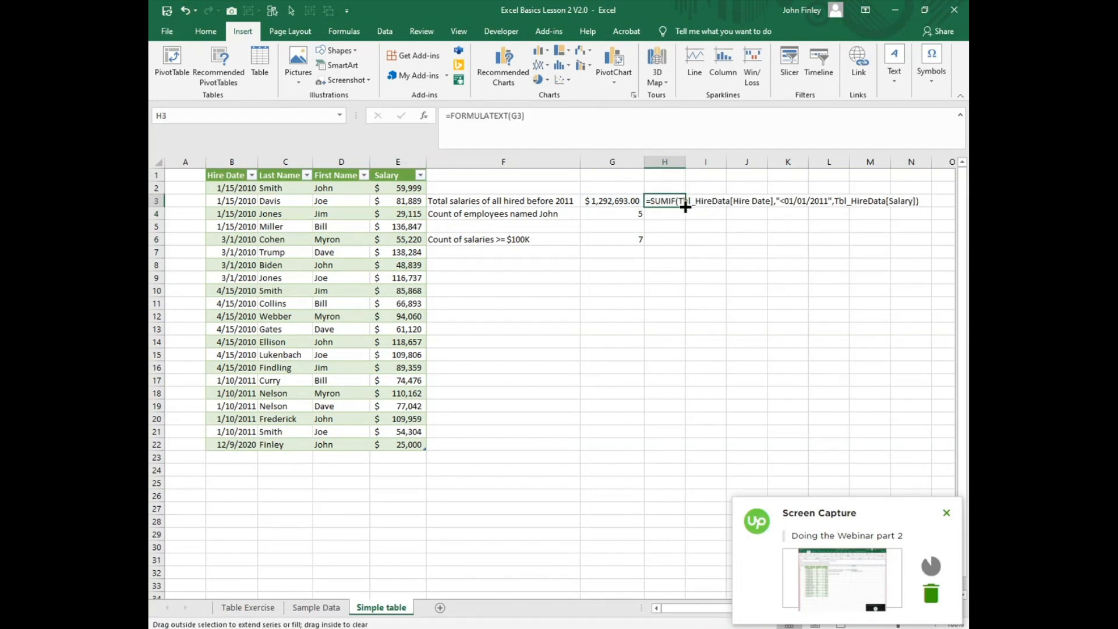
{"action": "left_click_drag", "start_coordinate": [688, 205], "coordinate": [680, 243]}
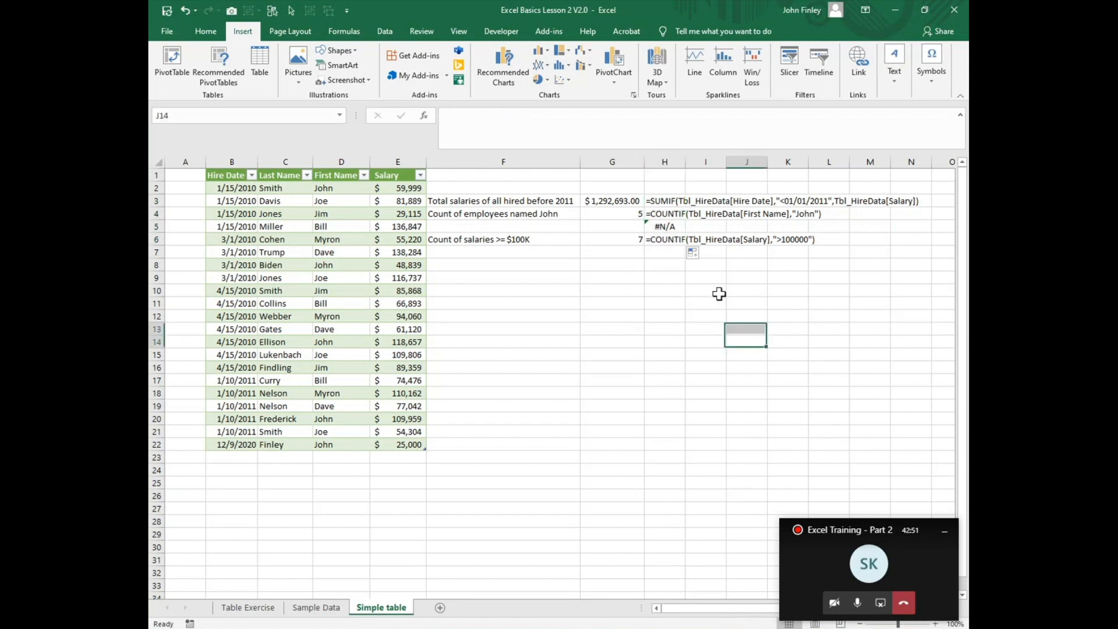
{"action": "left_click", "coordinate": [670, 226]}
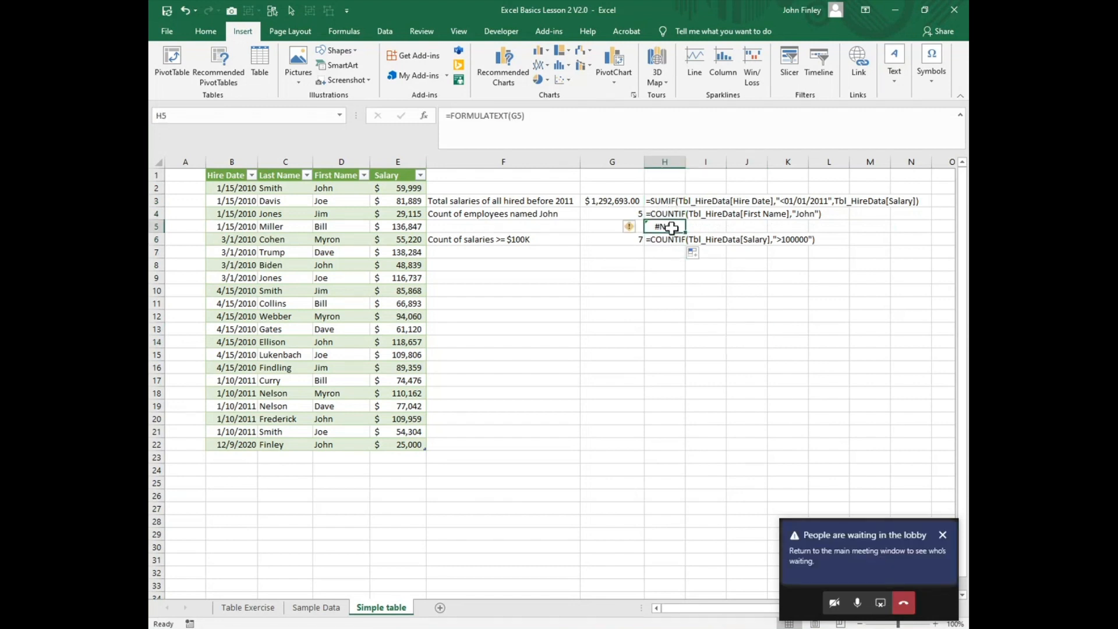
{"action": "key", "text": "Delete"}
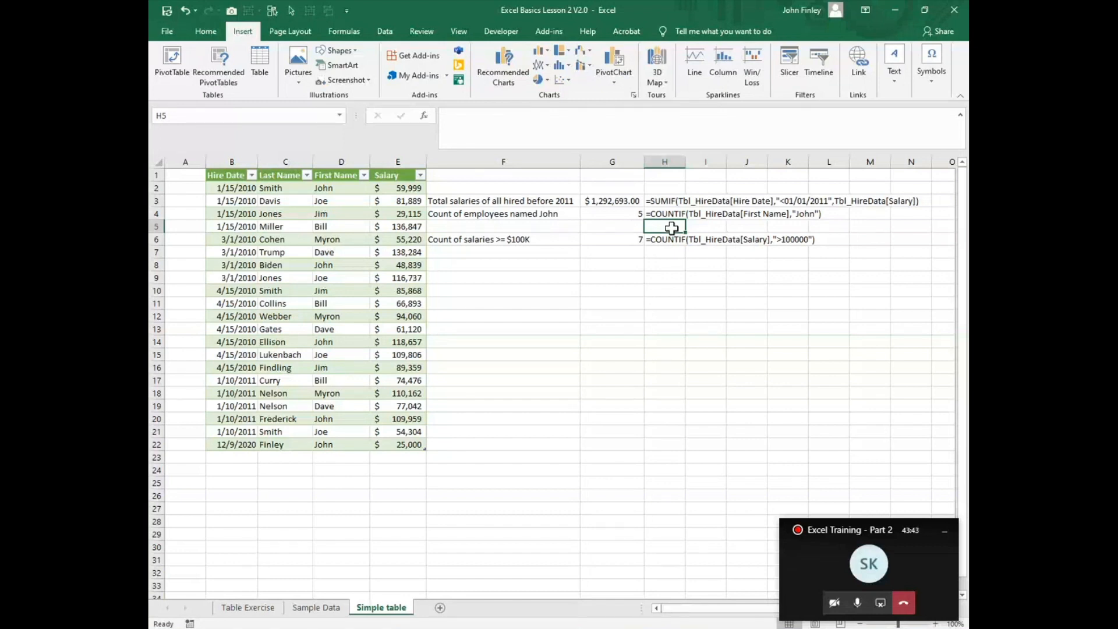
Step: View the Sample Data sheet, return to Simple table, and show the Tbl_HireData table's name and design options
{"action": "left_click", "coordinate": [312, 609]}
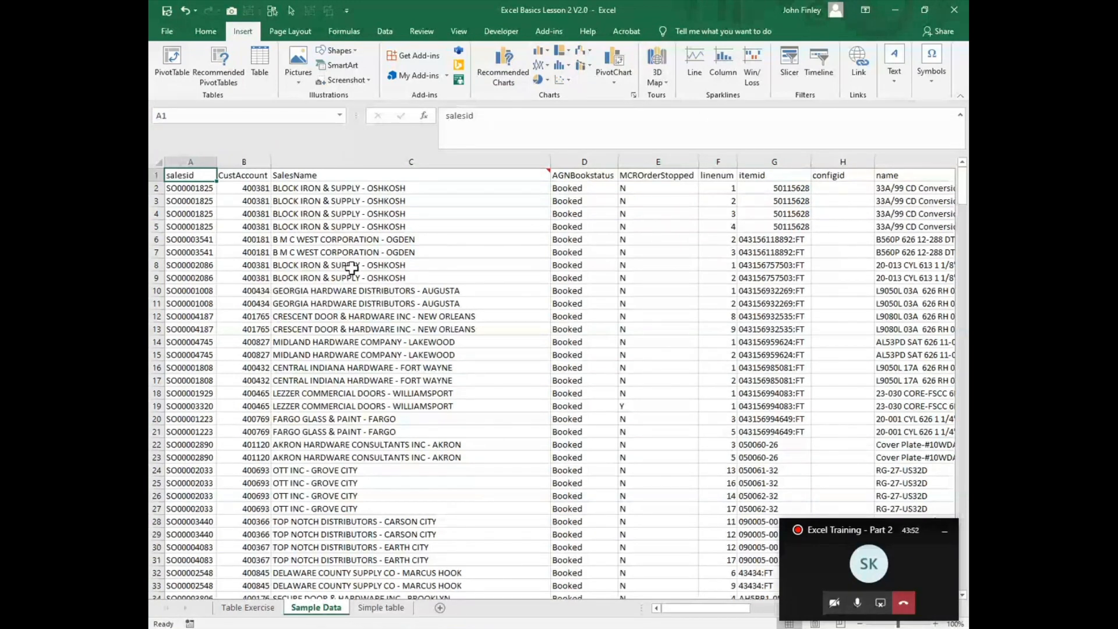
{"action": "left_click", "coordinate": [407, 608]}
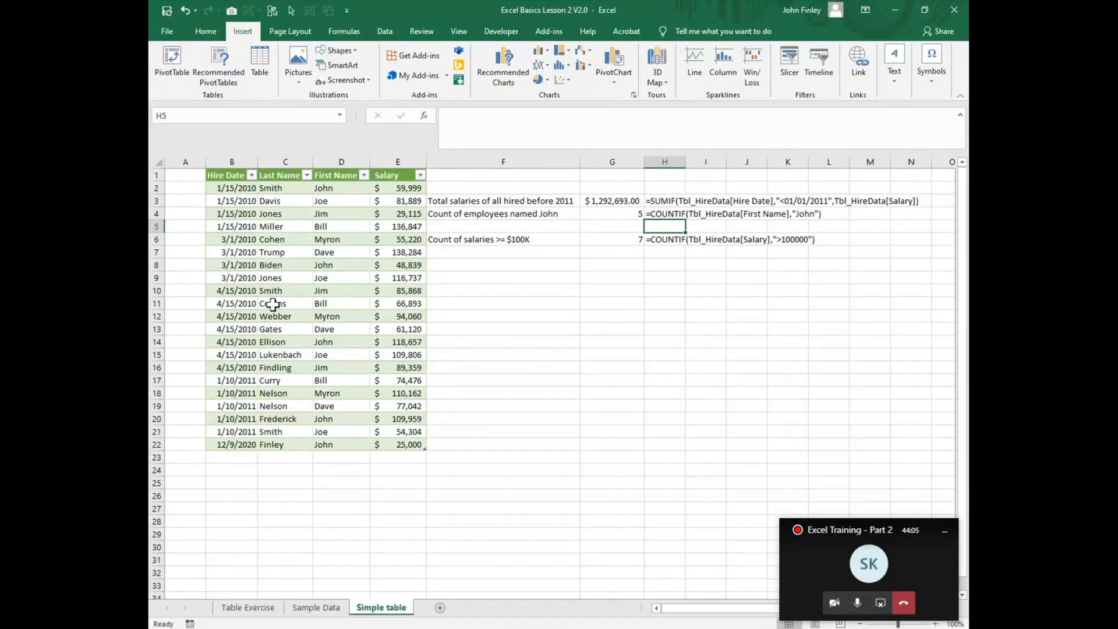
{"action": "left_click", "coordinate": [272, 304]}
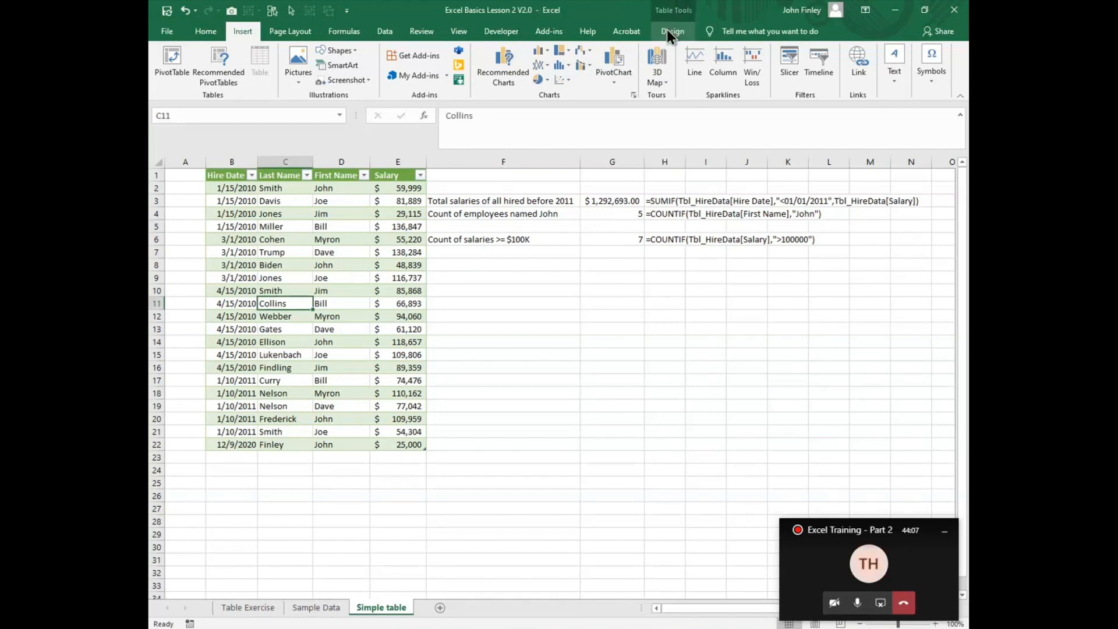
{"action": "left_click", "coordinate": [670, 33]}
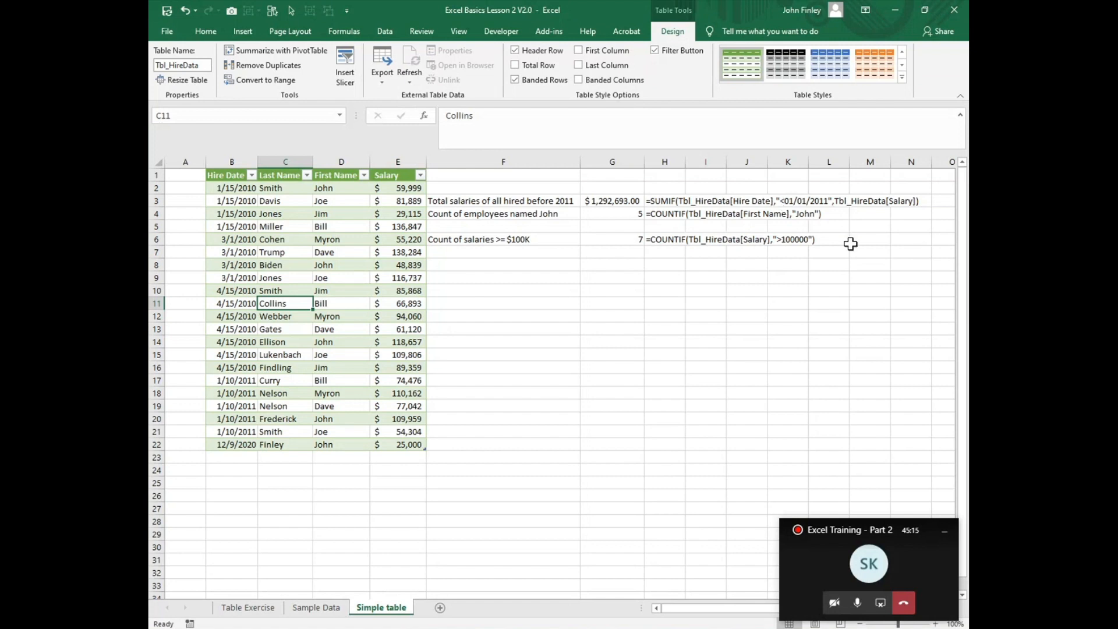
Step: Examine the COUNTIF formula texts in H4 and H6 and the FORMULATEXT formulas behind them
{"action": "left_click", "coordinate": [801, 215]}
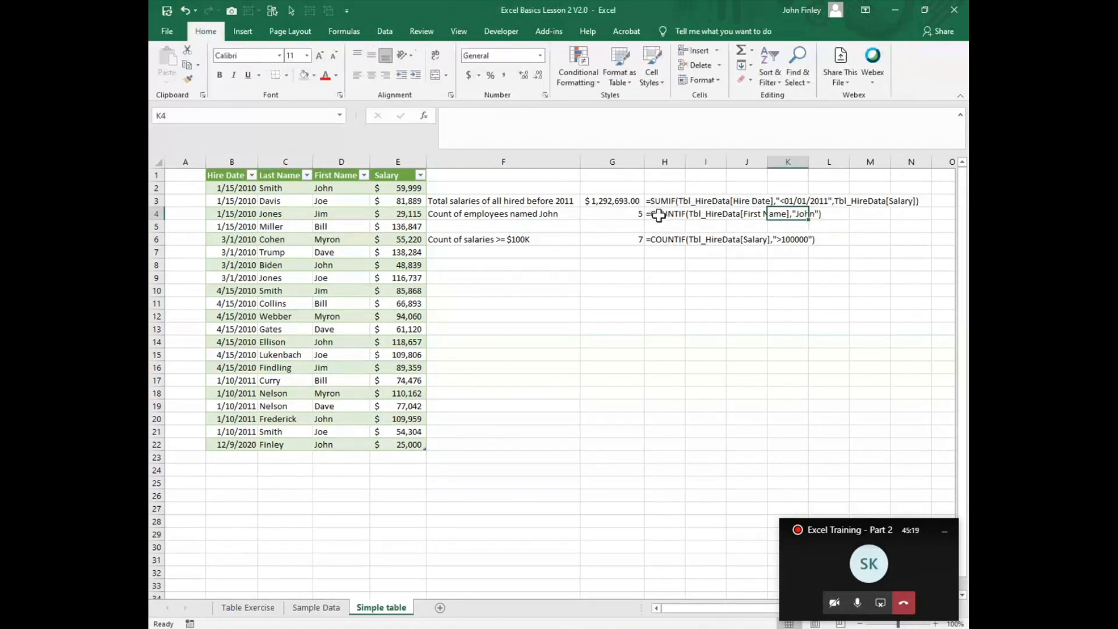
{"action": "left_click", "coordinate": [684, 221]}
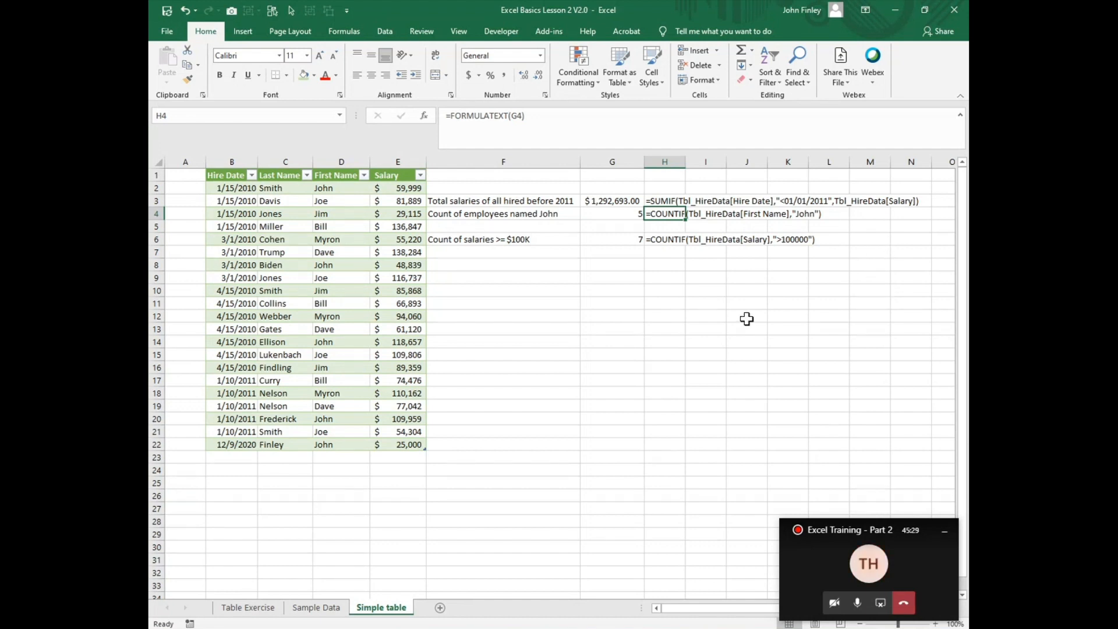
{"action": "left_click", "coordinate": [658, 241]}
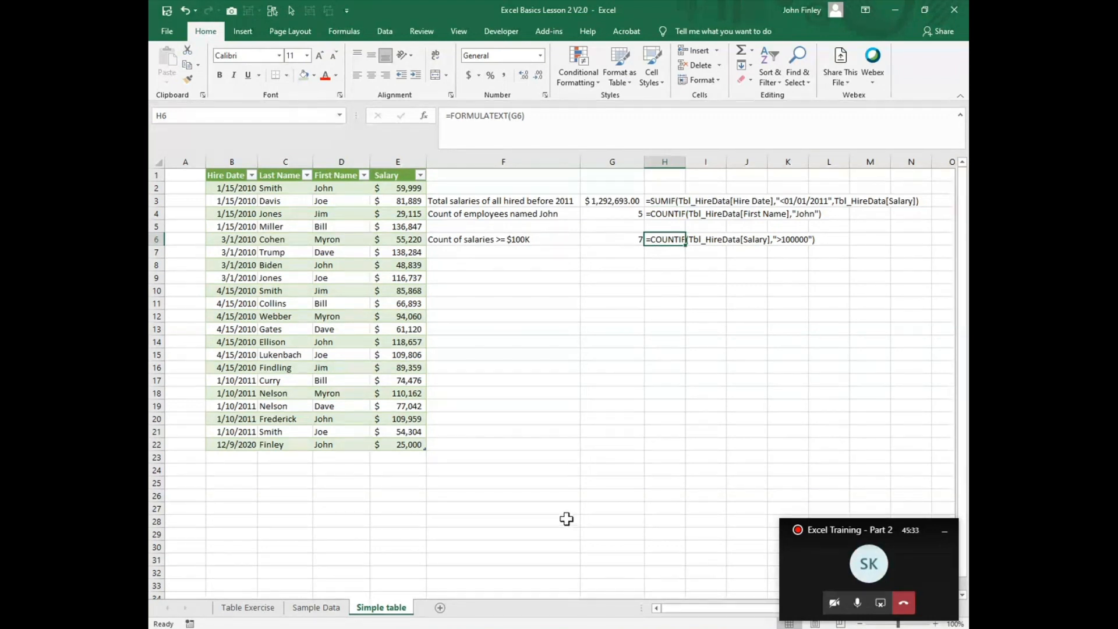
Step: Format the Sample Data range A1:AI367 as a table with headers, using the blue style in the first Medium row
{"action": "left_click", "coordinate": [306, 610]}
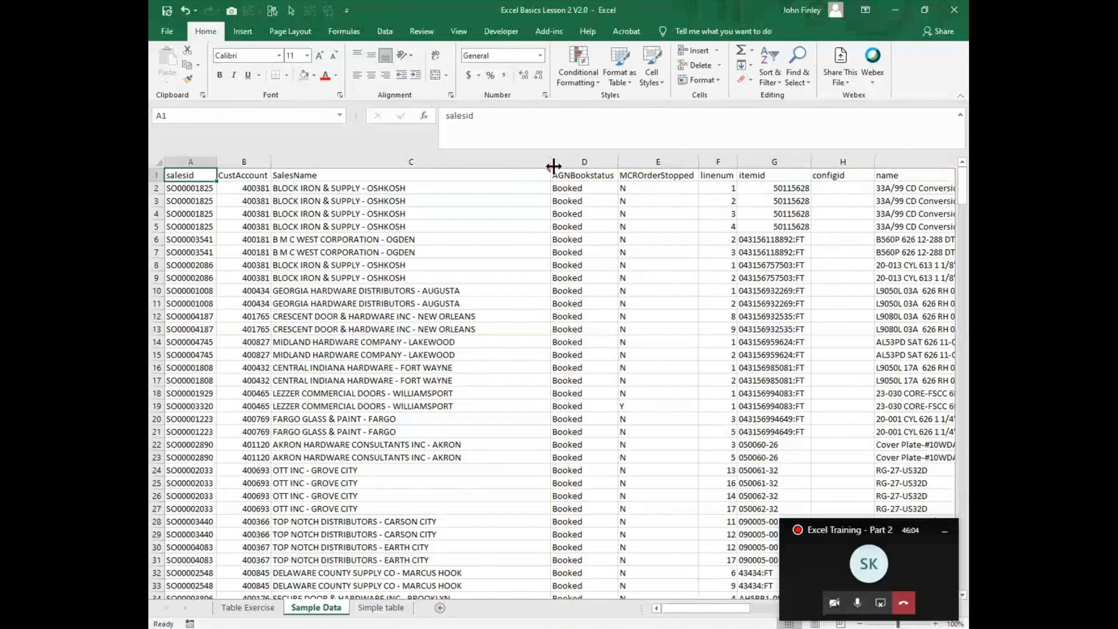
{"action": "mouse_move", "coordinate": [548, 173]}
{"action": "left_click", "coordinate": [581, 161]}
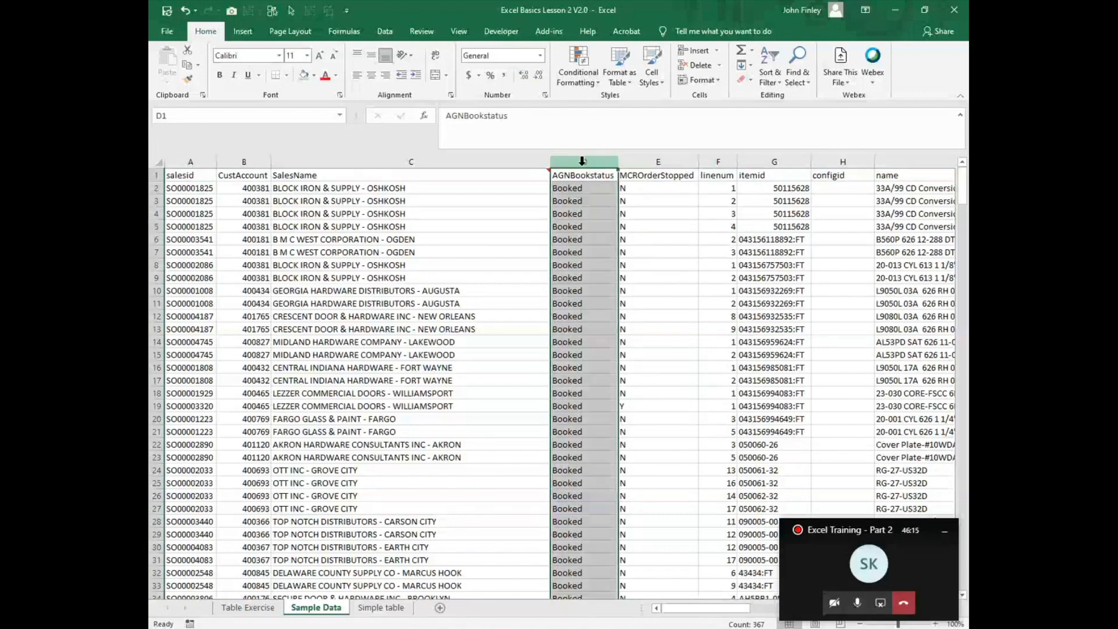
{"action": "left_click", "coordinate": [291, 200]}
{"action": "left_click", "coordinate": [624, 82]}
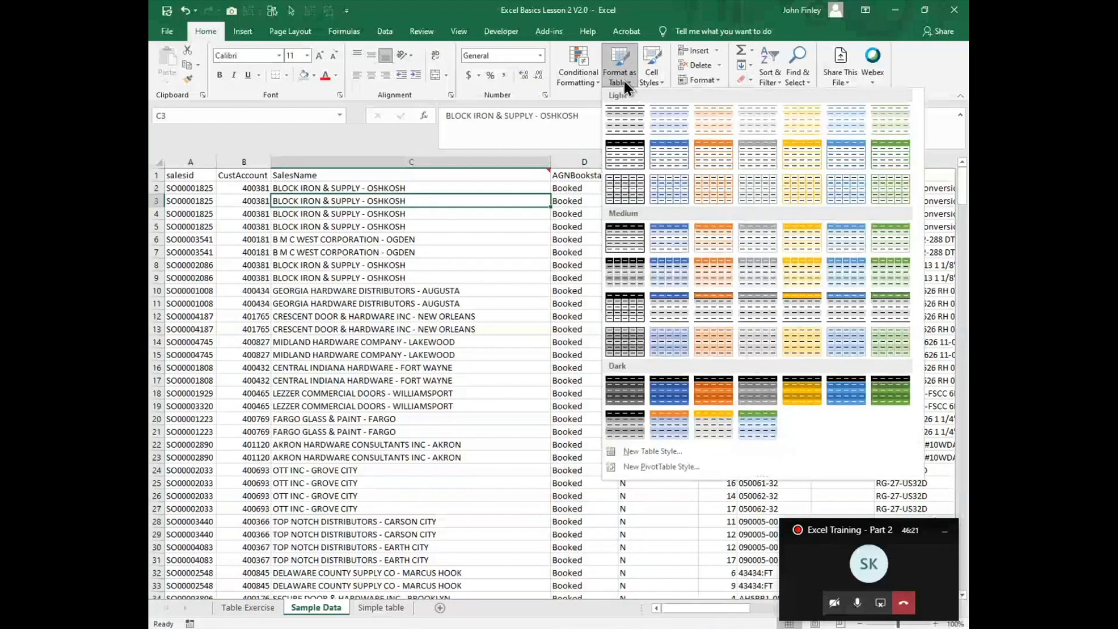
{"action": "left_click", "coordinate": [659, 239]}
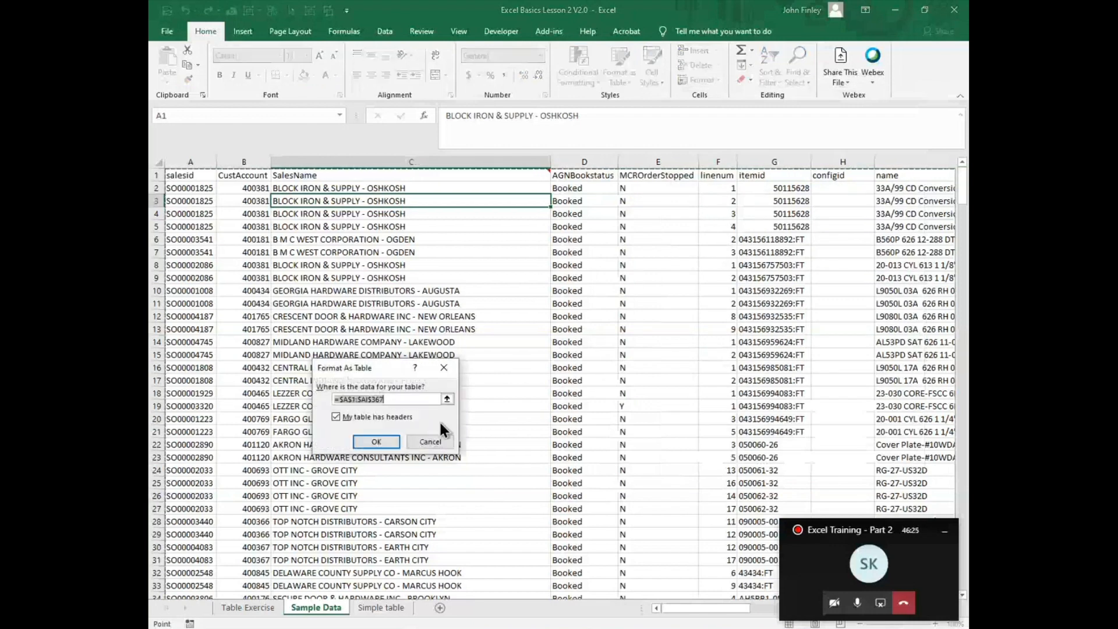
{"action": "left_click", "coordinate": [369, 445]}
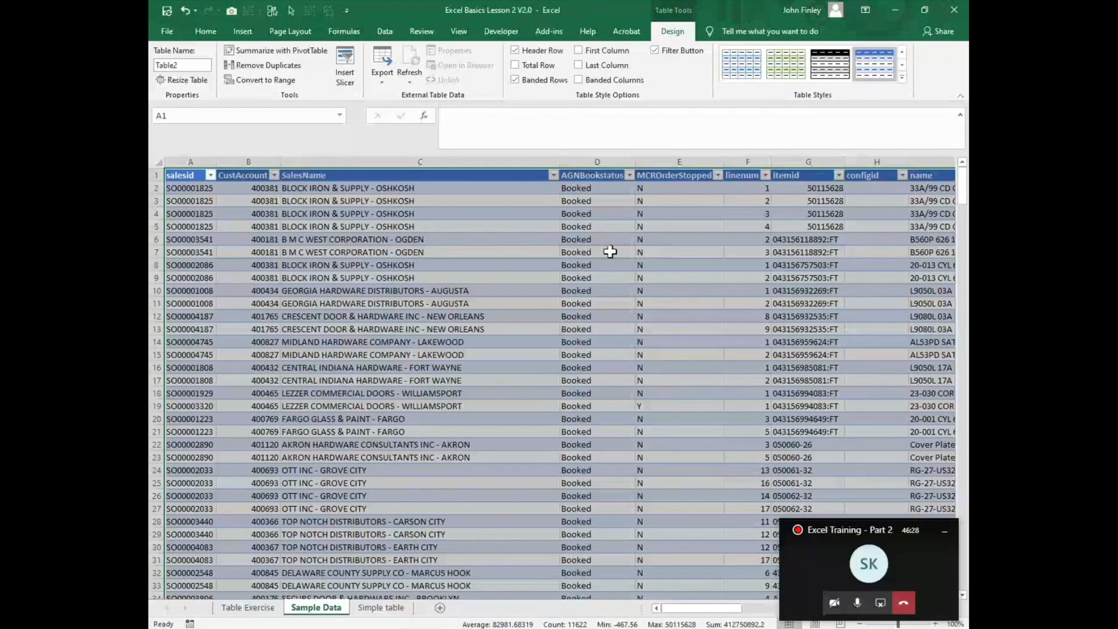
Step: Insert a table column before AGNBookstatus, name it City, and narrow it
{"action": "left_click", "coordinate": [580, 158]}
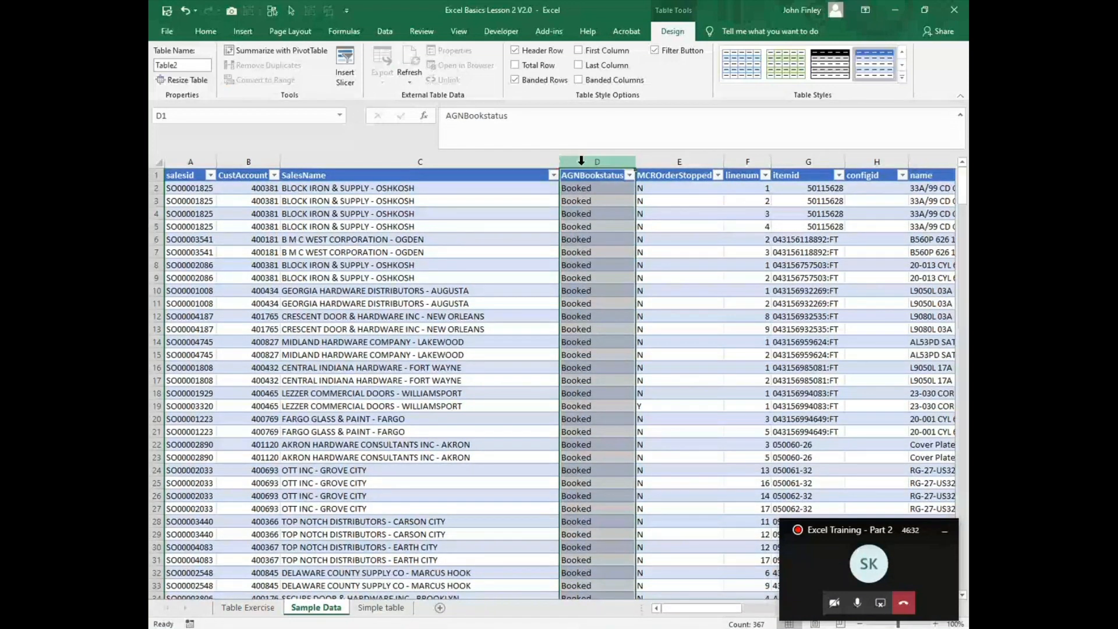
{"action": "key", "text": "ctrl+plus"}
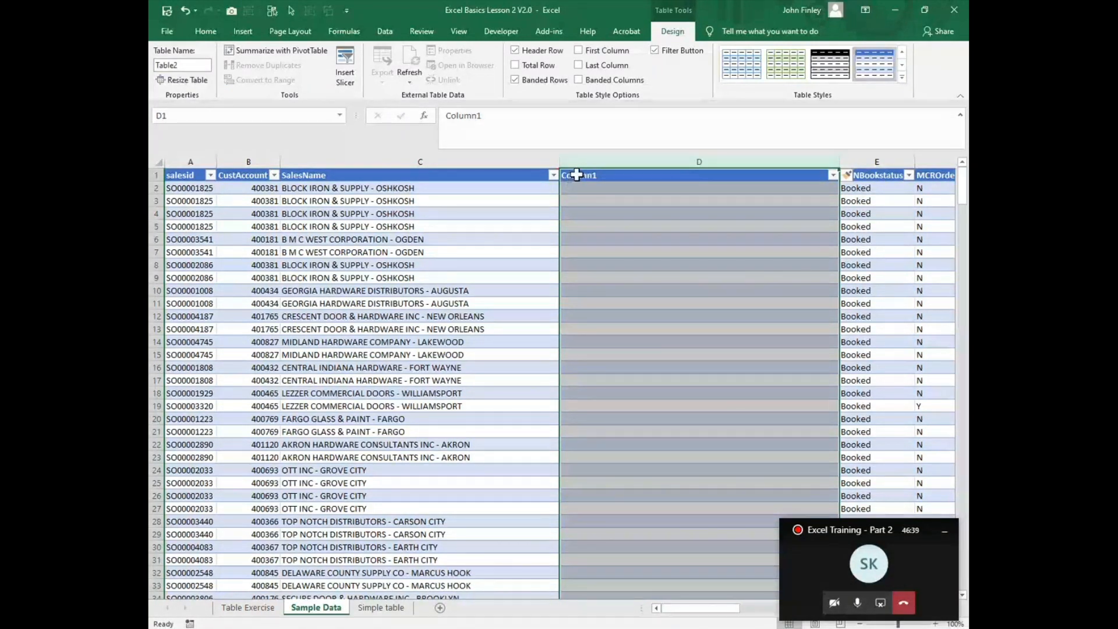
{"action": "left_click", "coordinate": [576, 174]}
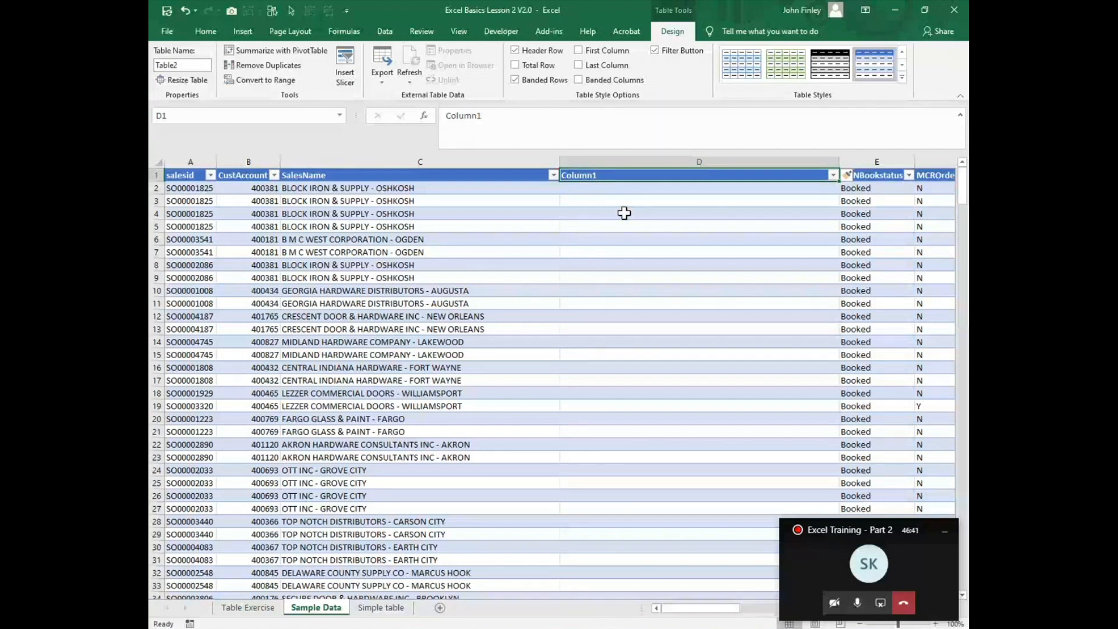
{"action": "type", "text": "City"}
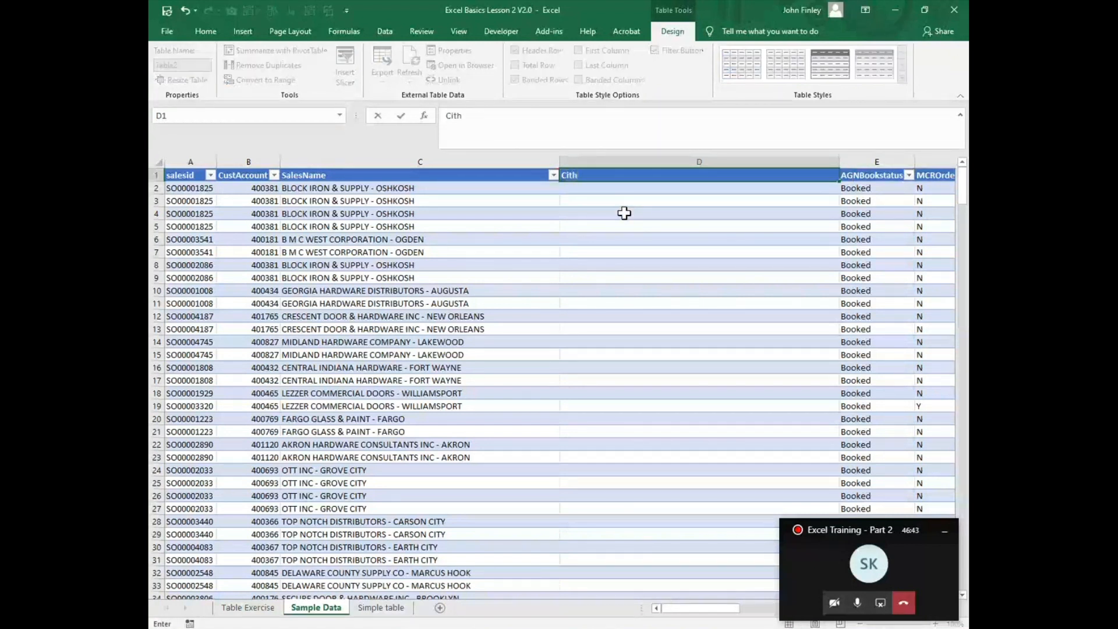
{"action": "key", "text": "Return"}
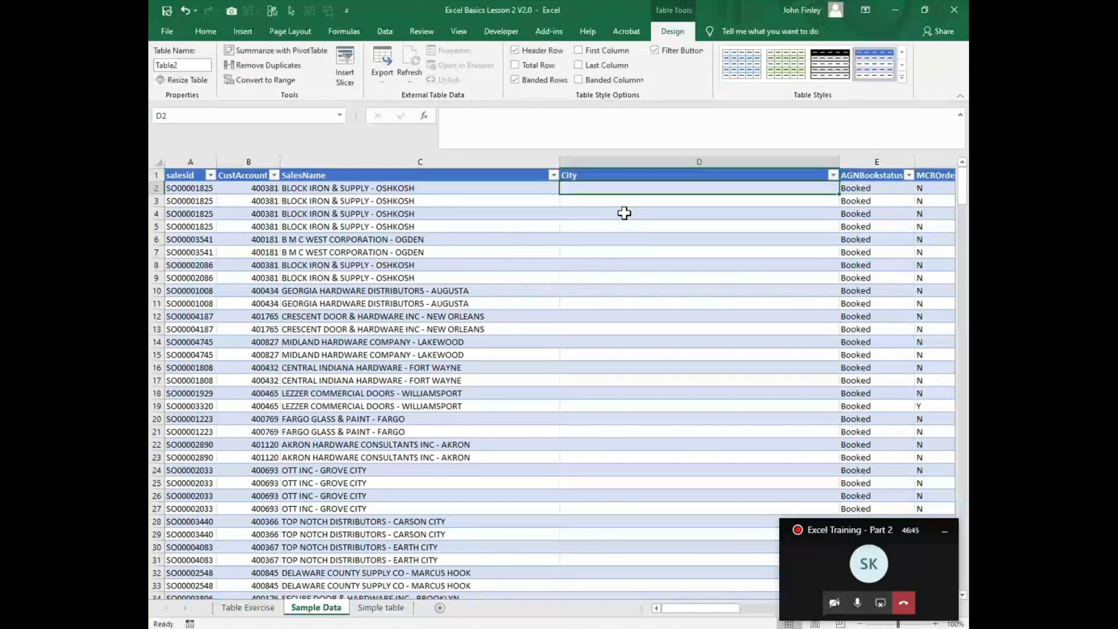
{"action": "left_click_drag", "start_coordinate": [839, 161], "coordinate": [684, 159]}
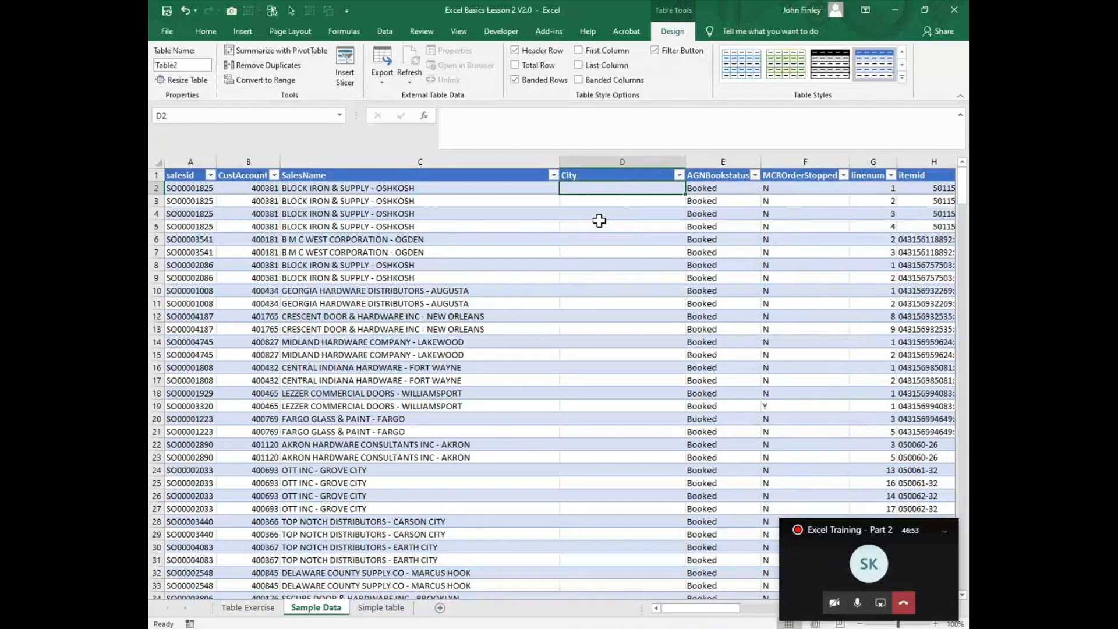
{"action": "type", "text": "="}
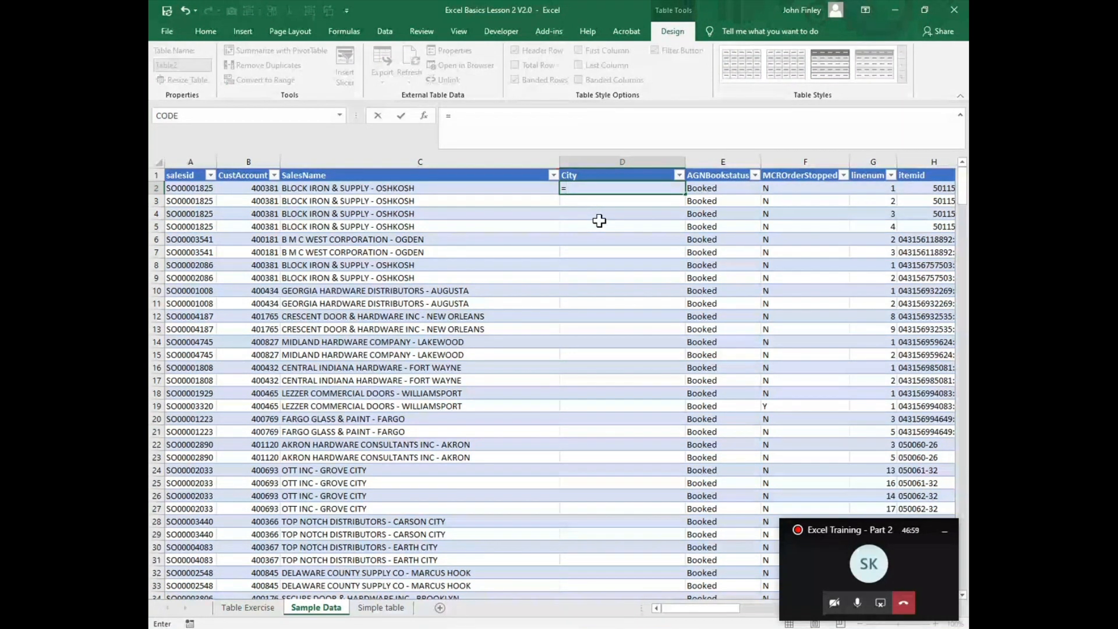
{"action": "type", "text": "mi"}
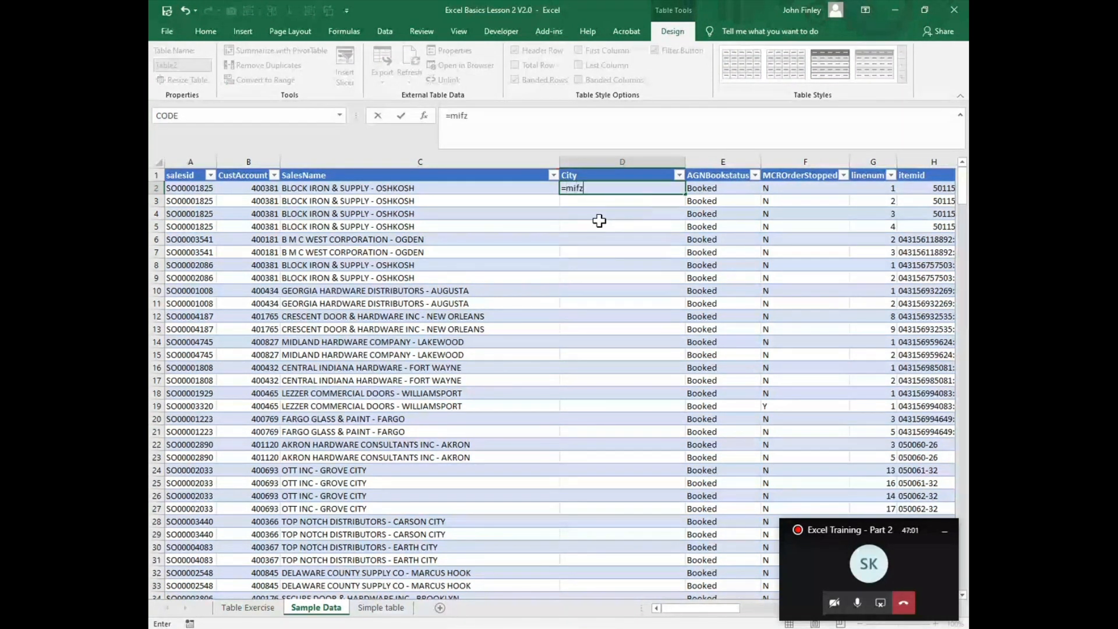
{"action": "type", "text": "d("}
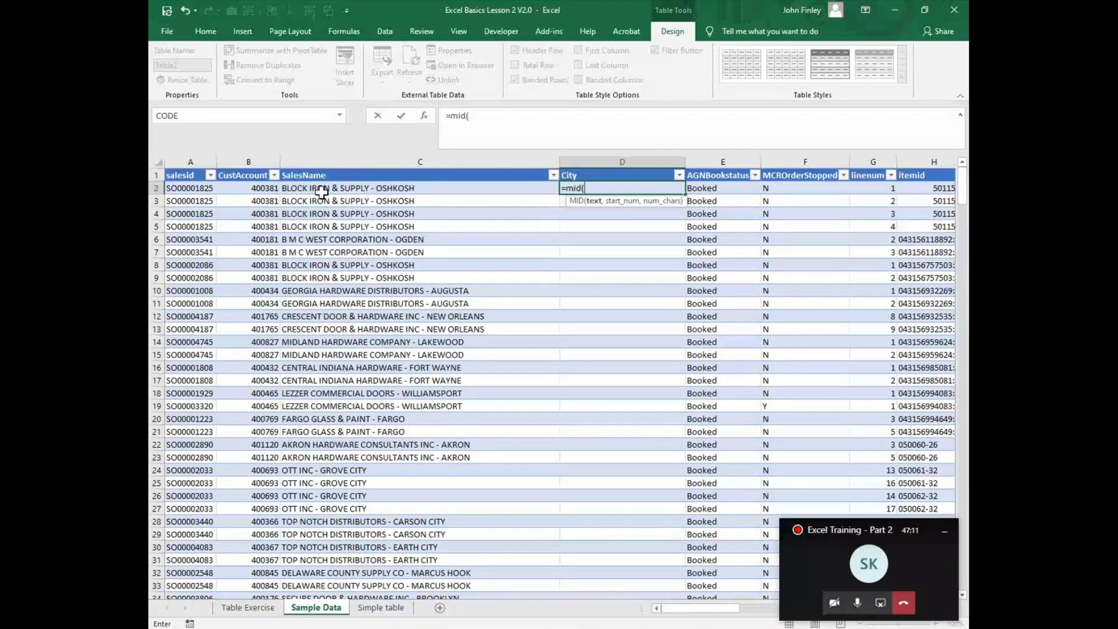
{"action": "left_click", "coordinate": [321, 190]}
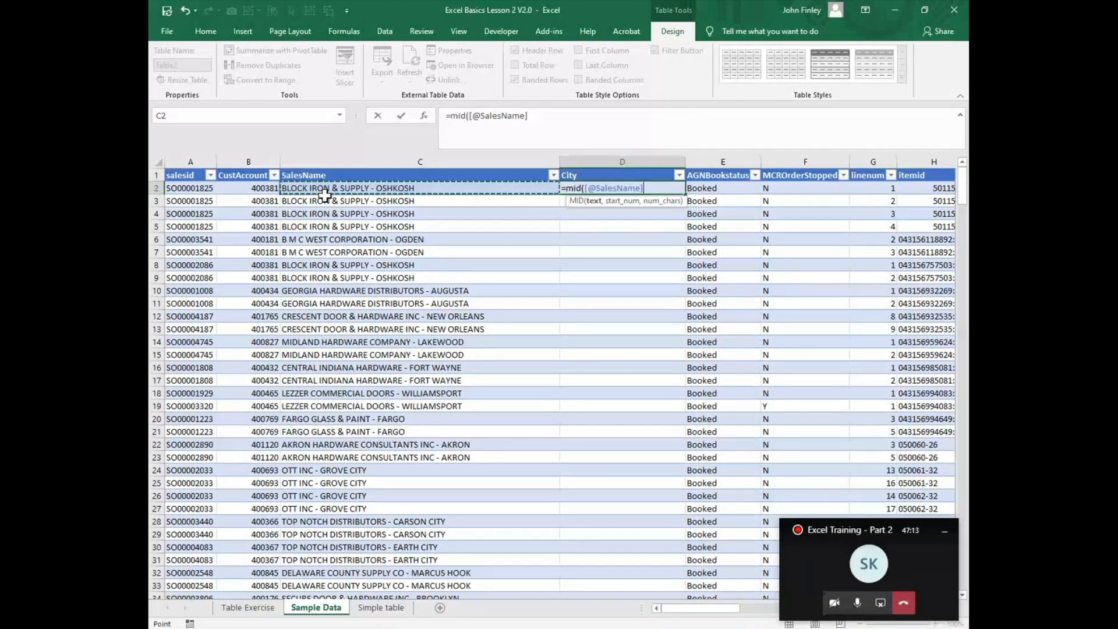
{"action": "type", "text": ","}
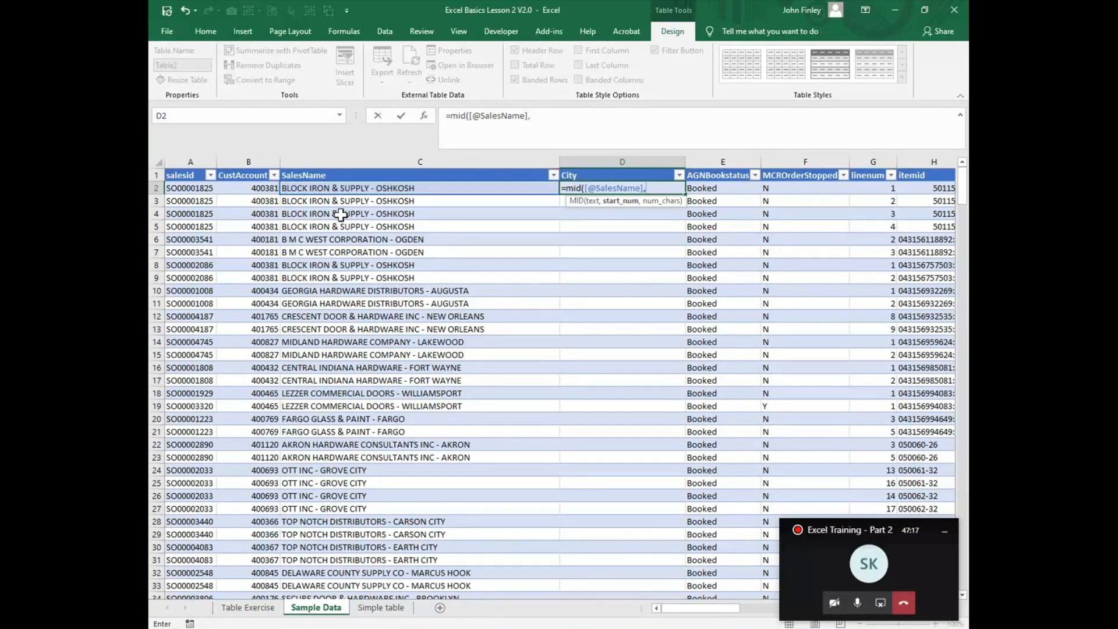
{"action": "type", "text": "sea"}
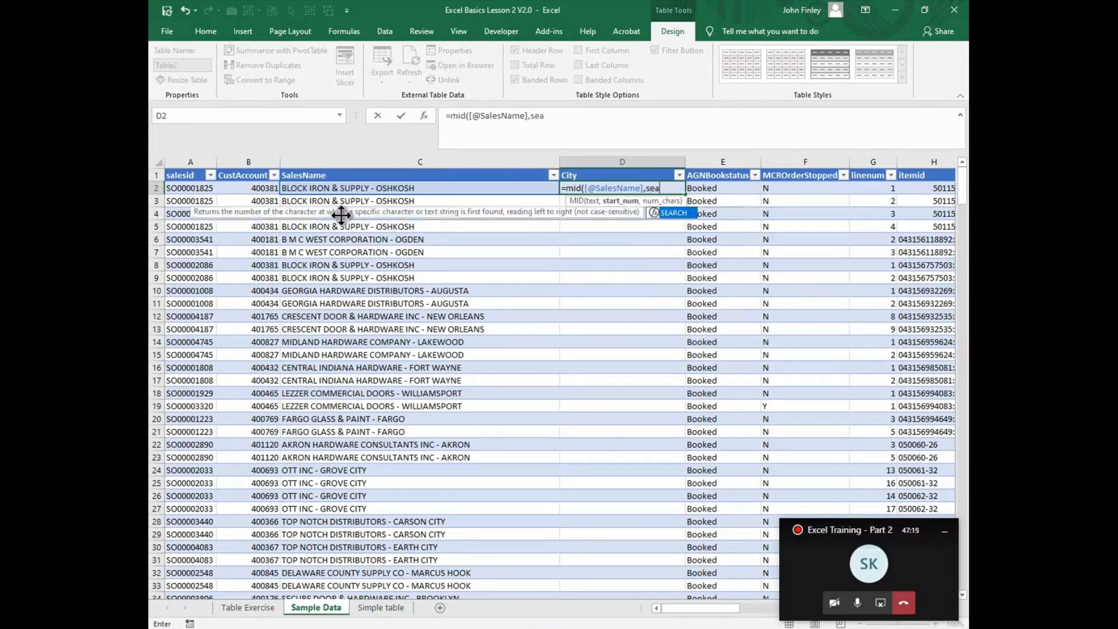
{"action": "type", "text": "rch("}
{"action": "left_click", "coordinate": [354, 188]}
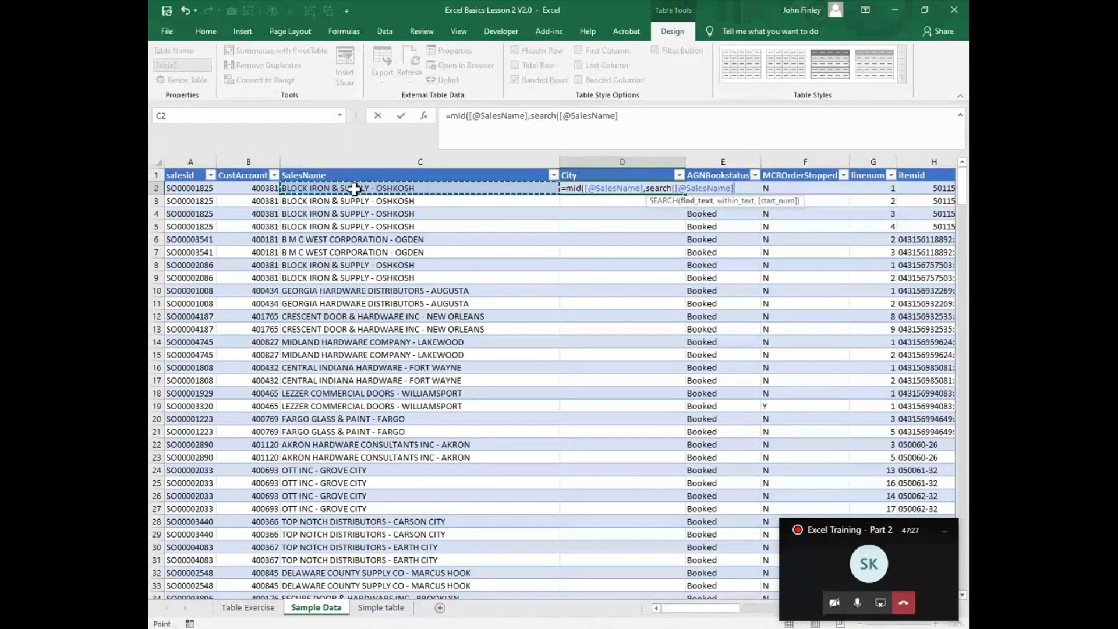
{"action": "type", "text": ",\"_"}
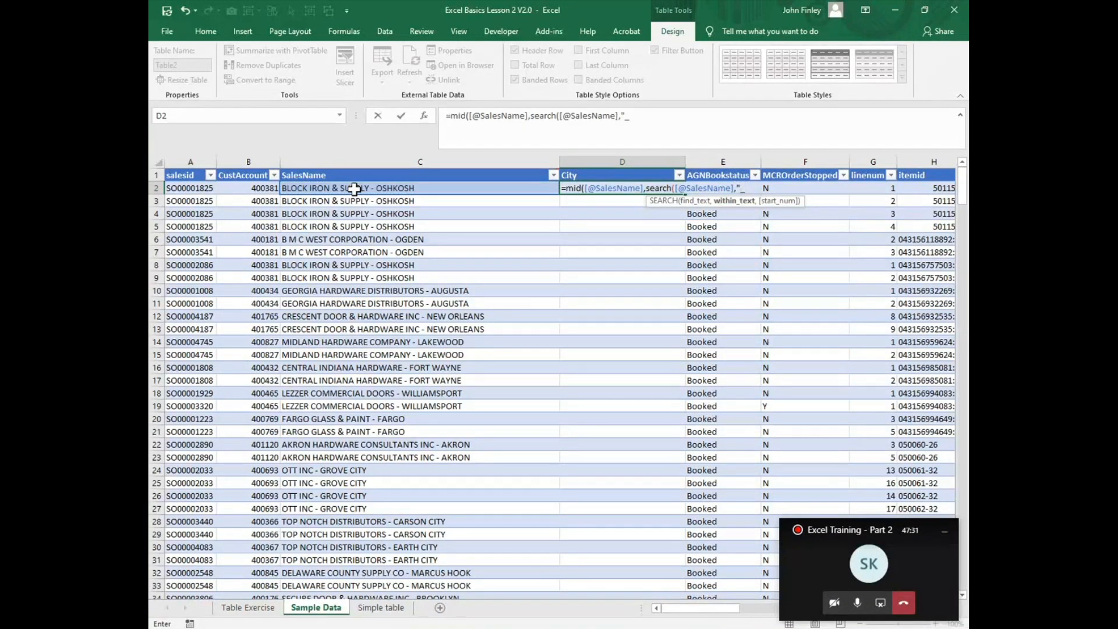
{"action": "key", "text": "BackSpace"}
{"action": "type", "text": "-\",1)"}
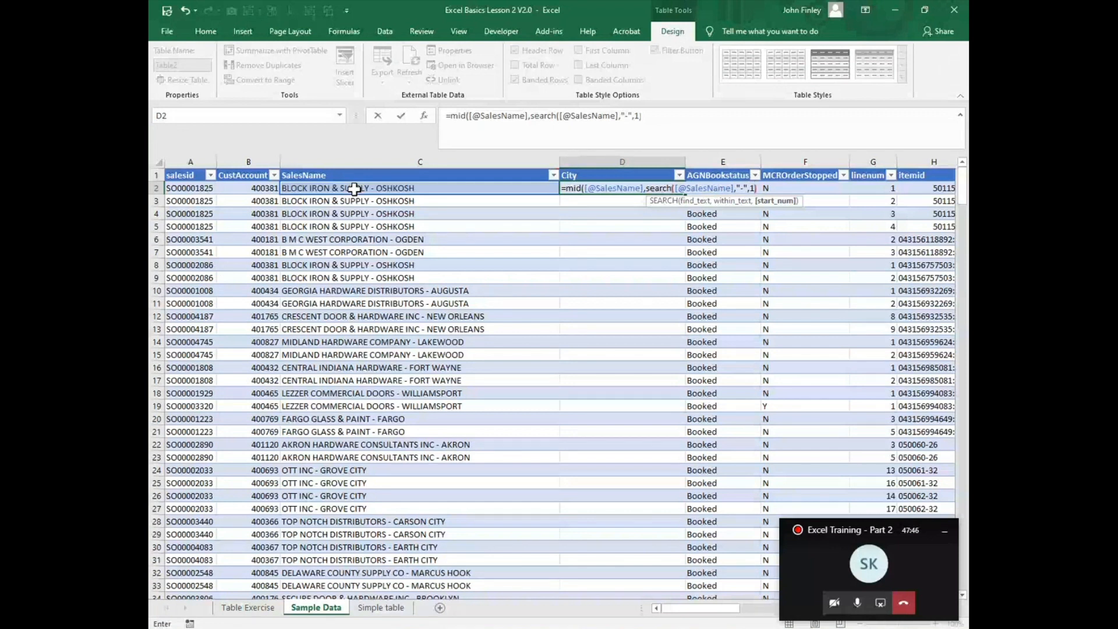
{"action": "type", "text": "+"}
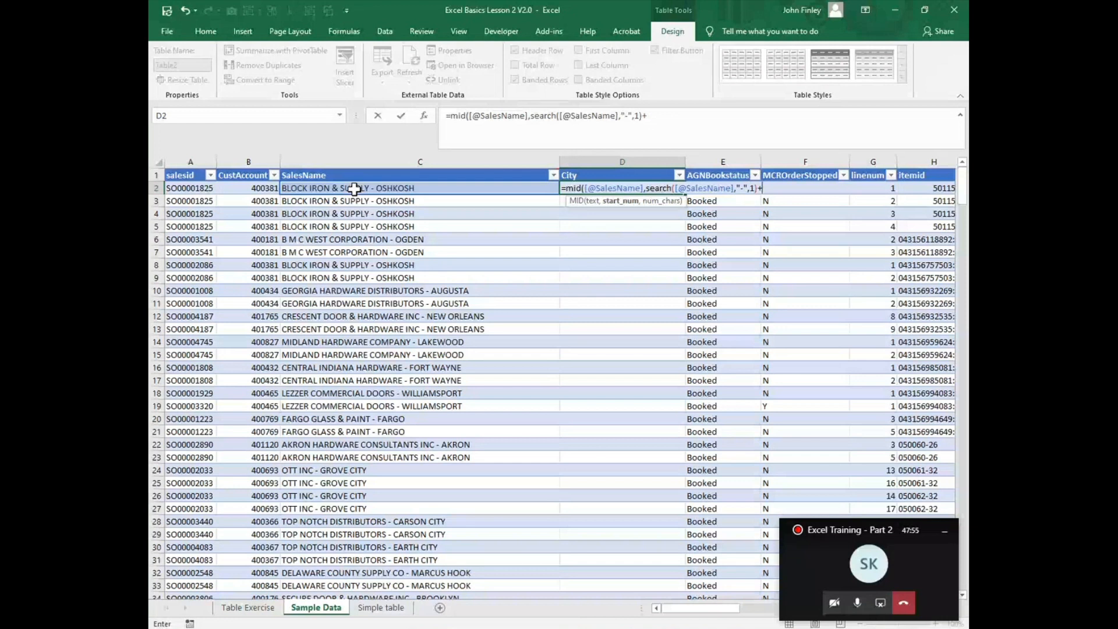
{"action": "type", "text": "2"}
{"action": "type", "text": ",256"}
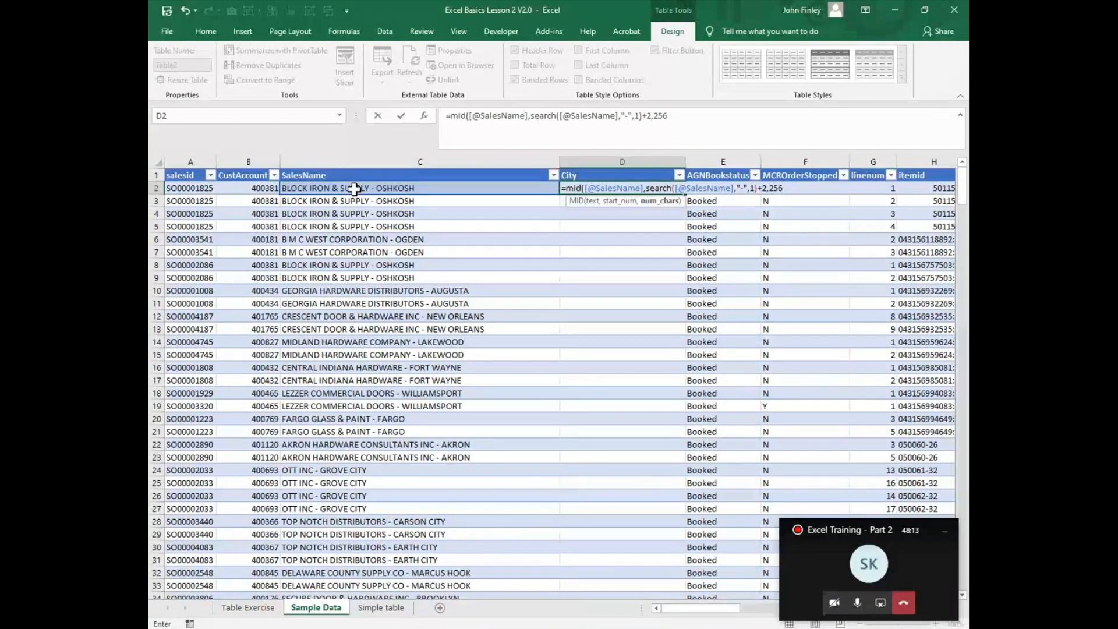
{"action": "key", "text": "Return"}
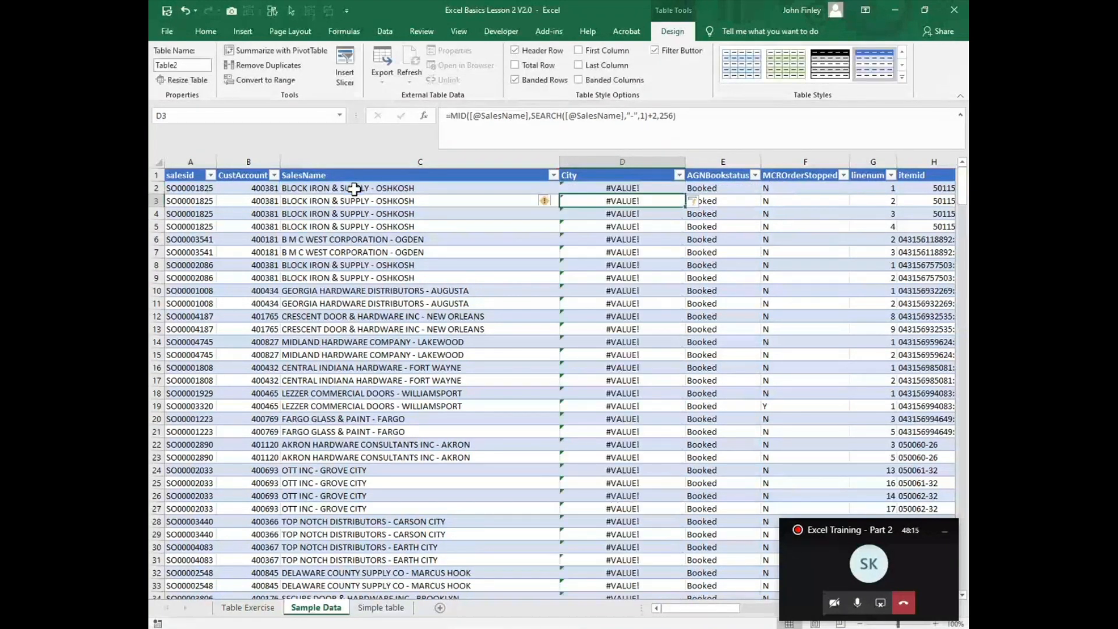
Step: Set the MID character count in D2 to 25 and step through the formula with Evaluate Formula
{"action": "key", "text": "Up"}
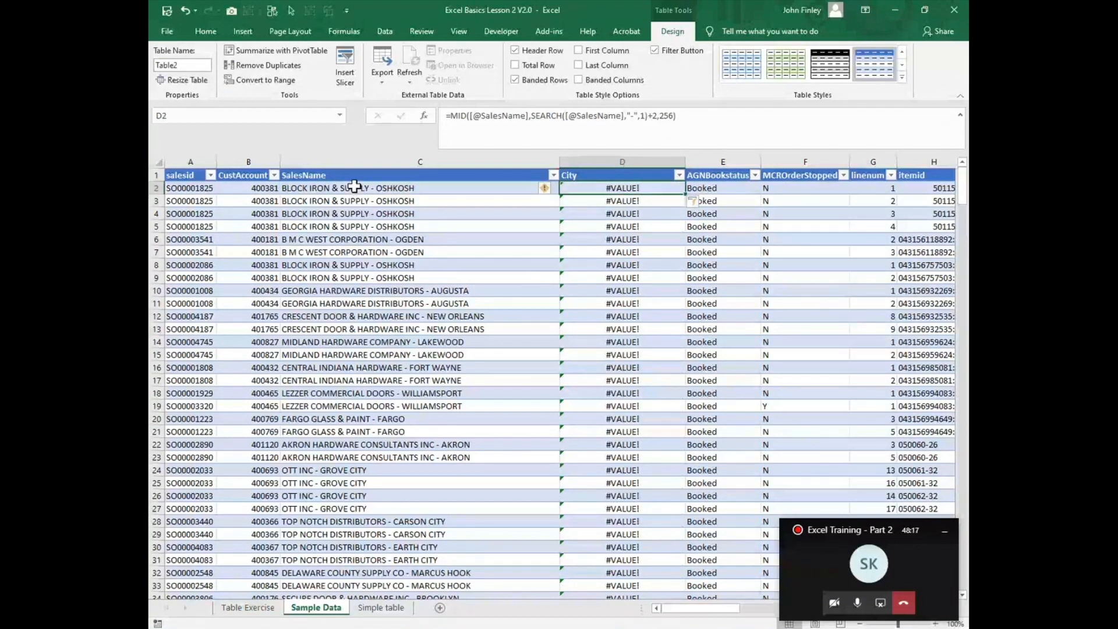
{"action": "left_click", "coordinate": [671, 116]}
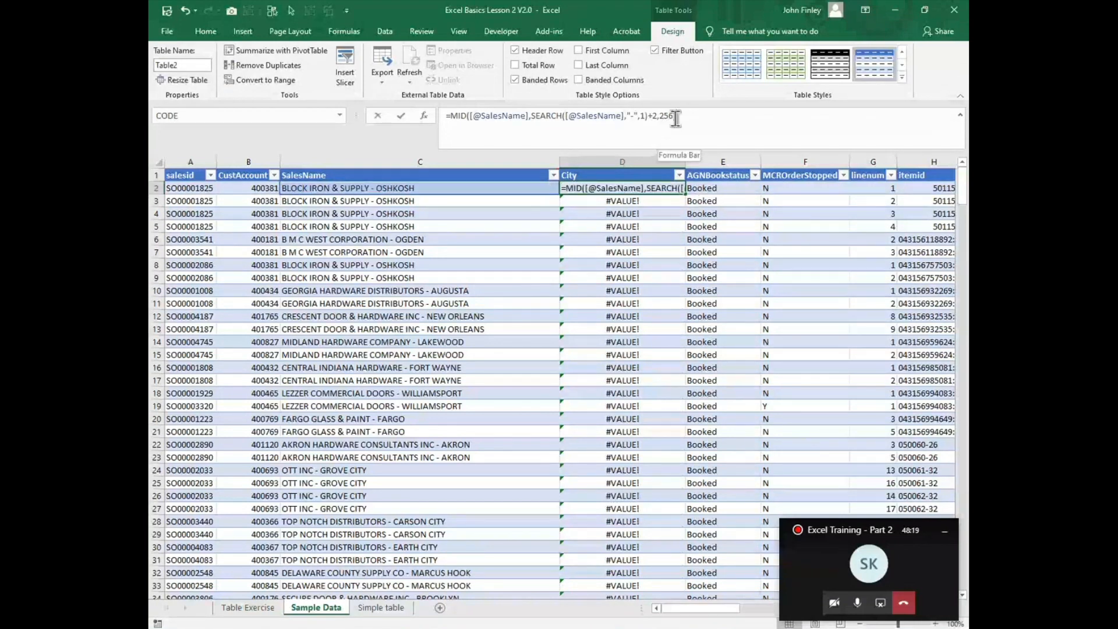
{"action": "key", "text": "BackSpace"}
{"action": "key", "text": "BackSpace"}
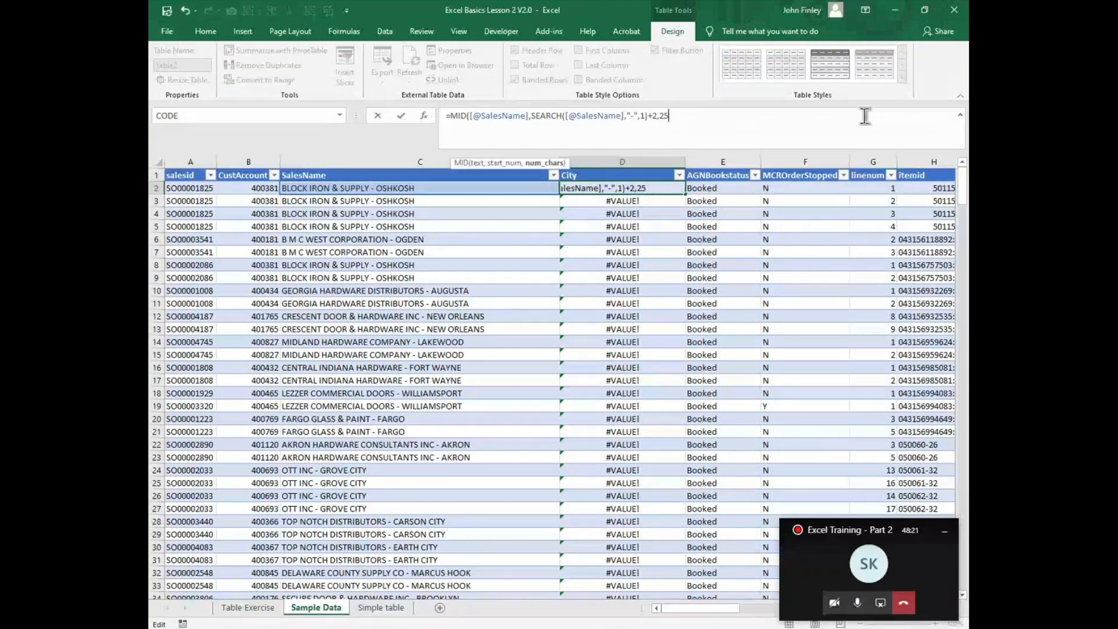
{"action": "type", "text": ")"}
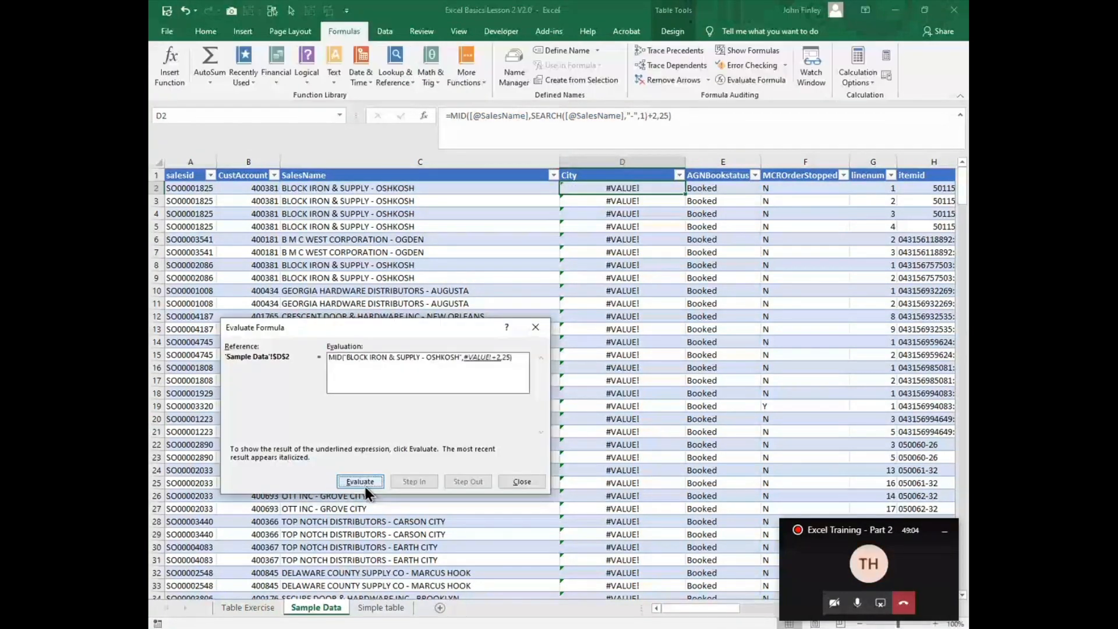
{"action": "left_click", "coordinate": [521, 481]}
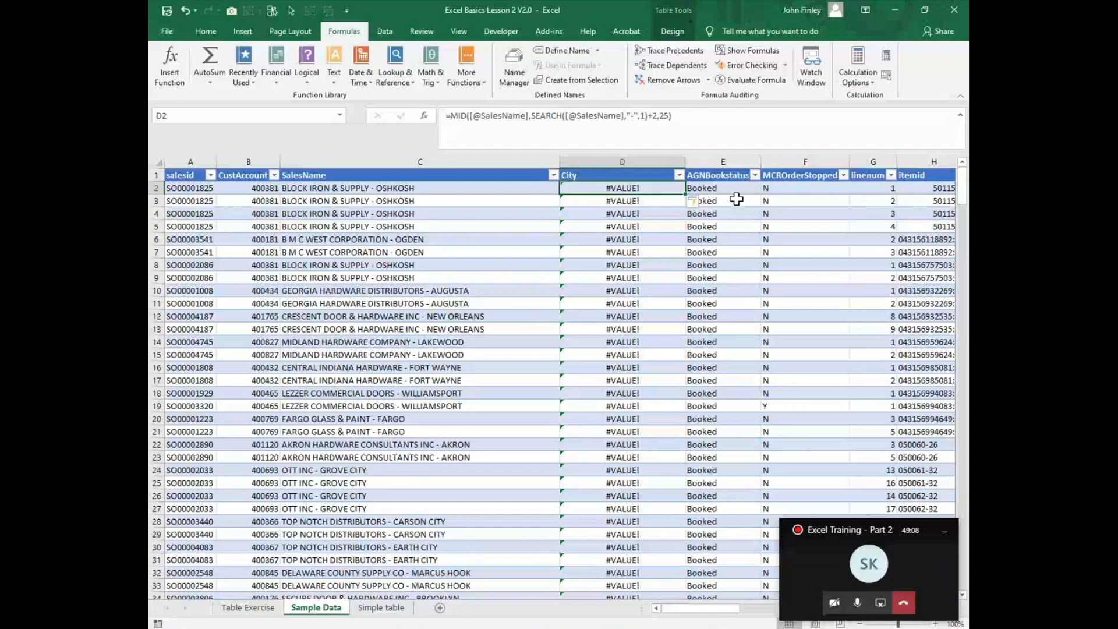
Step: Clear the formula in D2 and examine the hyphen separator in the SalesName text of C2
{"action": "type", "text": "=,od"}
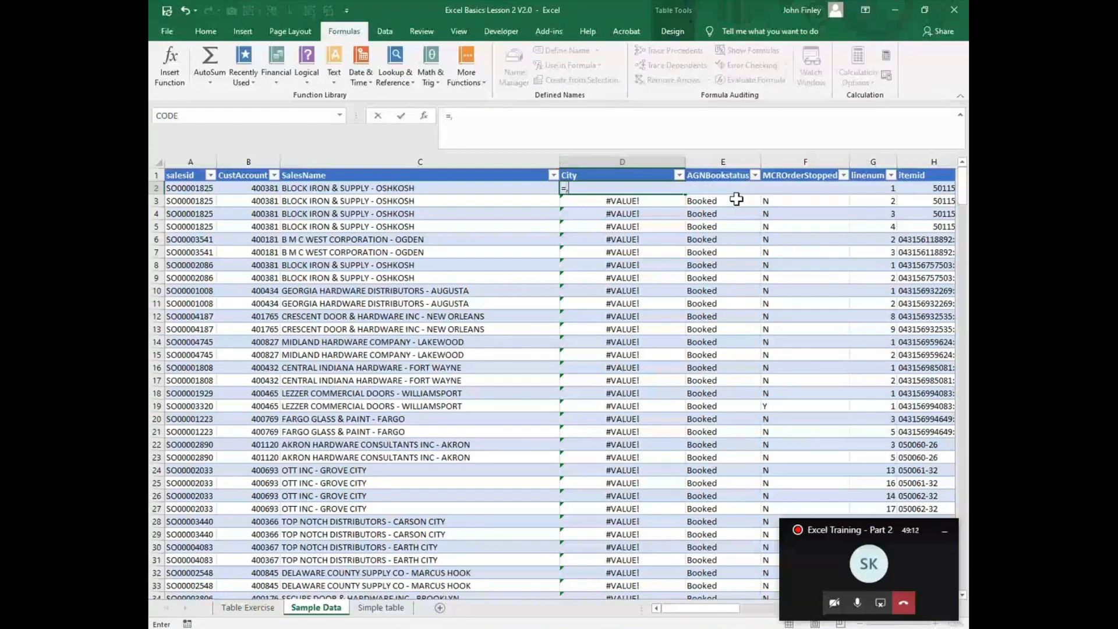
{"action": "key", "text": "BackSpace"}
{"action": "key", "text": "BackSpace"}
{"action": "key", "text": "BackSpace"}
{"action": "key", "text": "BackSpace"}
{"action": "left_click", "coordinate": [288, 189]}
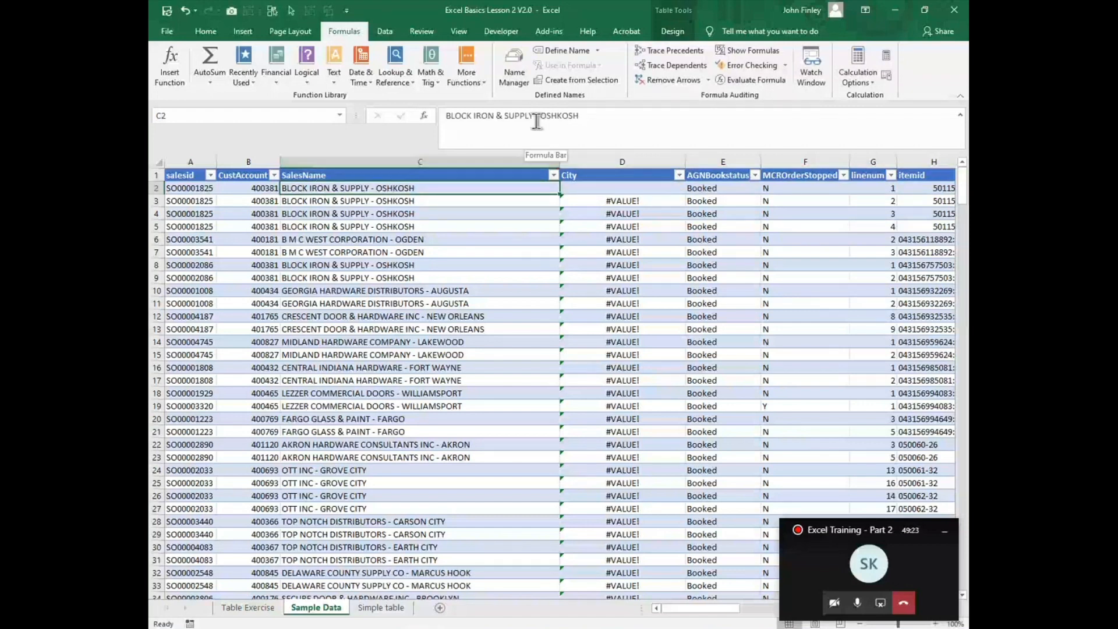
{"action": "left_click_drag", "start_coordinate": [540, 120], "coordinate": [535, 121]}
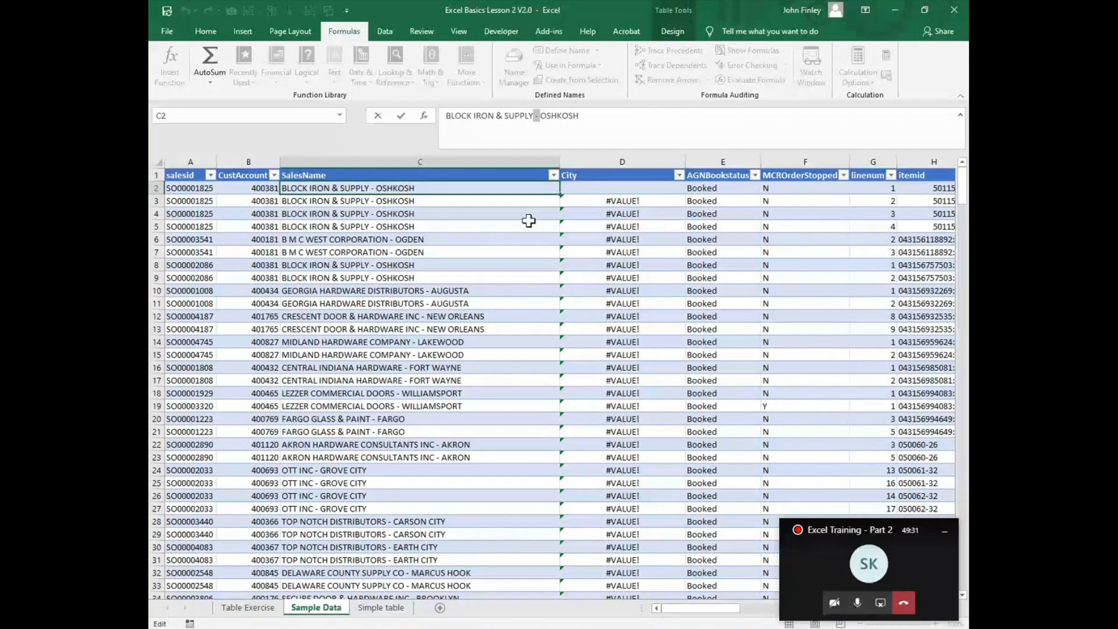
{"action": "left_click", "coordinate": [588, 188]}
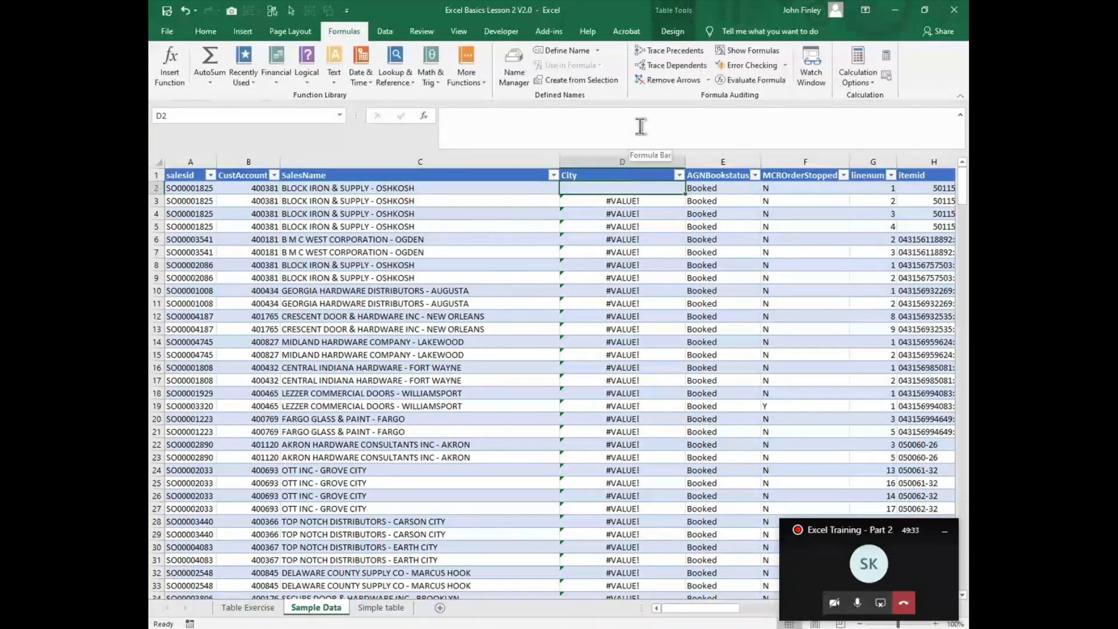
{"action": "type", "text": "=mid("}
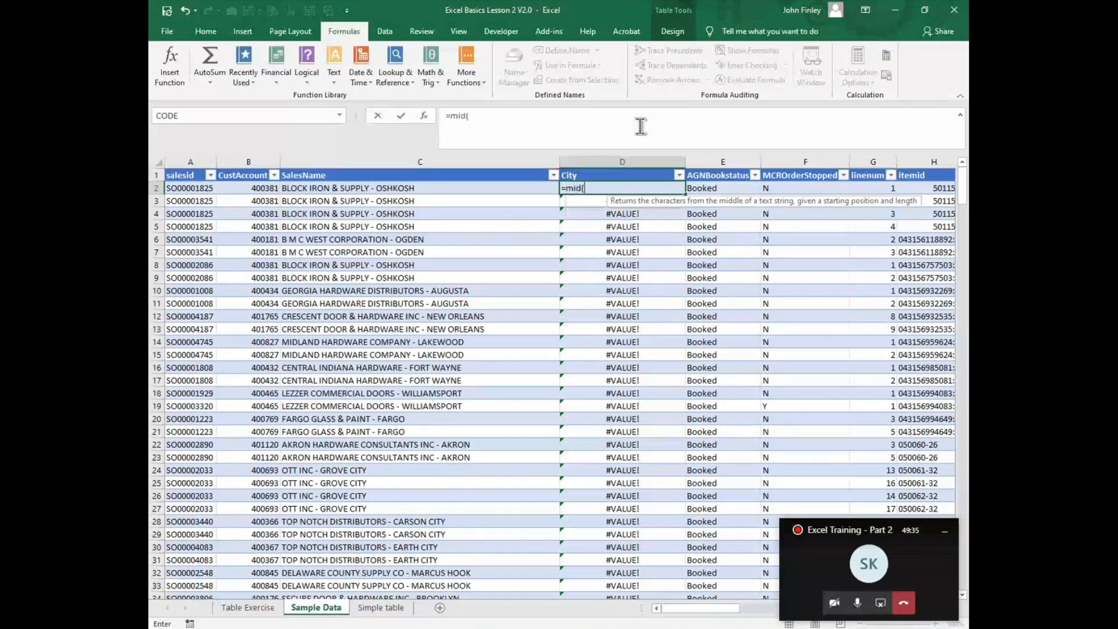
{"action": "key", "text": "Left"}
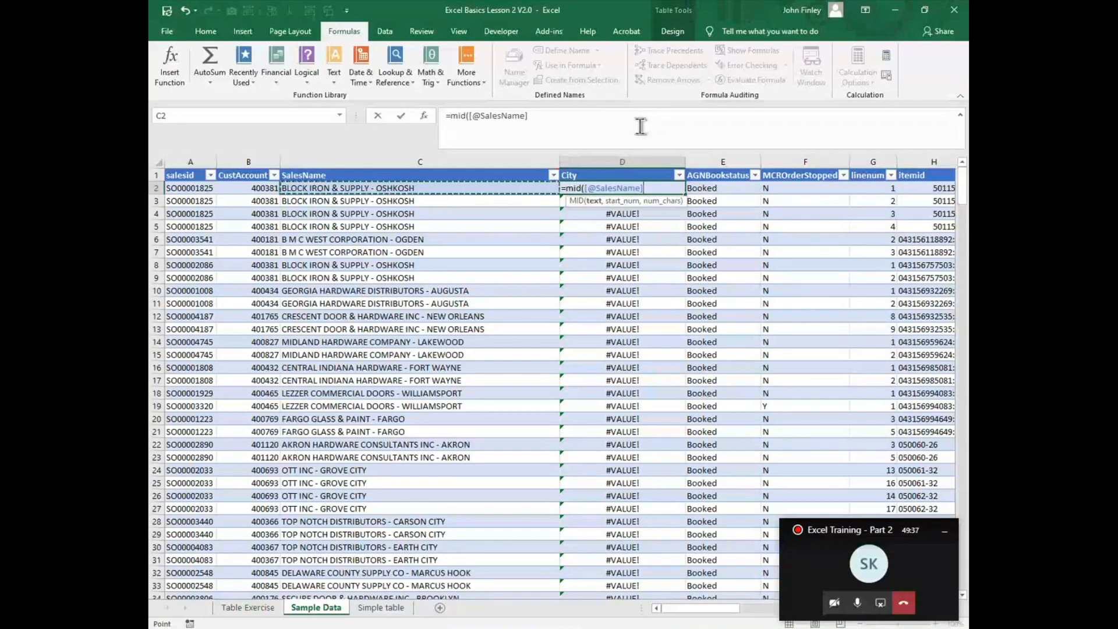
{"action": "type", "text": ",find("}
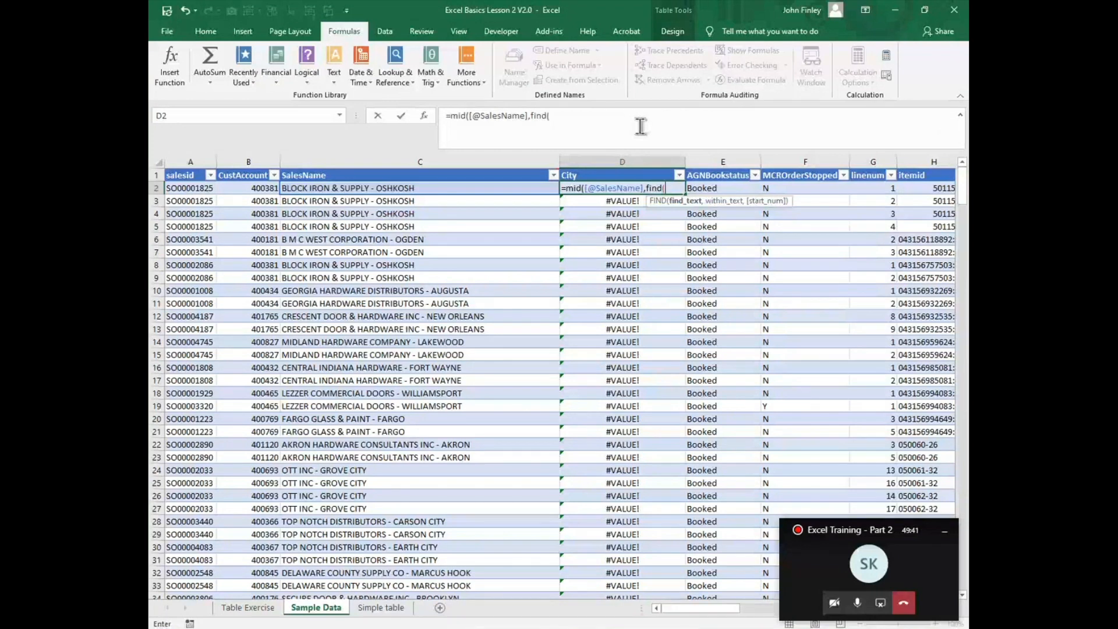
{"action": "type", "text": "-"}
{"action": "type", "text": "City"}
{"action": "key", "text": "BackSpace"}
{"action": "key", "text": "BackSpace"}
{"action": "key", "text": "BackSpace"}
{"action": "key", "text": "BackSpace"}
{"action": "type", "text": "City"}
{"action": "mouse_move", "coordinate": [372, 8]}
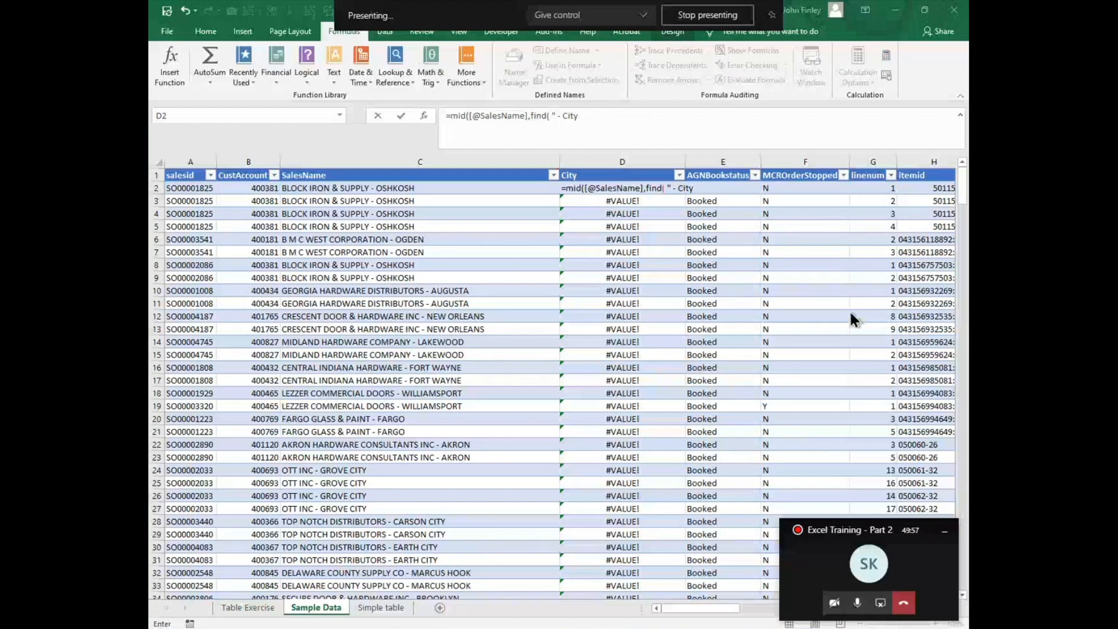
{"action": "left_click", "coordinate": [628, 138]}
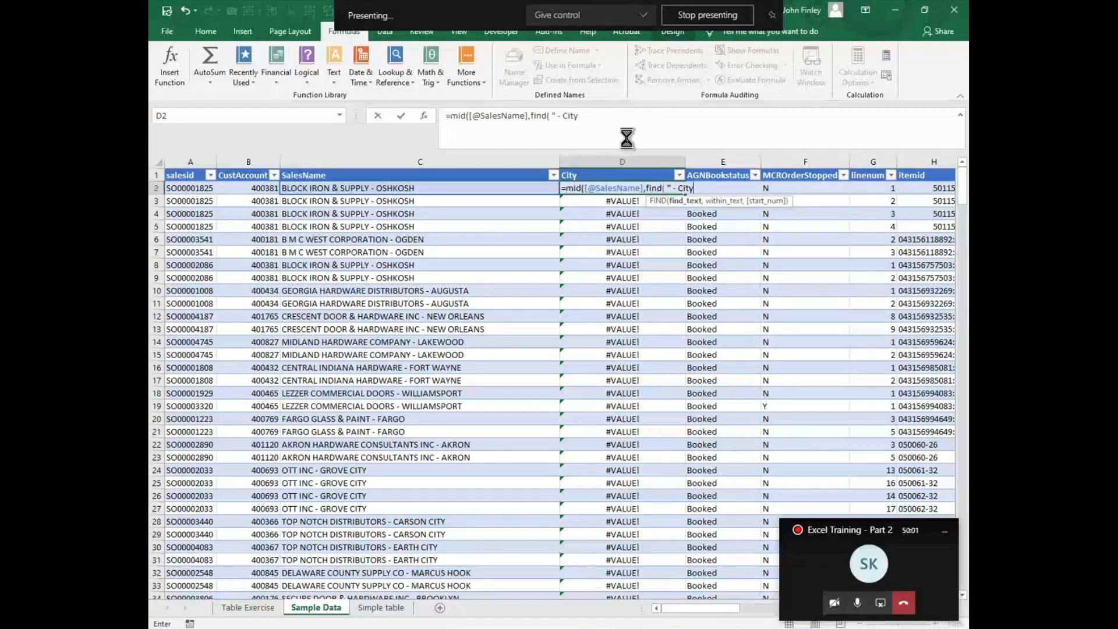
{"action": "key", "text": "Return"}
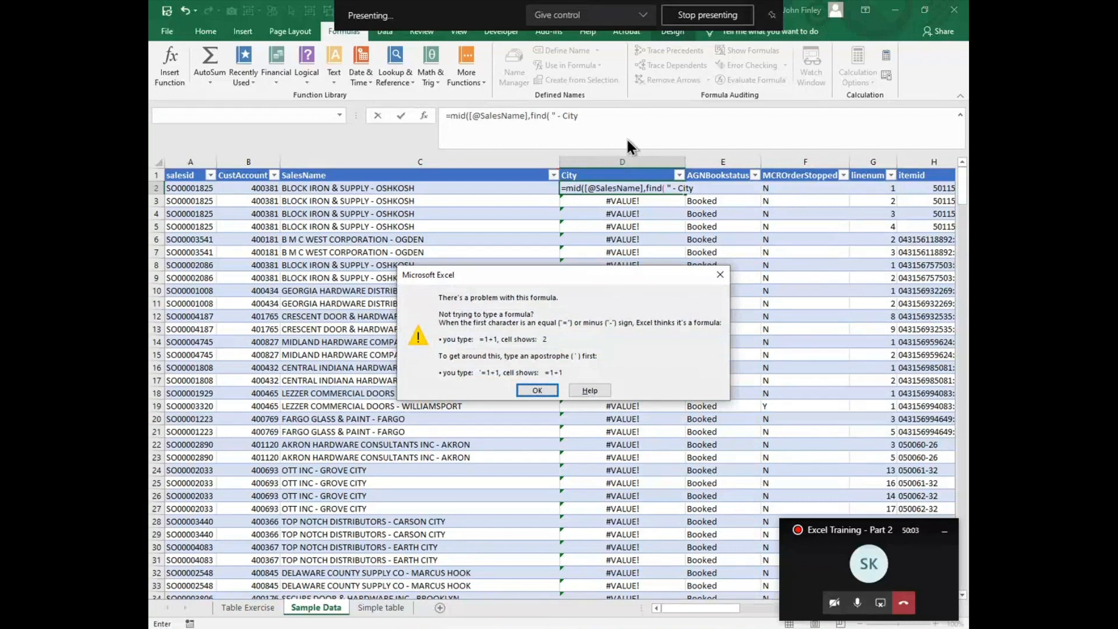
{"action": "key", "text": "Return"}
{"action": "key", "text": "BackSpace"}
{"action": "key", "text": "BackSpace"}
{"action": "key", "text": "BackSpace"}
{"action": "key", "text": "BackSpace"}
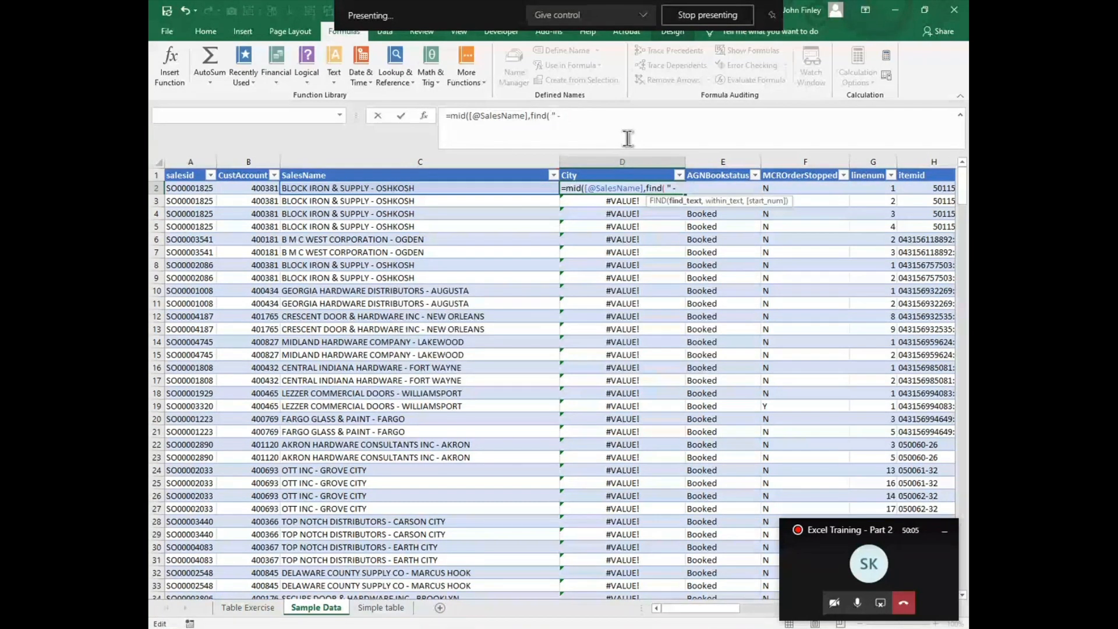
{"action": "type", "text": "\","}
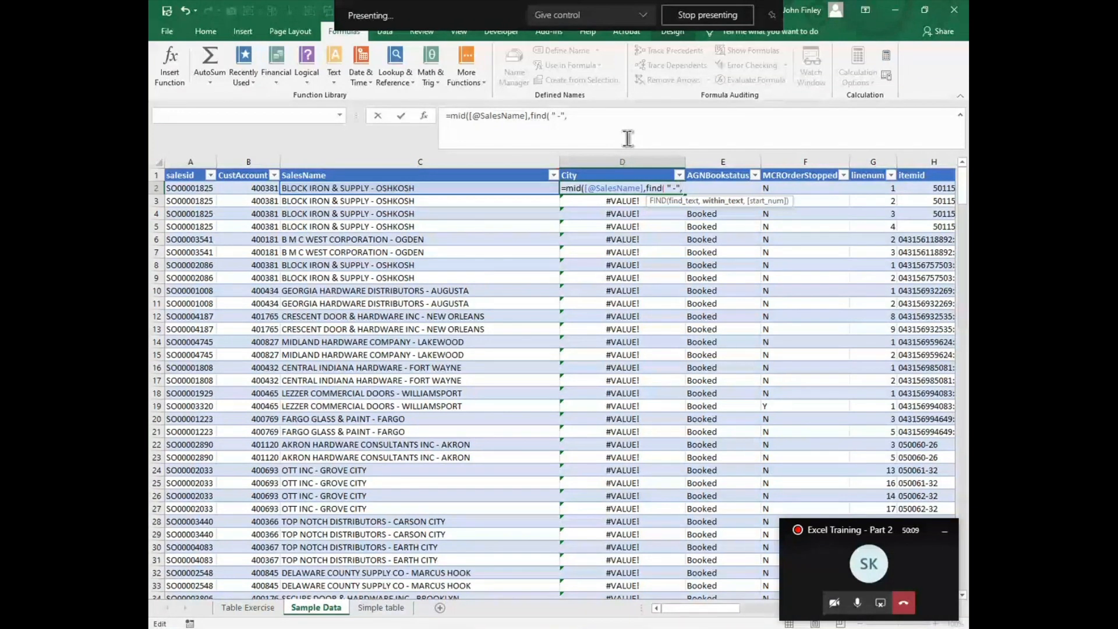
{"action": "left_click", "coordinate": [298, 189]}
{"action": "type", "text": ",1"}
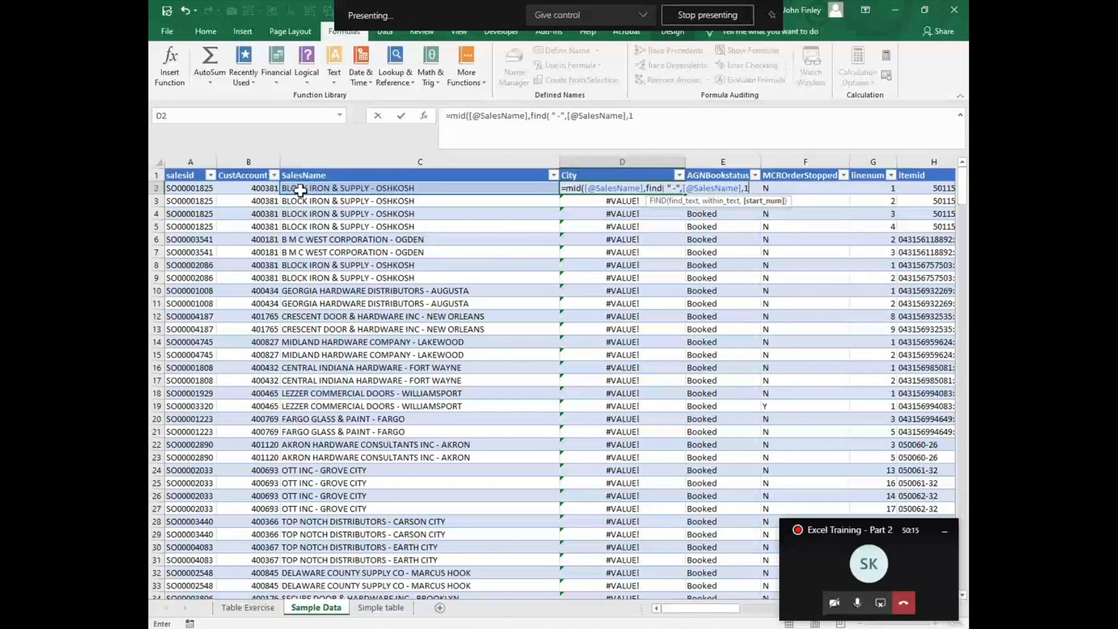
{"action": "type", "text": ")"}
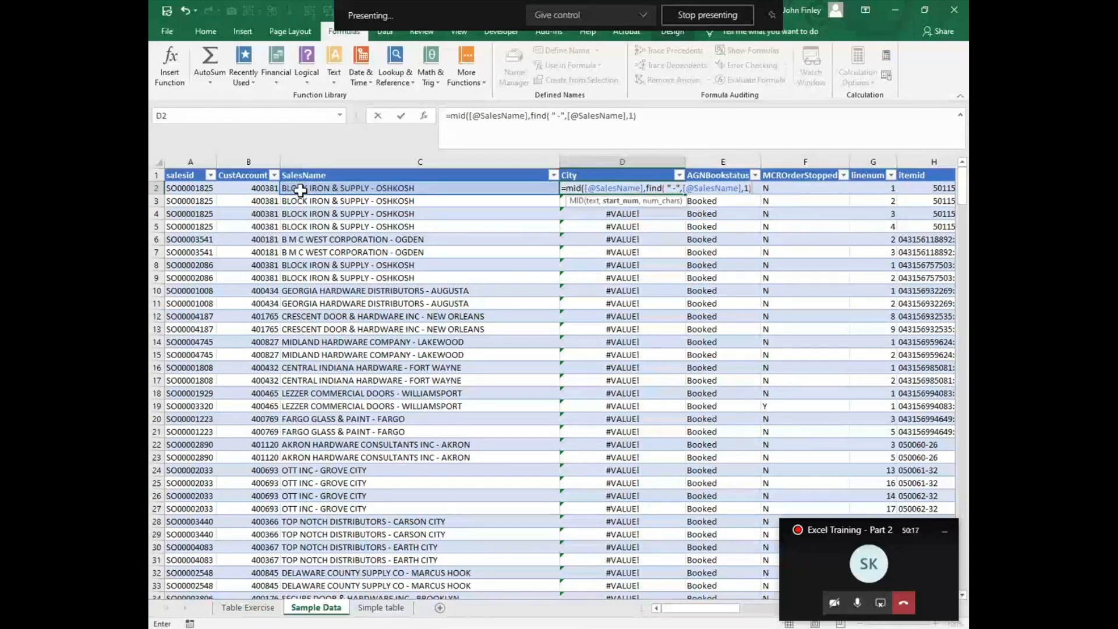
{"action": "type", "text": "+2,25)"}
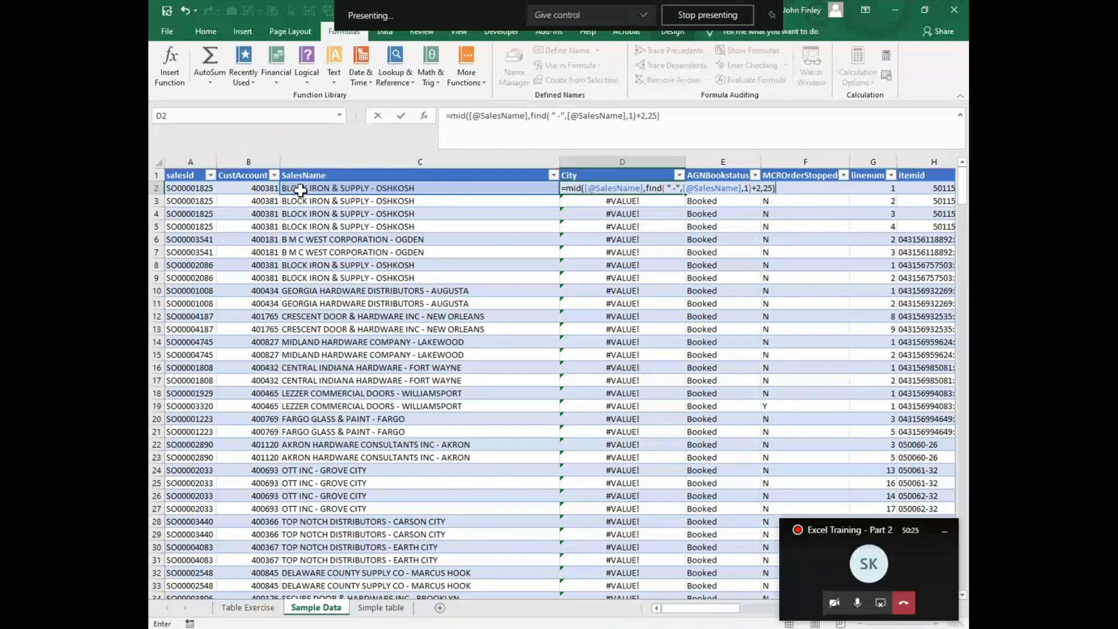
Step: Add an offset of +2 after FIND, set the MID character count to 25 and enter the City formula in D2
{"action": "key", "text": "Return"}
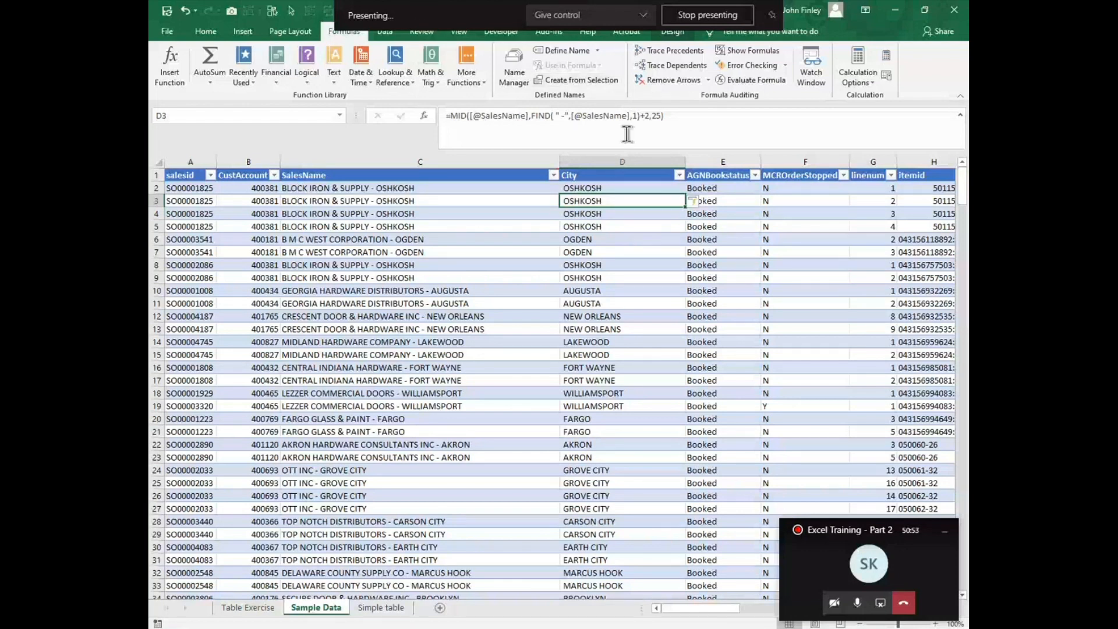
Step: Examine the Sample Data table's columns along row 11, from City past LineAmount and back to salesid
{"action": "left_click", "coordinate": [621, 304]}
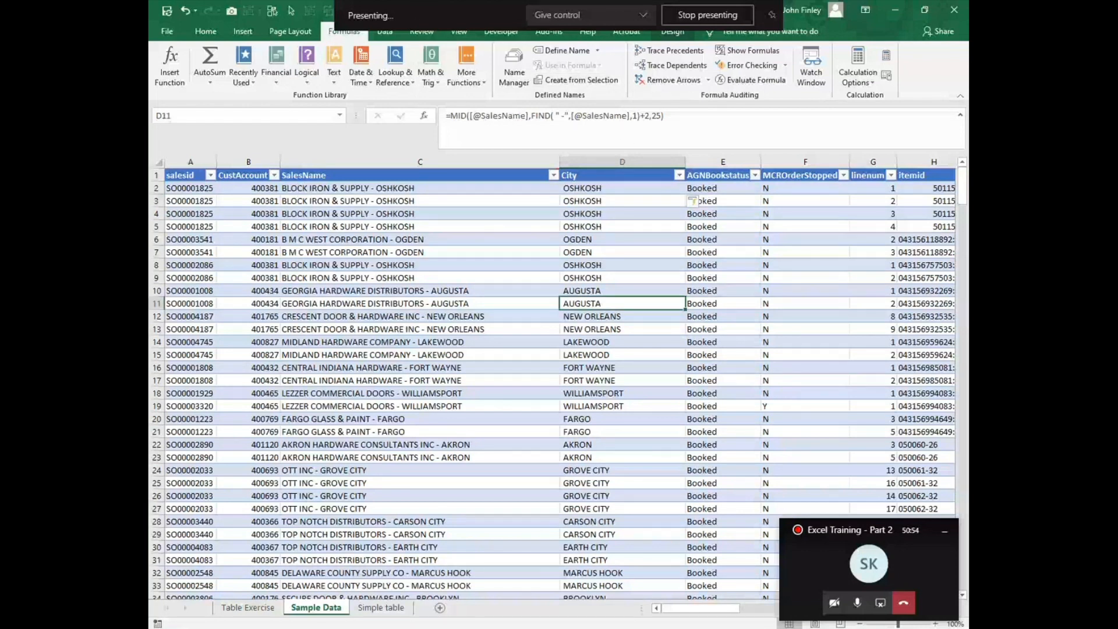
{"action": "key", "text": "Right"}
{"action": "key", "text": "Right"}
{"action": "key", "text": "Right"}
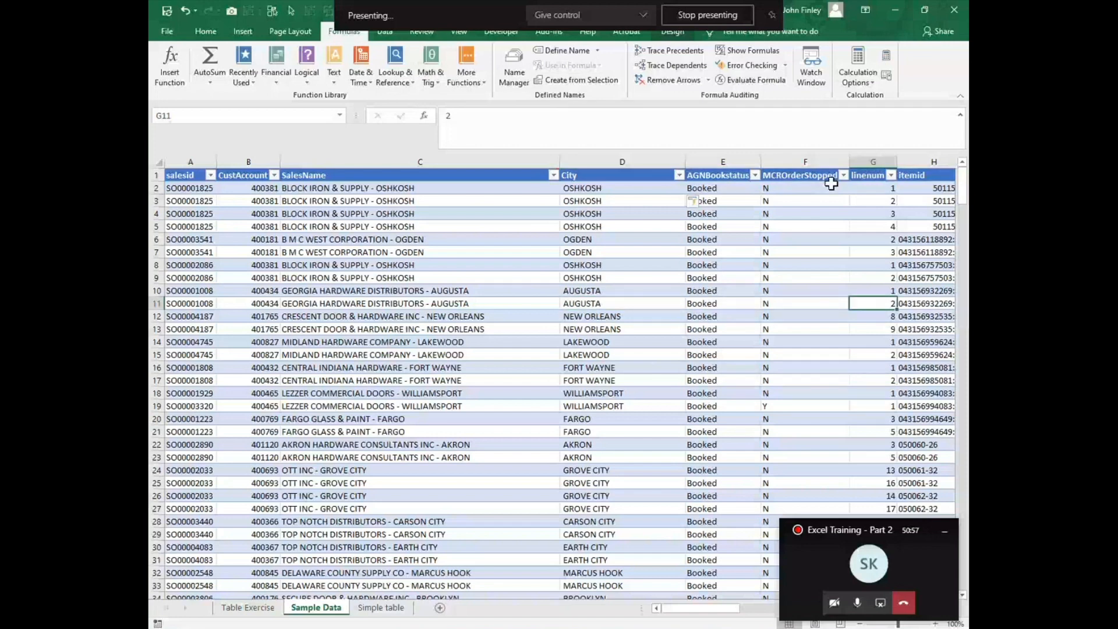
{"action": "key", "text": "Right"}
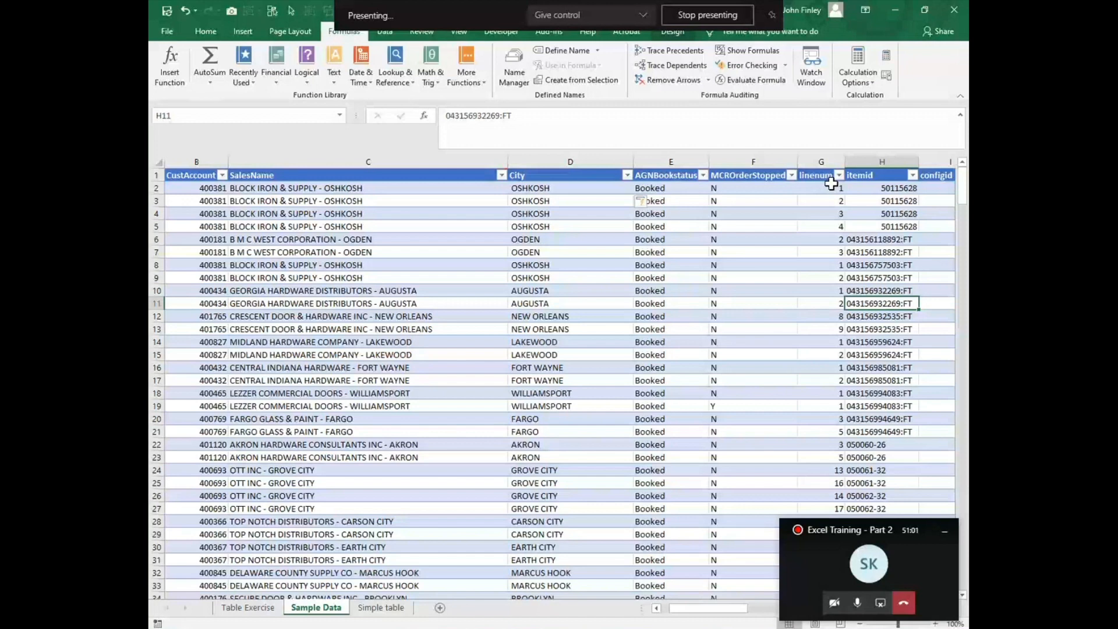
{"action": "key", "text": "Right"}
{"action": "key", "text": "Right"}
{"action": "key", "text": "Right"}
{"action": "key", "text": "Right"}
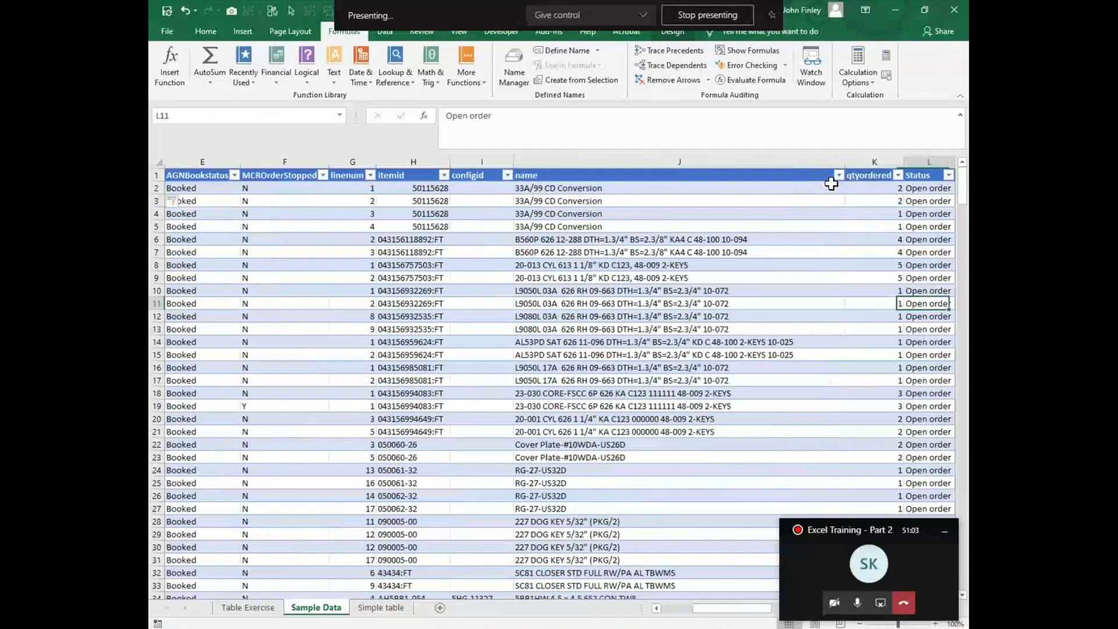
{"action": "key", "text": "Right"}
{"action": "key", "text": "Right"}
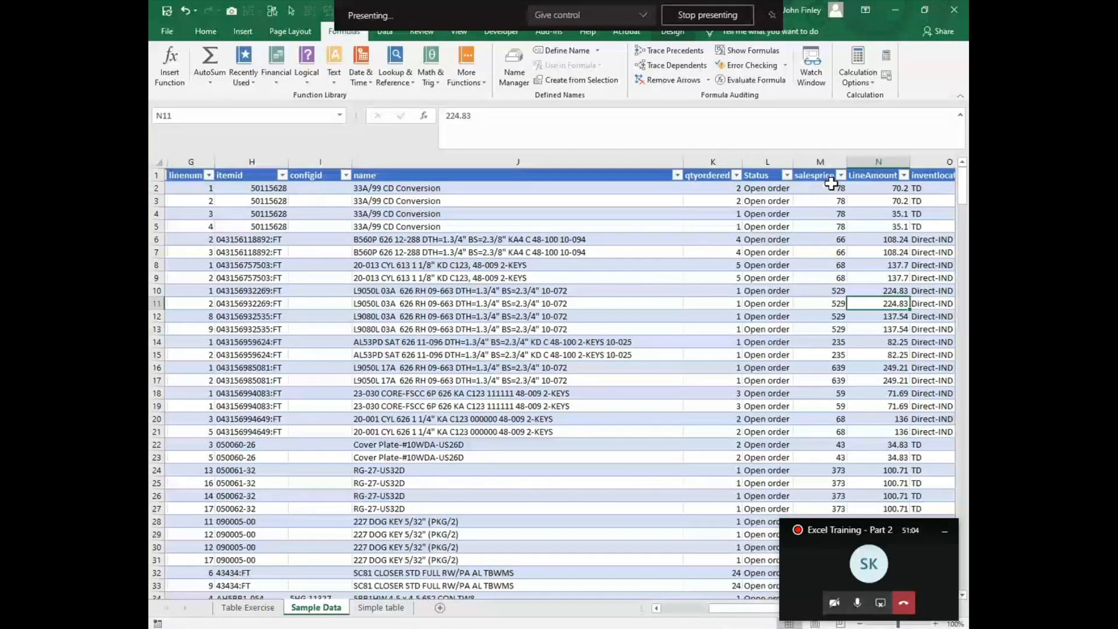
{"action": "key", "text": "Right"}
{"action": "key", "text": "Right"}
{"action": "key", "text": "Right"}
{"action": "key", "text": "Right"}
{"action": "key", "text": "Right"}
{"action": "key", "text": "Right"}
{"action": "key", "text": "Right"}
{"action": "key", "text": "Right"}
{"action": "key", "text": "Left"}
{"action": "key", "text": "Left"}
{"action": "key", "text": "Left"}
{"action": "key", "text": "Left"}
{"action": "key", "text": "Left"}
{"action": "key", "text": "Left"}
{"action": "key", "text": "Left"}
{"action": "key", "text": "Left"}
{"action": "key", "text": "Left"}
{"action": "key", "text": "Left"}
{"action": "key", "text": "Left"}
{"action": "key", "text": "Left"}
{"action": "key", "text": "Left"}
{"action": "key", "text": "Home"}
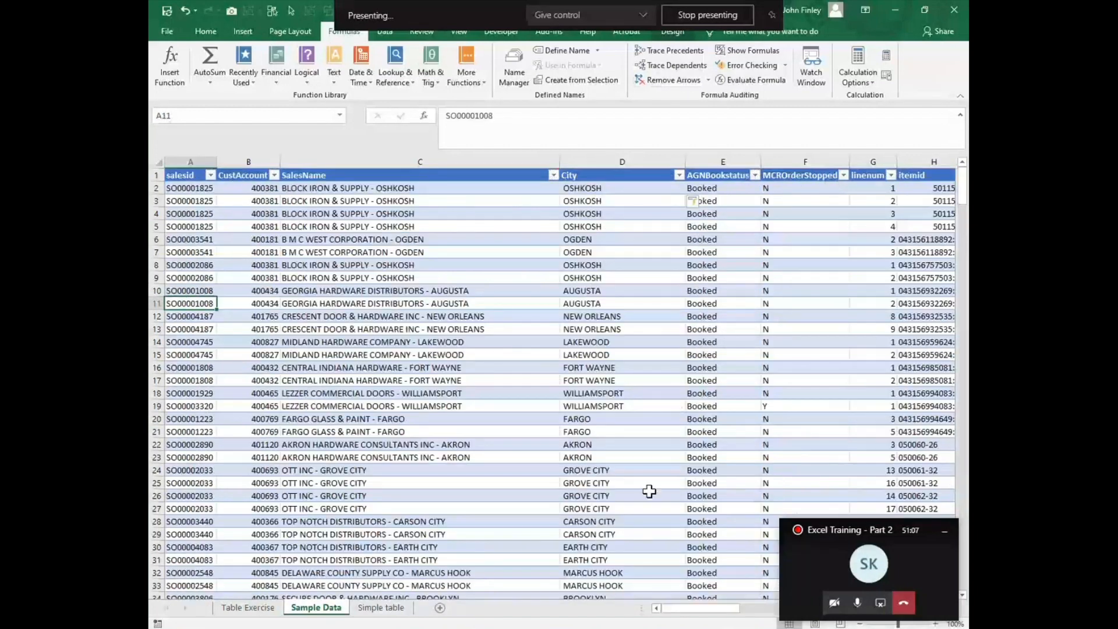
Step: Return to the Table Exercise sheet and review the list of exercise tasks
{"action": "key", "text": "ctrl+Page_Up"}
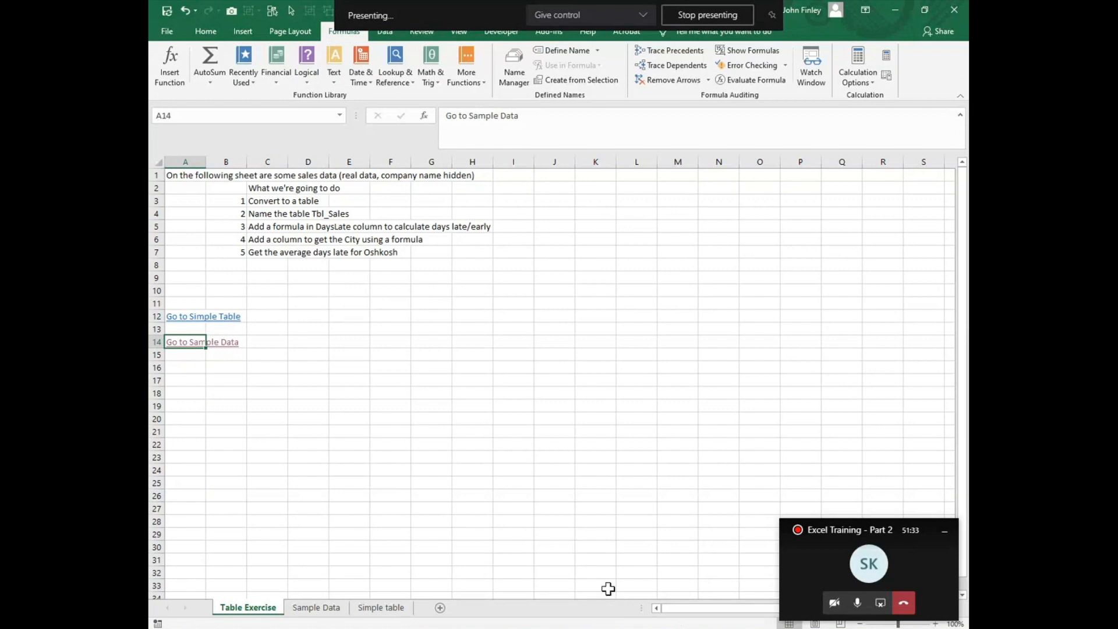
{"action": "left_click", "coordinate": [547, 528]}
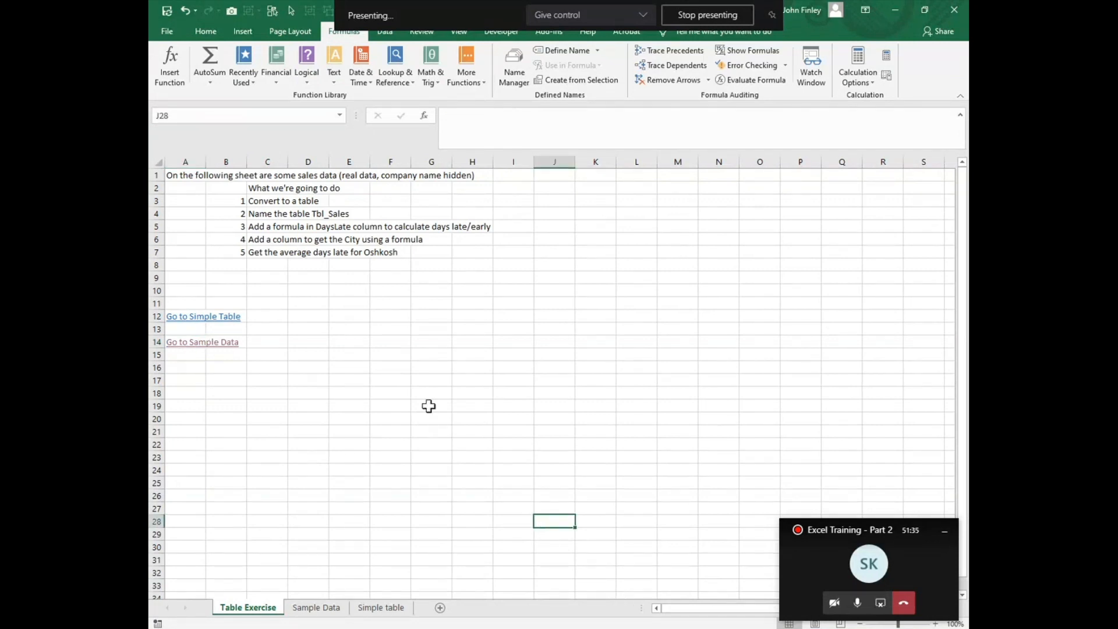
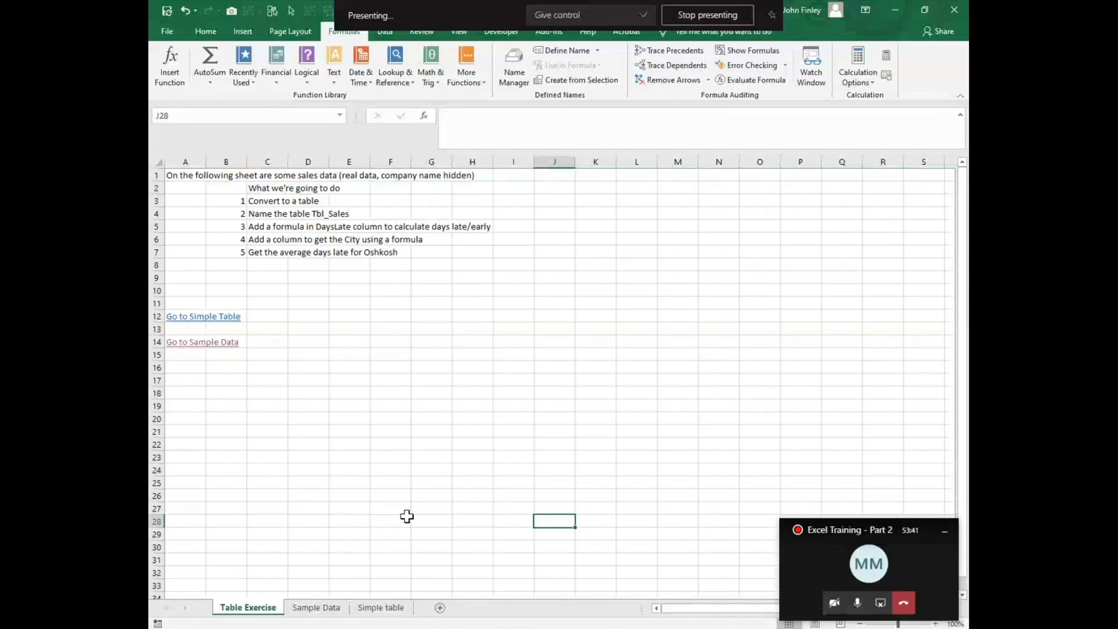
Step: Freeze the header row of the Sample Data sheet using A2 as the split point and check it while scrolled
{"action": "left_click", "coordinate": [318, 616]}
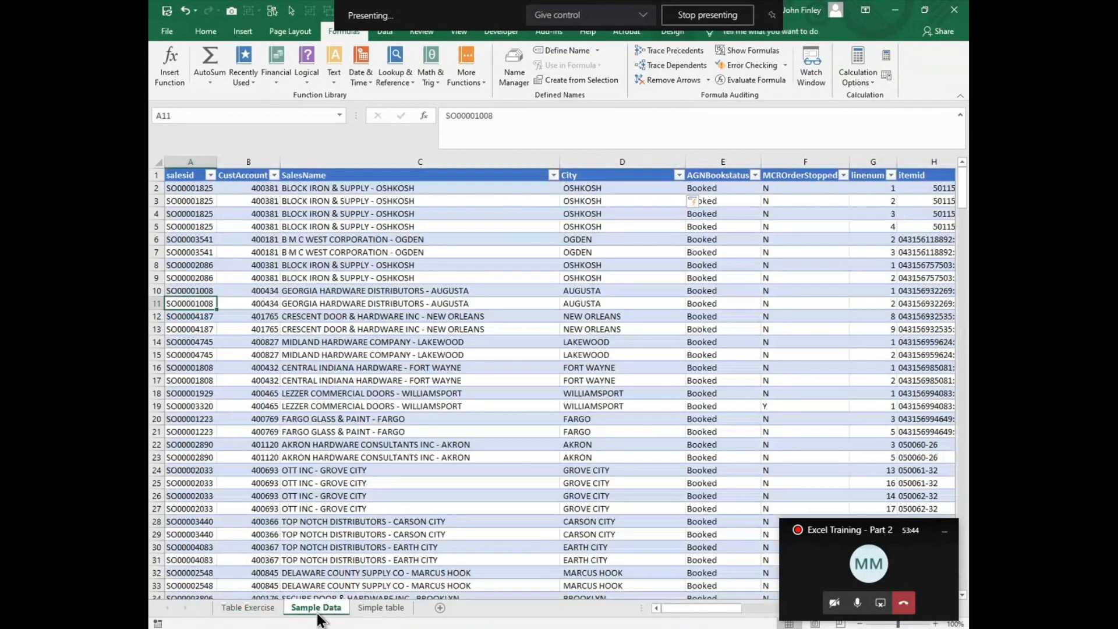
{"action": "left_click", "coordinate": [185, 191]}
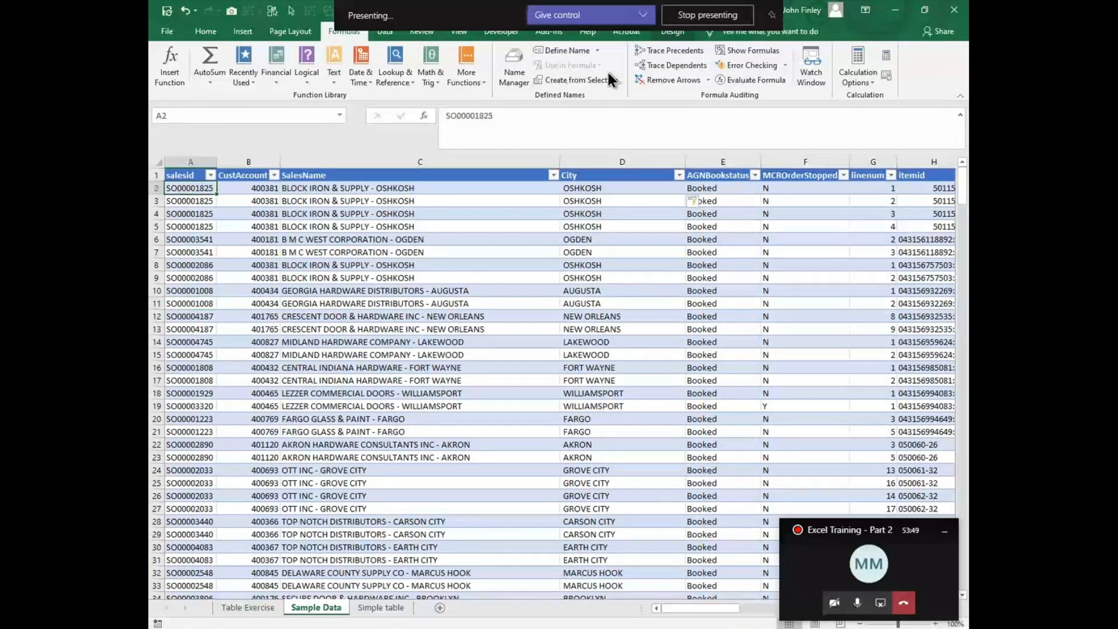
{"action": "left_click", "coordinate": [460, 34]}
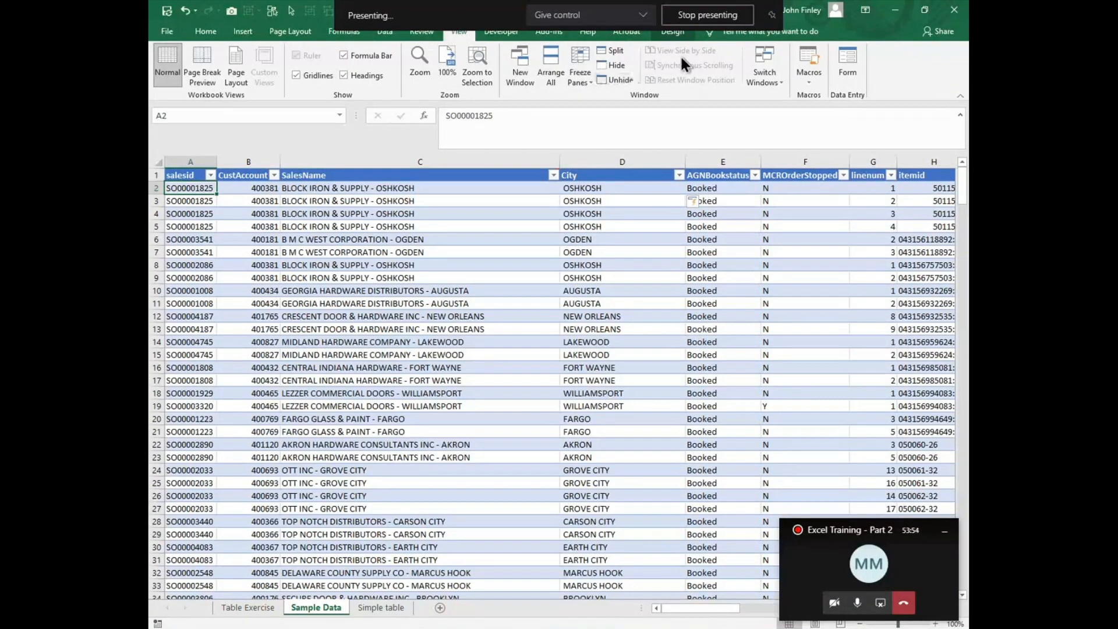
{"action": "left_click", "coordinate": [588, 80]}
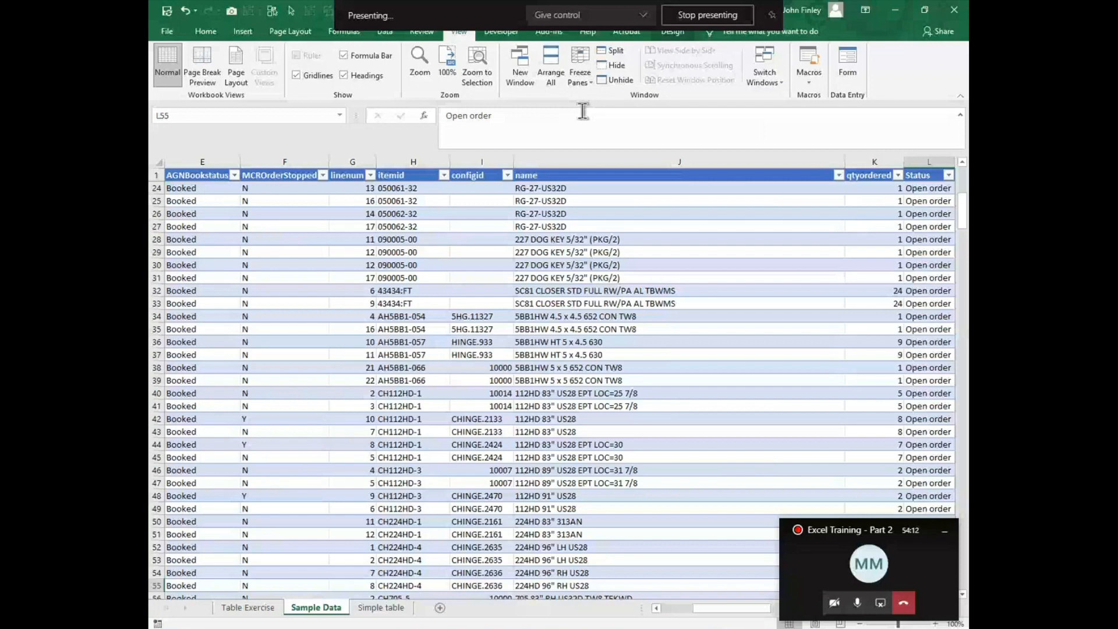
{"action": "key", "text": "Home"}
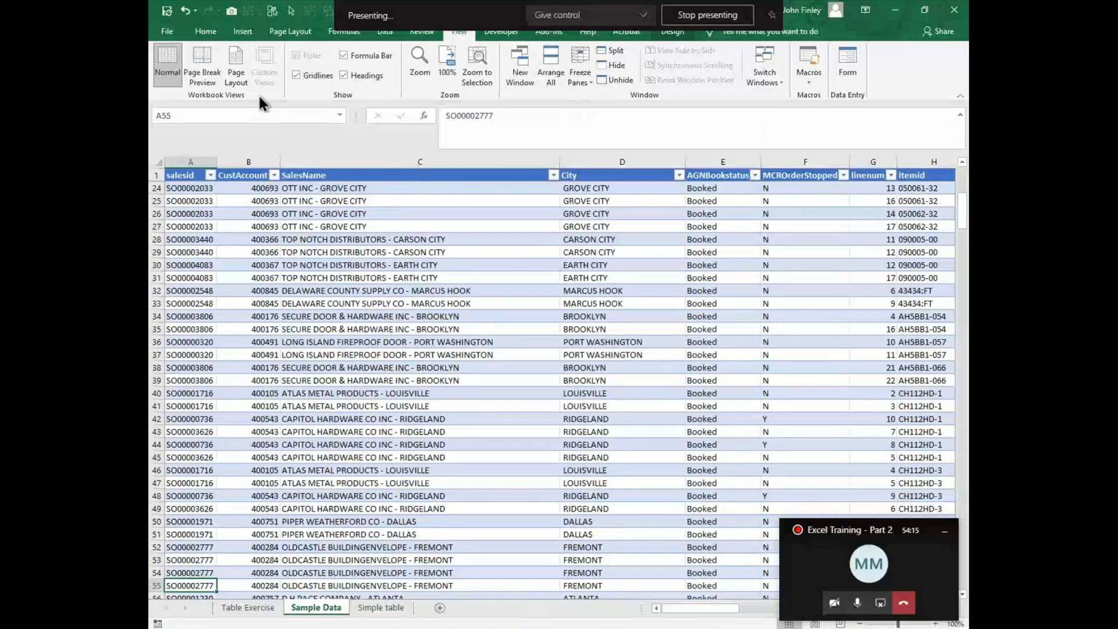
Step: Unfreeze the panes on Sample Data and return to the start of the table
{"action": "left_click", "coordinate": [584, 70]}
{"action": "left_click", "coordinate": [599, 105]}
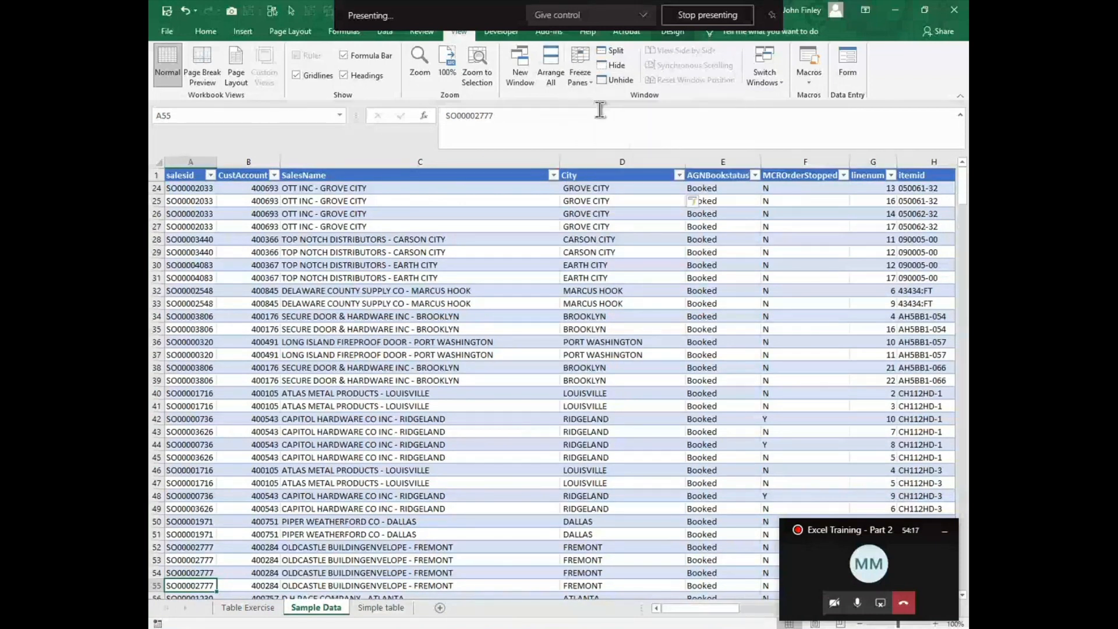
{"action": "scroll", "coordinate": [245, 203], "scroll_direction": "up", "scroll_amount": 7}
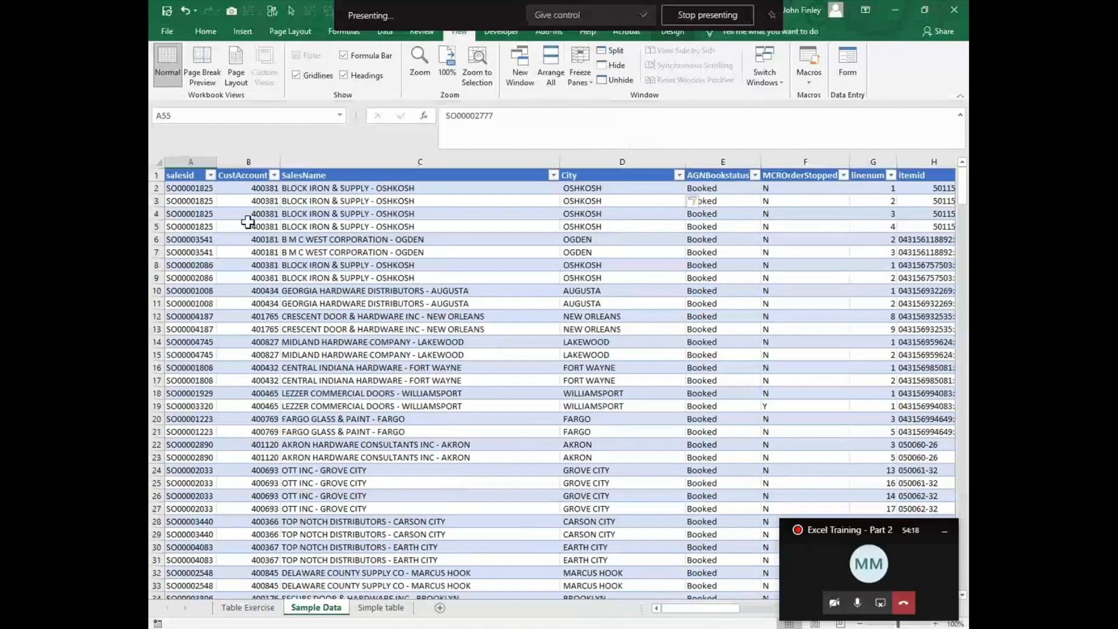
Step: Freeze panes at B2 so the header row and the salesid column are both locked
{"action": "left_click", "coordinate": [242, 192]}
{"action": "left_click", "coordinate": [580, 69]}
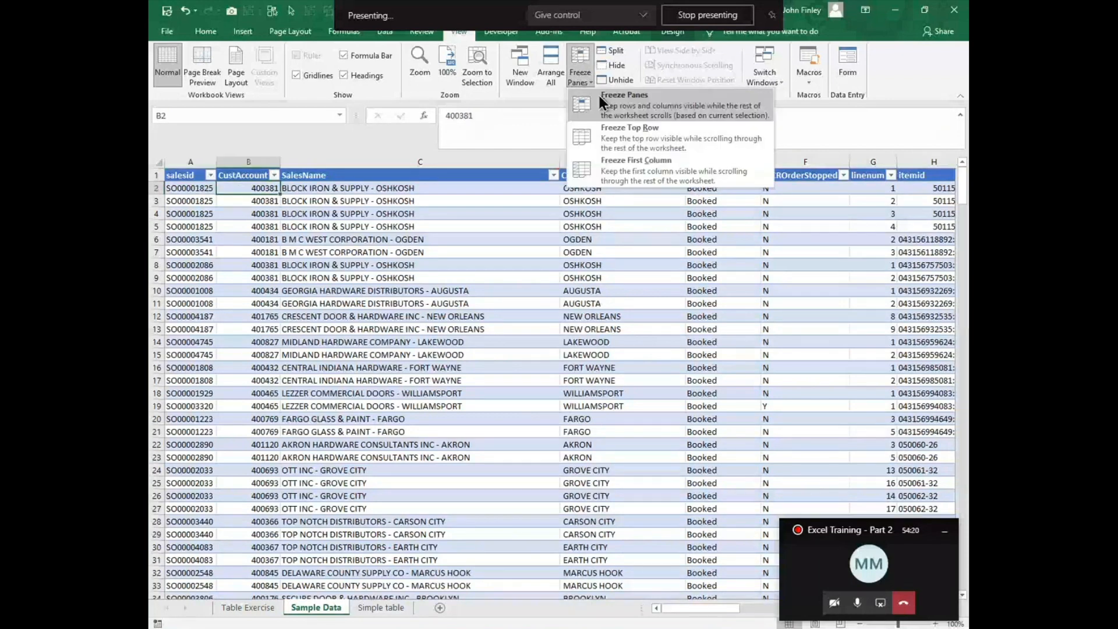
{"action": "left_click", "coordinate": [599, 96]}
Step: Check the frozen header row and salesid column across to column Q and down to row 75, and unfreeze the panes
{"action": "key", "text": "Right"}
{"action": "key", "text": "Right"}
{"action": "key", "text": "Right"}
{"action": "key", "text": "Right"}
{"action": "key", "text": "Right"}
{"action": "key", "text": "Right"}
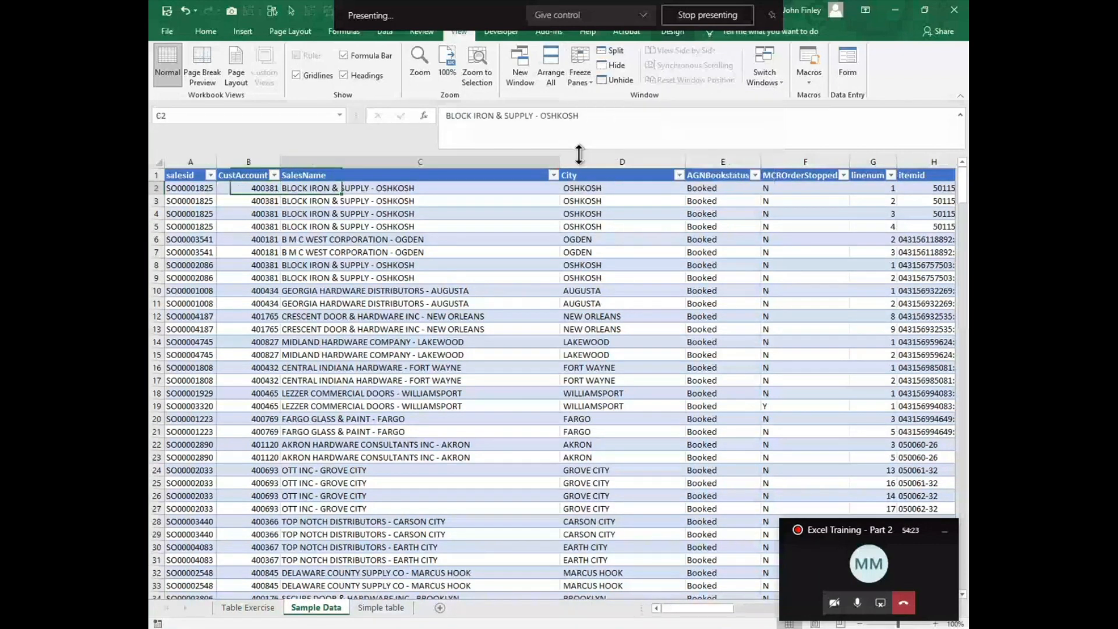
{"action": "key", "text": "Right"}
{"action": "key", "text": "Right"}
{"action": "key", "text": "Right"}
{"action": "key", "text": "Right"}
{"action": "key", "text": "Right"}
{"action": "key", "text": "Right"}
{"action": "key", "text": "Right"}
{"action": "key", "text": "Right"}
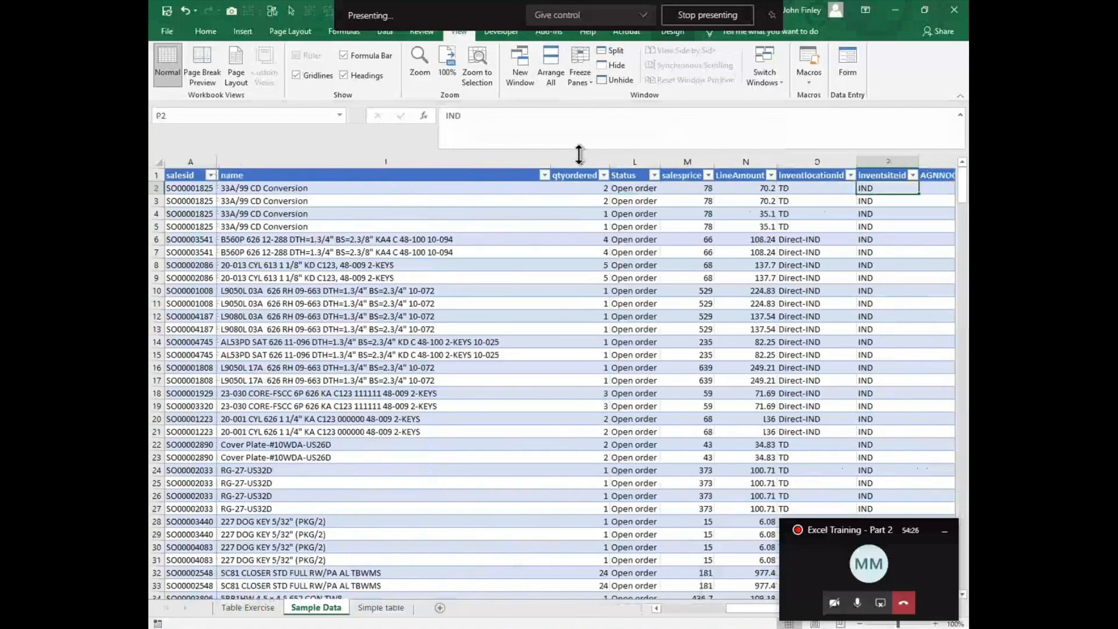
{"action": "key", "text": "Right"}
{"action": "key", "text": "Down"}
{"action": "key", "text": "Down"}
{"action": "key", "text": "Down"}
{"action": "key", "text": "Down"}
{"action": "key", "text": "Down"}
{"action": "key", "text": "Down"}
{"action": "key", "text": "Down"}
{"action": "key", "text": "Down"}
{"action": "key", "text": "Down"}
{"action": "key", "text": "Down"}
{"action": "key", "text": "Down"}
{"action": "key", "text": "Down"}
{"action": "key", "text": "Down"}
{"action": "key", "text": "Down"}
{"action": "key", "text": "Down"}
{"action": "key", "text": "Down"}
{"action": "key", "text": "Down"}
{"action": "key", "text": "Down"}
{"action": "key", "text": "Down"}
{"action": "key", "text": "Down"}
{"action": "key", "text": "Down"}
{"action": "key", "text": "Down"}
{"action": "key", "text": "Down"}
{"action": "key", "text": "Down"}
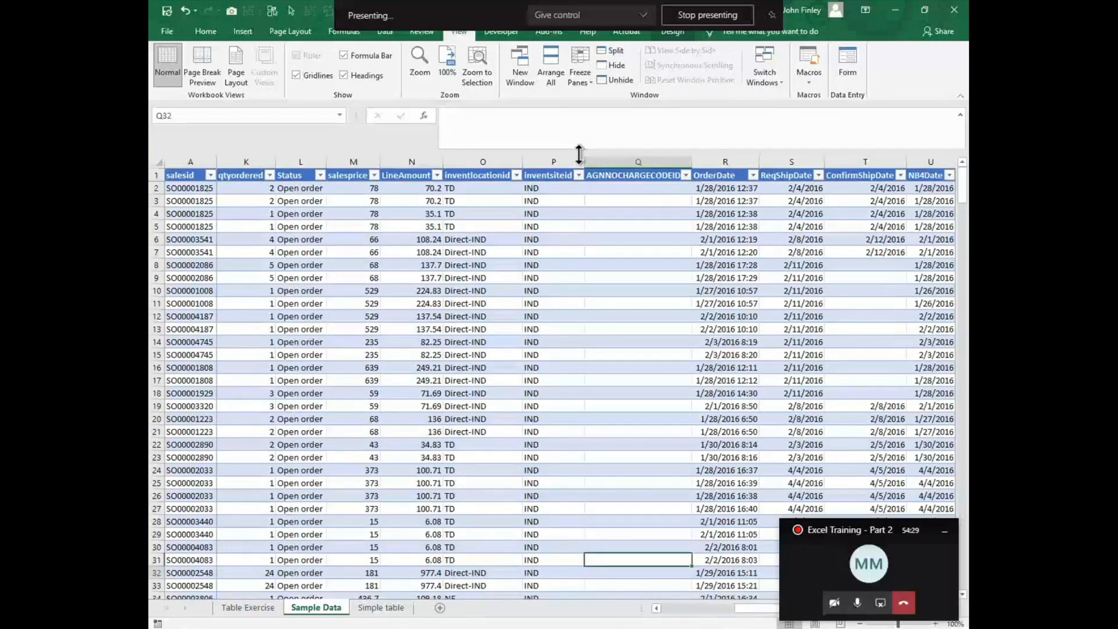
{"action": "key", "text": "Down"}
{"action": "key", "text": "Down"}
{"action": "key", "text": "Down"}
{"action": "key", "text": "Down"}
{"action": "key", "text": "Down"}
{"action": "key", "text": "Down"}
{"action": "key", "text": "Down"}
{"action": "key", "text": "Down"}
{"action": "key", "text": "Down"}
{"action": "key", "text": "Down"}
{"action": "key", "text": "Down"}
{"action": "key", "text": "Down"}
{"action": "key", "text": "Down"}
{"action": "key", "text": "Down"}
{"action": "key", "text": "Down"}
{"action": "key", "text": "Down"}
{"action": "key", "text": "Down"}
{"action": "key", "text": "Down"}
{"action": "key", "text": "Down"}
{"action": "key", "text": "Down"}
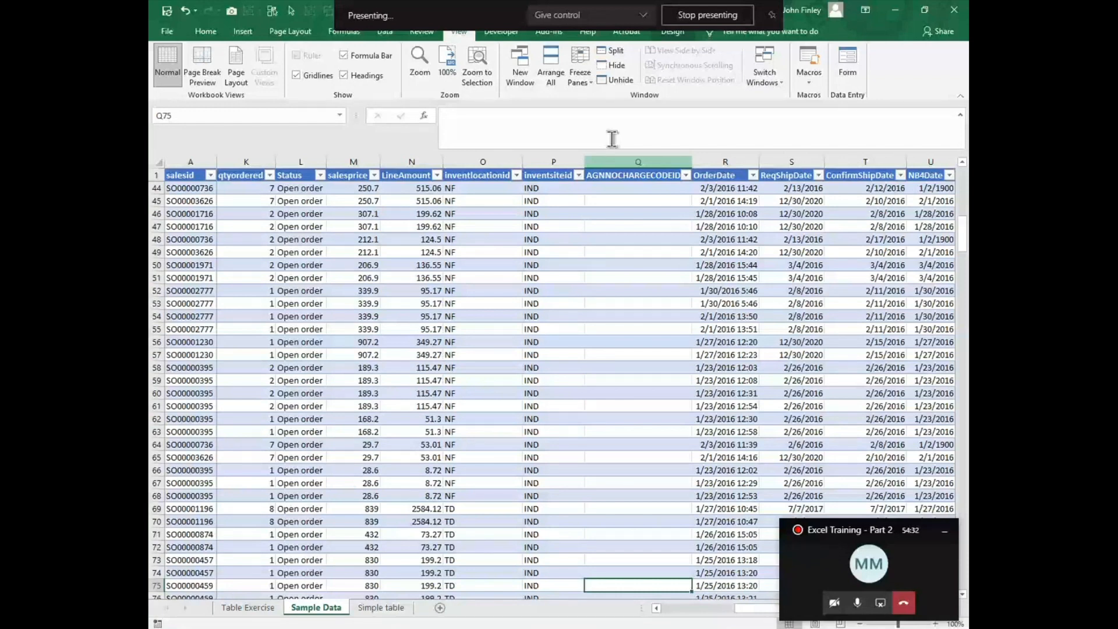
{"action": "left_click", "coordinate": [580, 77]}
{"action": "left_click", "coordinate": [624, 105]}
Step: Freeze only the top row, check the header while scrolling through the table, and unfreeze the panes
{"action": "left_click", "coordinate": [586, 77]}
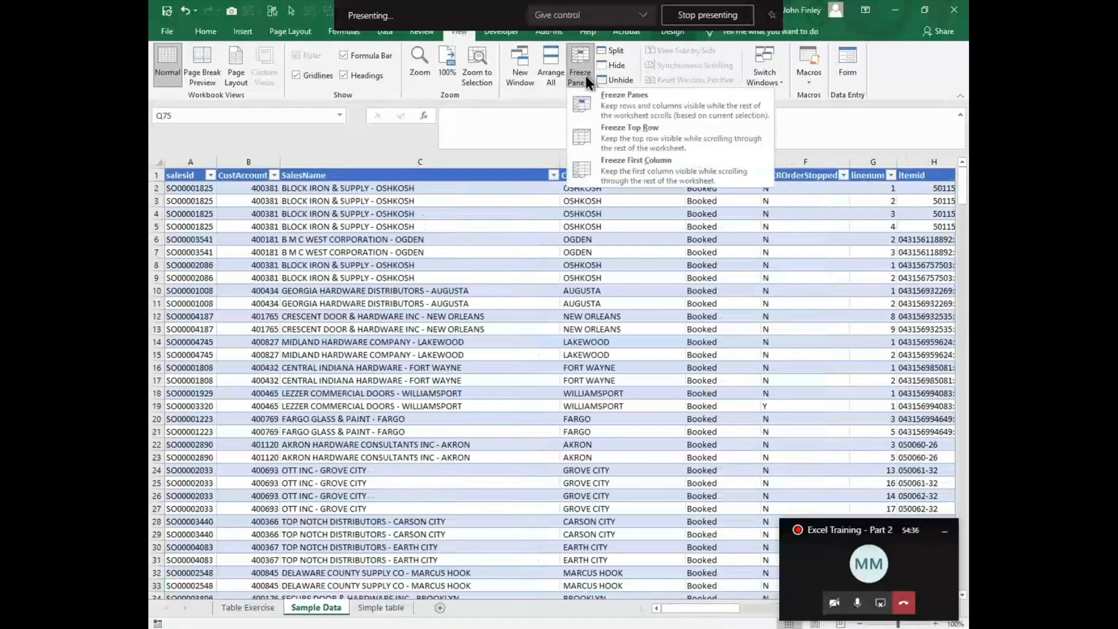
{"action": "left_click", "coordinate": [613, 132]}
{"action": "scroll", "coordinate": [444, 337], "scroll_direction": "down", "scroll_amount": 4}
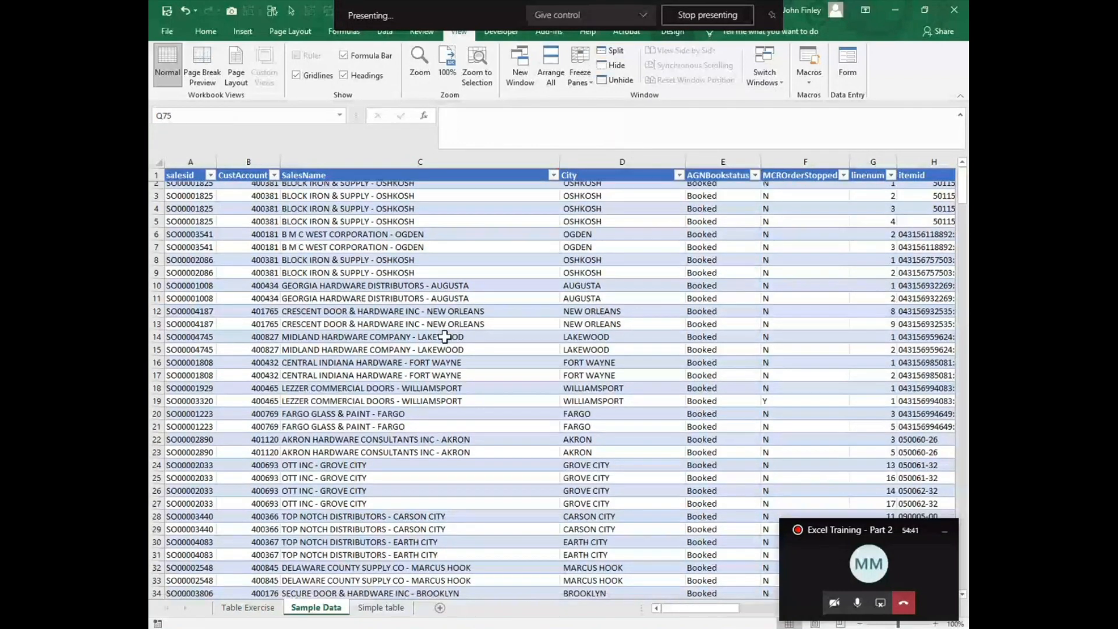
{"action": "scroll", "coordinate": [444, 337], "scroll_direction": "down", "scroll_amount": 20}
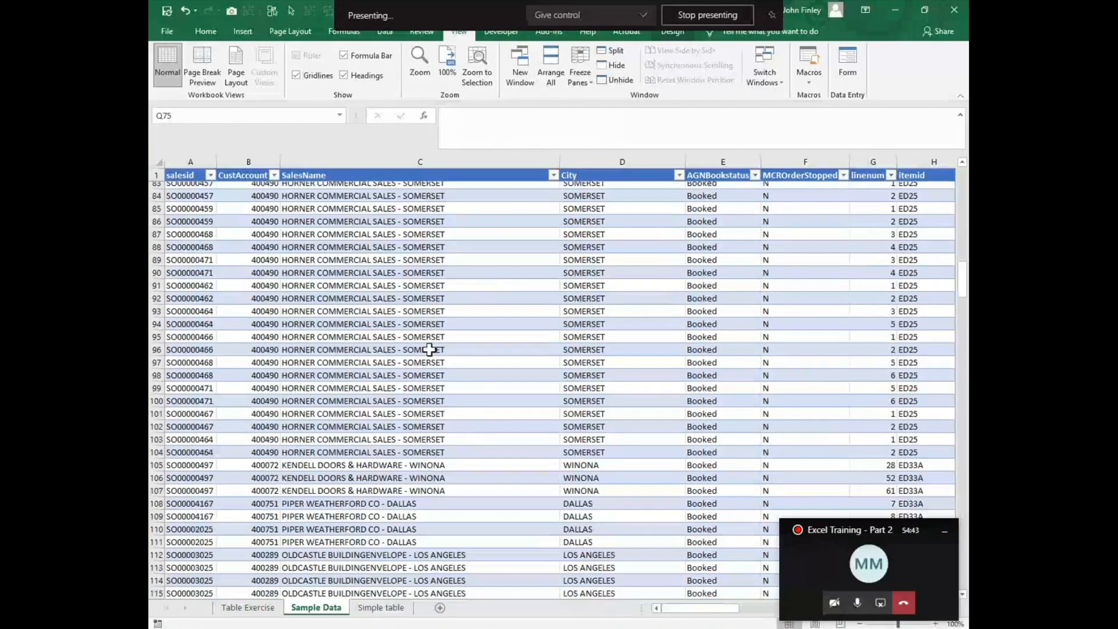
{"action": "scroll", "coordinate": [417, 362], "scroll_direction": "up", "scroll_amount": 4}
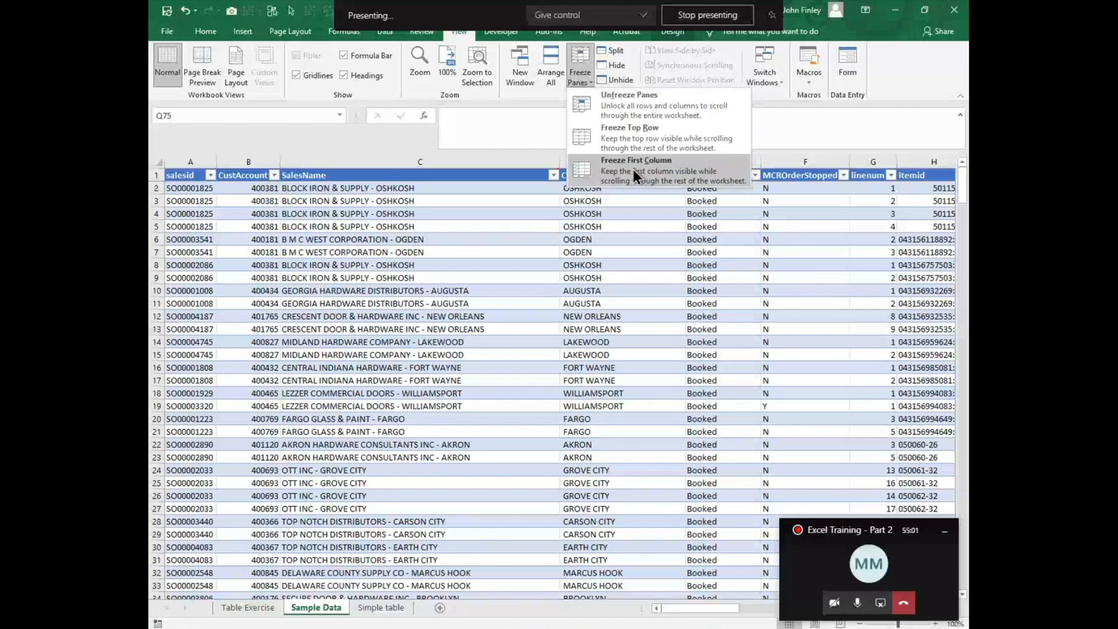
{"action": "left_click", "coordinate": [621, 107]}
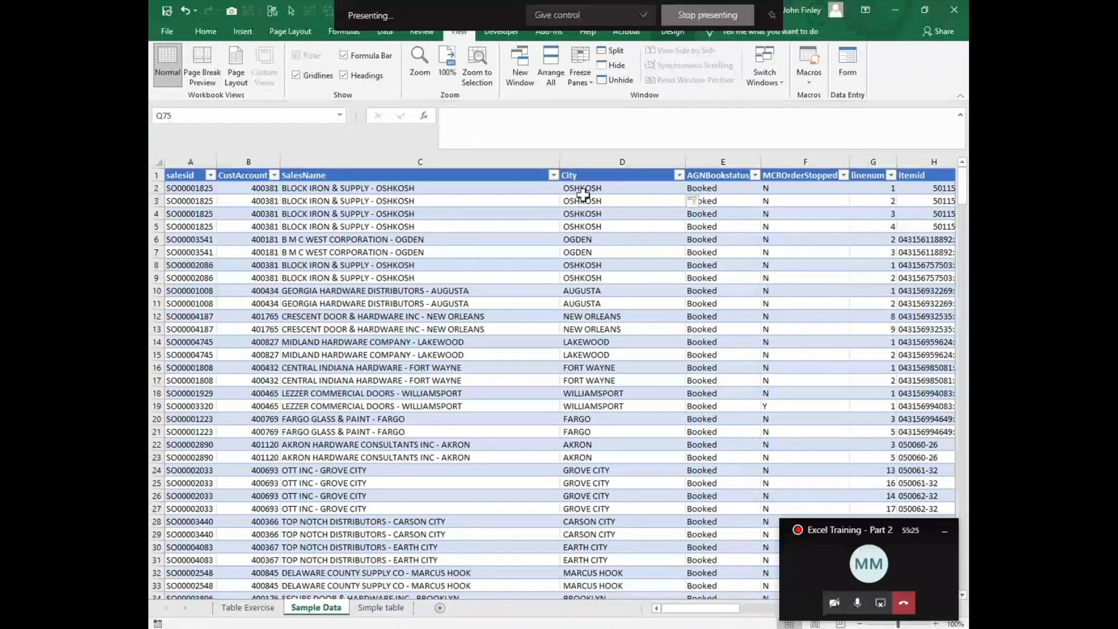
Step: Set the MID character count in the City column formula in D2 to 256
{"action": "left_click", "coordinate": [582, 192]}
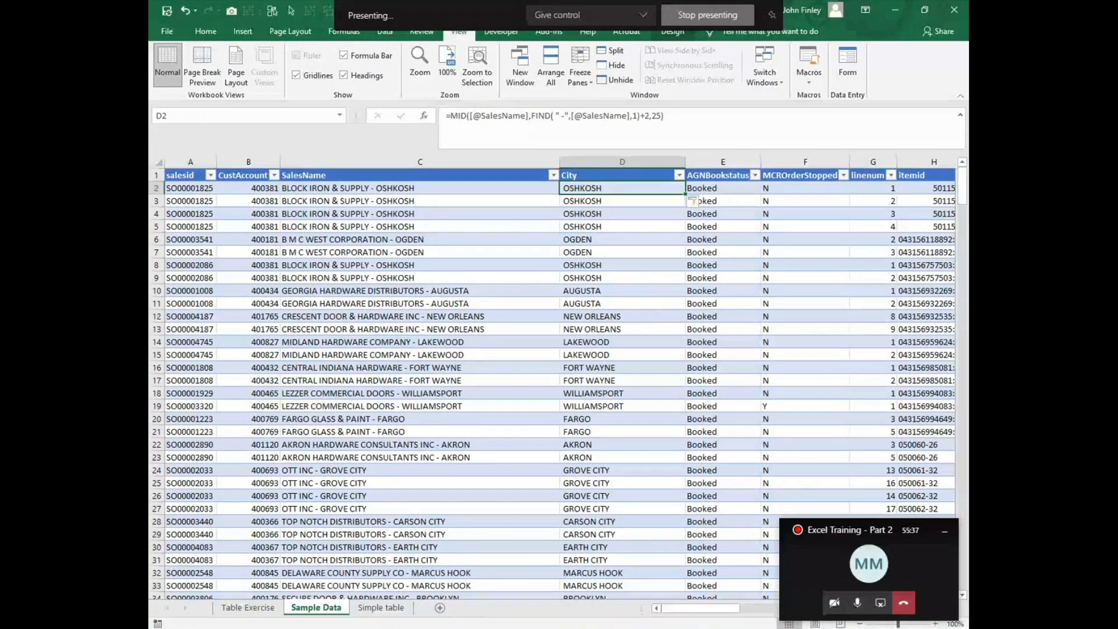
{"action": "mouse_move", "coordinate": [667, 628]}
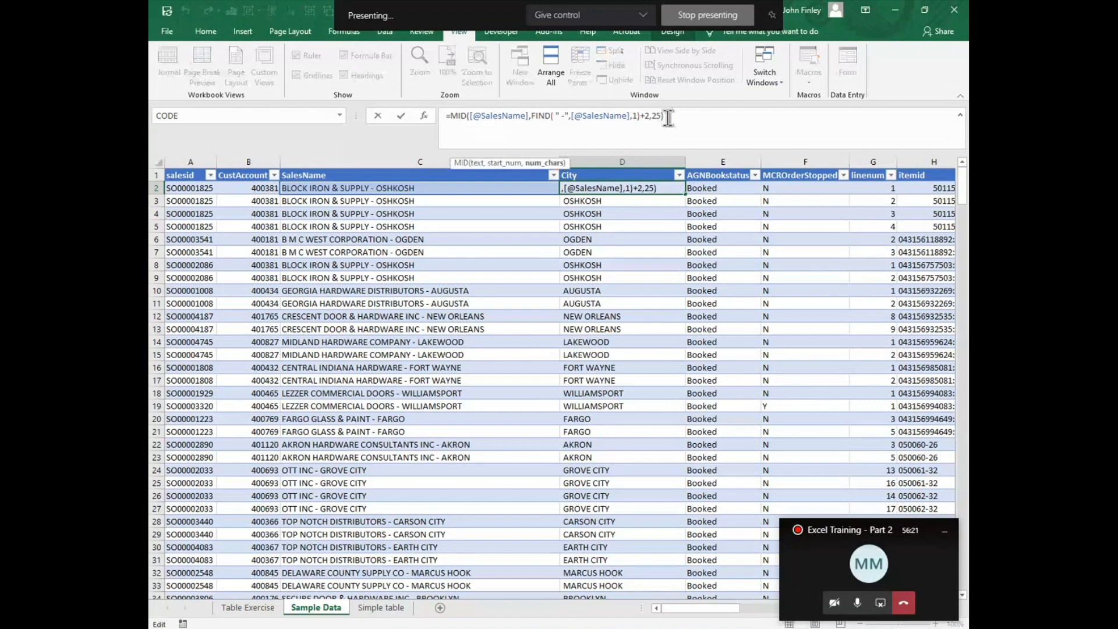
{"action": "type", "text": "6"}
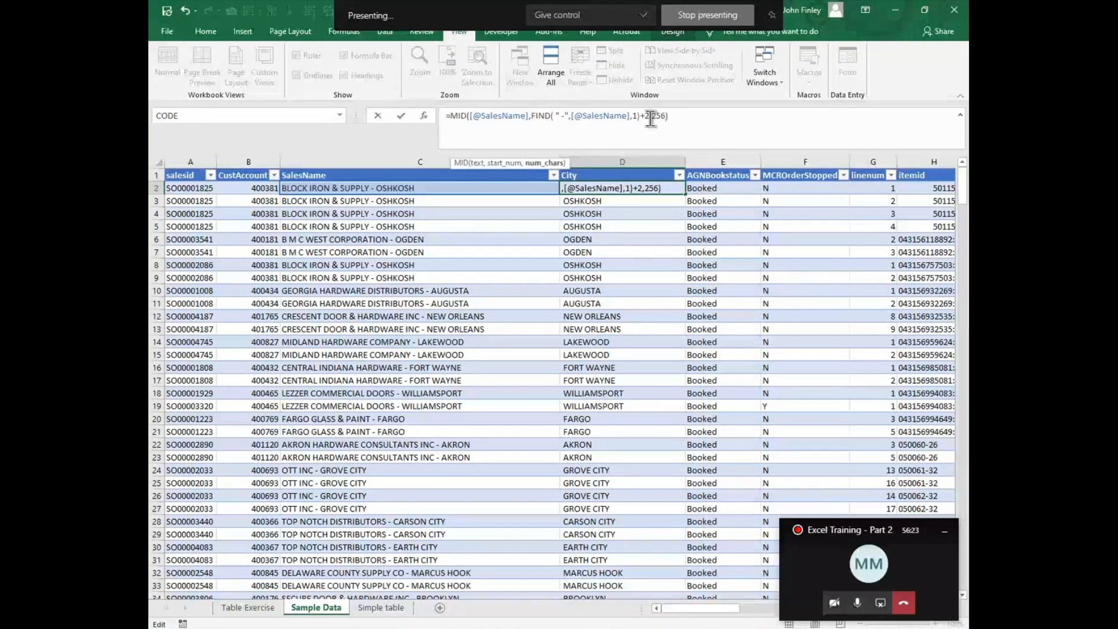
{"action": "key", "text": "Return"}
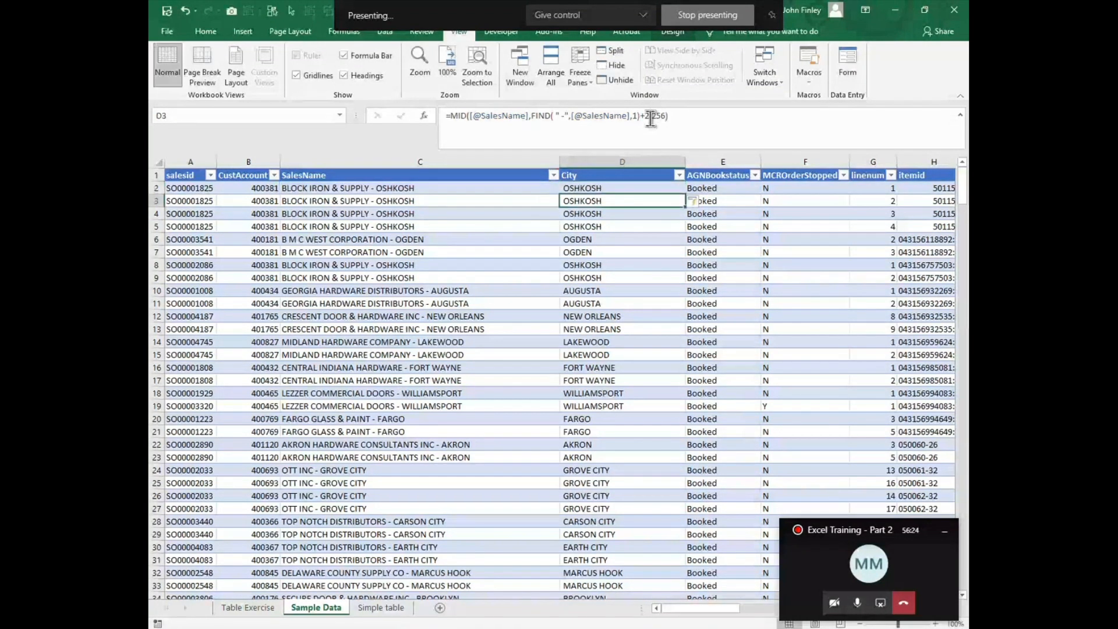
{"action": "left_click", "coordinate": [601, 187]}
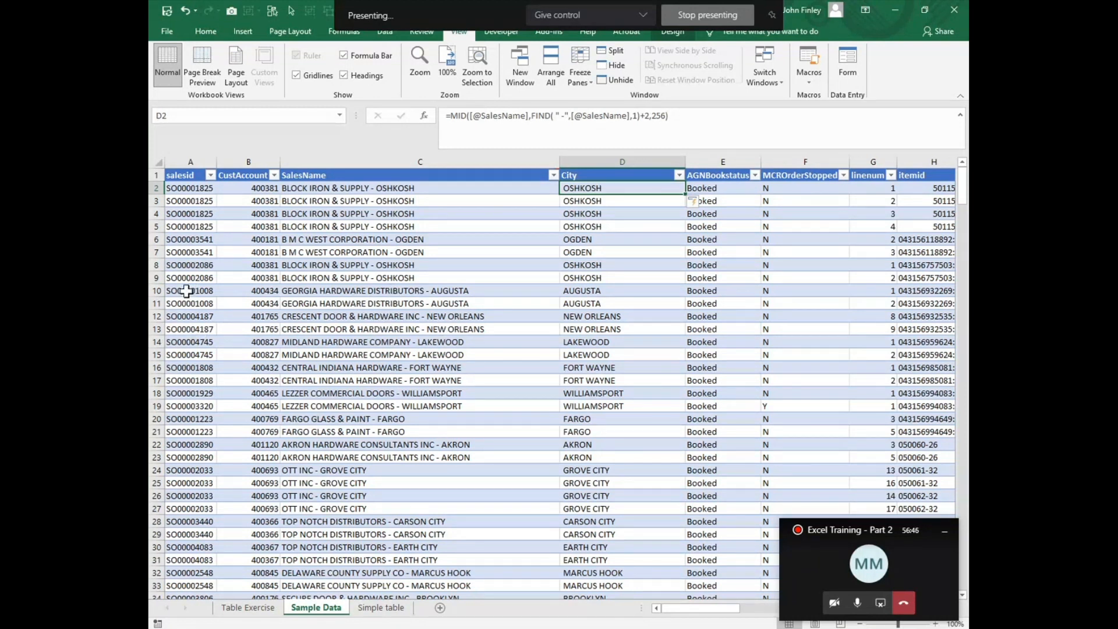
Step: Copy the salesid from A15 of Sample Data into A18 of the Table Exercise sheet
{"action": "scroll", "coordinate": [186, 295], "scroll_direction": "down", "scroll_amount": 1}
{"action": "left_click", "coordinate": [192, 316]}
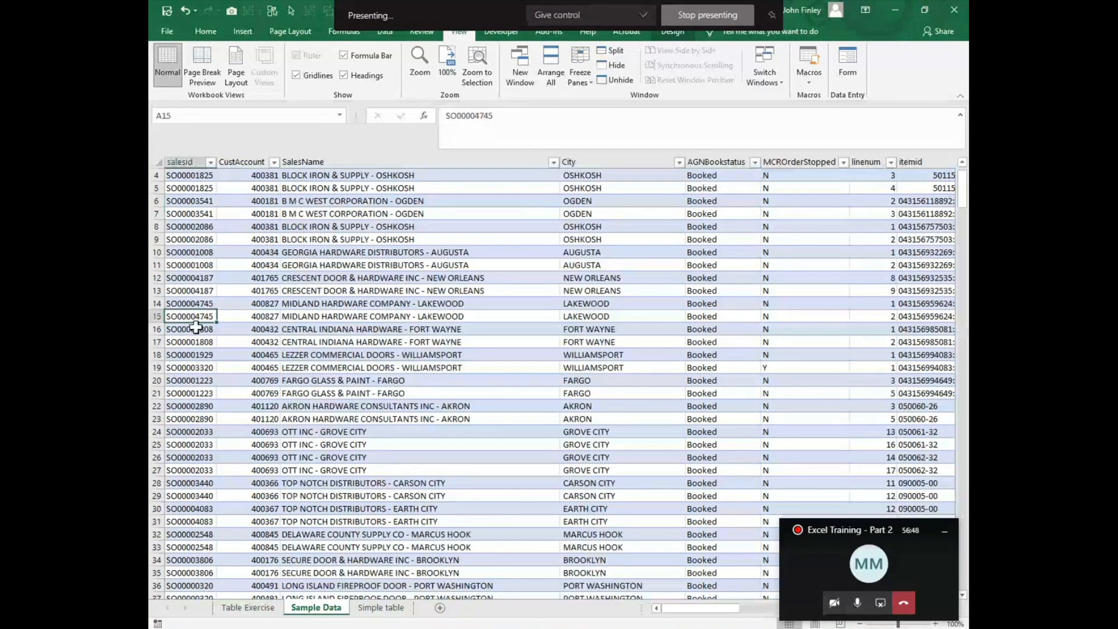
{"action": "key", "text": "ctrl+c"}
{"action": "key", "text": "ctrl+Page_Up"}
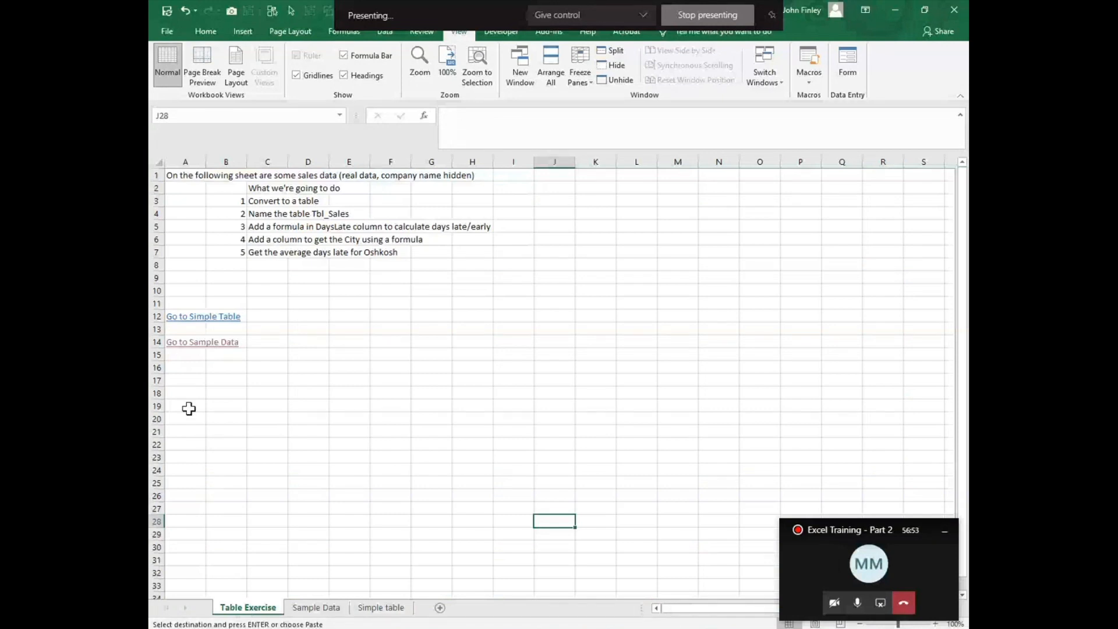
{"action": "left_click", "coordinate": [188, 395]}
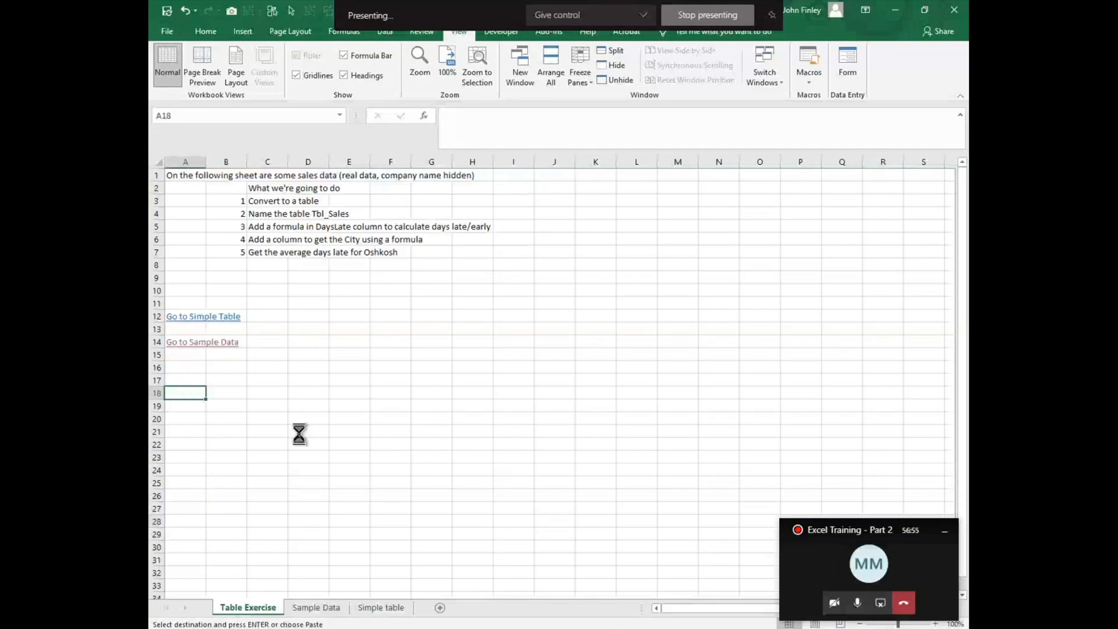
{"action": "key", "text": "ctrl+v"}
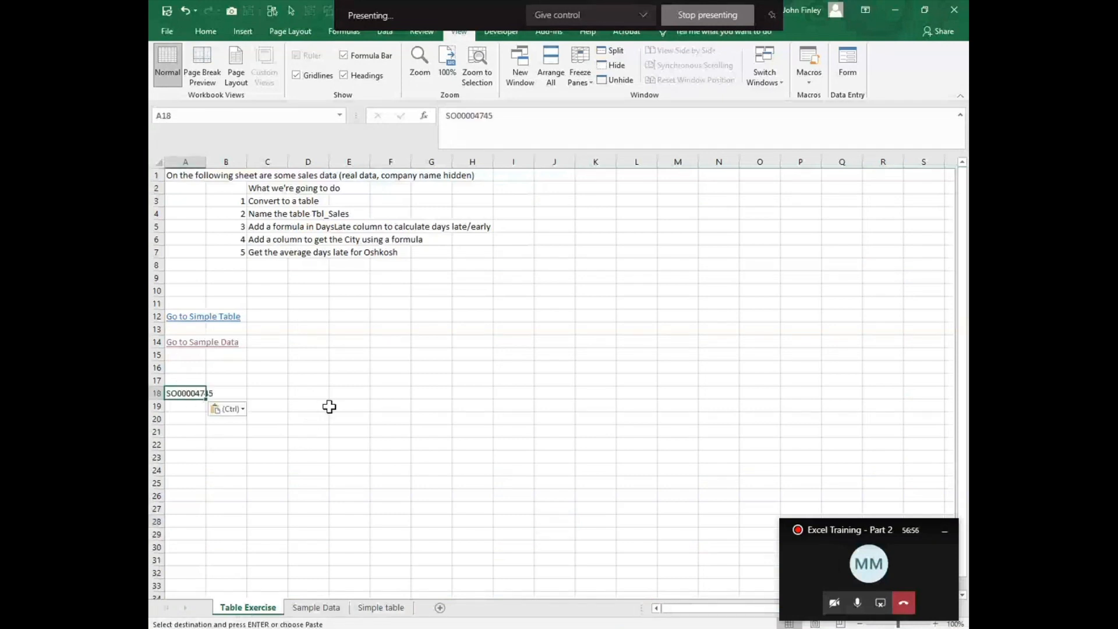
Step: Enter =MID(A18,7,2) in C18 to extract two characters of the copied sales ID starting at the seventh
{"action": "left_click", "coordinate": [266, 395]}
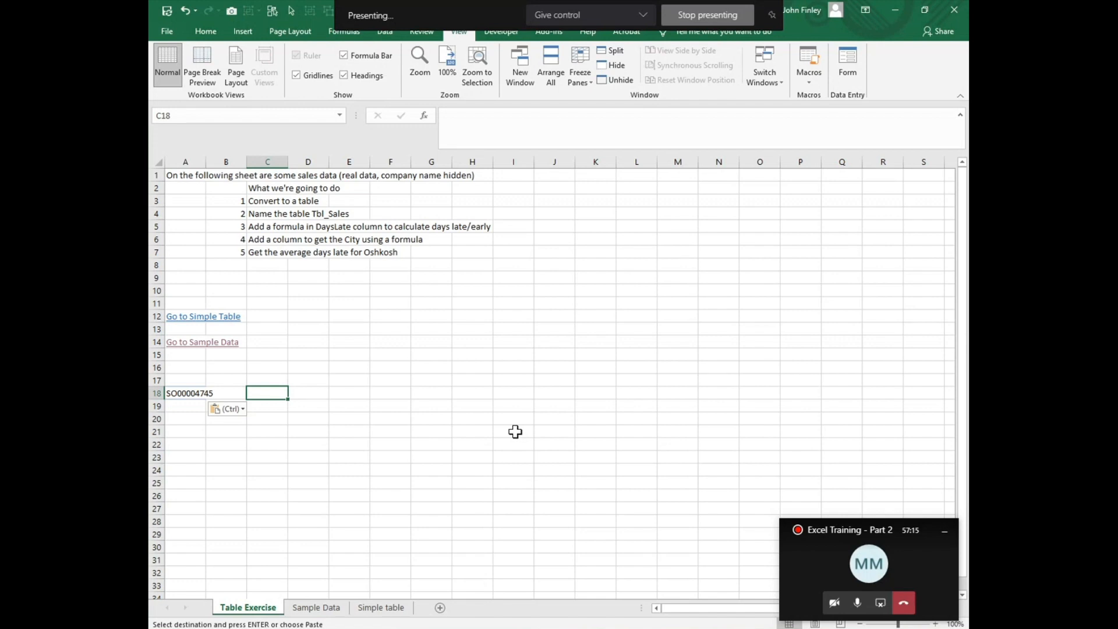
{"action": "type", "text": "="}
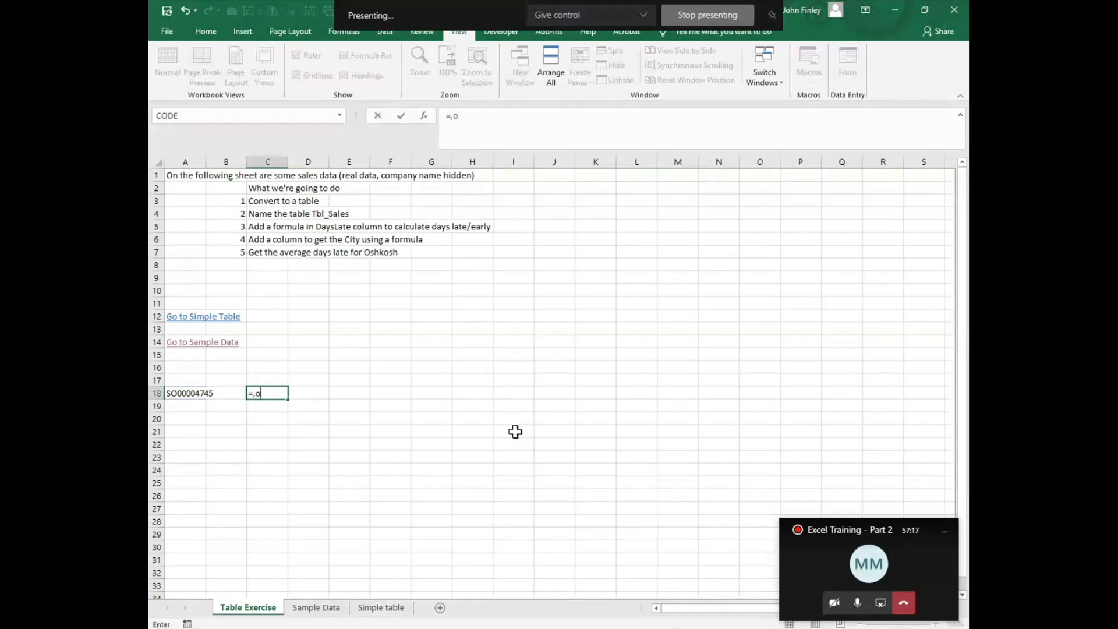
{"action": "type", "text": "mid("}
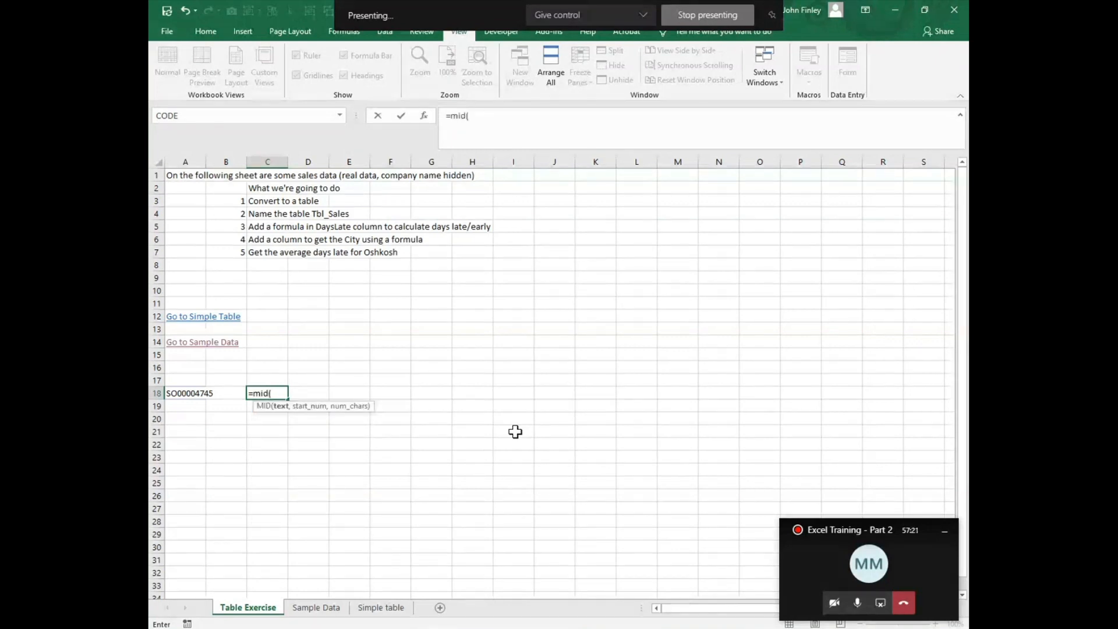
{"action": "left_click", "coordinate": [205, 393]}
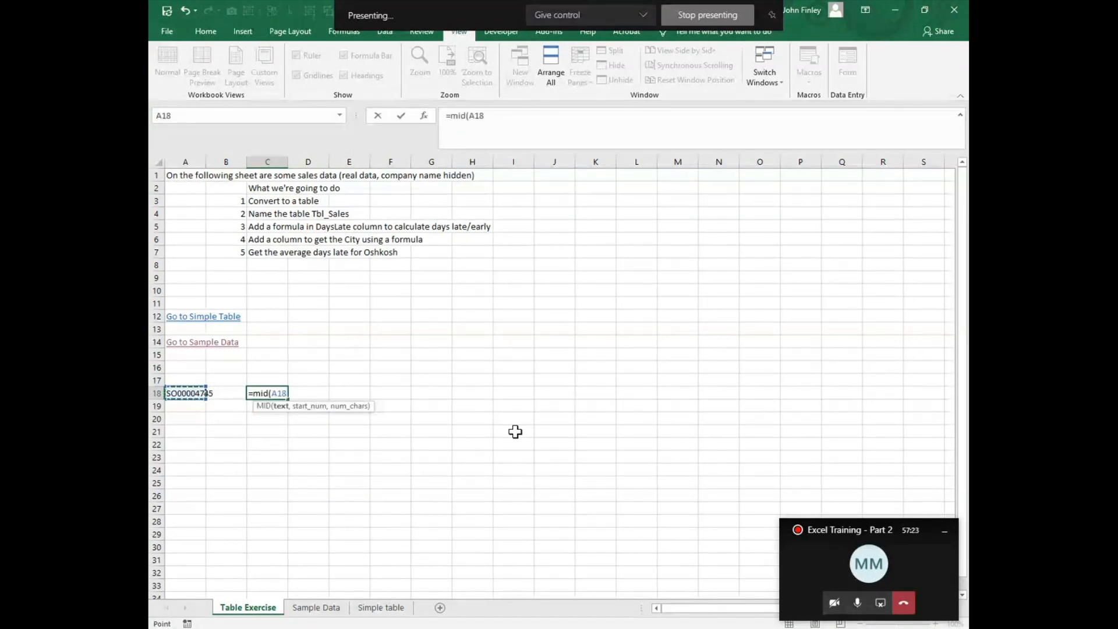
{"action": "type", "text": ","}
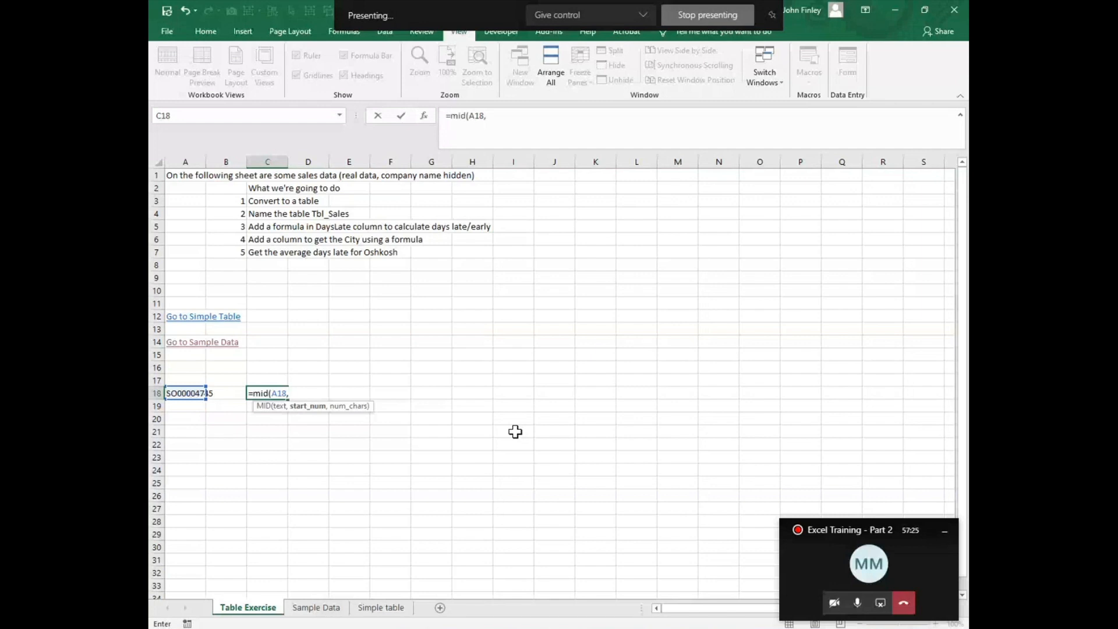
{"action": "type", "text": "7,2)"}
{"action": "key", "text": "Return"}
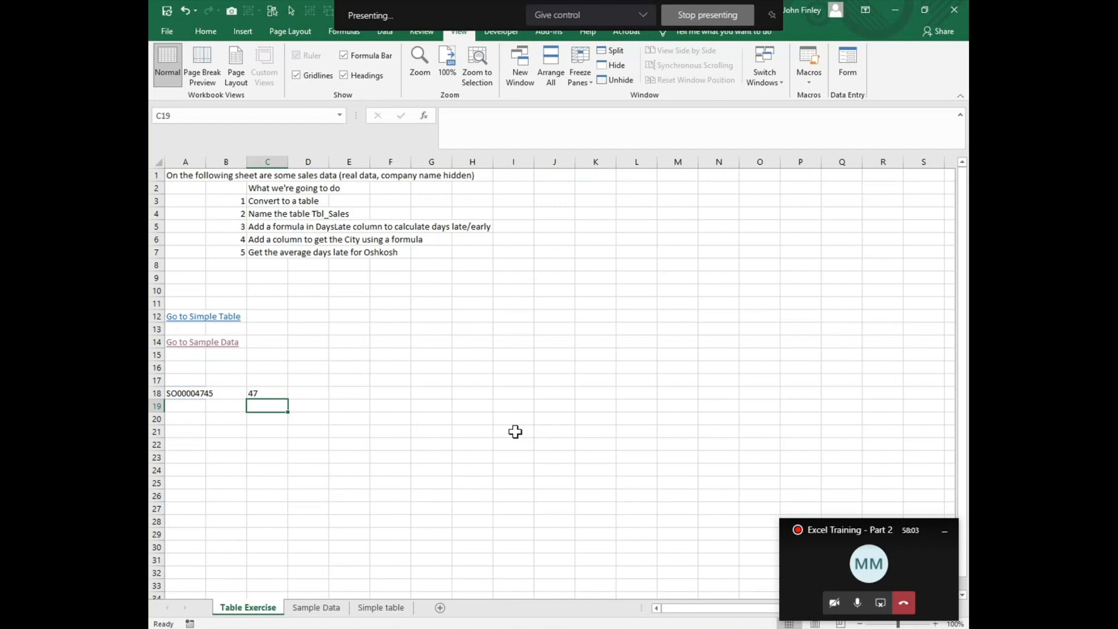
Step: Review the MID function arguments of the formula in C18 and leave without changes
{"action": "key", "text": "Up"}
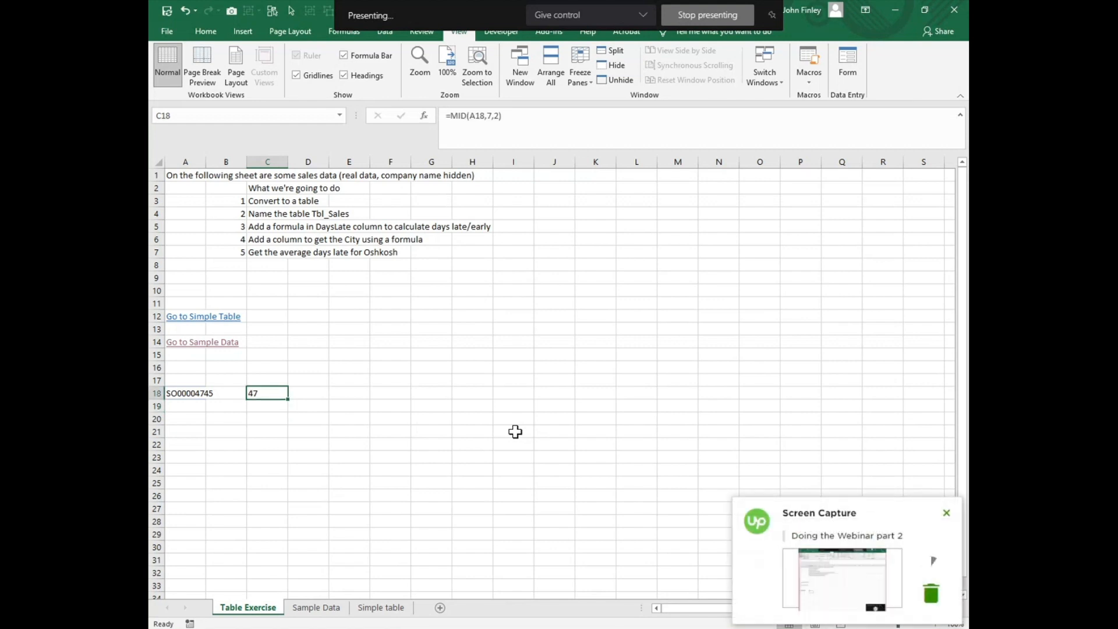
{"action": "left_click", "coordinate": [424, 116]}
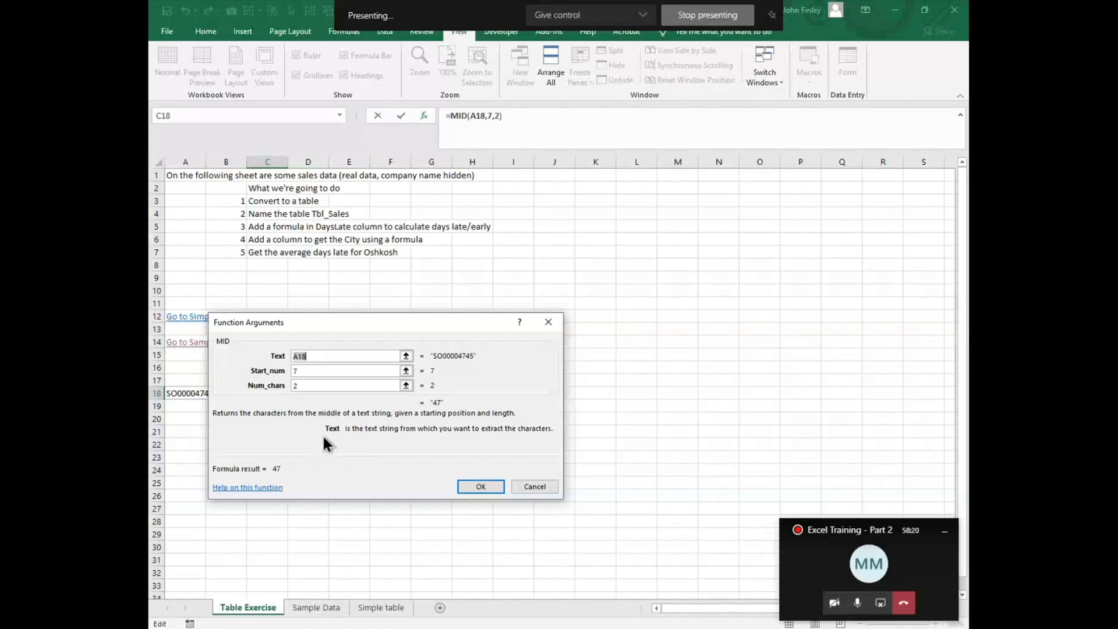
{"action": "left_click", "coordinate": [530, 488]}
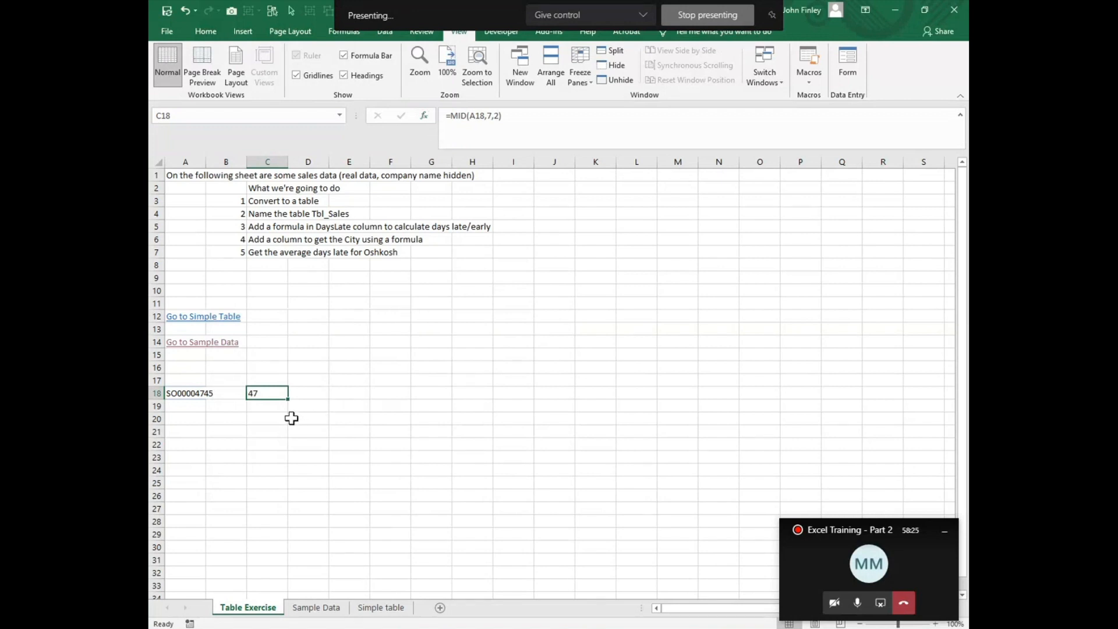
Step: Enter =RIGHT(A18,4) in D18 to extract the last four characters of the copied sales ID
{"action": "left_click", "coordinate": [323, 392]}
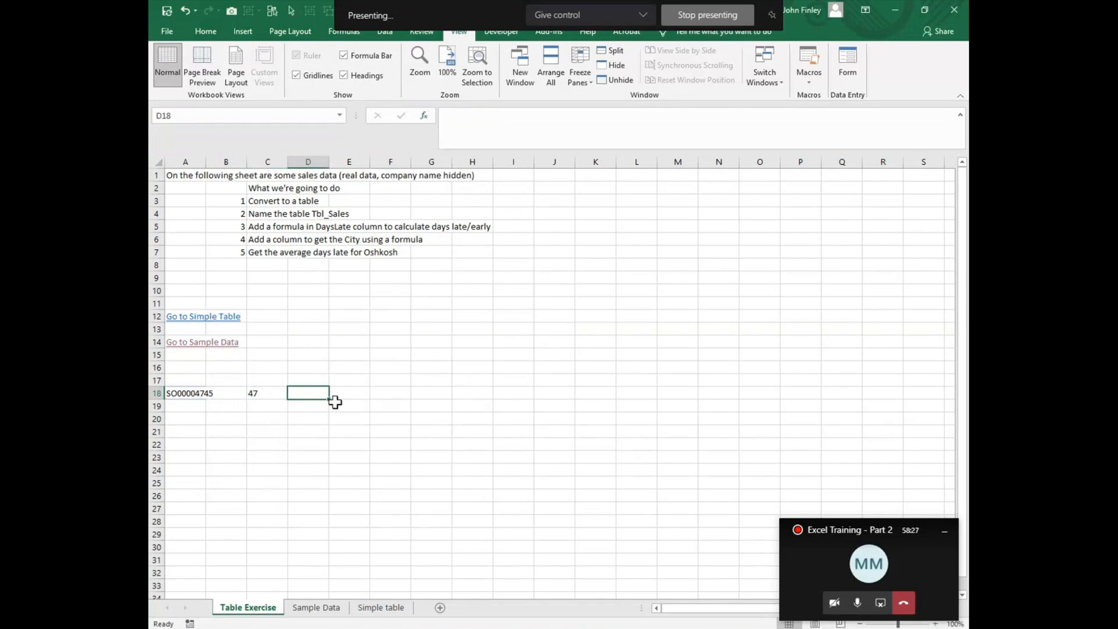
{"action": "type", "text": "=rignt"}
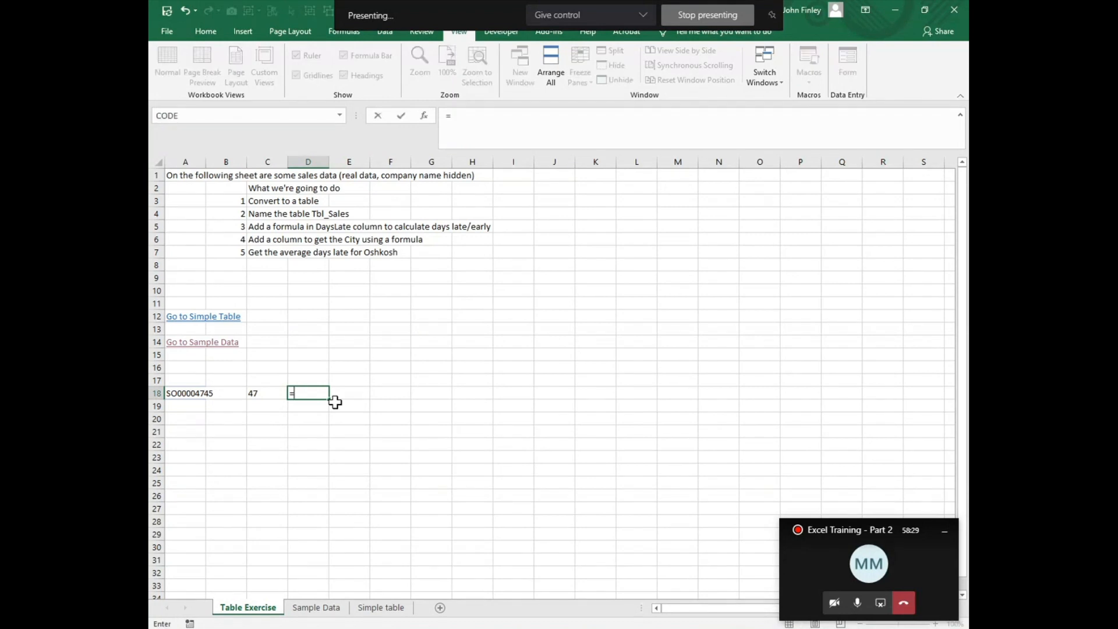
{"action": "key", "text": "BackSpace"}
{"action": "key", "text": "BackSpace"}
{"action": "key", "text": "BackSpace"}
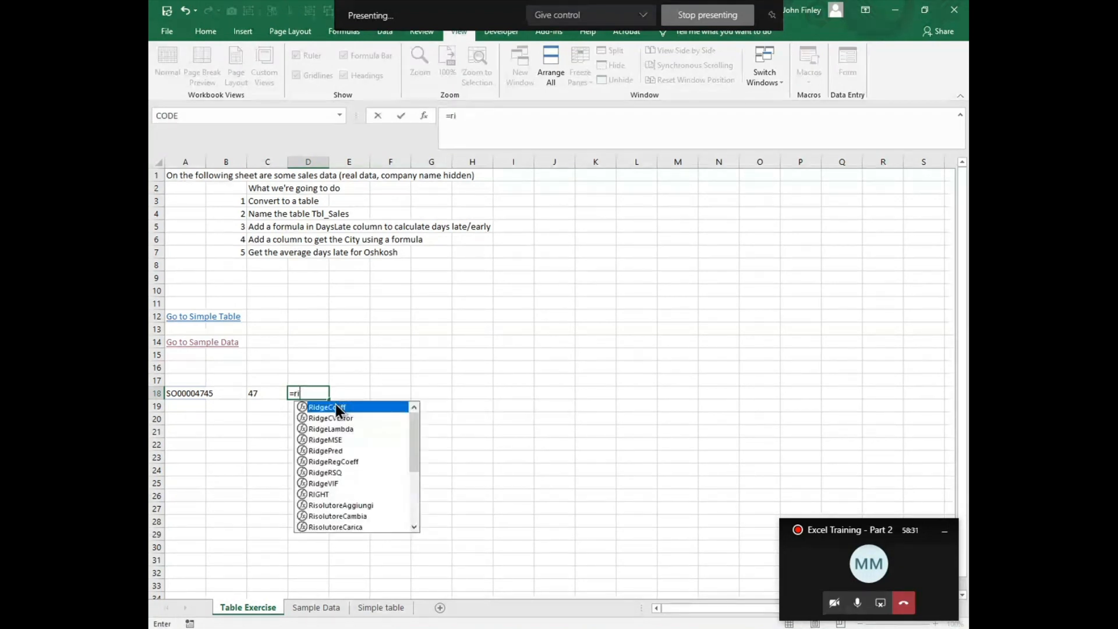
{"action": "type", "text": "ght("}
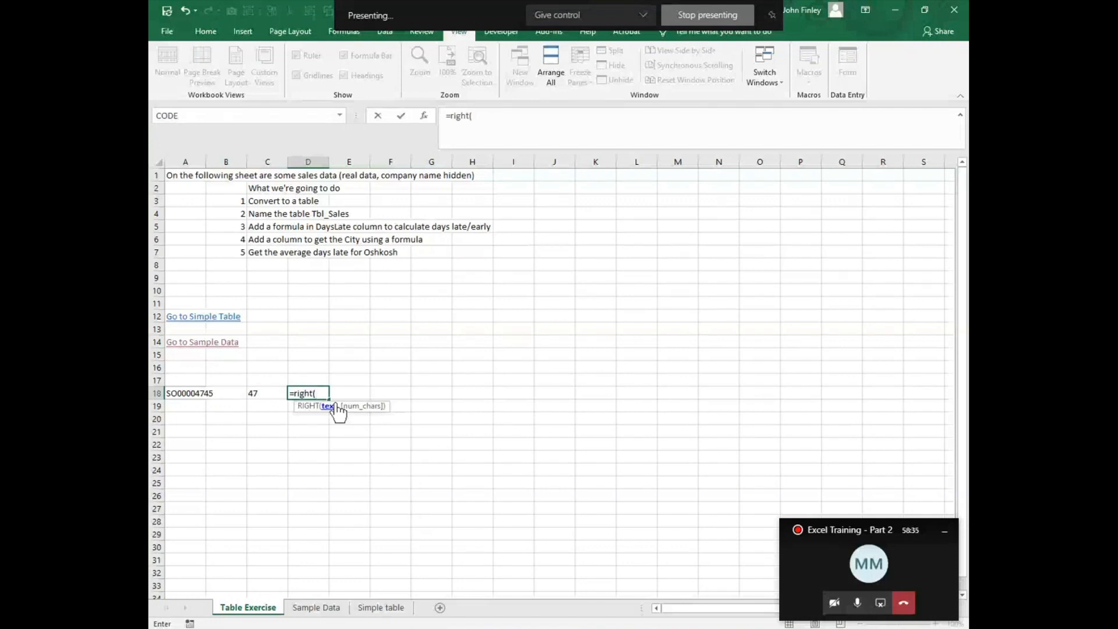
{"action": "key", "text": "Left"}
{"action": "key", "text": "Left"}
{"action": "key", "text": "Left"}
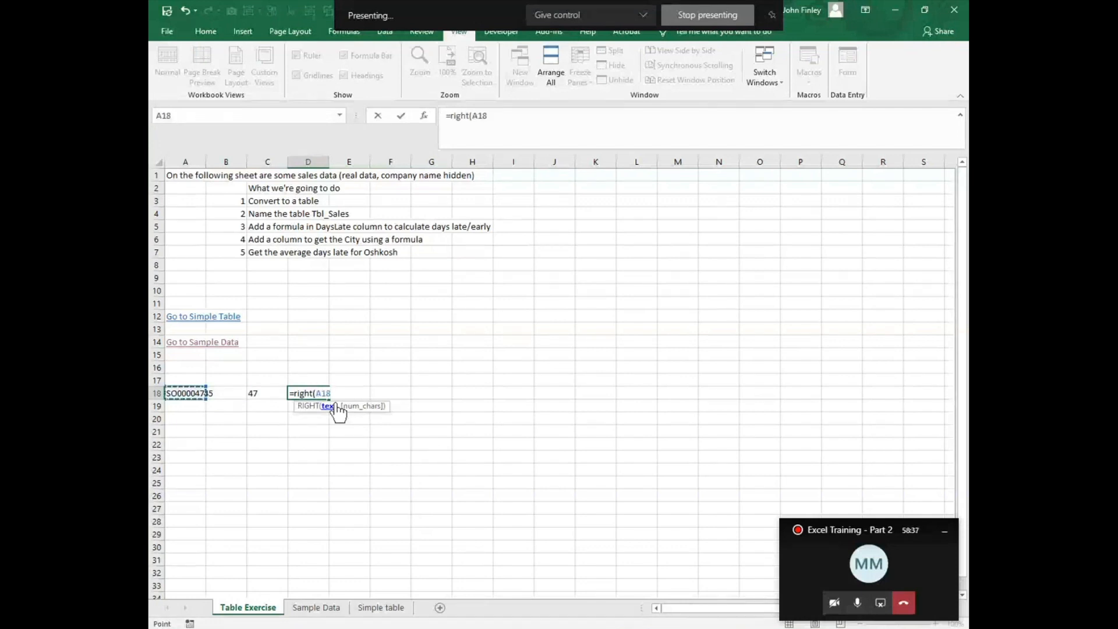
{"action": "type", "text": ",4"}
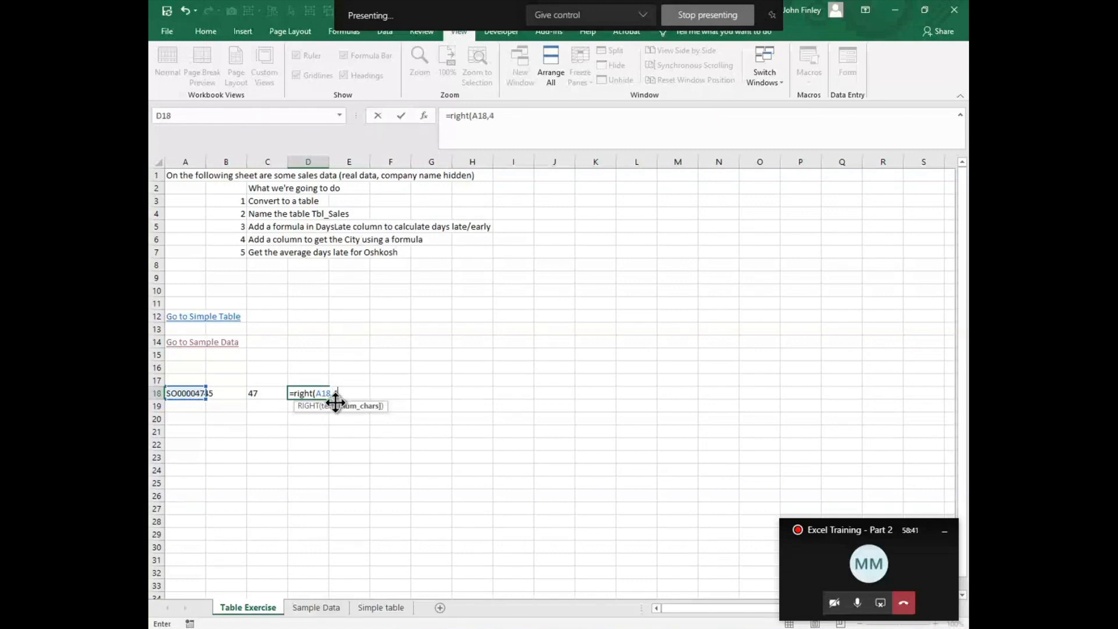
{"action": "key", "text": "Return"}
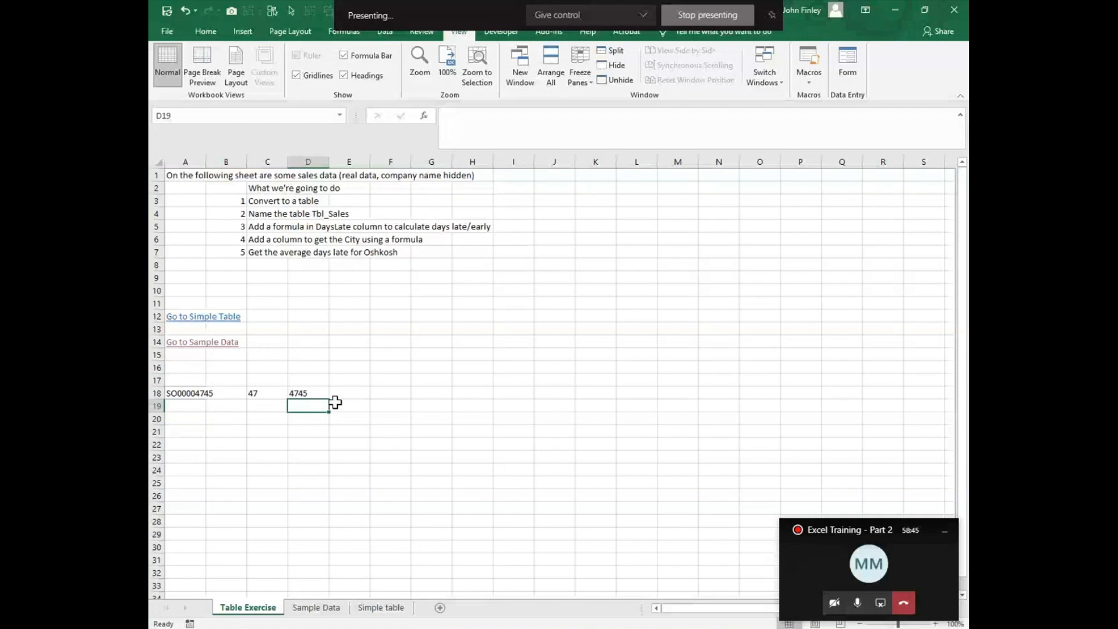
Step: Enter =LEFT(A18,2) in E18 to extract the first two characters of the copied sales ID
{"action": "key", "text": "Up"}
{"action": "key", "text": "Right"}
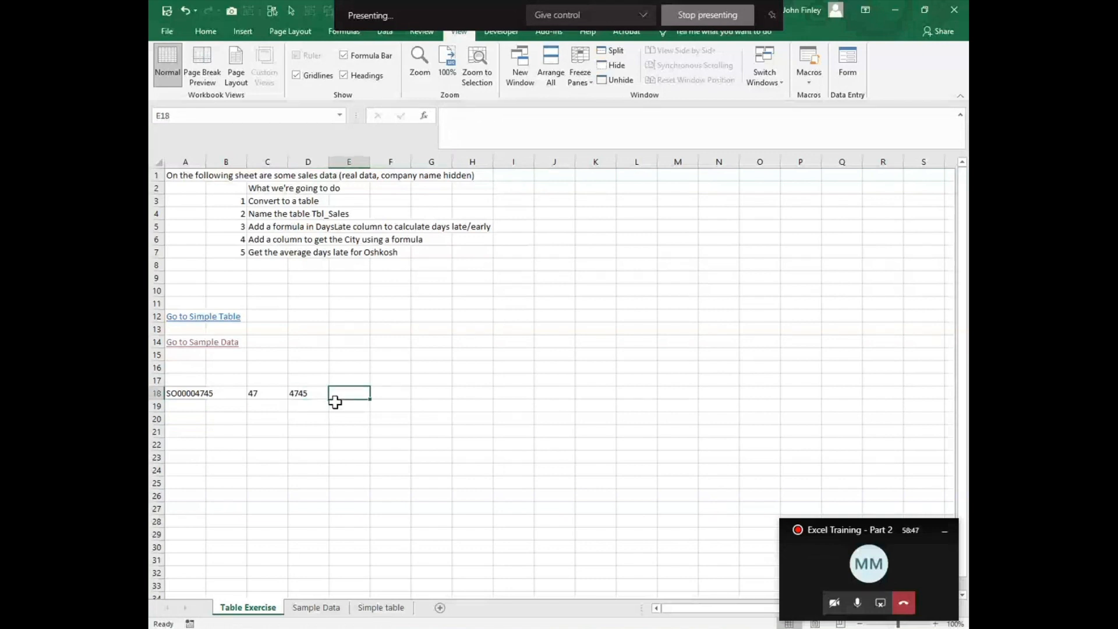
{"action": "type", "text": "=left"}
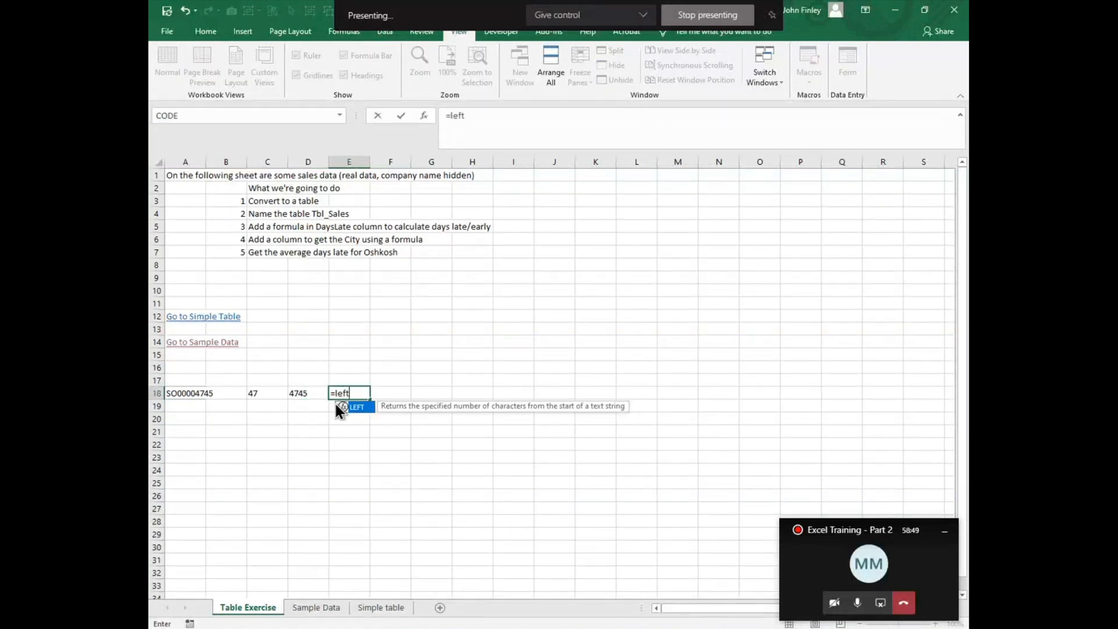
{"action": "type", "text": "("}
{"action": "key", "text": "Left"}
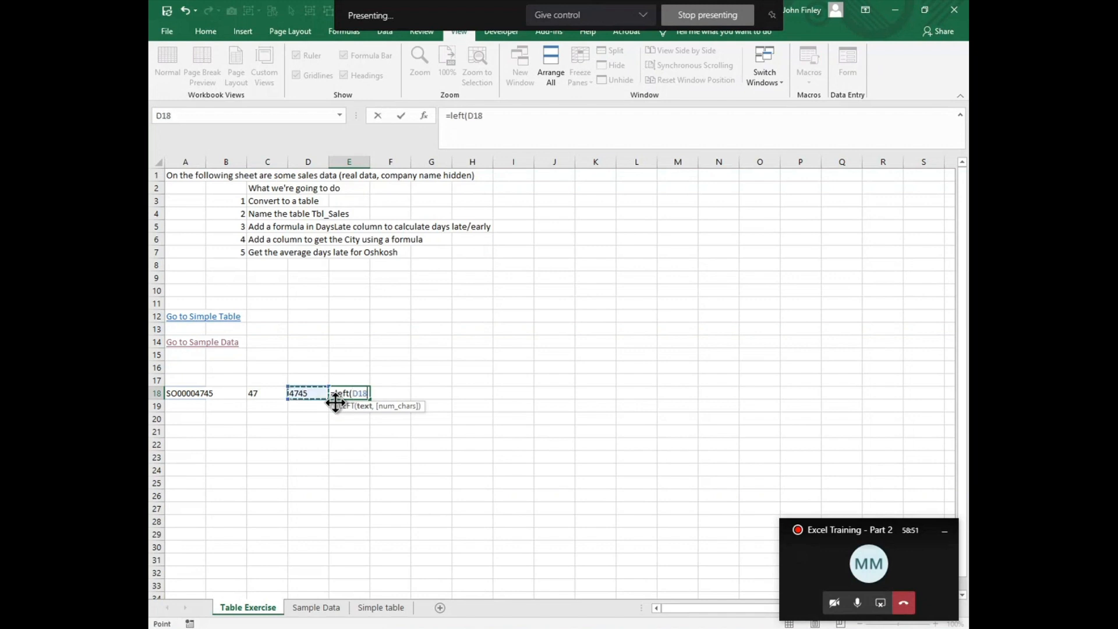
{"action": "key", "text": "Left"}
{"action": "key", "text": "Left"}
{"action": "key", "text": "Left"}
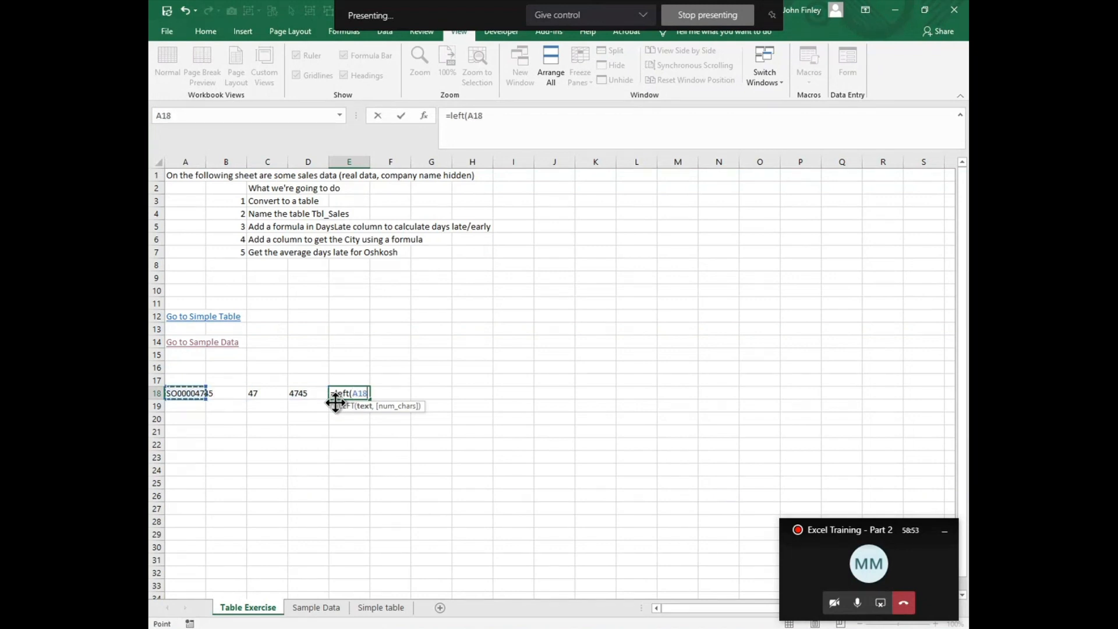
{"action": "type", "text": ","}
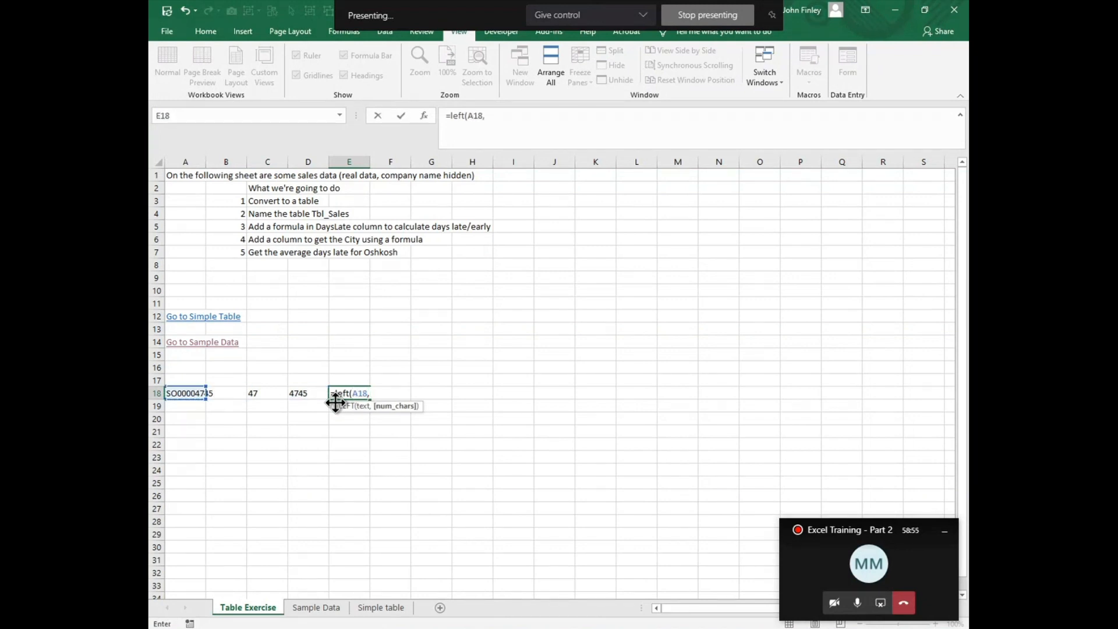
{"action": "type", "text": "2"}
{"action": "key", "text": "Return"}
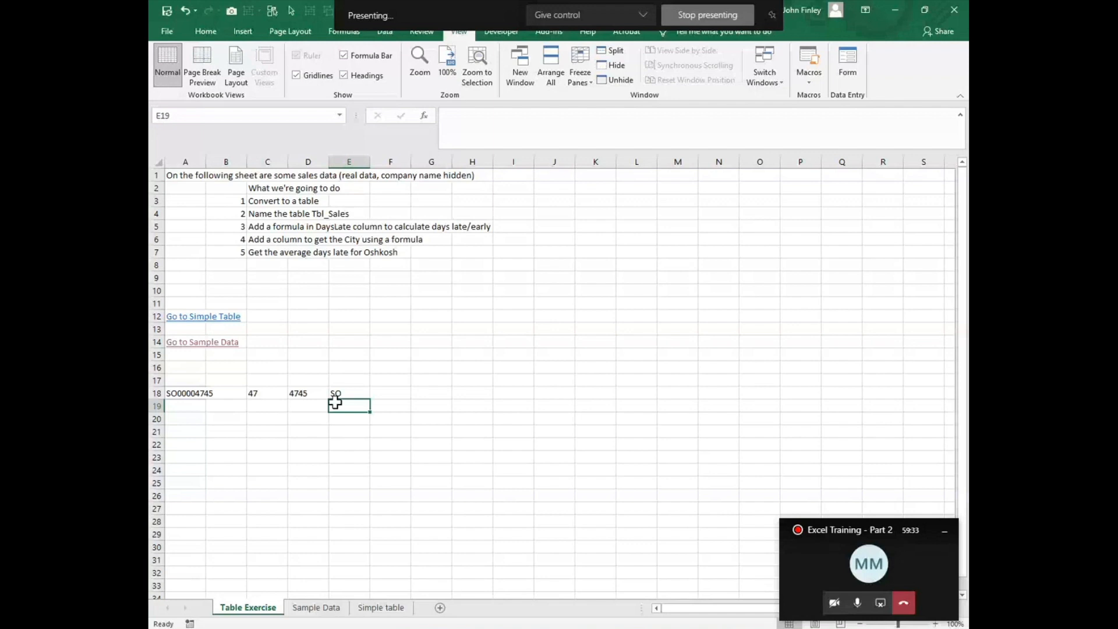
Step: Freeze the panes of the Sample Data sheet at B2 to lock the header row and the salesid column
{"action": "left_click", "coordinate": [314, 607]}
{"action": "scroll", "coordinate": [322, 297], "scroll_direction": "up", "scroll_amount": 6}
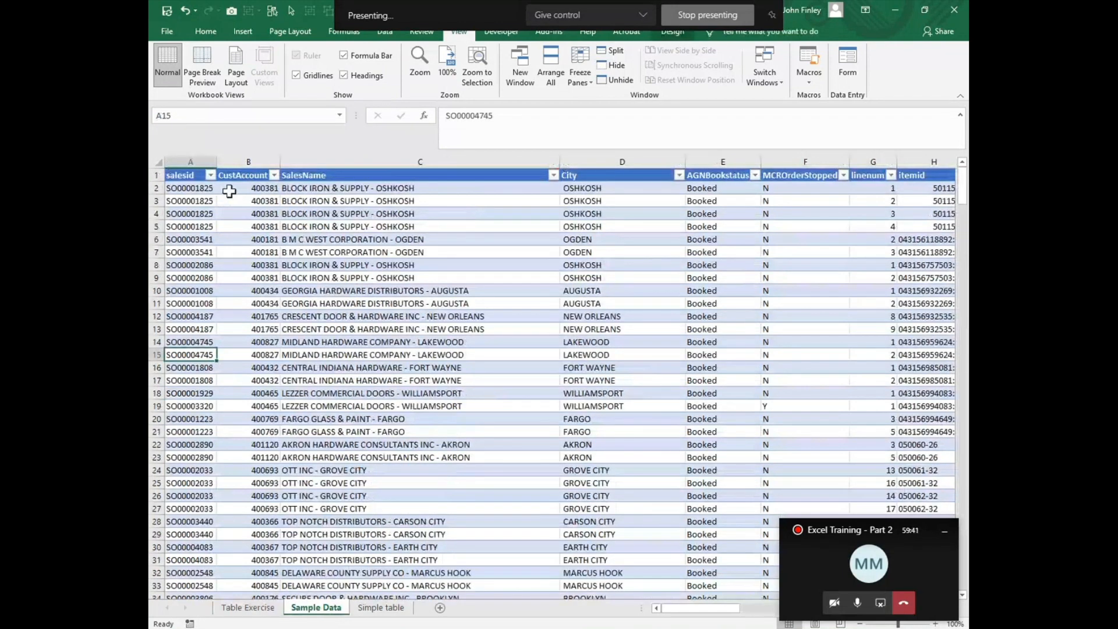
{"action": "left_click", "coordinate": [229, 191]}
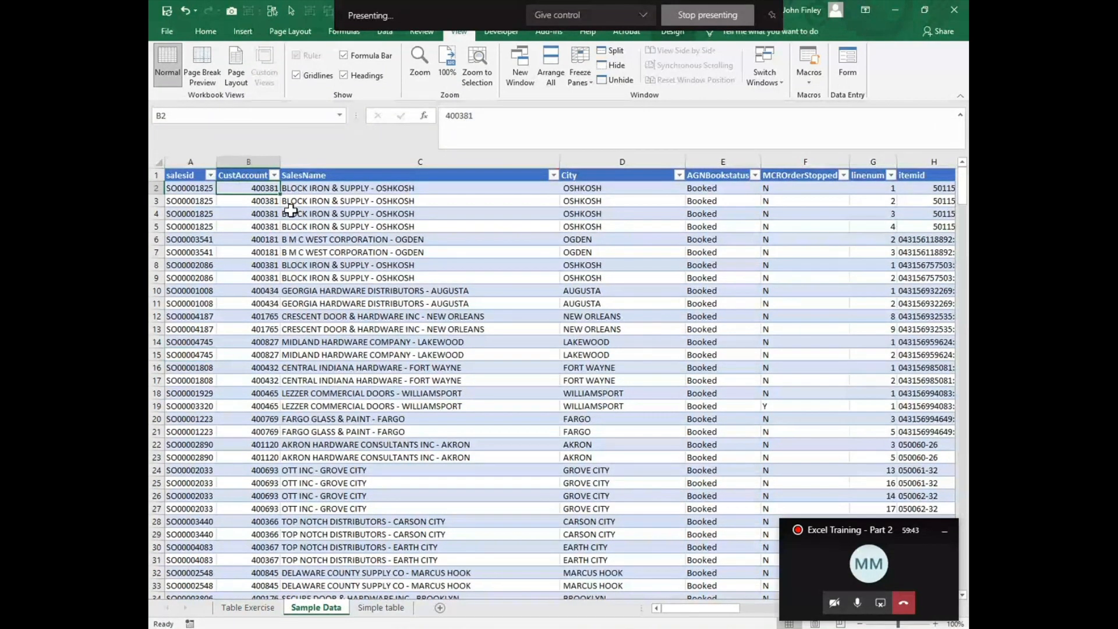
{"action": "left_click", "coordinate": [585, 80]}
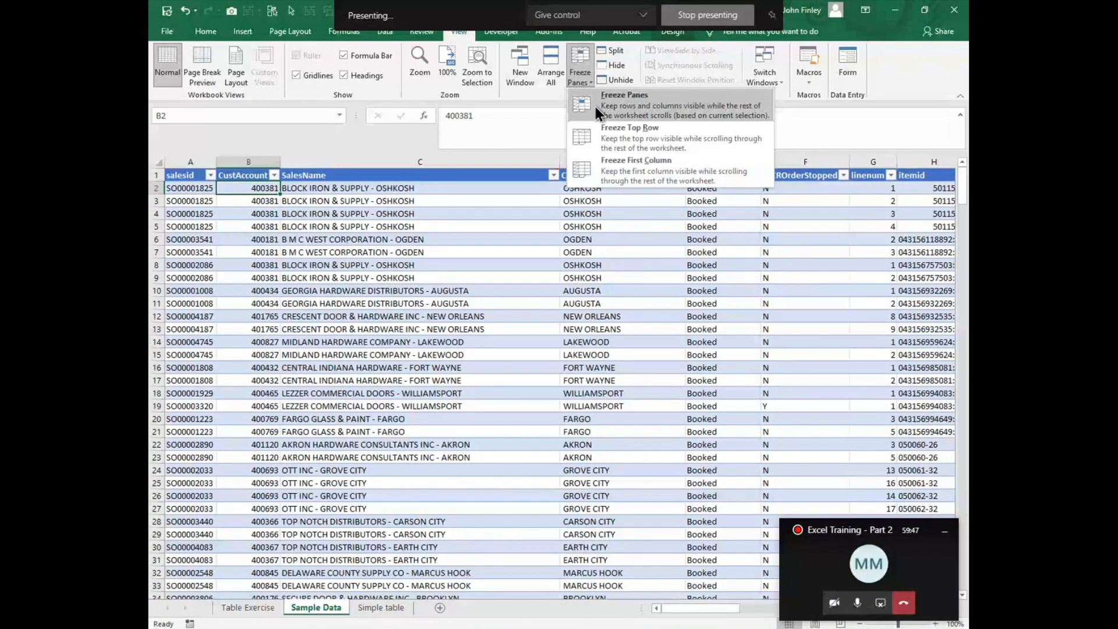
{"action": "left_click", "coordinate": [594, 106]}
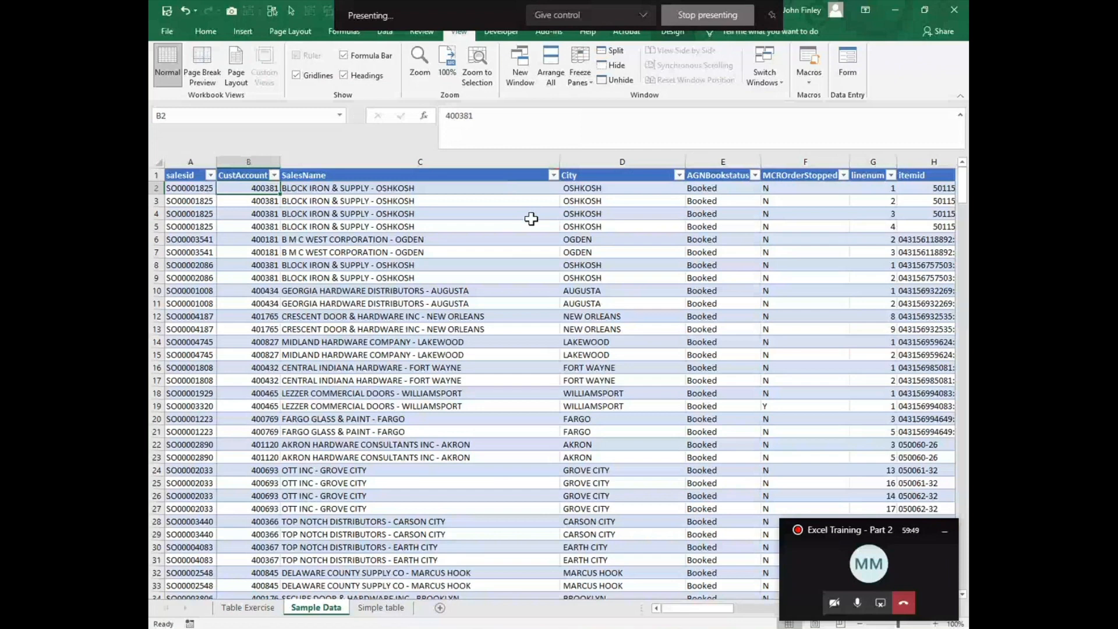
Step: Examine how the frozen header row and salesid column behave while moving across and down the table
{"action": "key", "text": "Right"}
{"action": "key", "text": "Right"}
{"action": "key", "text": "Right"}
{"action": "key", "text": "Right"}
{"action": "key", "text": "Right"}
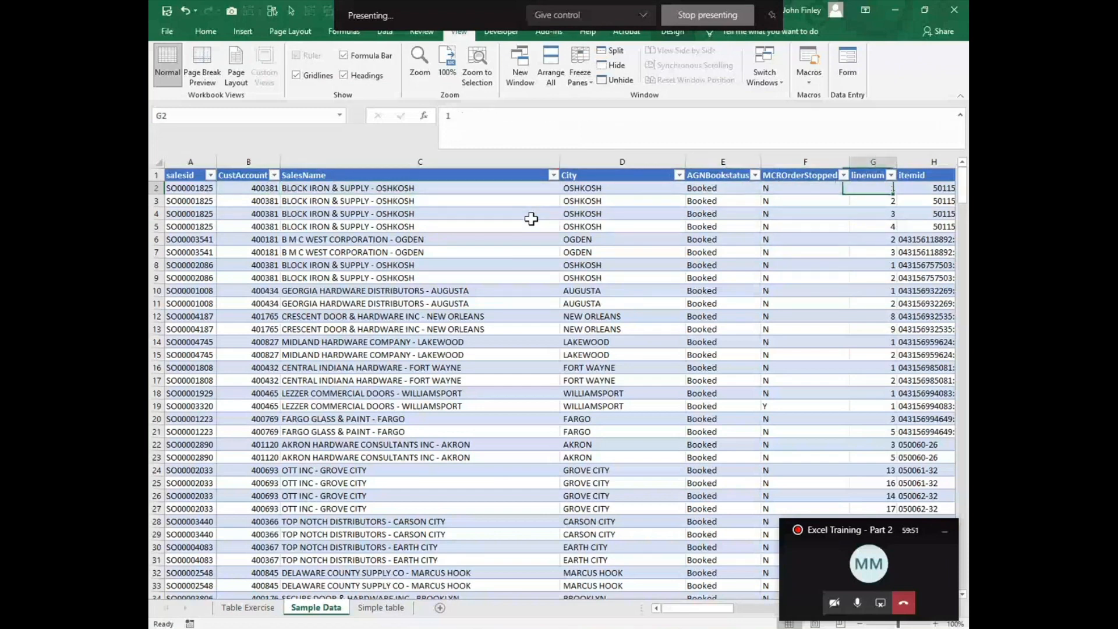
{"action": "key", "text": "Right"}
{"action": "key", "text": "Right"}
{"action": "key", "text": "Right"}
{"action": "key", "text": "Right"}
{"action": "key", "text": "Right"}
{"action": "key", "text": "Right"}
{"action": "key", "text": "Right"}
{"action": "key", "text": "Right"}
{"action": "key", "text": "Right"}
{"action": "key", "text": "Right"}
{"action": "key", "text": "Right"}
{"action": "key", "text": "Right"}
{"action": "key", "text": "Right"}
{"action": "key", "text": "Right"}
{"action": "key", "text": "Down"}
{"action": "key", "text": "Down"}
{"action": "key", "text": "Down"}
{"action": "key", "text": "Down"}
{"action": "key", "text": "Down"}
{"action": "key", "text": "Down"}
{"action": "key", "text": "Down"}
{"action": "key", "text": "Down"}
{"action": "key", "text": "Down"}
{"action": "key", "text": "Down"}
{"action": "key", "text": "Down"}
{"action": "key", "text": "Down"}
{"action": "key", "text": "Down"}
{"action": "key", "text": "Down"}
{"action": "key", "text": "Down"}
{"action": "key", "text": "Down"}
{"action": "key", "text": "Down"}
{"action": "key", "text": "Down"}
{"action": "key", "text": "Down"}
{"action": "key", "text": "Down"}
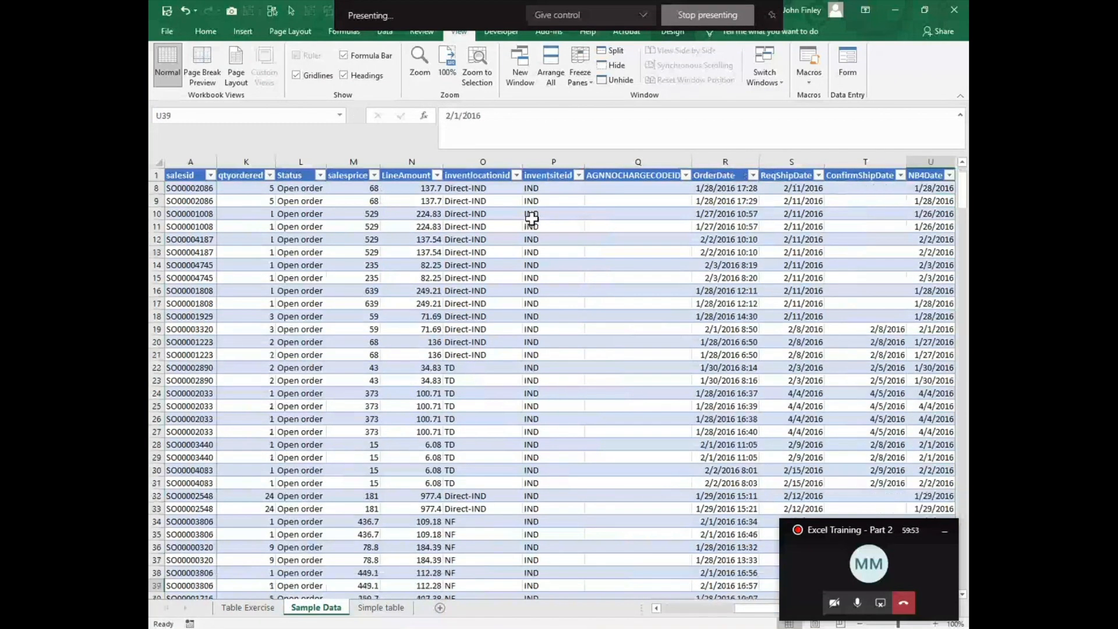
{"action": "key", "text": "Down"}
{"action": "key", "text": "Down"}
{"action": "key", "text": "Down"}
{"action": "key", "text": "Down"}
{"action": "key", "text": "Down"}
{"action": "key", "text": "Down"}
{"action": "key", "text": "Down"}
{"action": "key", "text": "Down"}
{"action": "key", "text": "Down"}
{"action": "key", "text": "Down"}
{"action": "key", "text": "Down"}
{"action": "key", "text": "Down"}
{"action": "key", "text": "Down"}
{"action": "key", "text": "Down"}
{"action": "key", "text": "Down"}
{"action": "key", "text": "Down"}
{"action": "key", "text": "Down"}
{"action": "key", "text": "Down"}
{"action": "key", "text": "Down"}
{"action": "key", "text": "Down"}
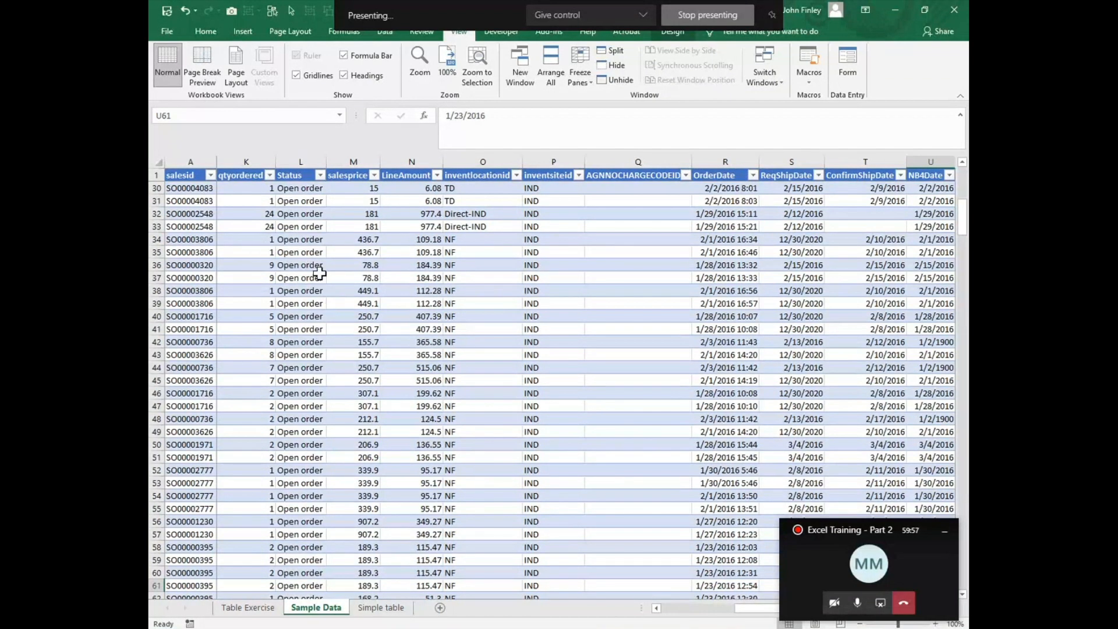
Step: Unfreeze the panes and freeze them again at B3 to lock the first two rows and column A
{"action": "left_click", "coordinate": [584, 75]}
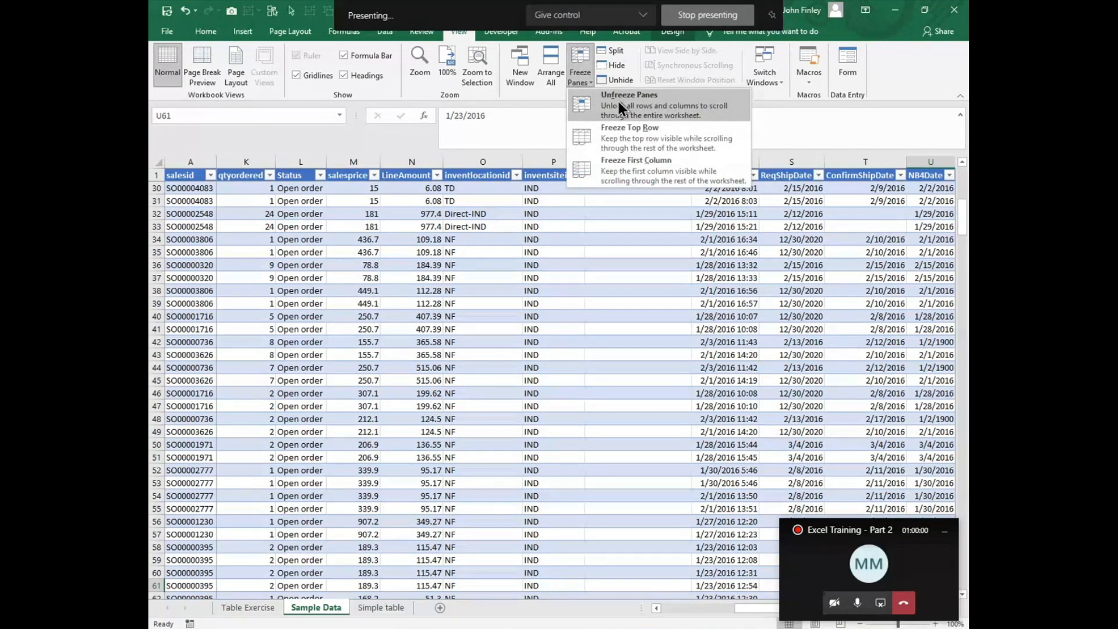
{"action": "left_click", "coordinate": [618, 101]}
{"action": "left_click", "coordinate": [262, 200]}
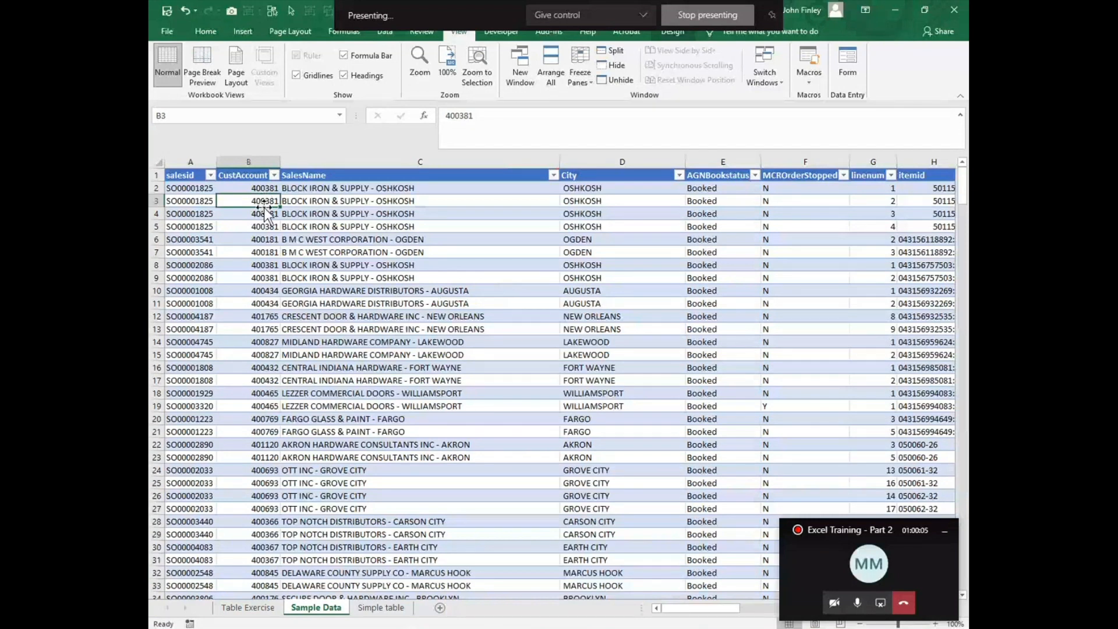
{"action": "left_click", "coordinate": [584, 73]}
{"action": "left_click", "coordinate": [588, 106]}
{"action": "scroll", "coordinate": [510, 454], "scroll_direction": "down", "scroll_amount": 6}
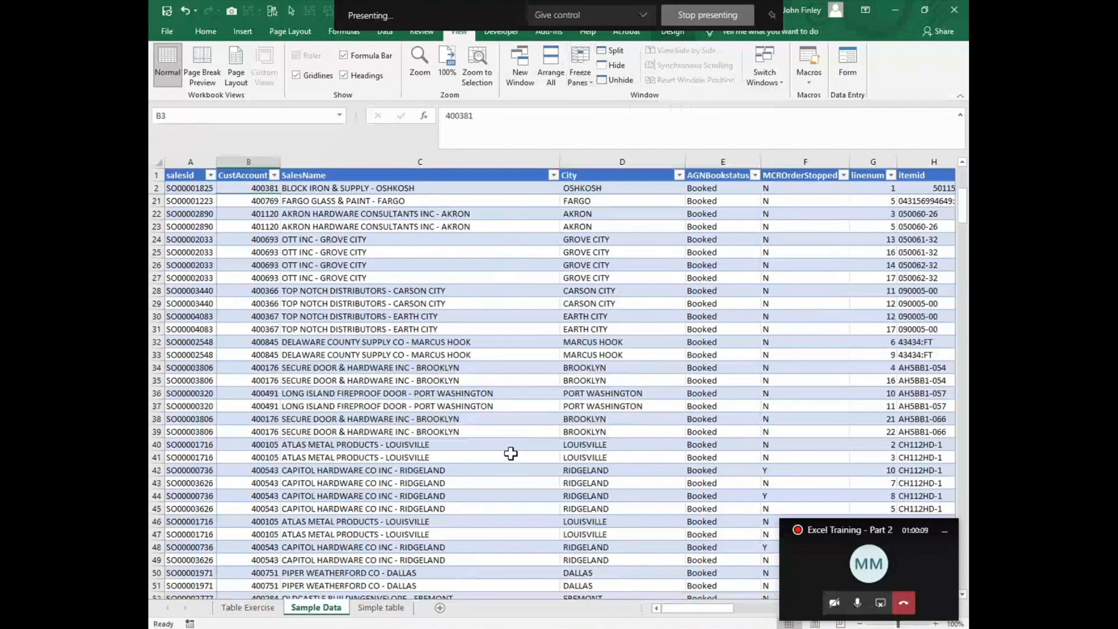
{"action": "scroll", "coordinate": [510, 454], "scroll_direction": "down", "scroll_amount": 18}
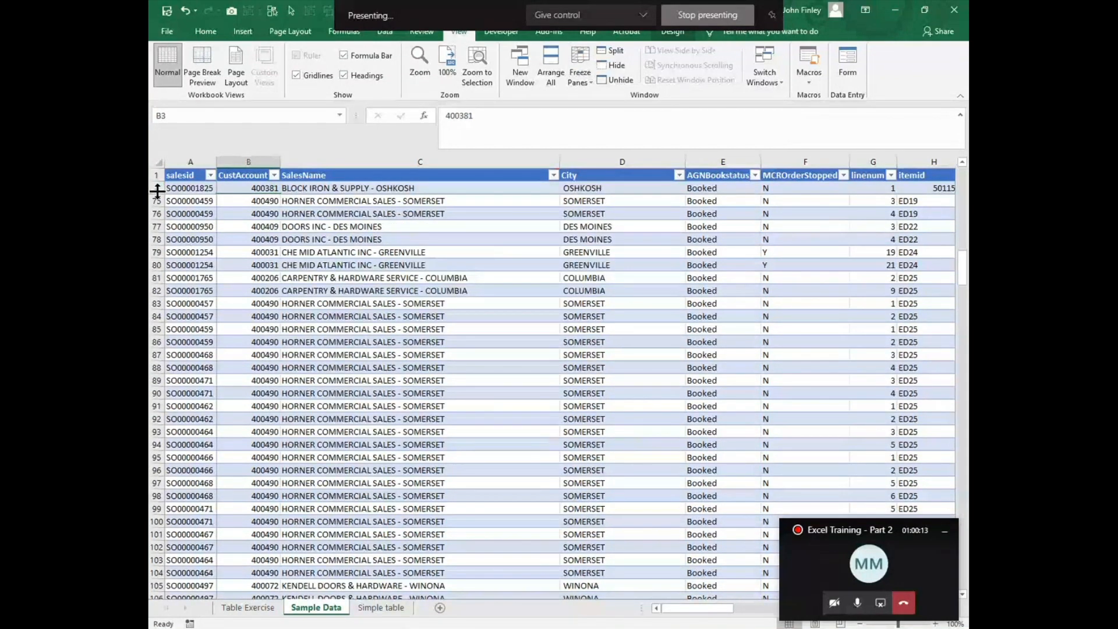
{"action": "scroll", "coordinate": [315, 262], "scroll_direction": "down", "scroll_amount": 6}
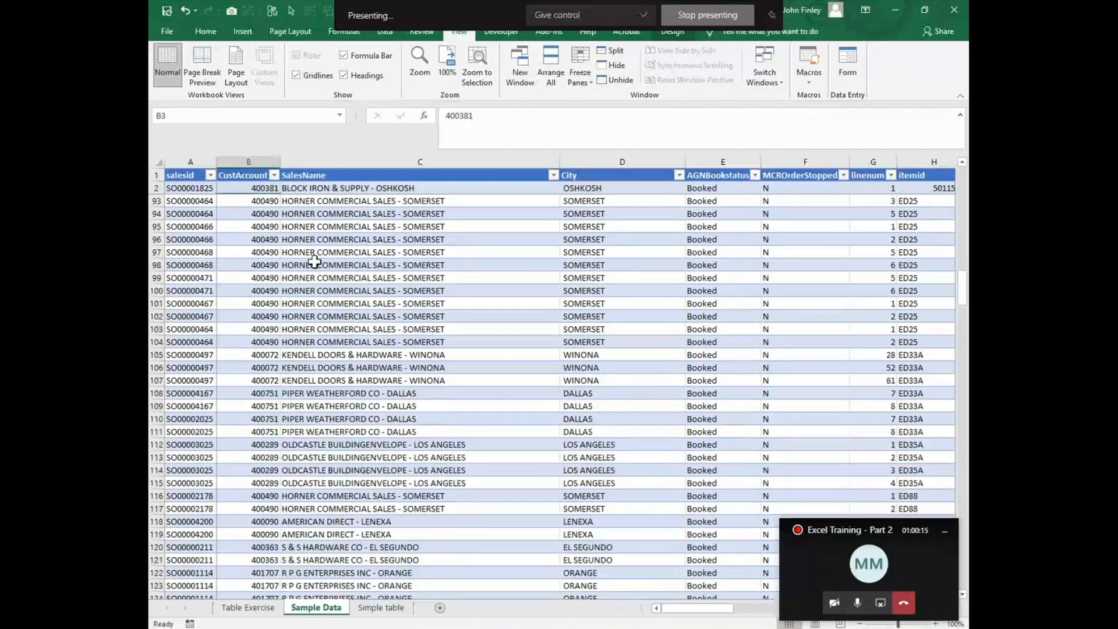
{"action": "left_click_drag", "start_coordinate": [713, 609], "coordinate": [790, 613]}
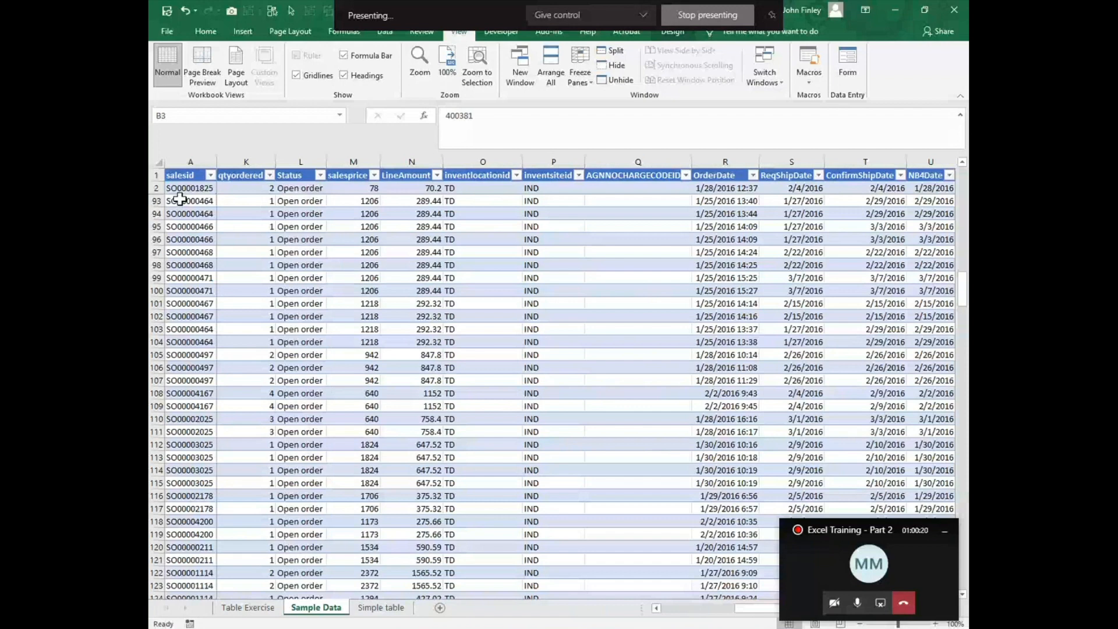
Step: Unfreeze the panes on Sample Data and look at the Table Exercise and Simple table sheets
{"action": "left_click", "coordinate": [577, 69]}
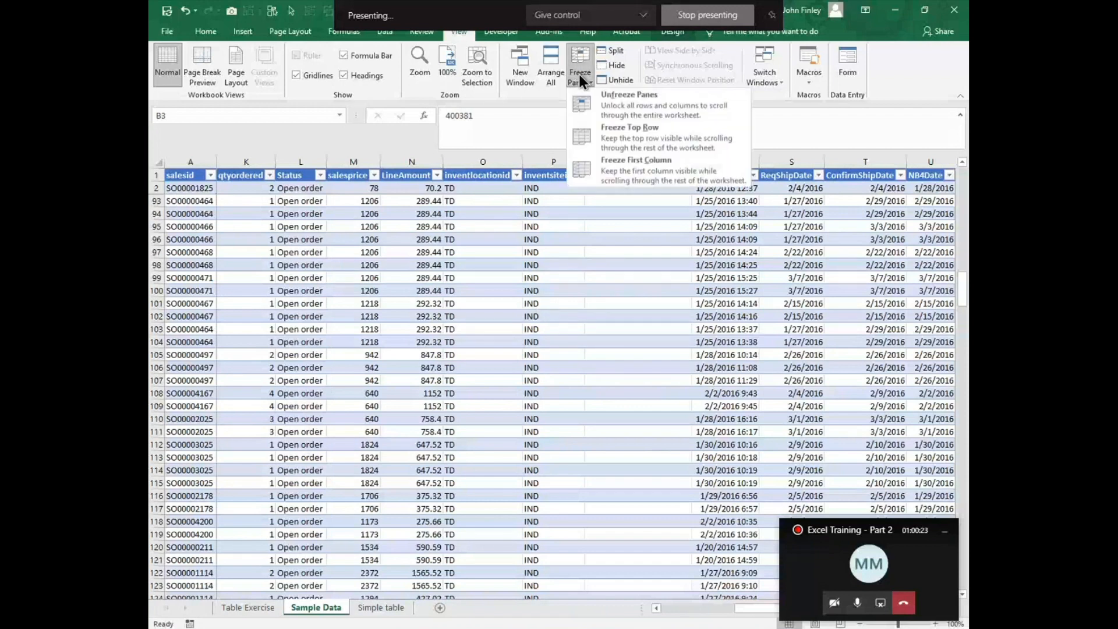
{"action": "left_click", "coordinate": [614, 112]}
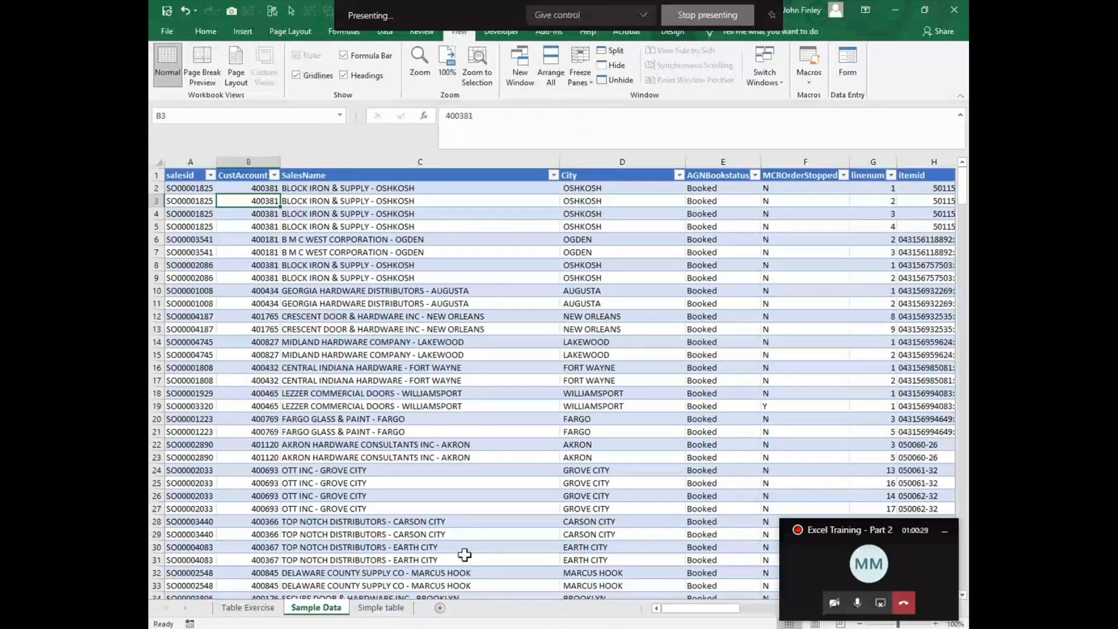
{"action": "left_click", "coordinate": [234, 610]}
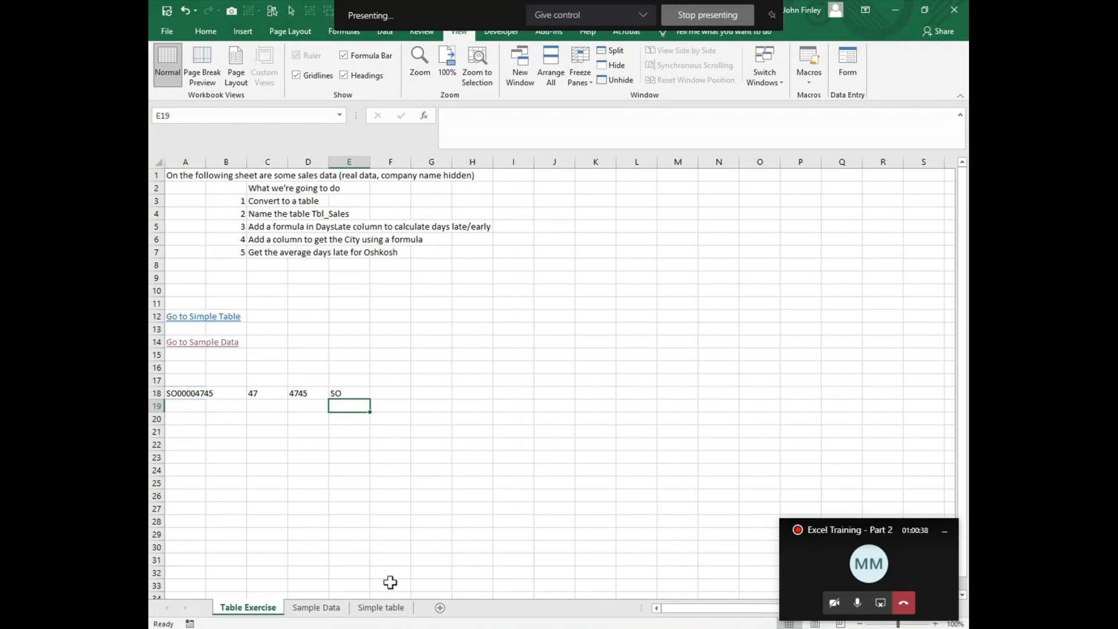
{"action": "left_click", "coordinate": [384, 608]}
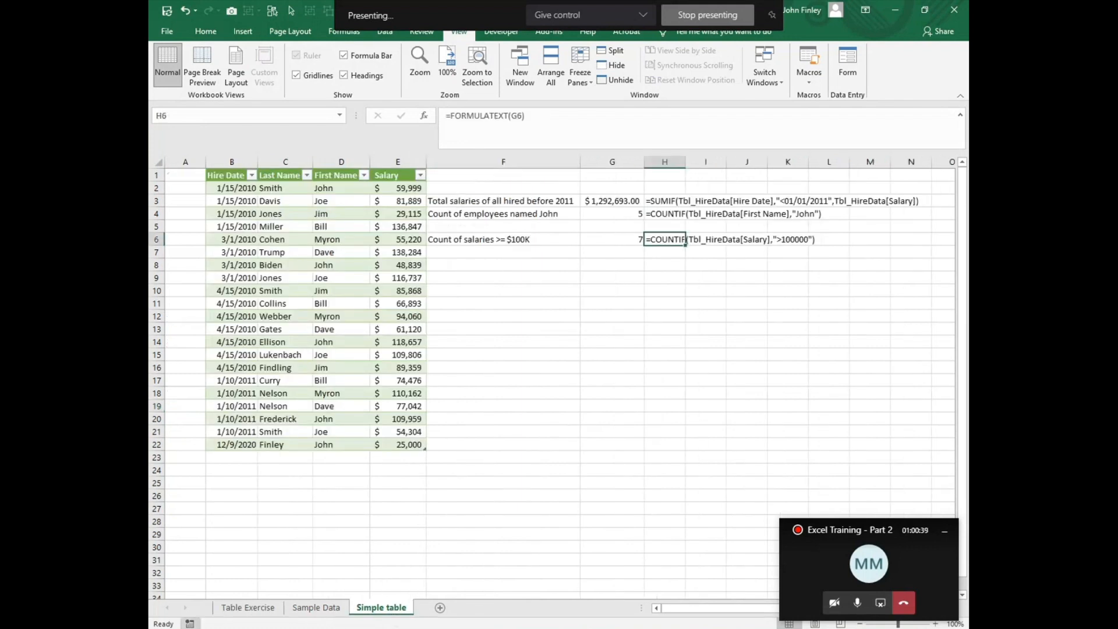
Step: Insert a new column before City in the Sample Data table and name its header Company Name
{"action": "left_click", "coordinate": [297, 612]}
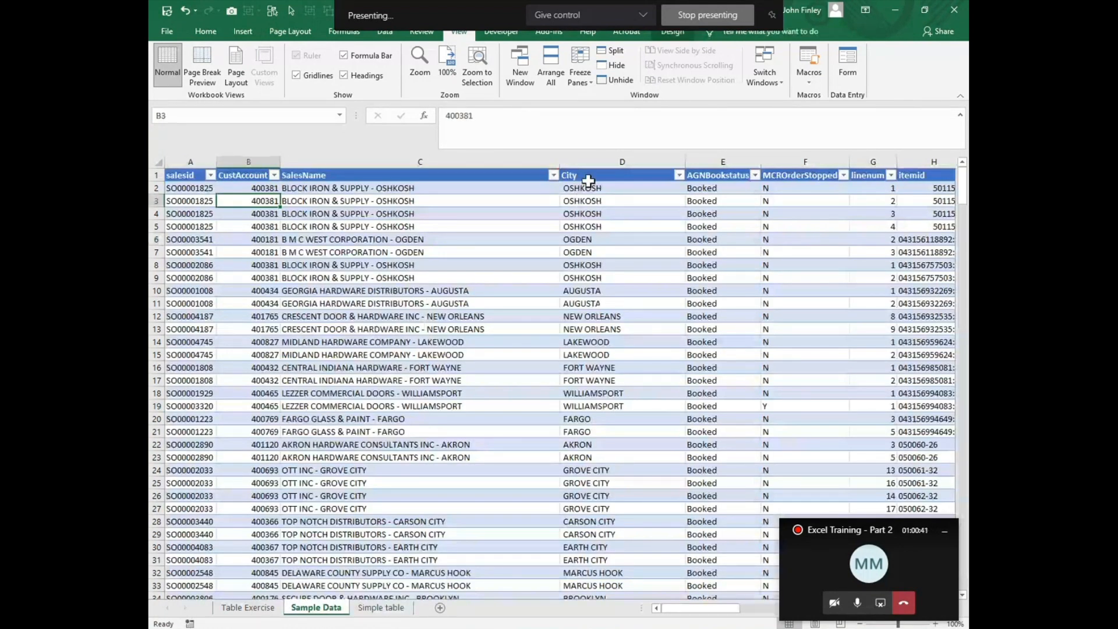
{"action": "right_click", "coordinate": [588, 162]}
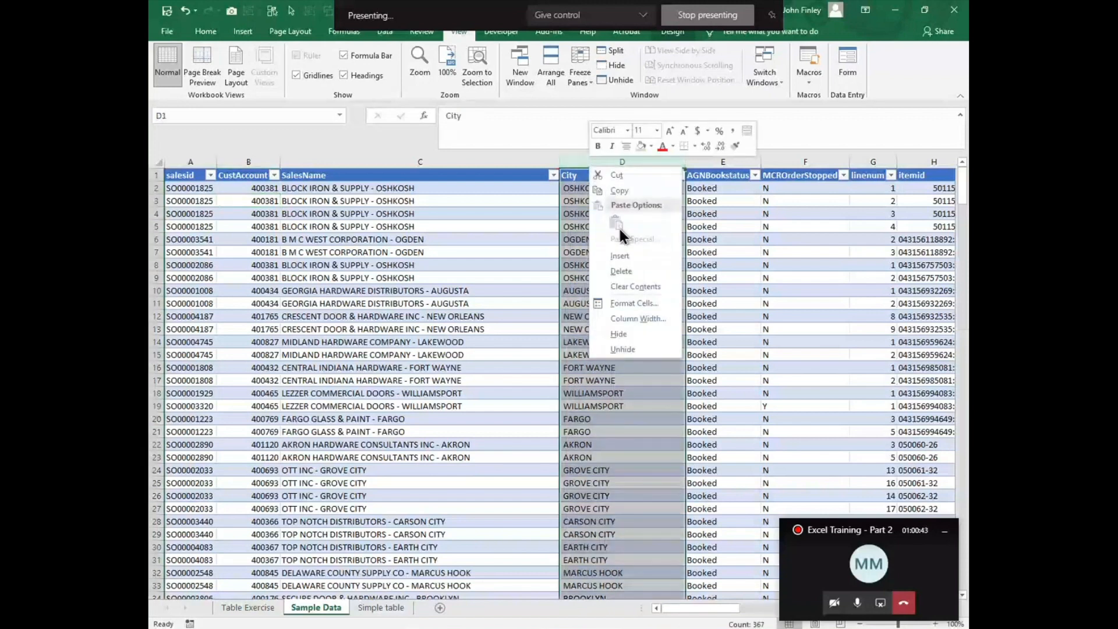
{"action": "left_click", "coordinate": [623, 255]}
{"action": "left_click", "coordinate": [585, 176]}
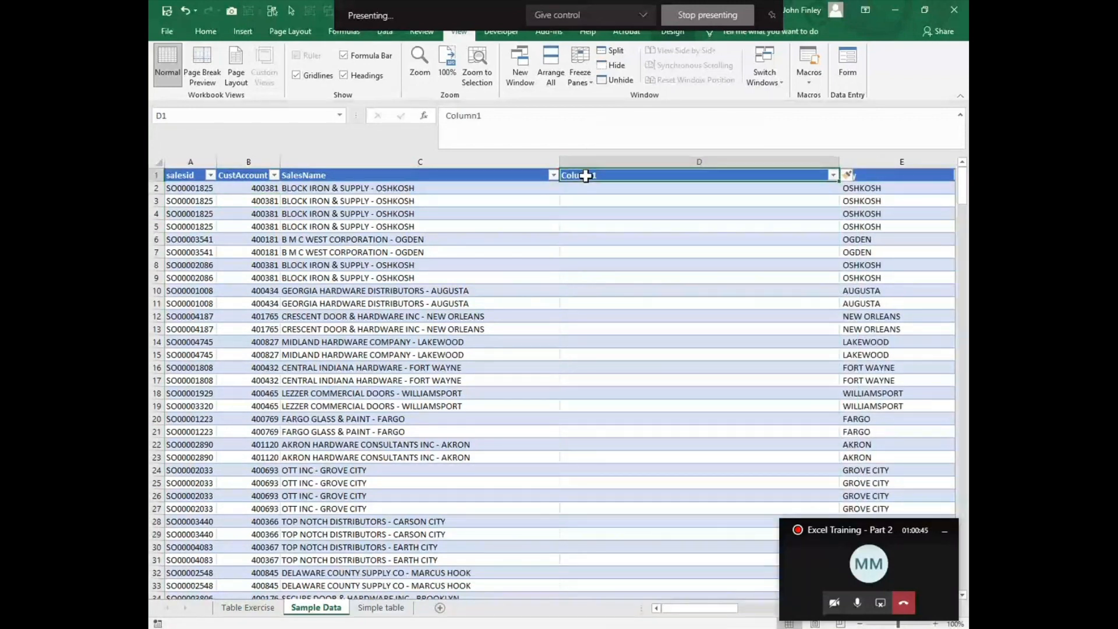
{"action": "type", "text": "Compan"}
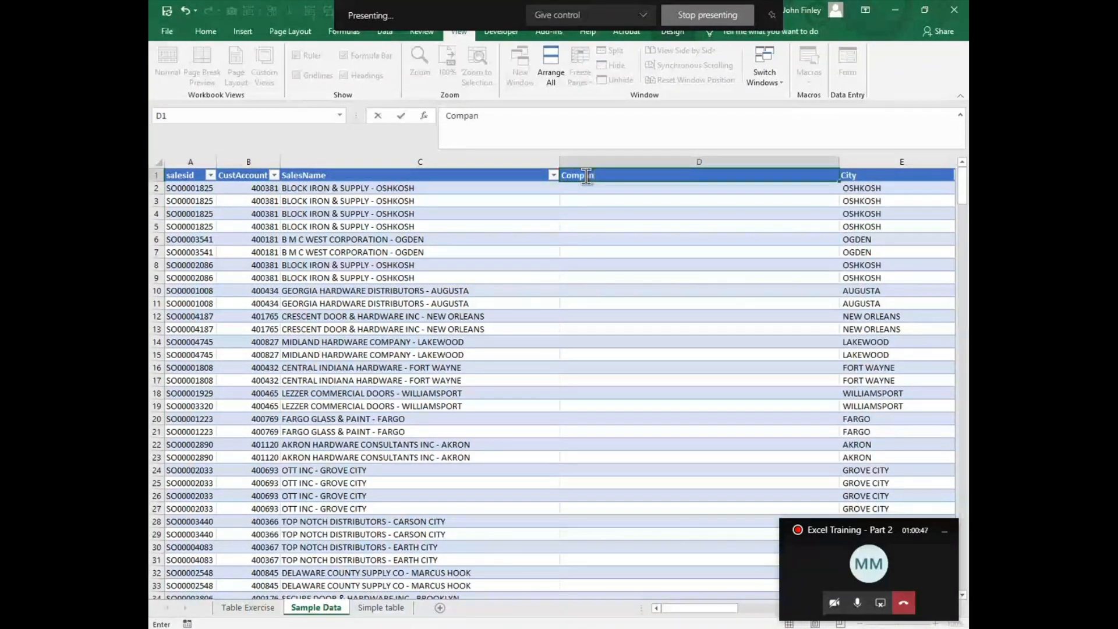
{"action": "type", "text": "y Namer"}
{"action": "key", "text": "Return"}
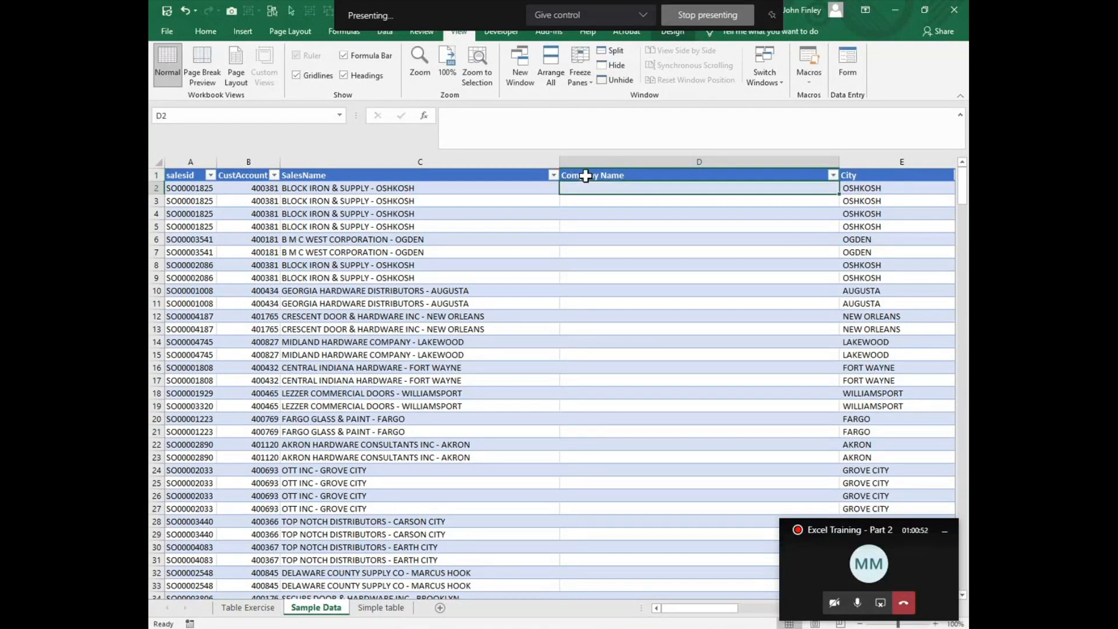
Step: Examine the hyphen separating the company from the city in the SalesName text of C2
{"action": "left_click", "coordinate": [372, 189]}
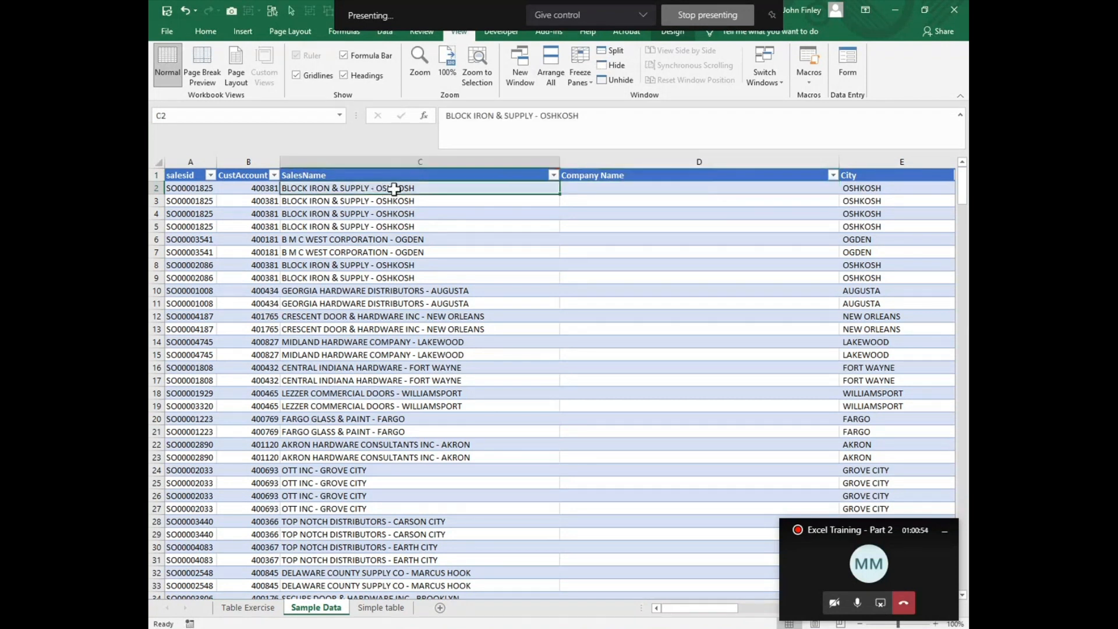
{"action": "left_click", "coordinate": [539, 116]}
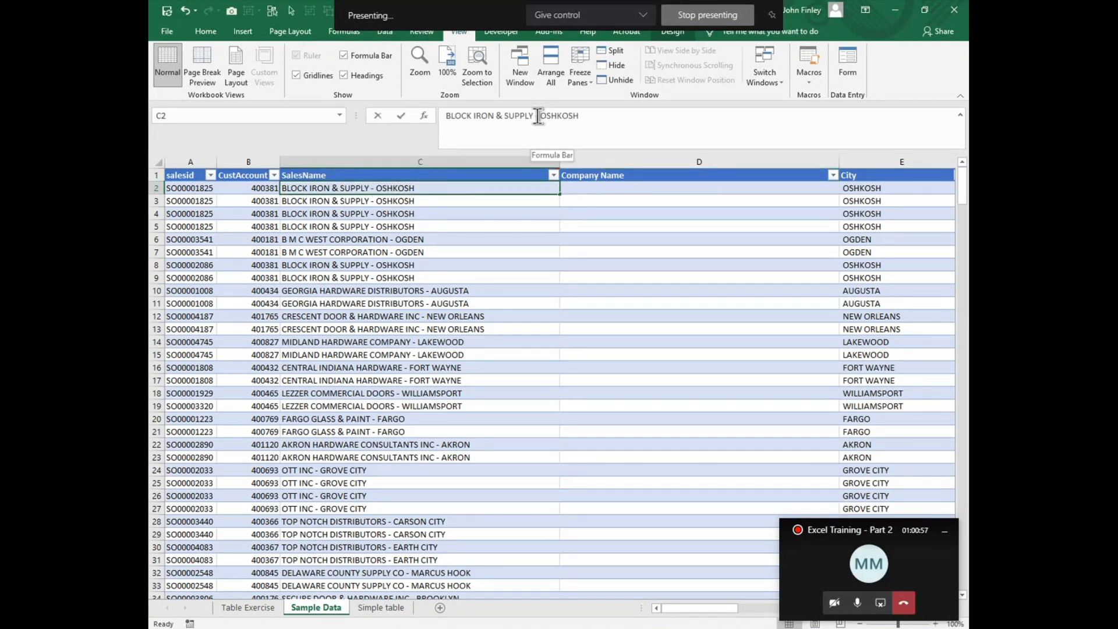
{"action": "double_click", "coordinate": [535, 115]}
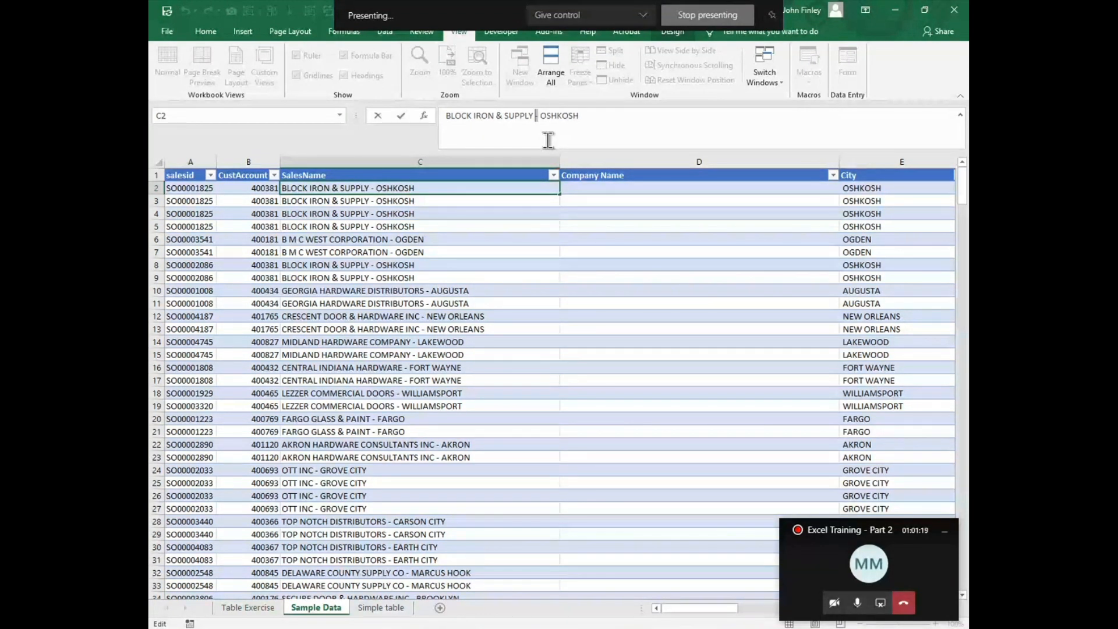
Step: Start a LEFT formula in D2 on the row's SalesName, with LEN of SalesName as the beginning of the character count
{"action": "left_click", "coordinate": [590, 188]}
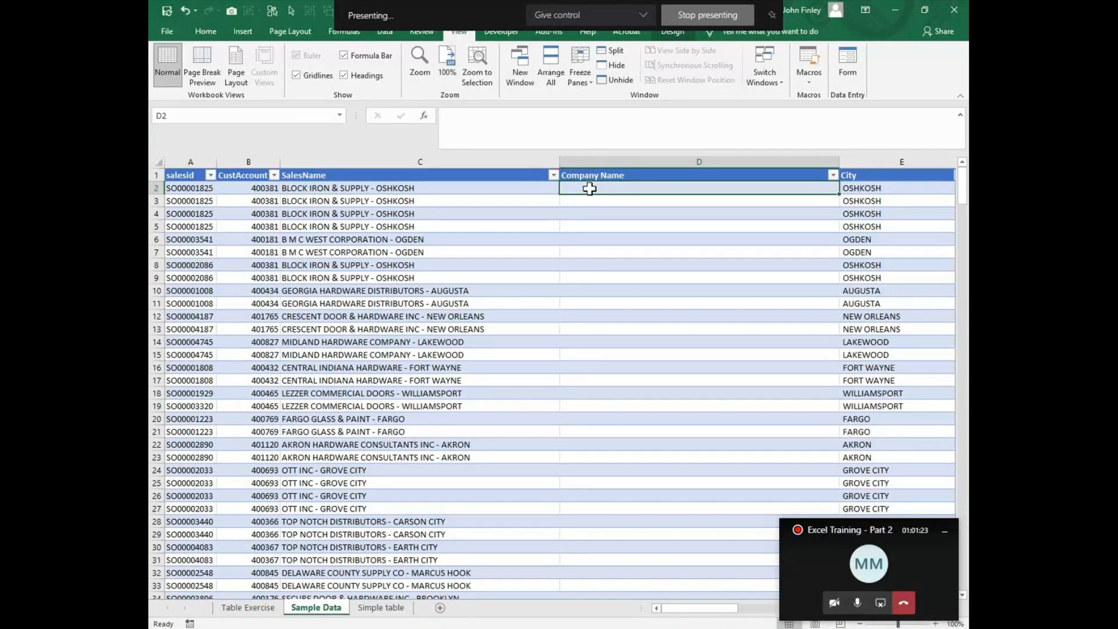
{"action": "type", "text": "="}
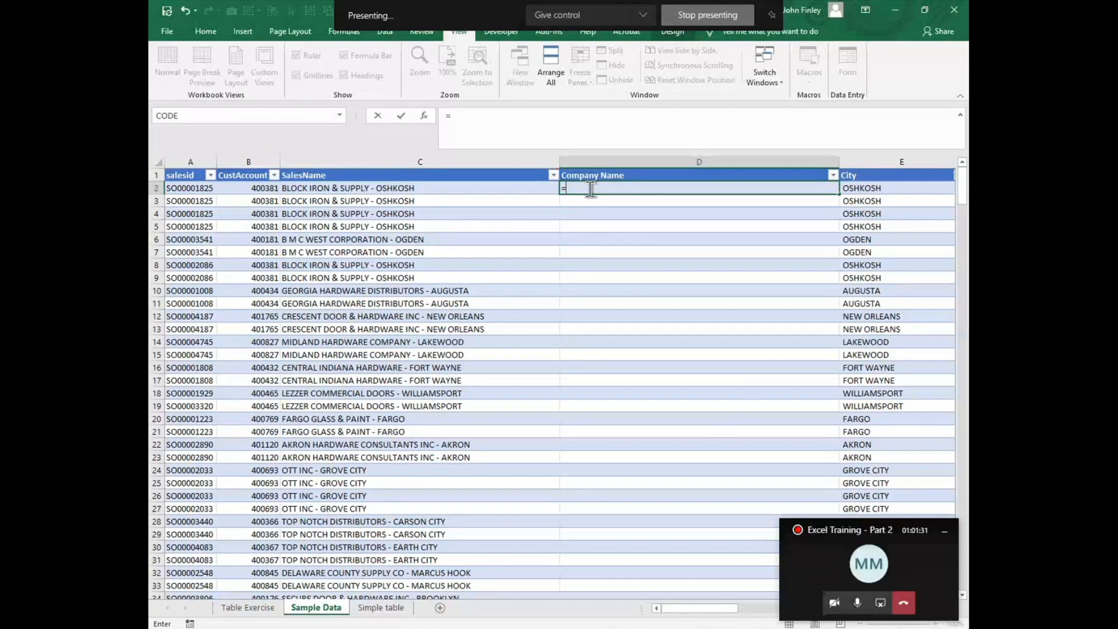
{"action": "type", "text": "l"}
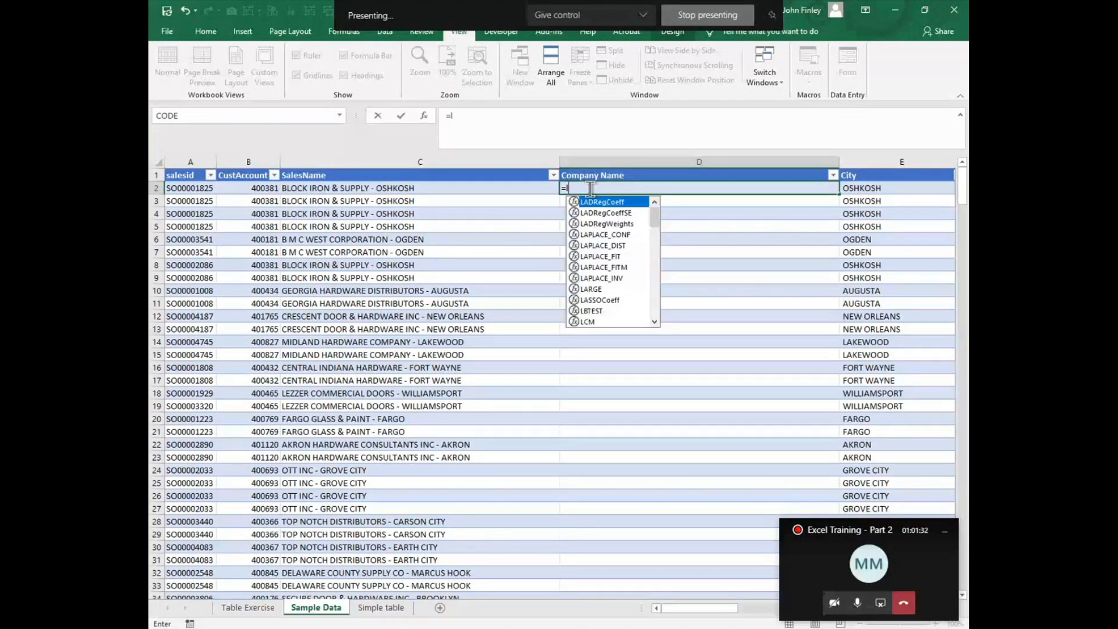
{"action": "type", "text": "eft("}
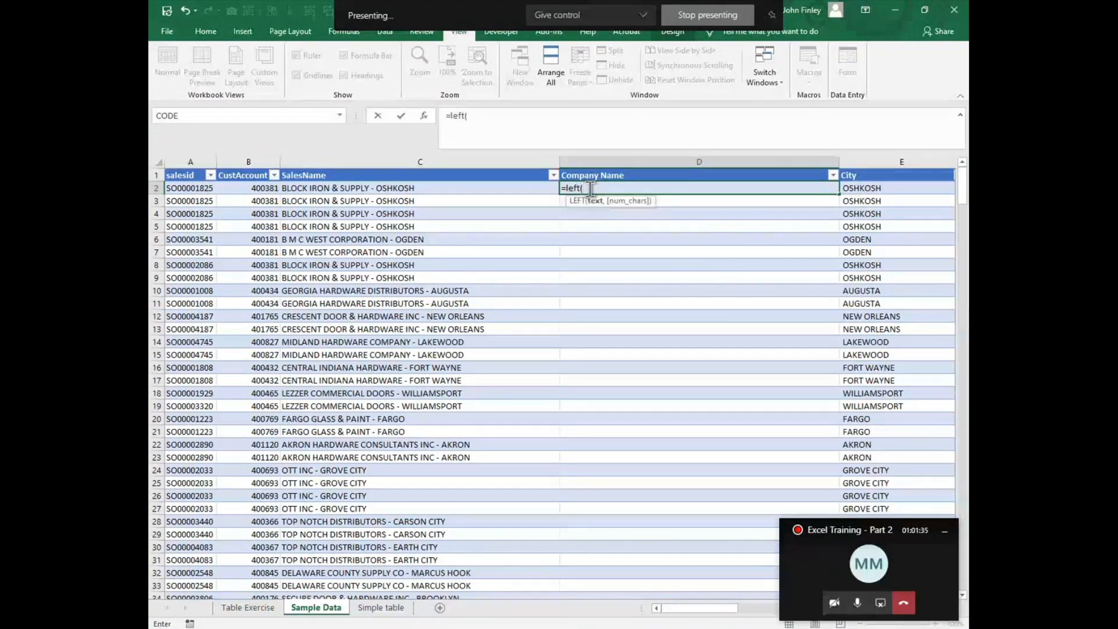
{"action": "key", "text": "Left"}
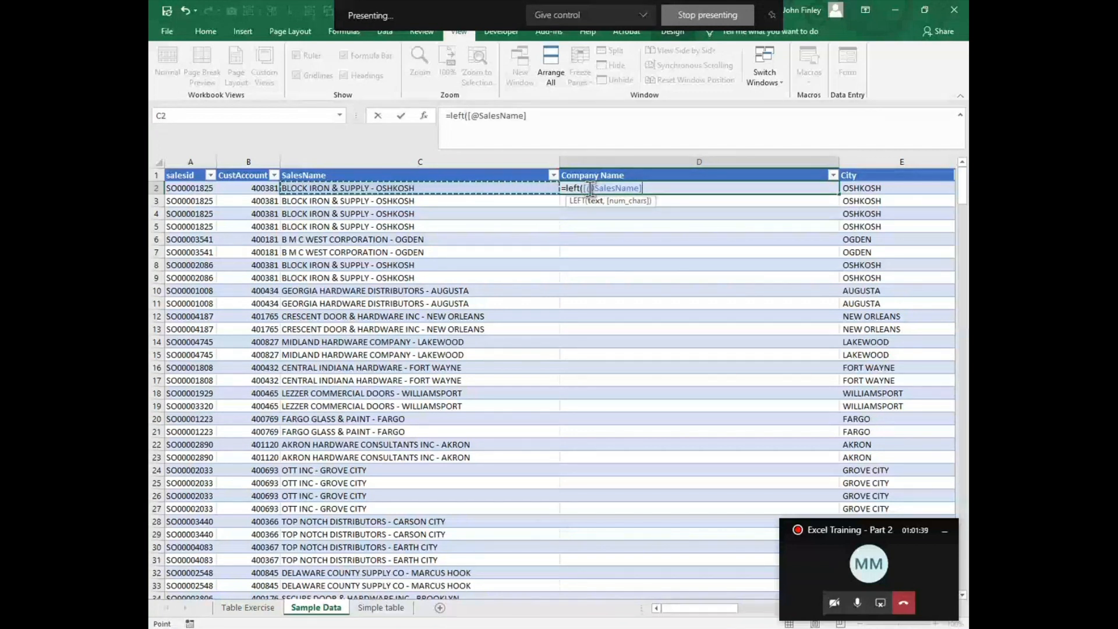
{"action": "type", "text": ",l"}
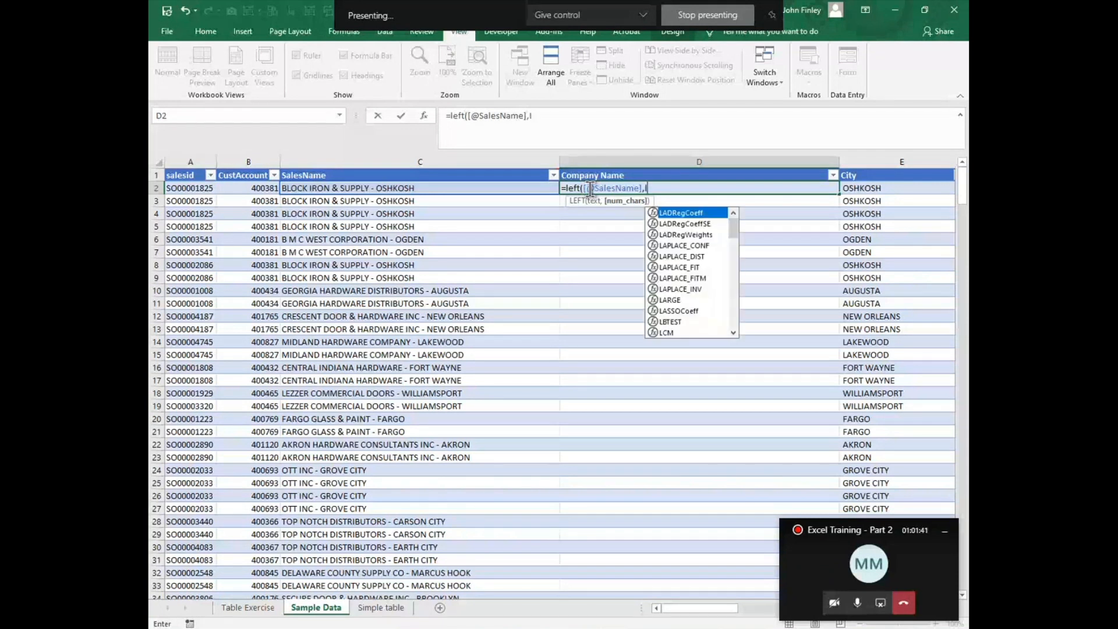
{"action": "type", "text": "en("}
{"action": "key", "text": "Left"}
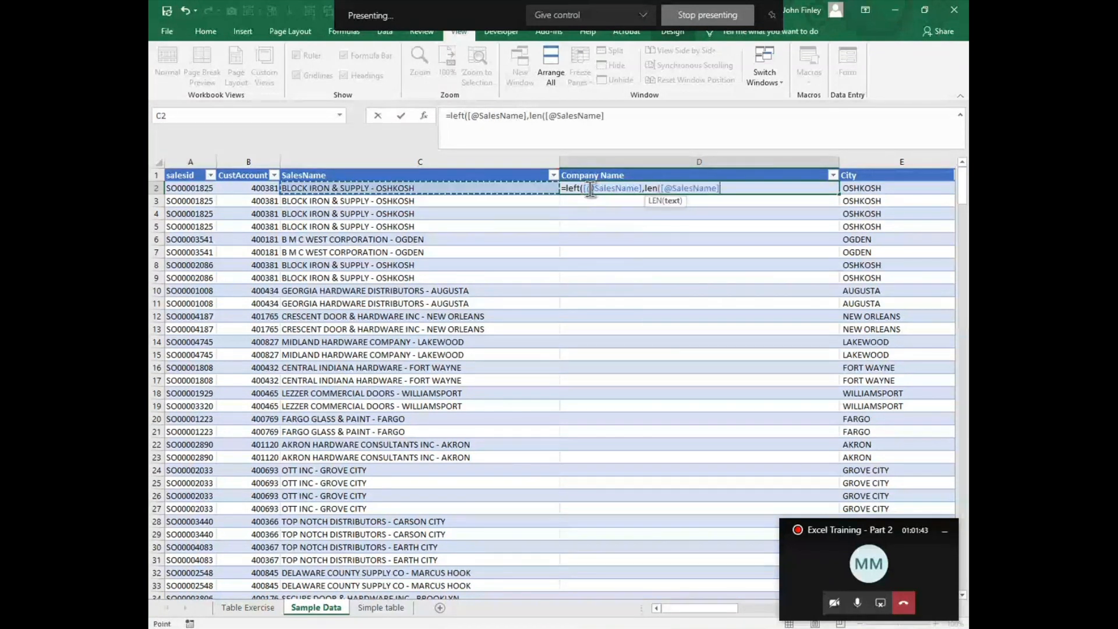
{"action": "type", "text": ")"}
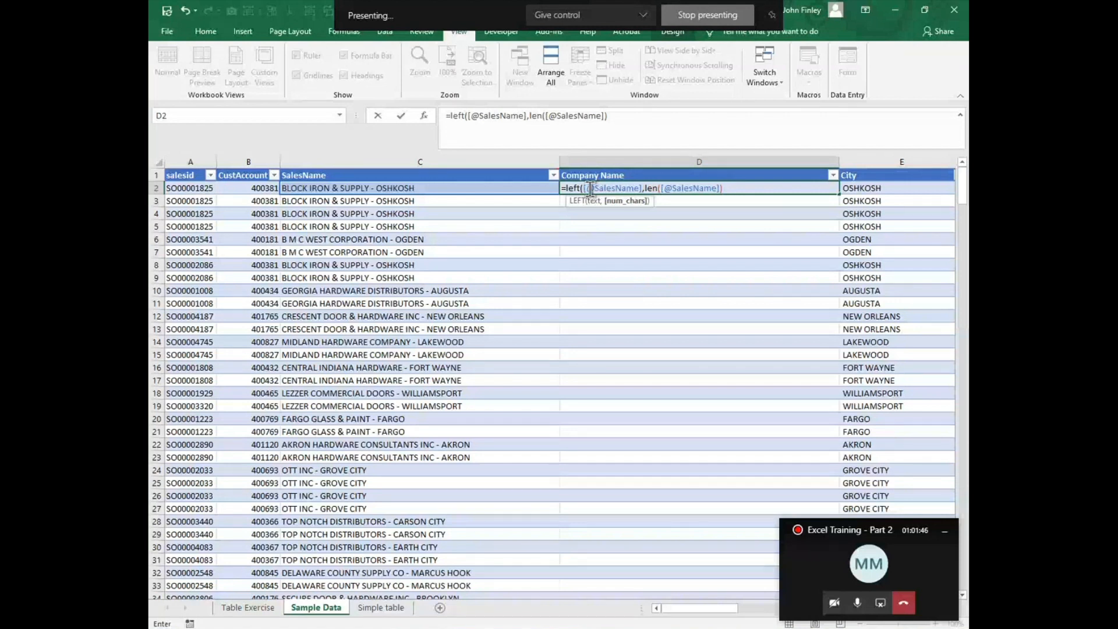
{"action": "type", "text": "-find("}
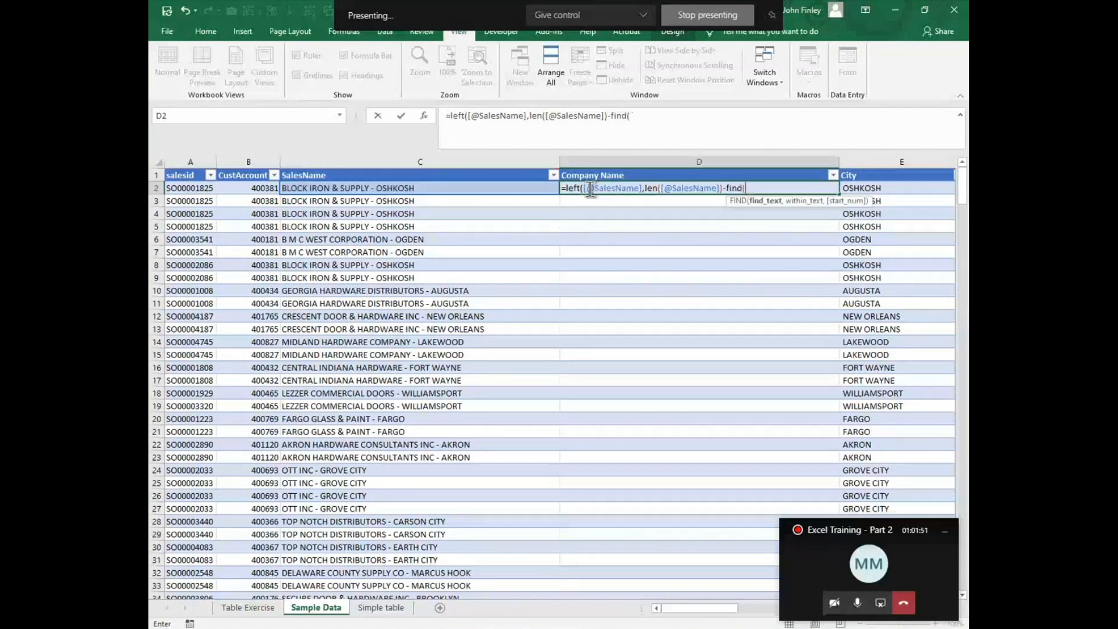
{"action": "type", "text": "\"-\","}
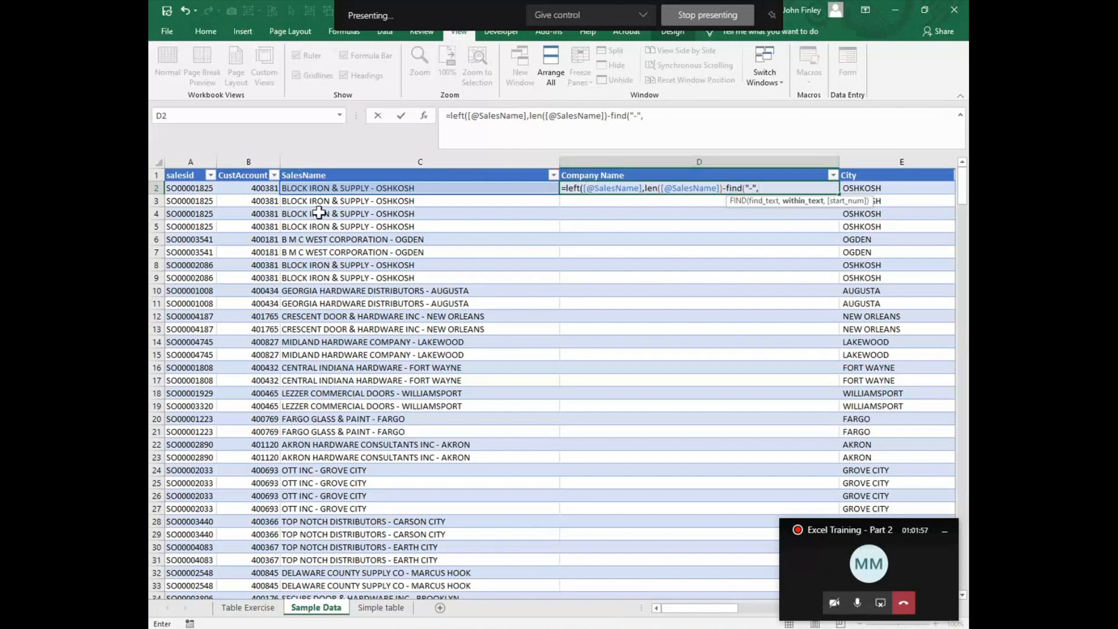
{"action": "left_click", "coordinate": [315, 187]}
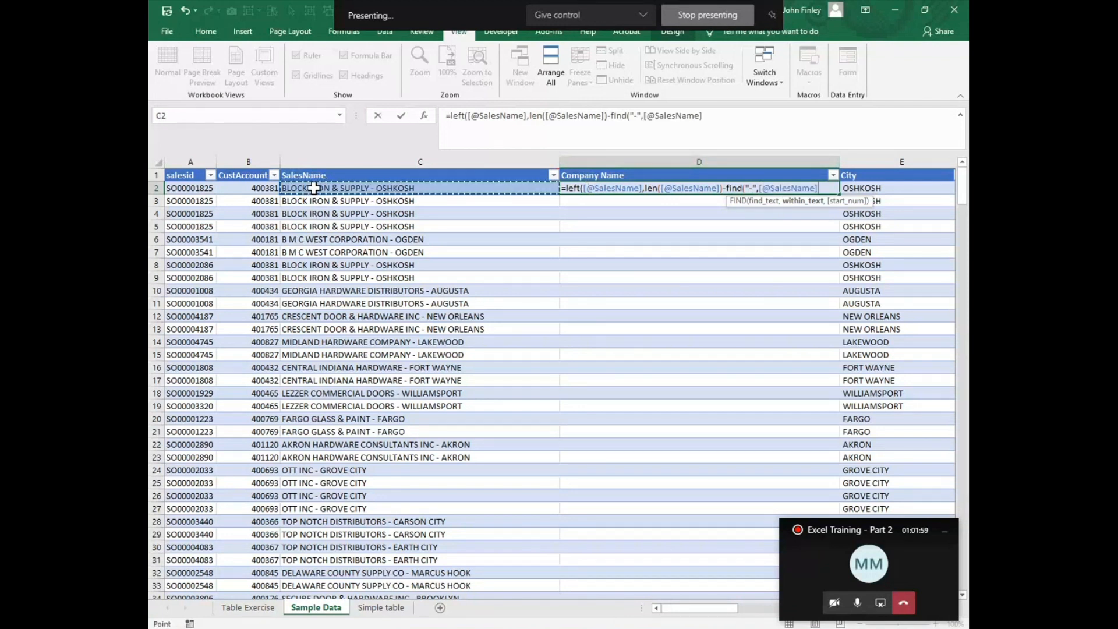
{"action": "type", "text": ",1"}
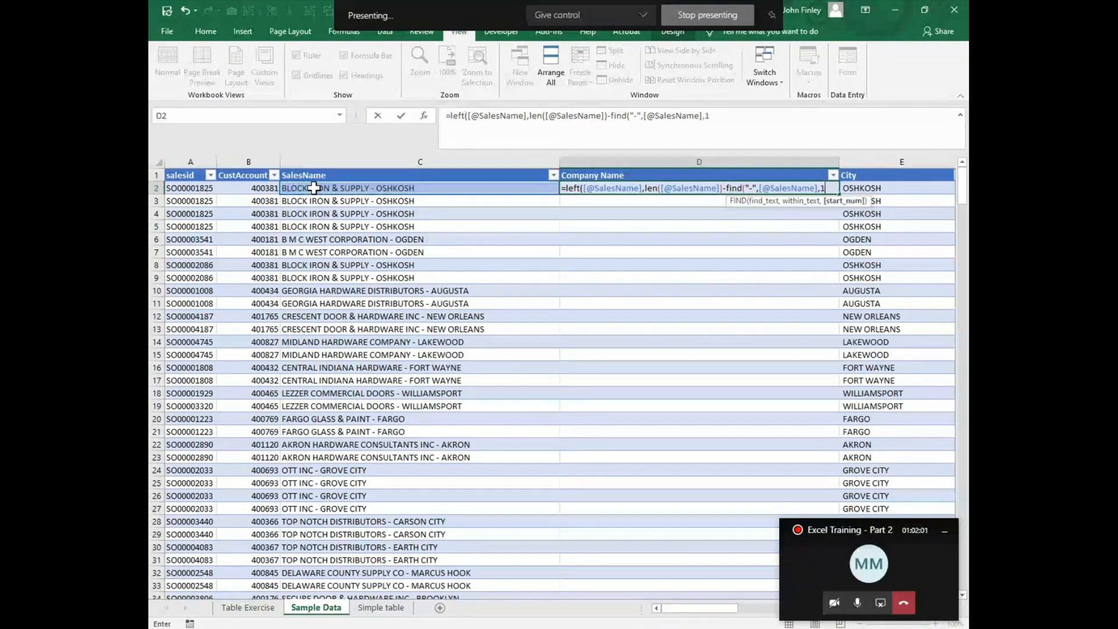
{"action": "type", "text": ")"}
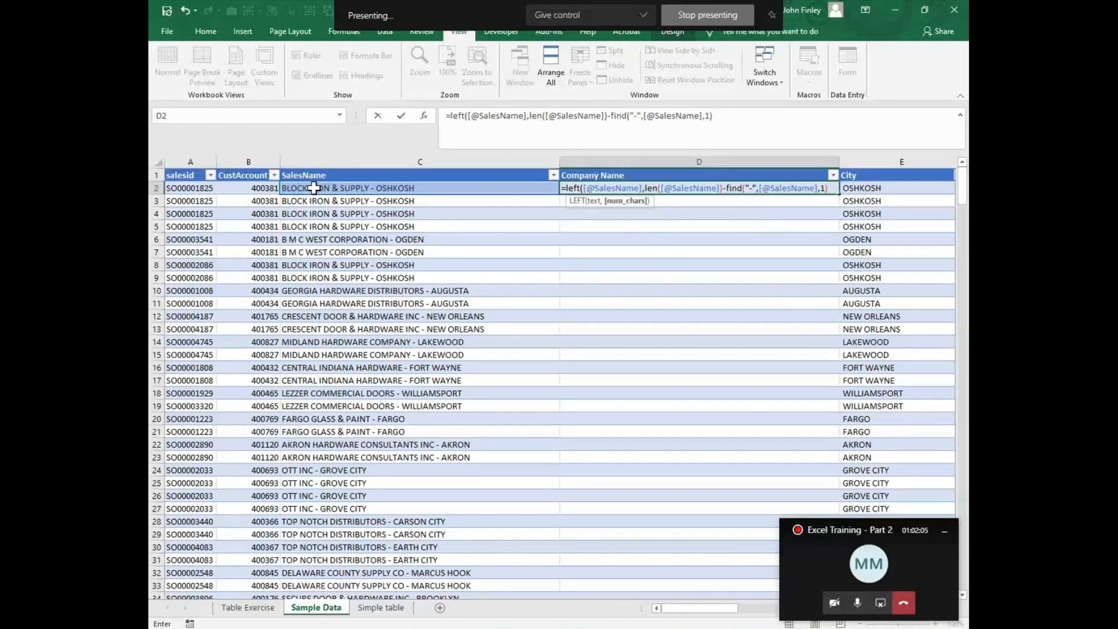
{"action": "type", "text": "-1"}
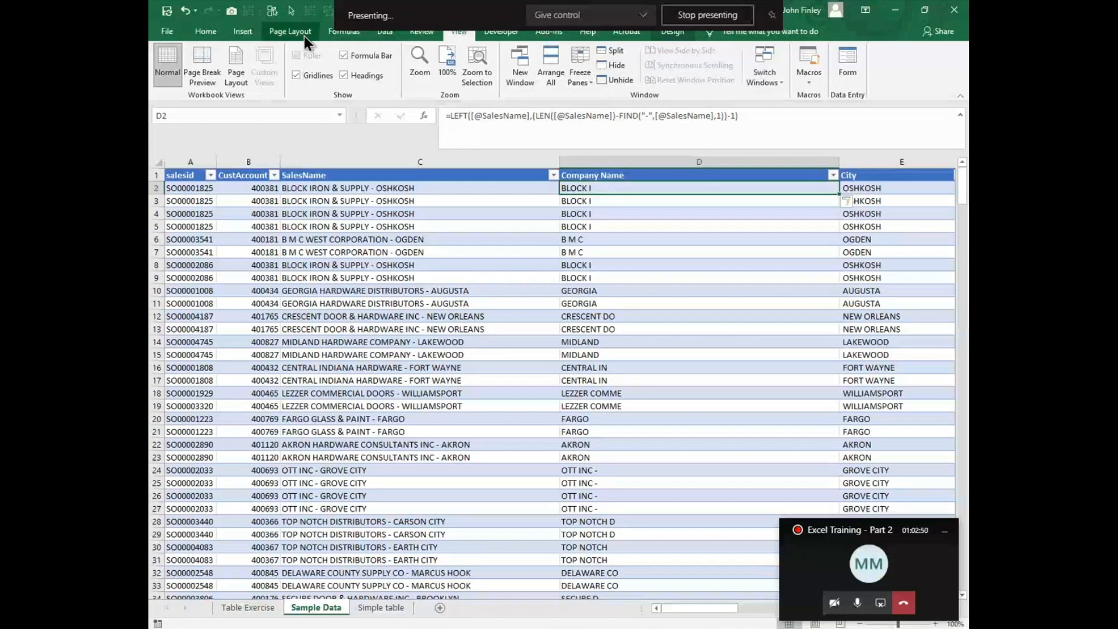
Step: Step through the Company Name formula in D2 with Evaluate Formula to check its LEN and FIND parts
{"action": "left_click", "coordinate": [343, 32]}
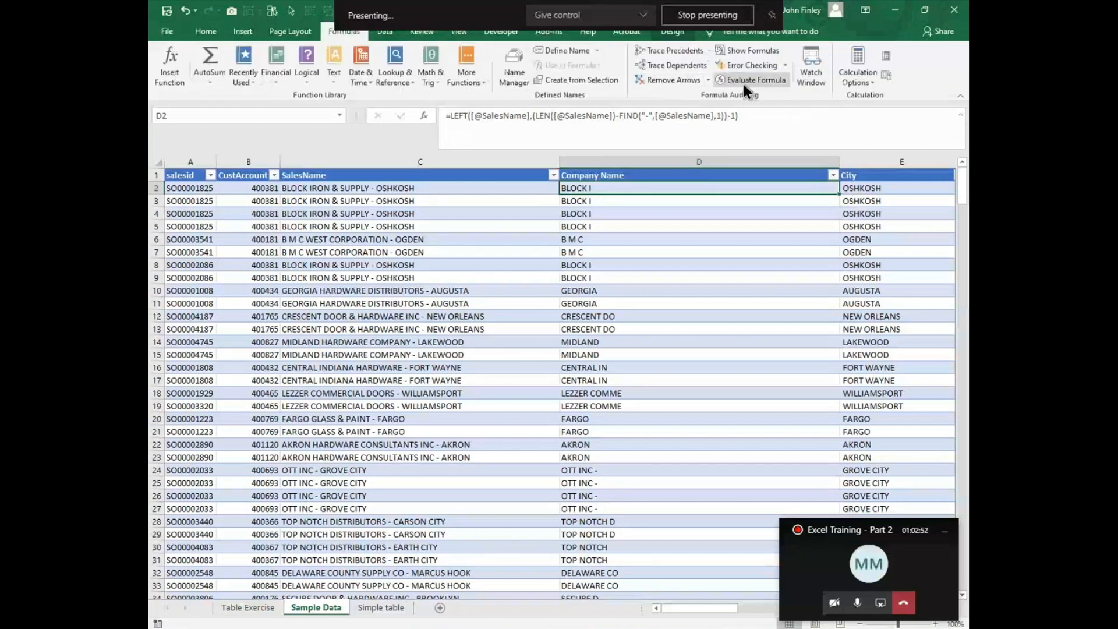
{"action": "left_click", "coordinate": [743, 82]}
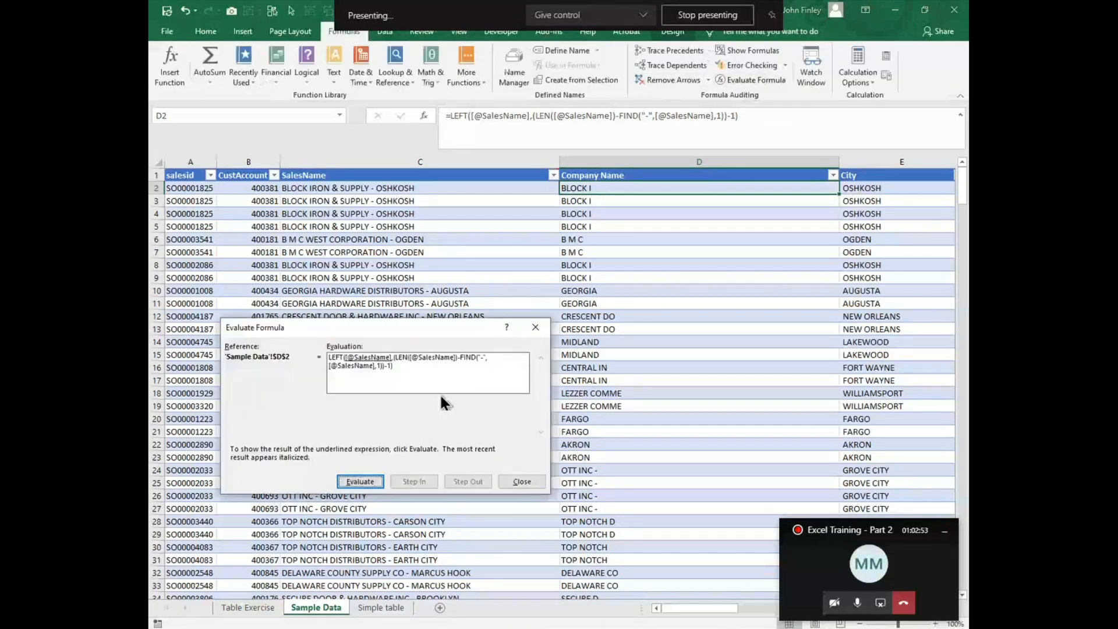
{"action": "left_click", "coordinate": [361, 483]}
{"action": "left_click", "coordinate": [361, 482]}
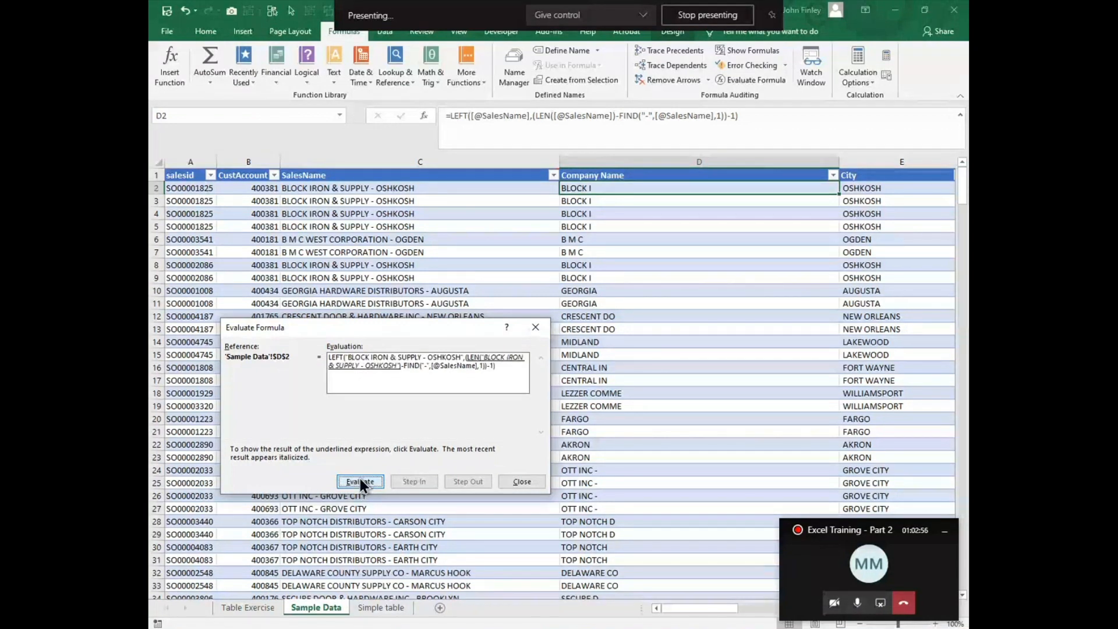
{"action": "left_click", "coordinate": [359, 483]}
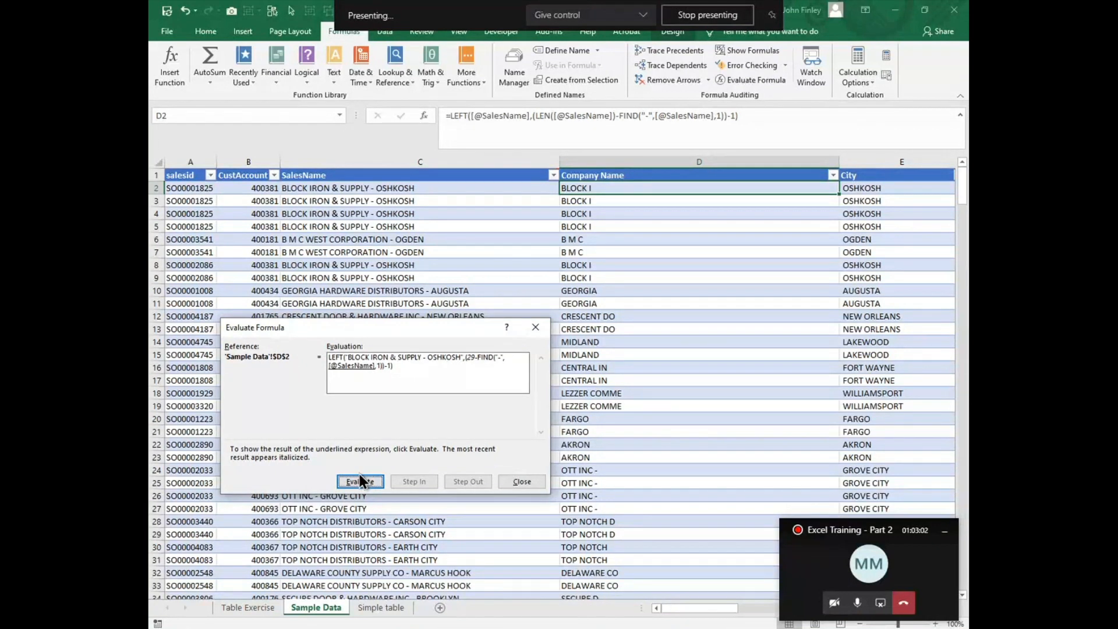
{"action": "left_click", "coordinate": [360, 483]}
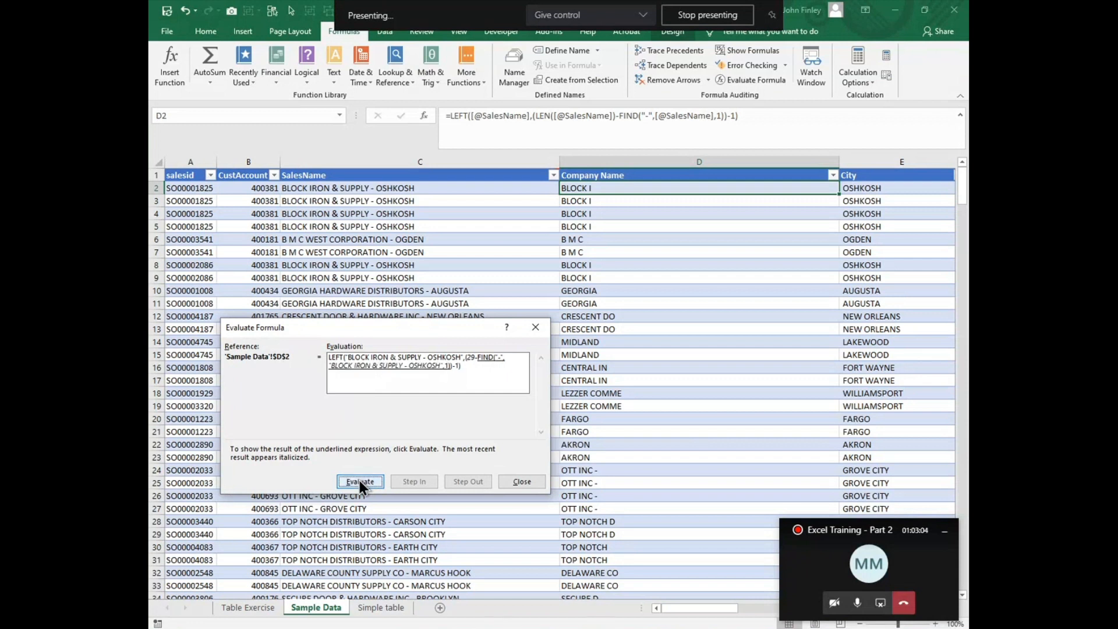
{"action": "left_click", "coordinate": [360, 481]}
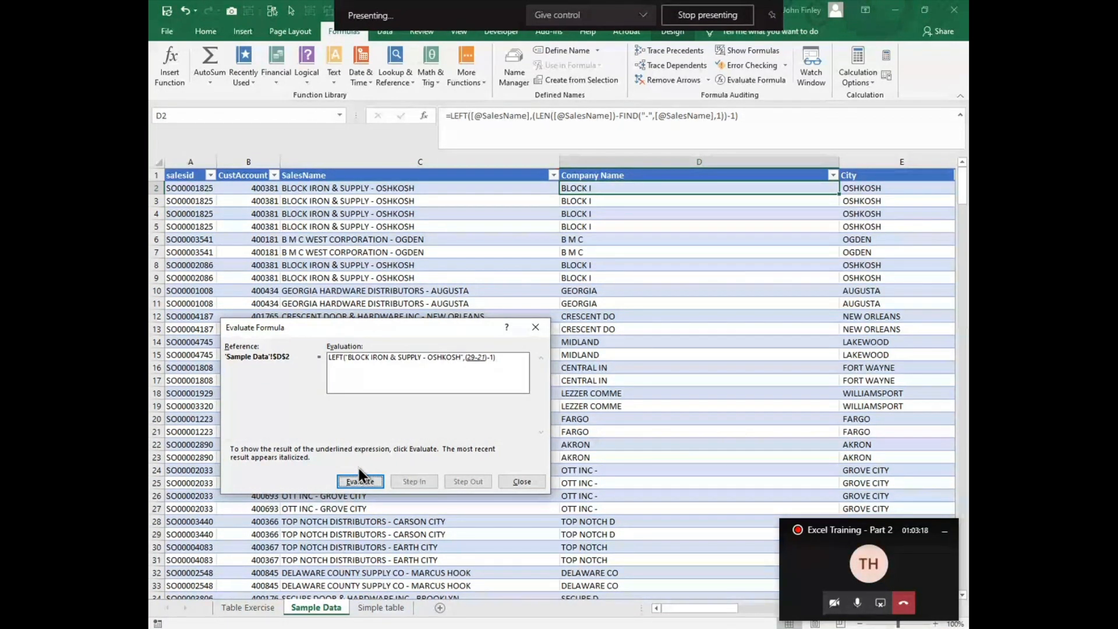
{"action": "left_click", "coordinate": [522, 482]}
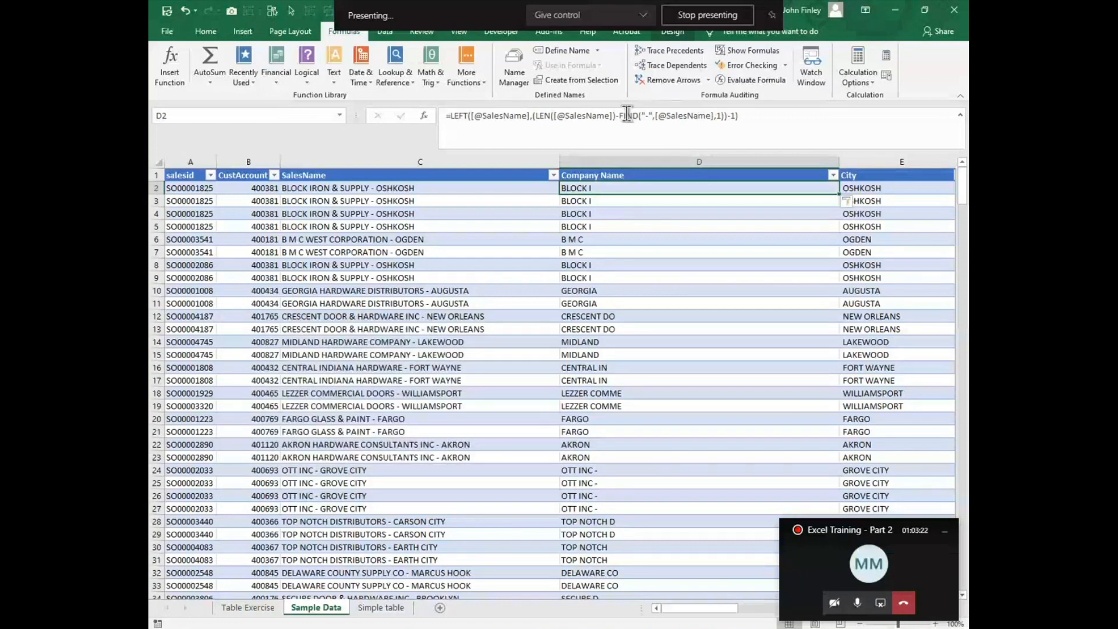
{"action": "key", "text": "Delete"}
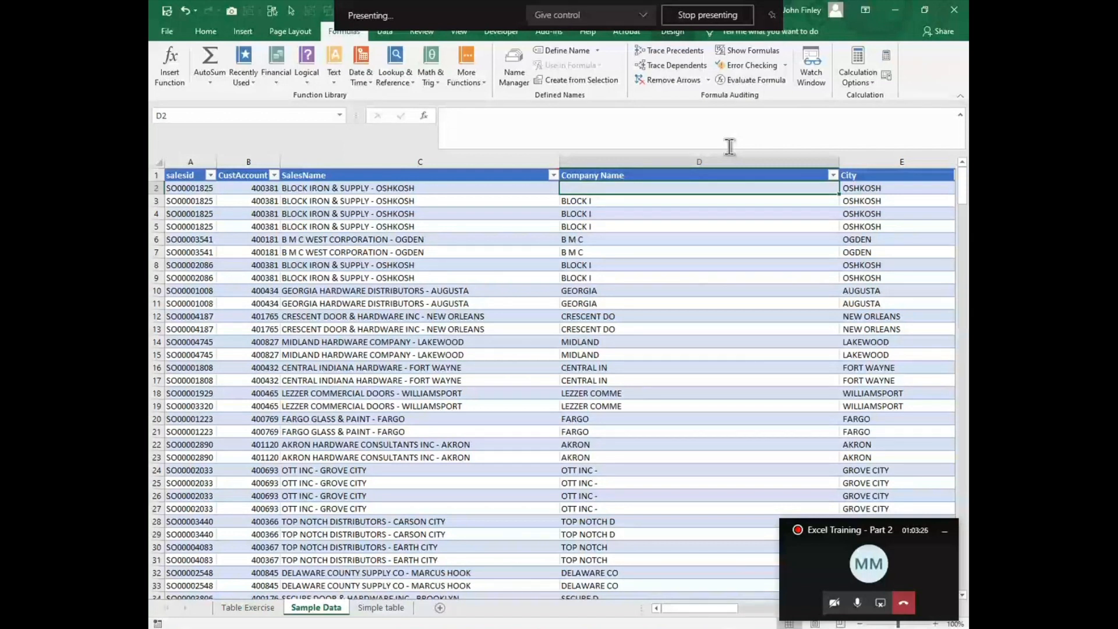
{"action": "type", "text": "=left("}
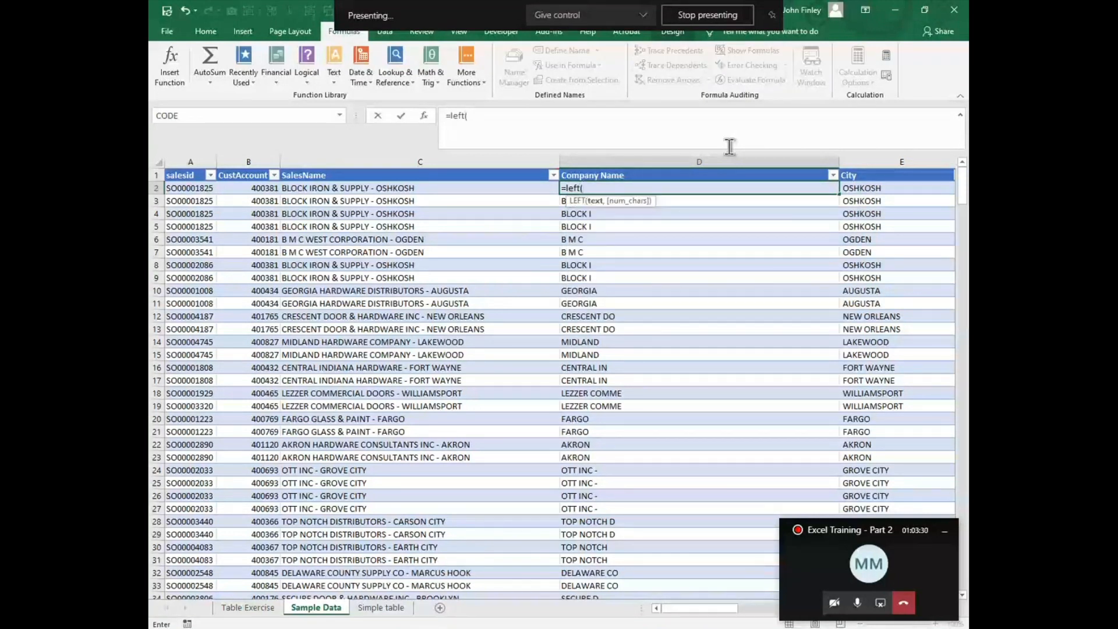
{"action": "key", "text": "Left"}
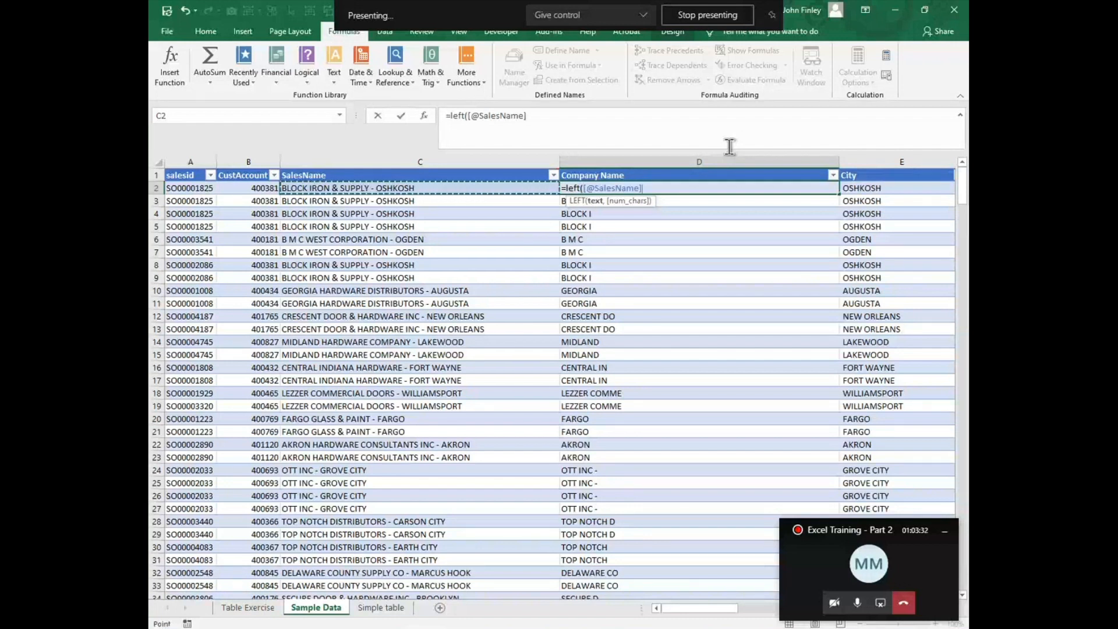
{"action": "type", "text": ",find"}
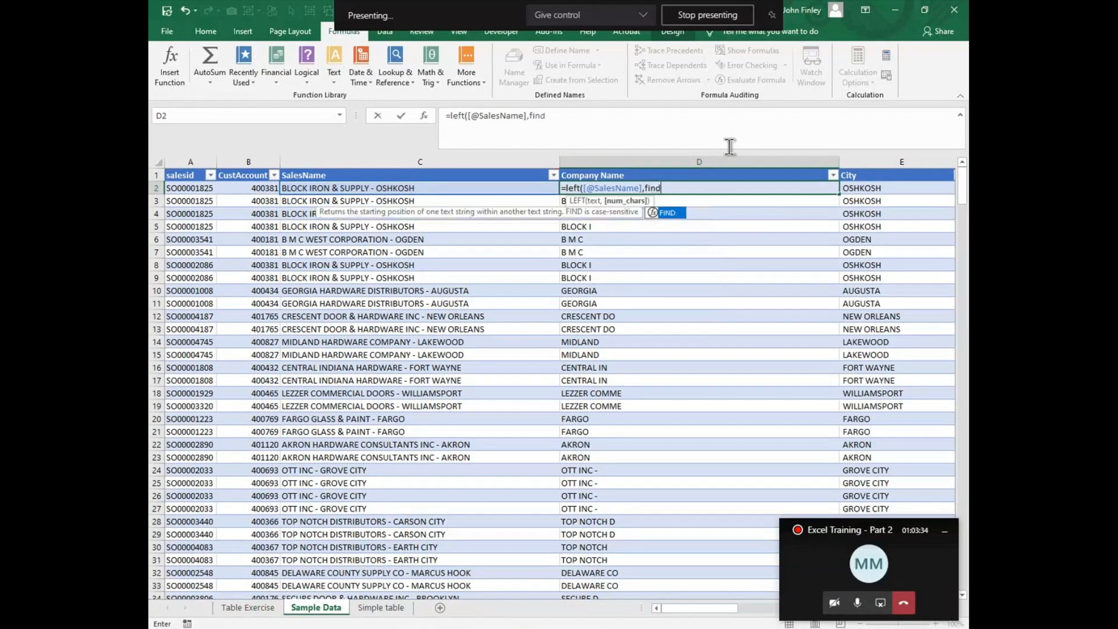
{"action": "type", "text": "(\"-\""}
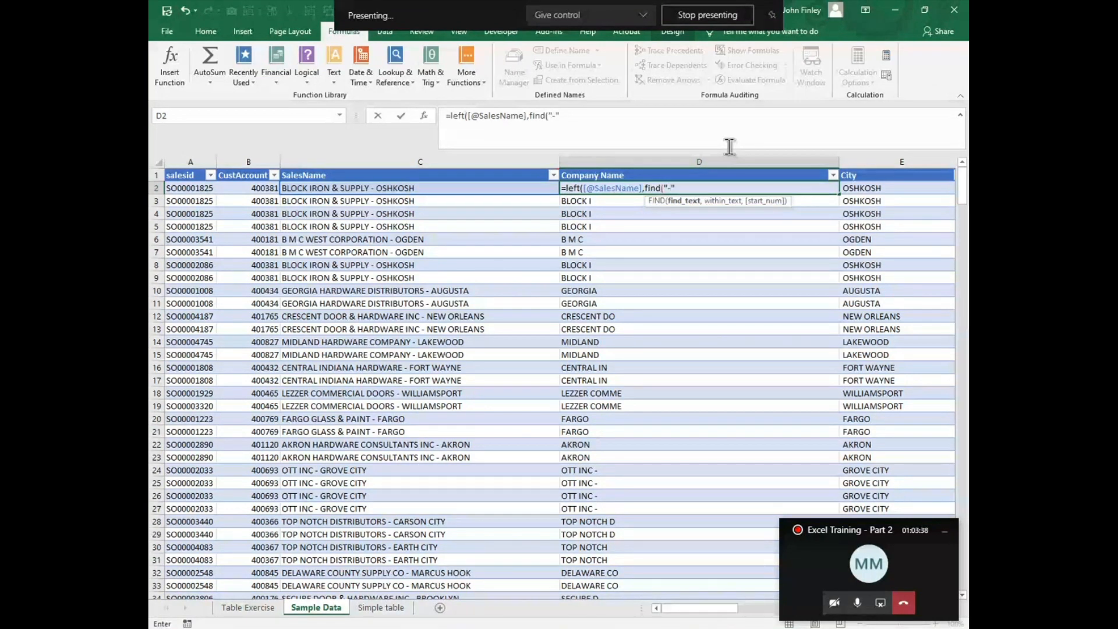
{"action": "type", "text": ","}
{"action": "left_click", "coordinate": [358, 183]}
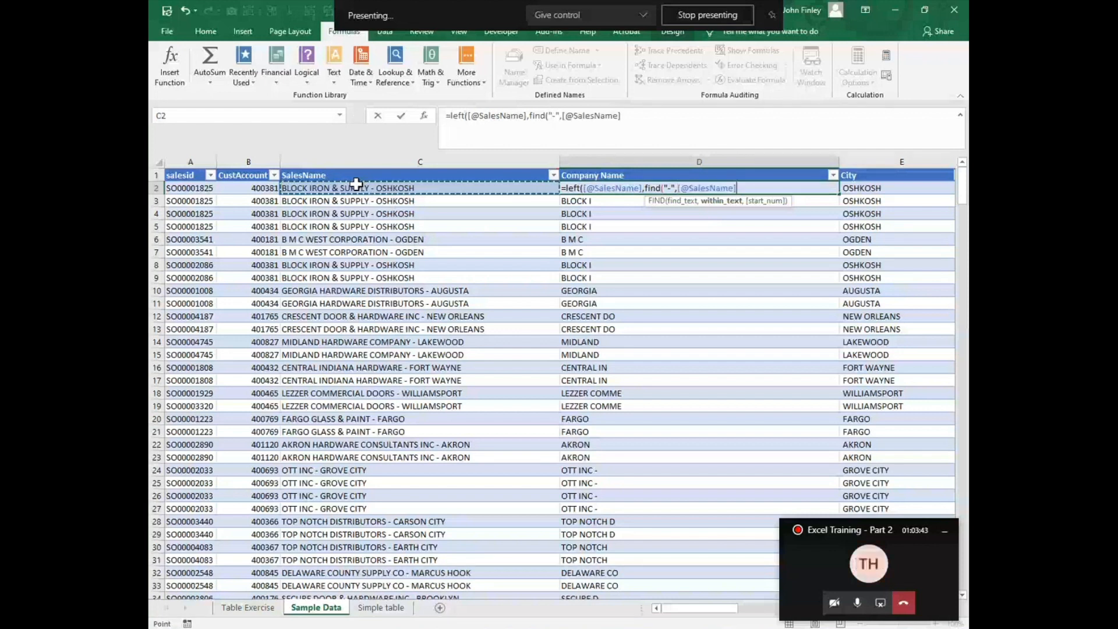
{"action": "type", "text": ",1)-"}
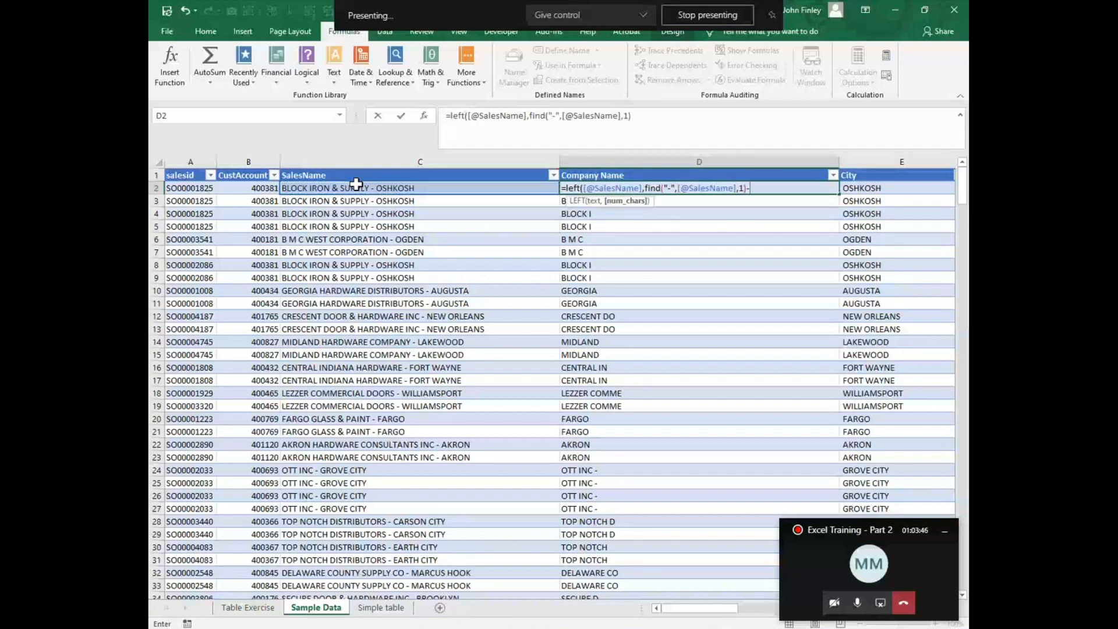
{"action": "type", "text": "1"}
{"action": "key", "text": "Return"}
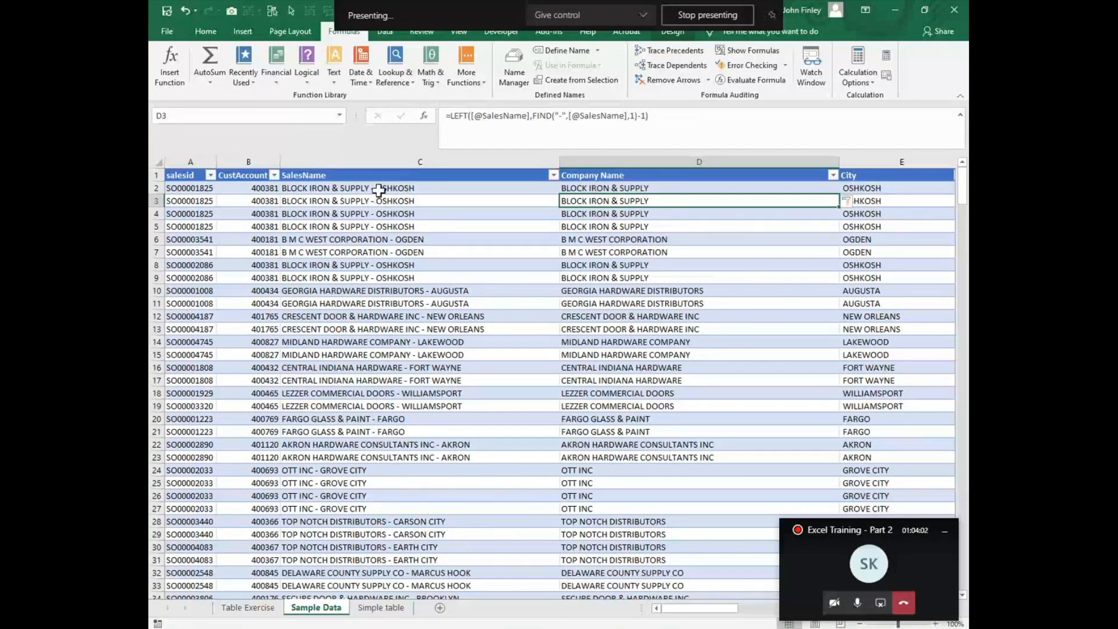
Step: Compare the SalesName text in C2 with the Company Name formula in D2 and open the Simple table sheet
{"action": "left_click", "coordinate": [299, 186]}
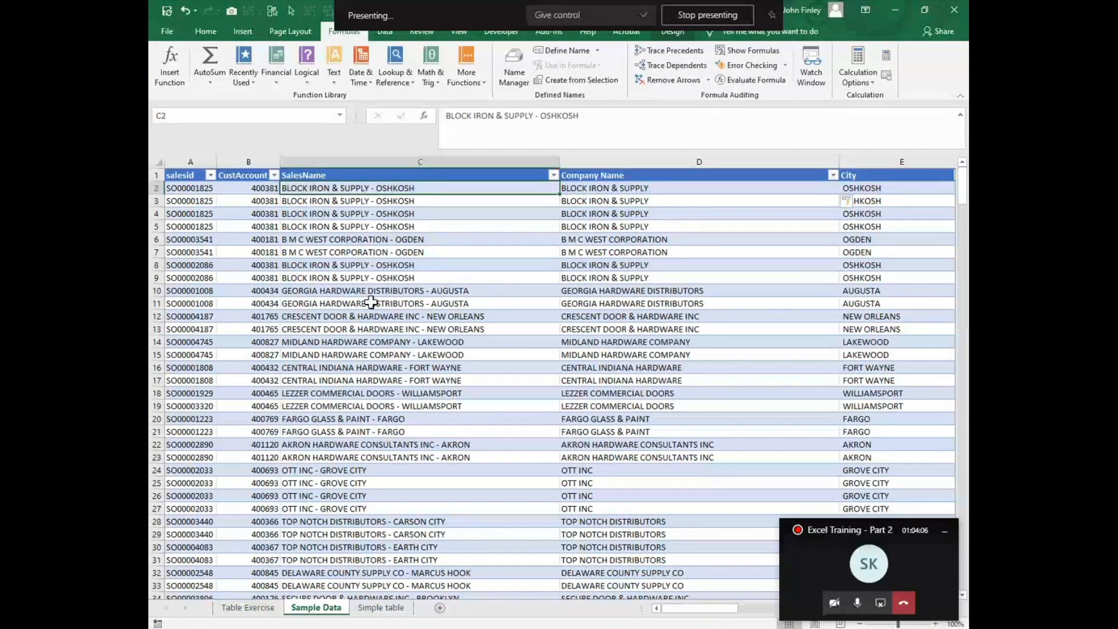
{"action": "left_click", "coordinate": [604, 191]}
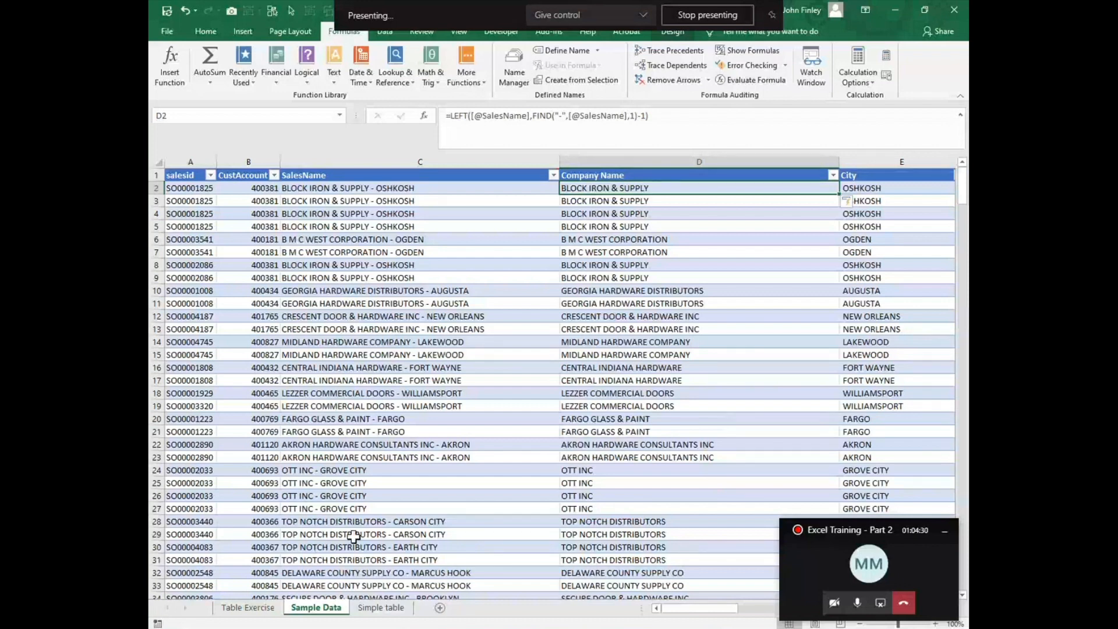
{"action": "left_click", "coordinate": [382, 607]}
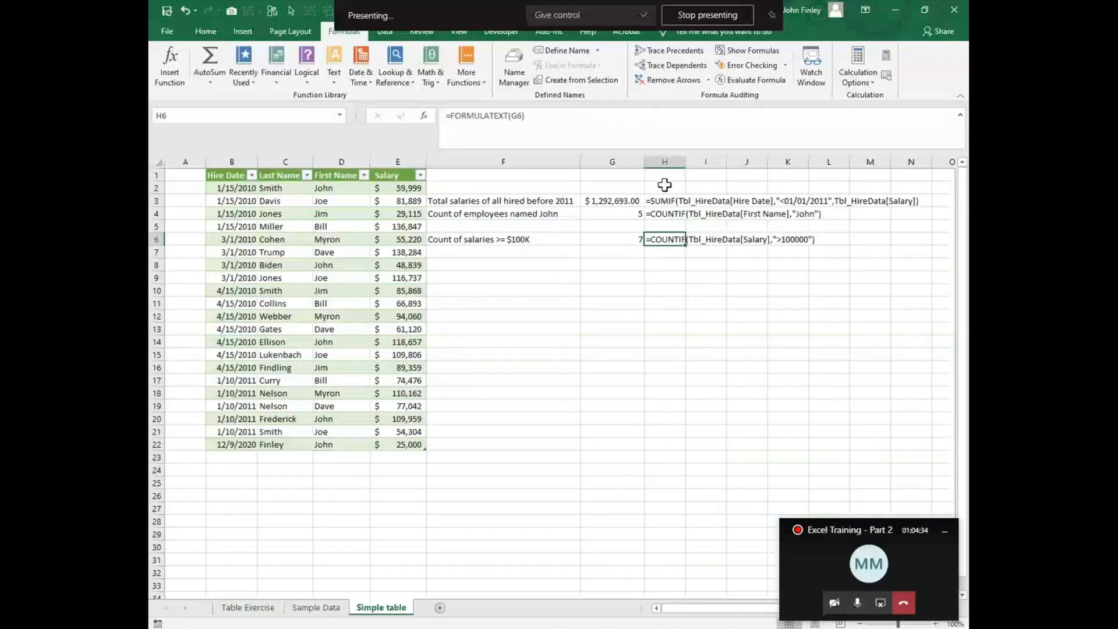
Step: Check the formula in H3, and enter =FORMULATEXT(G4) in G8 to show the formula behind the count of employees named John
{"action": "left_click", "coordinate": [670, 204]}
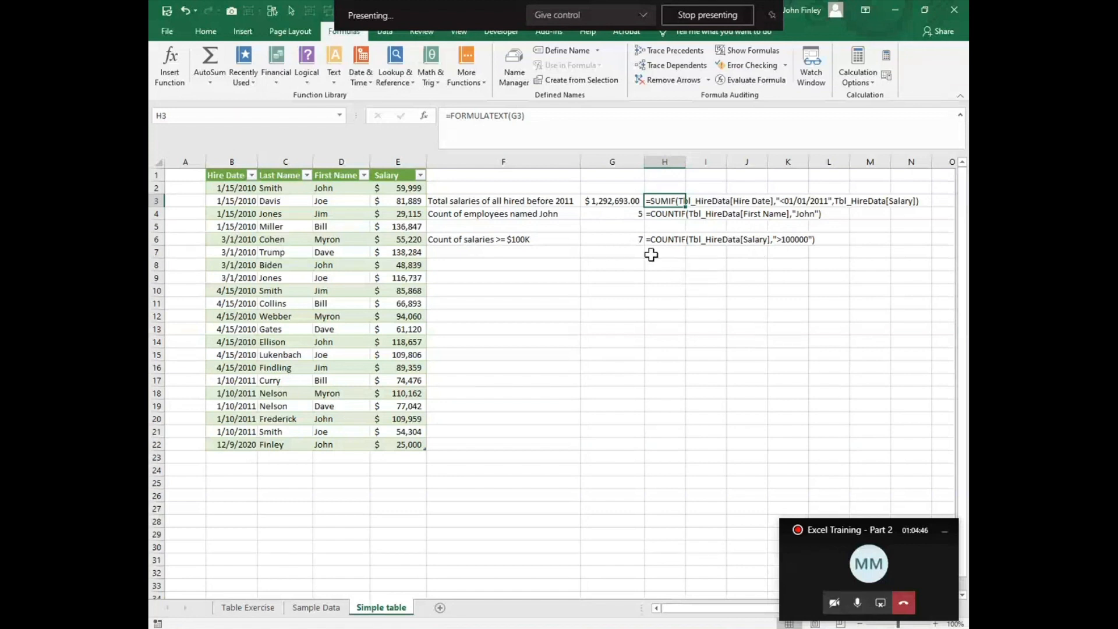
{"action": "left_click", "coordinate": [607, 267]}
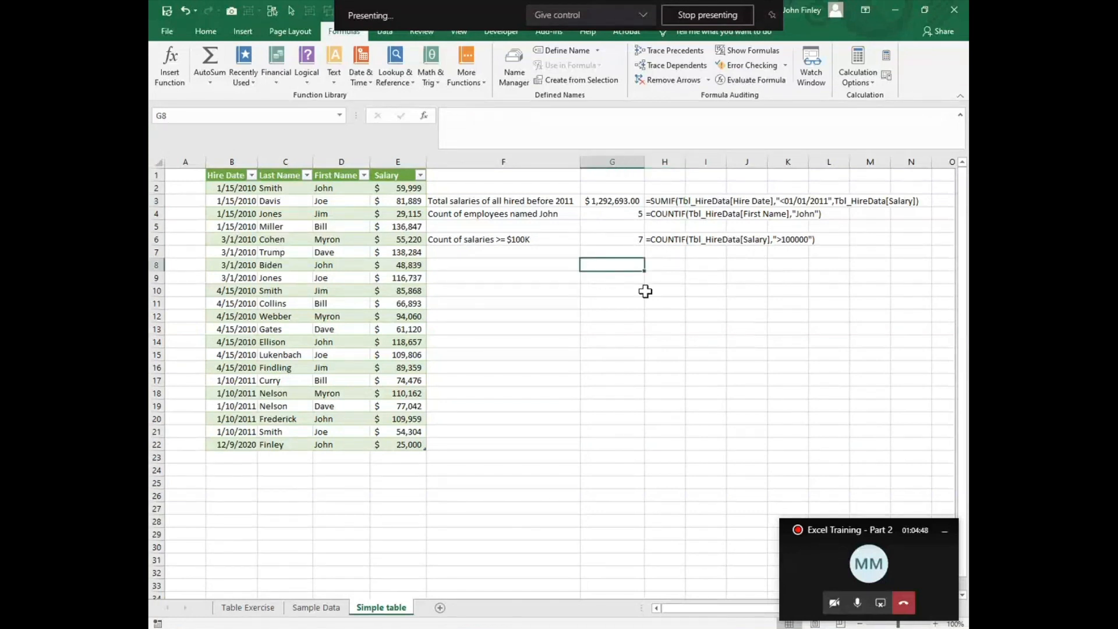
{"action": "type", "text": "=for"}
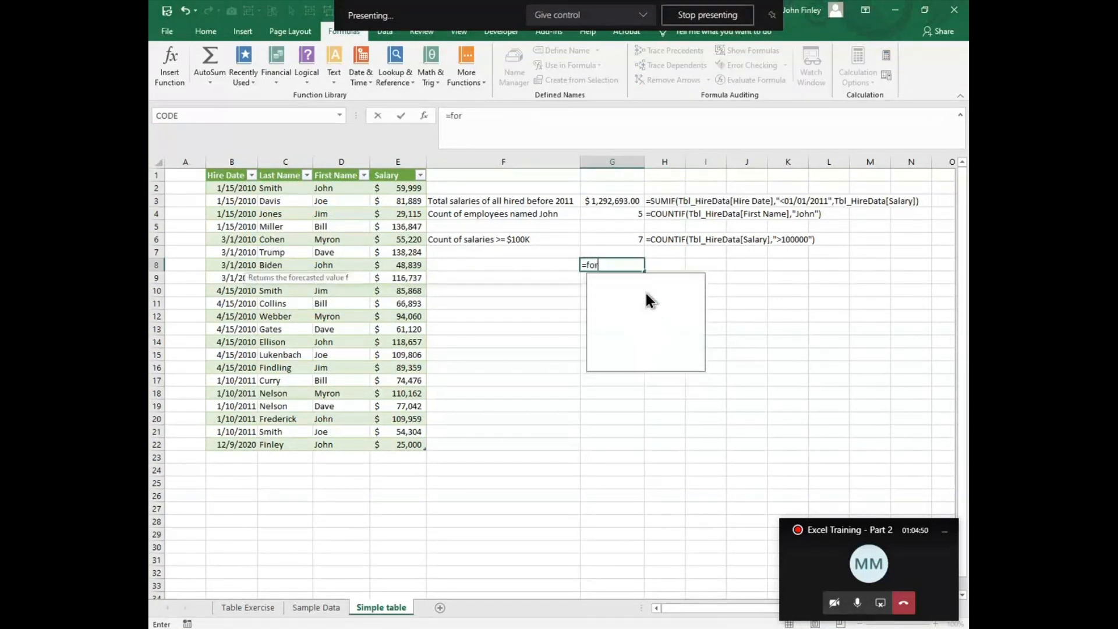
{"action": "type", "text": "mula"}
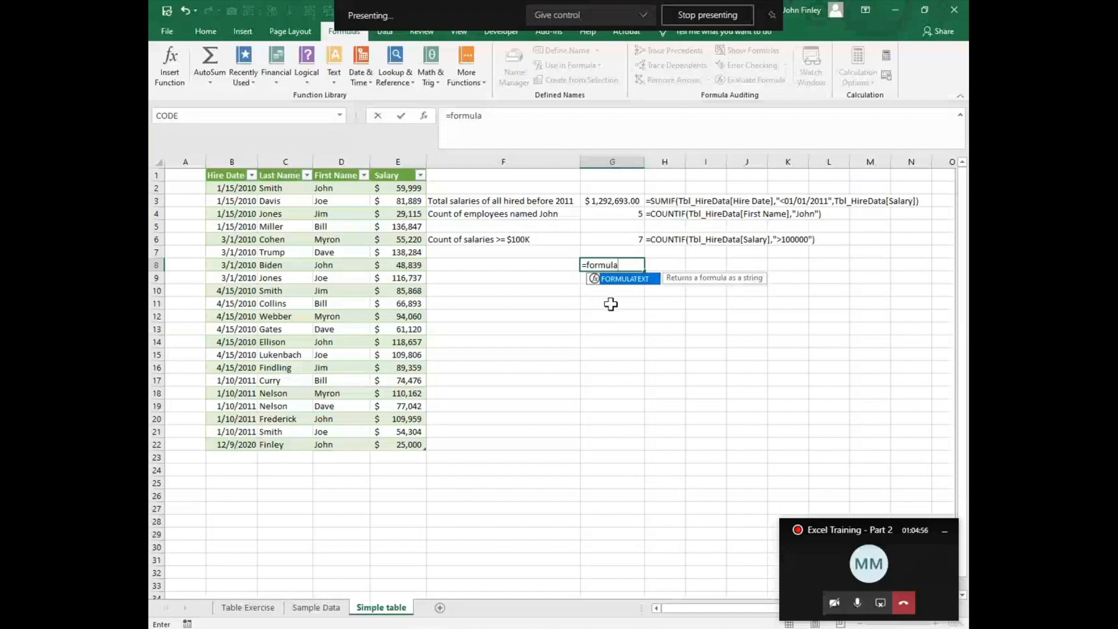
{"action": "key", "text": "Tab"}
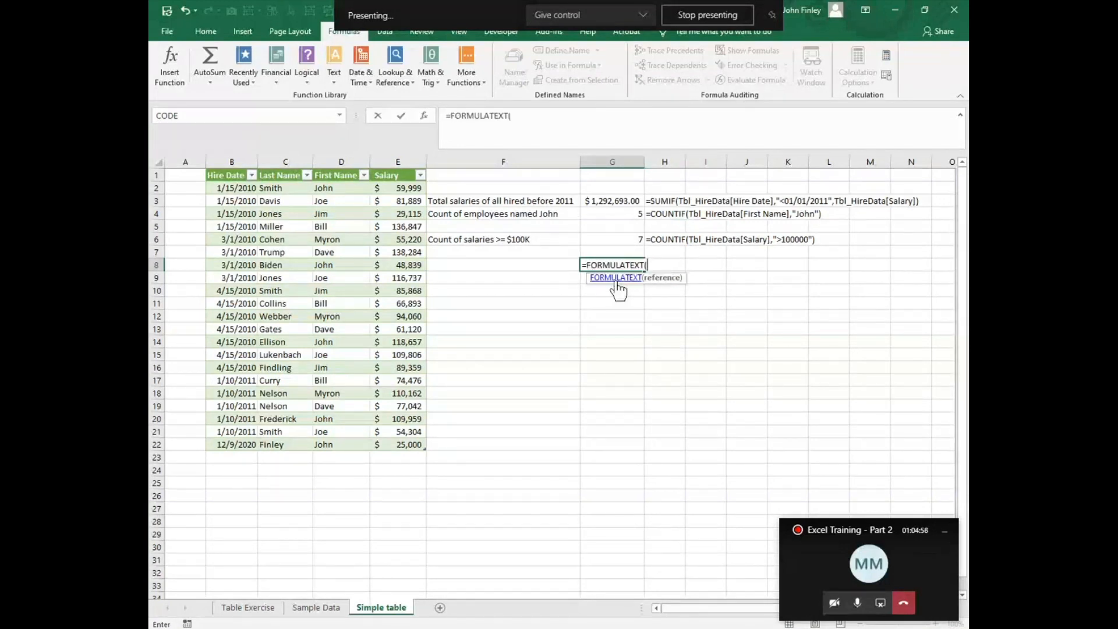
{"action": "left_click", "coordinate": [638, 215]}
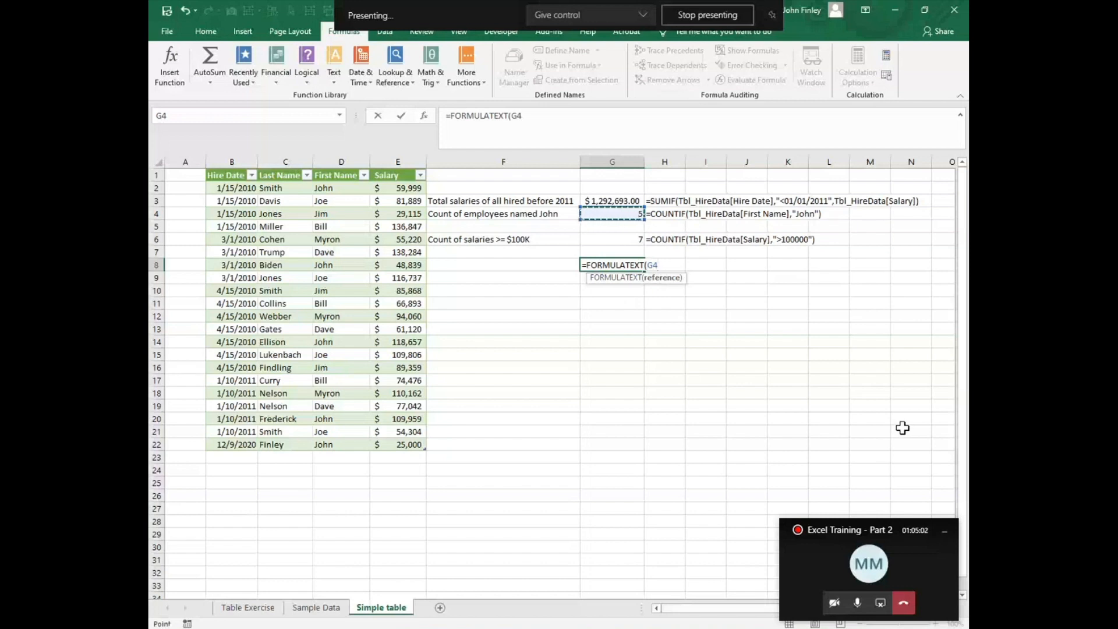
{"action": "type", "text": ")"}
{"action": "key", "text": "Return"}
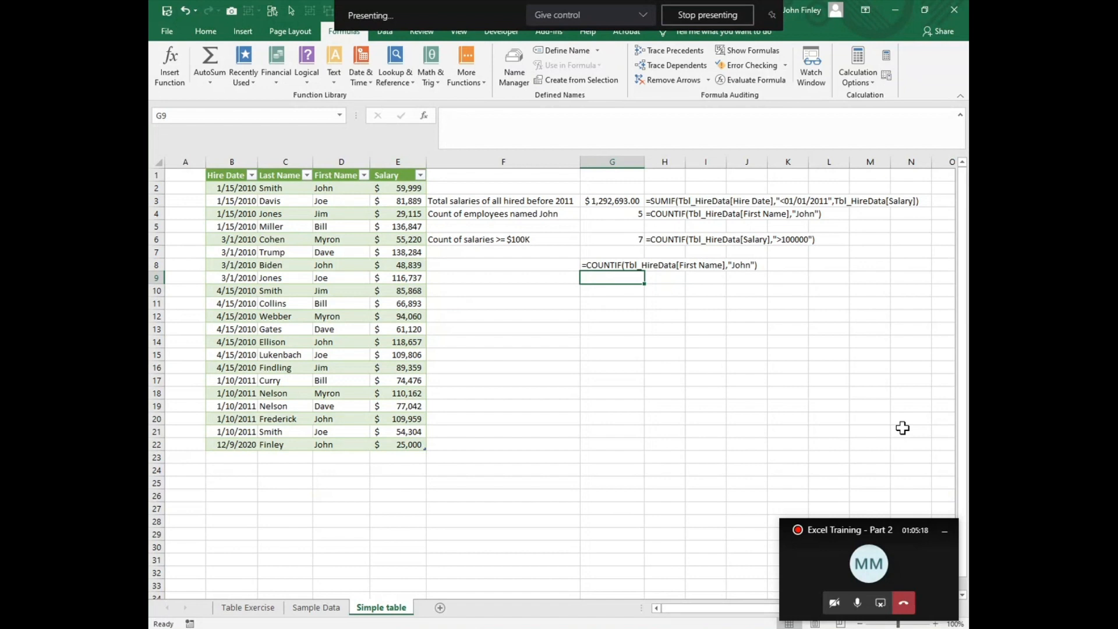
{"action": "left_click", "coordinate": [589, 267]}
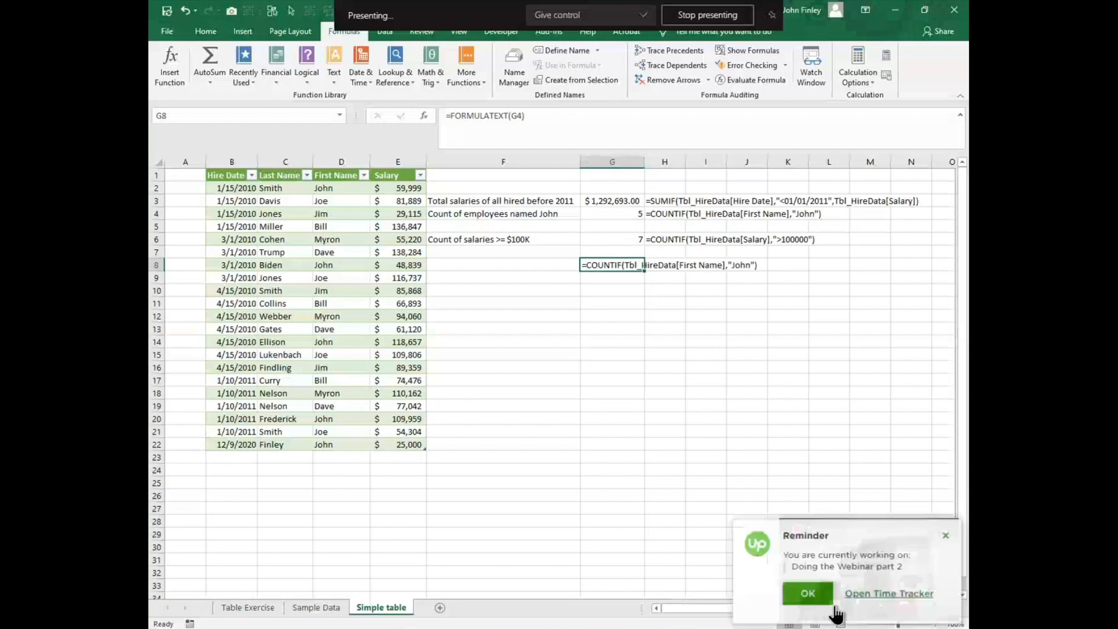
Step: Turn on the camera in the Excel Training - Part 2 meeting and stop presenting the screen
{"action": "left_click", "coordinate": [808, 606]}
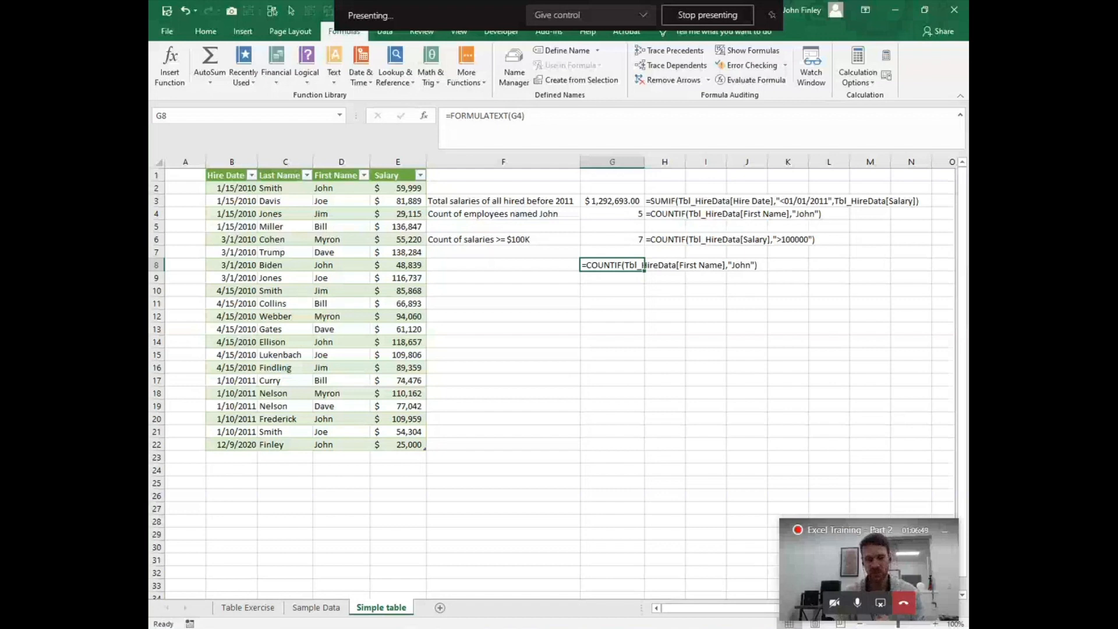
{"action": "left_click", "coordinate": [834, 610]}
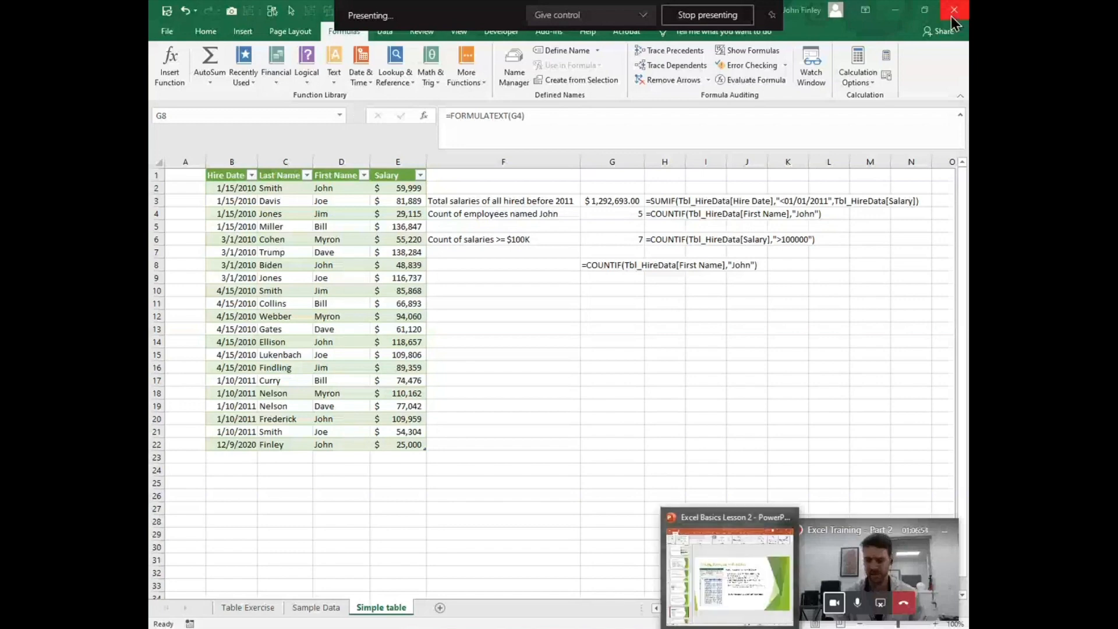
{"action": "left_click", "coordinate": [714, 16]}
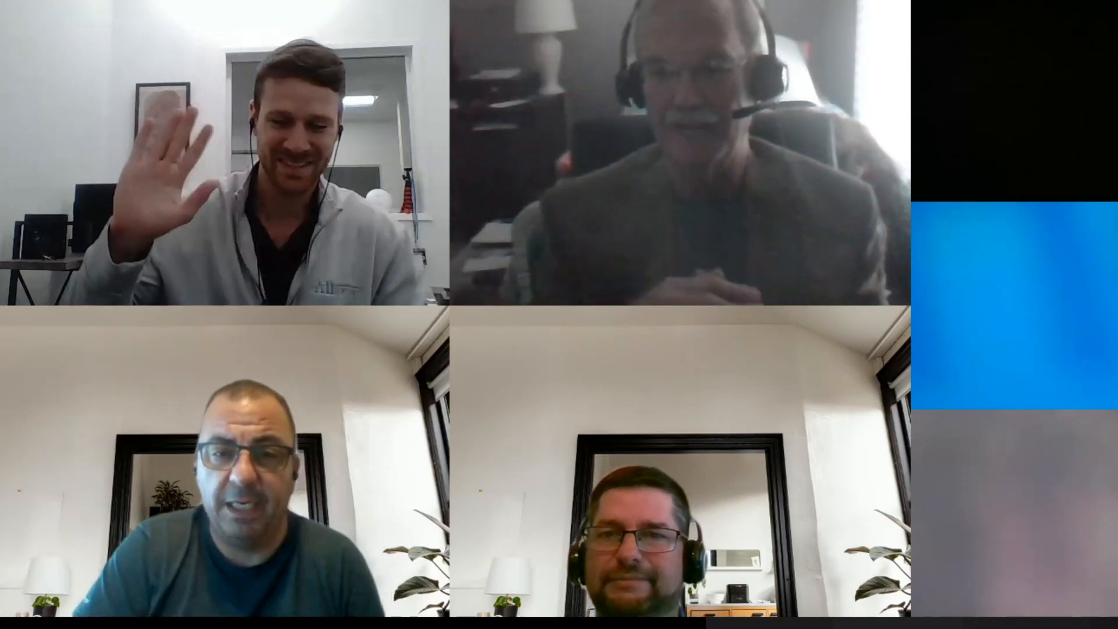